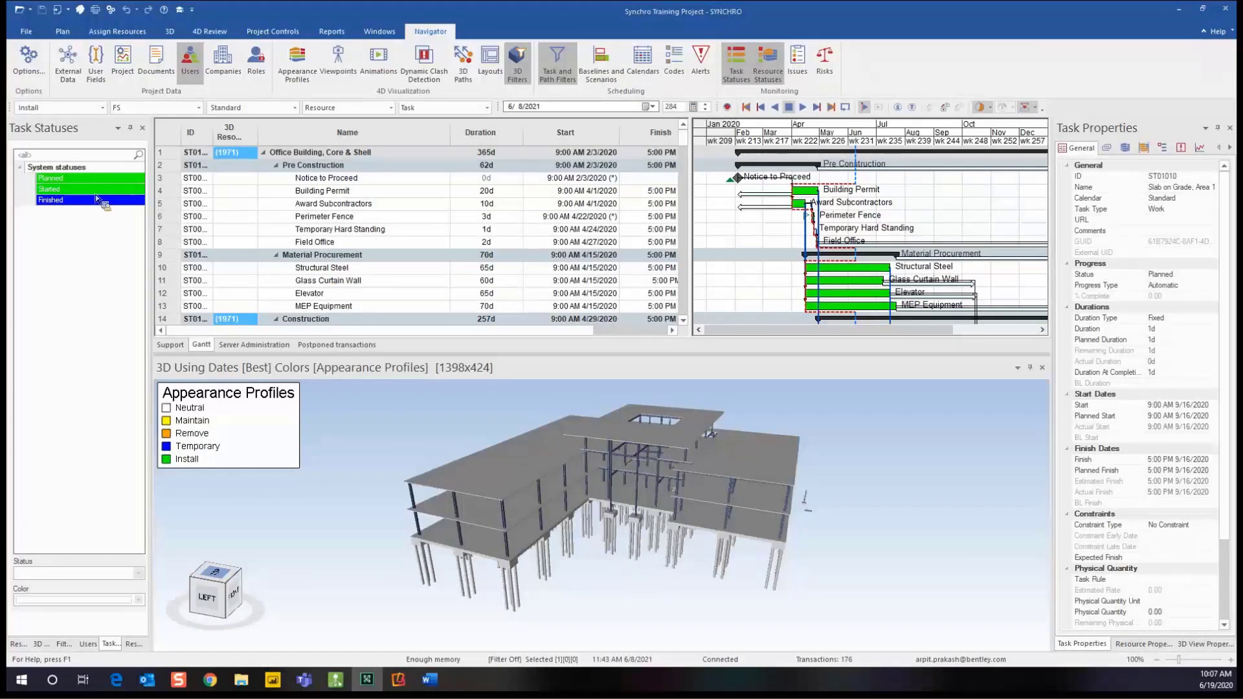
# - Set the colour of the Started system task status to yellow
pyautogui.moveTo(95, 202); pyautogui.dragTo(60, 205)
pyautogui.scroll(-4, 610, 229)
pyautogui.scroll(-2, 887, 275)
pyautogui.scroll(-2, 505, 197)
pyautogui.scroll(8, 506, 208)
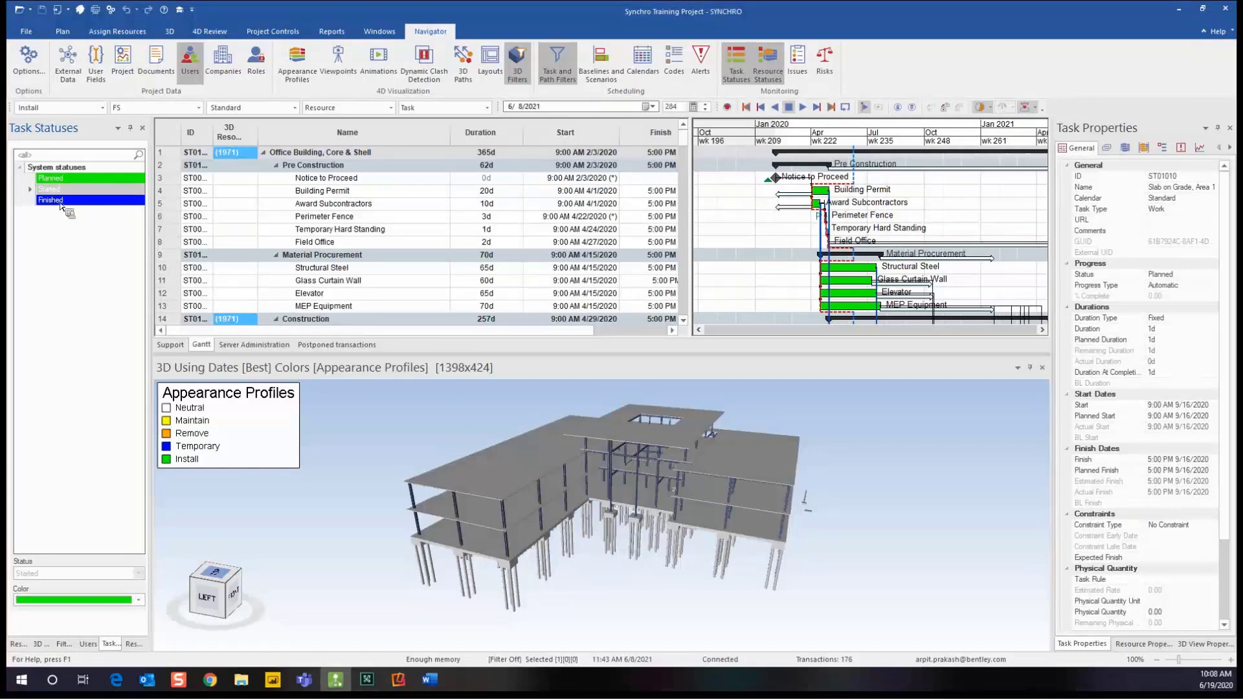
pyautogui.click(140, 600)
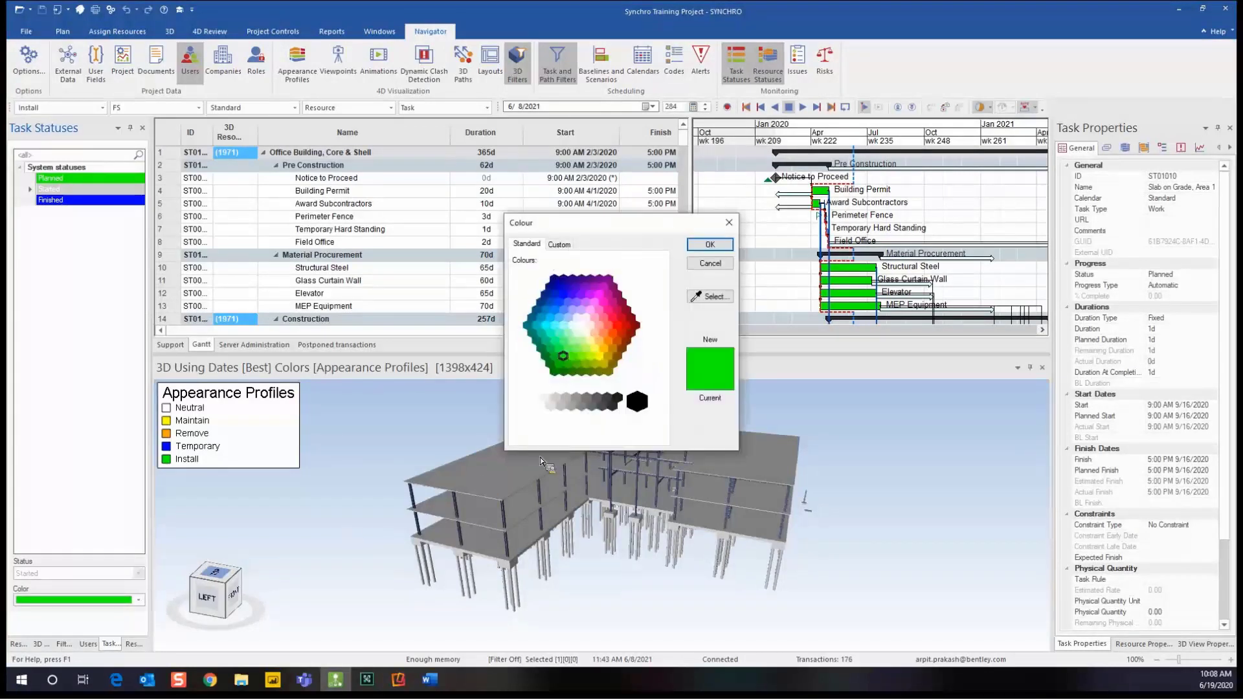
pyautogui.click(602, 359)
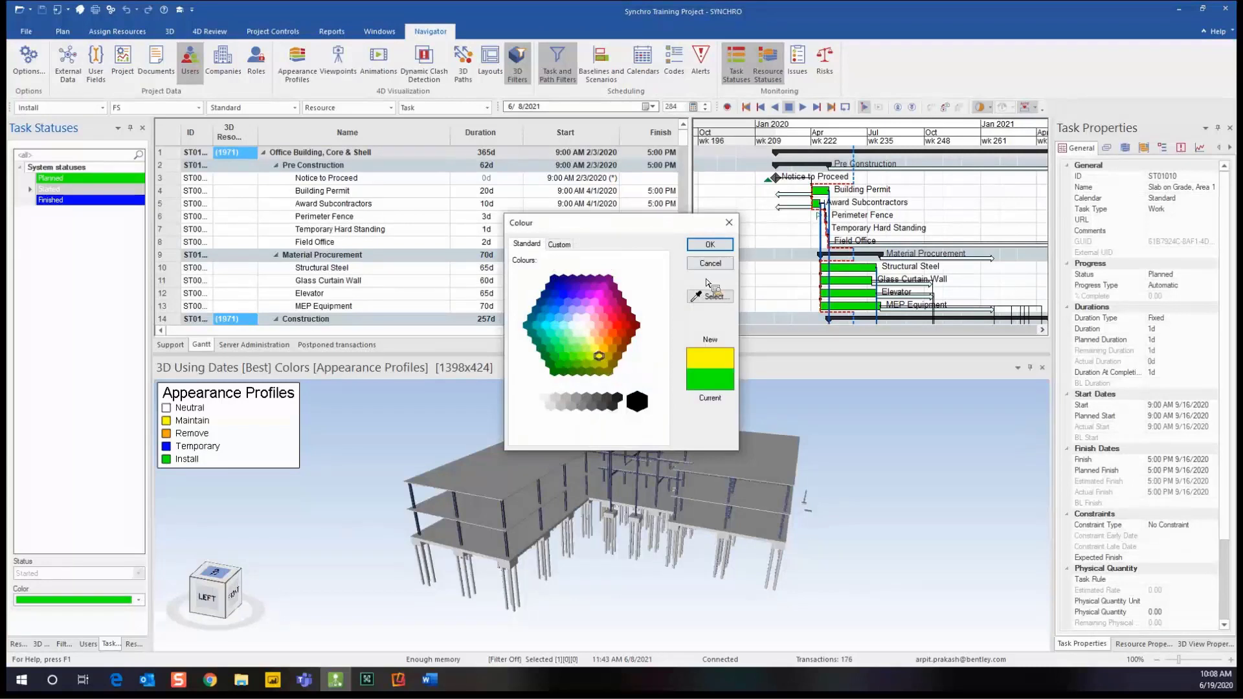
pyautogui.click(710, 245)
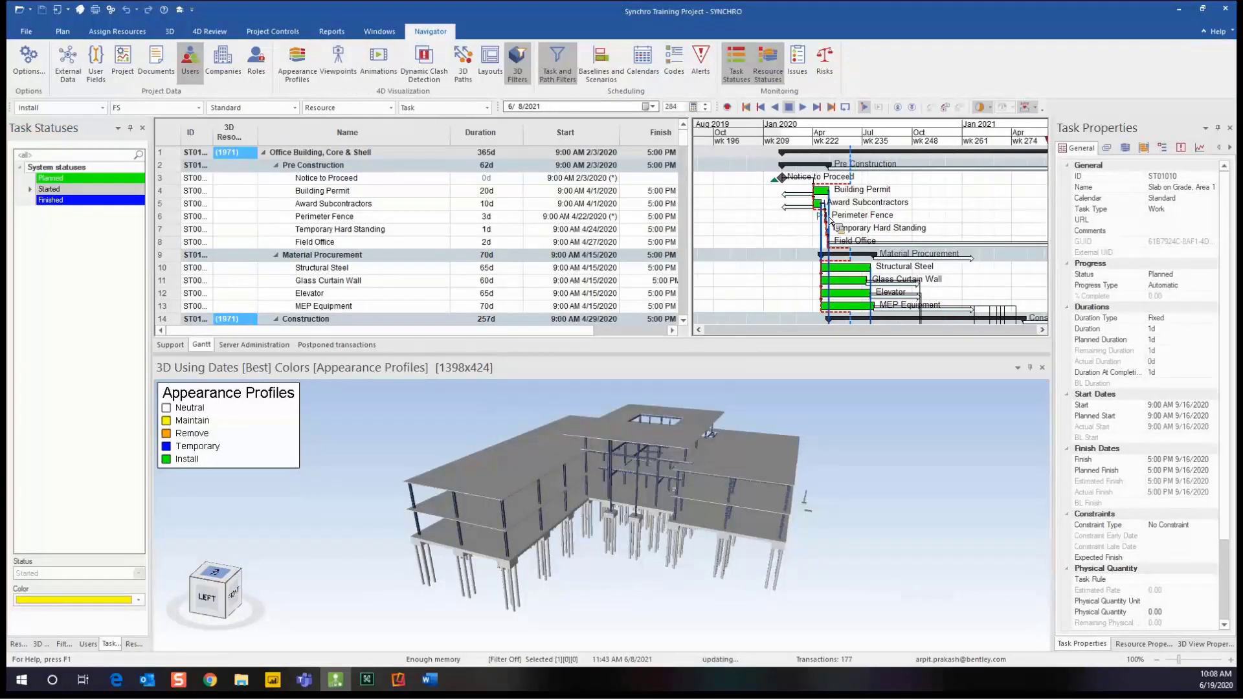
pyautogui.scroll(-2, 544, 211)
pyautogui.scroll(-6, 545, 210)
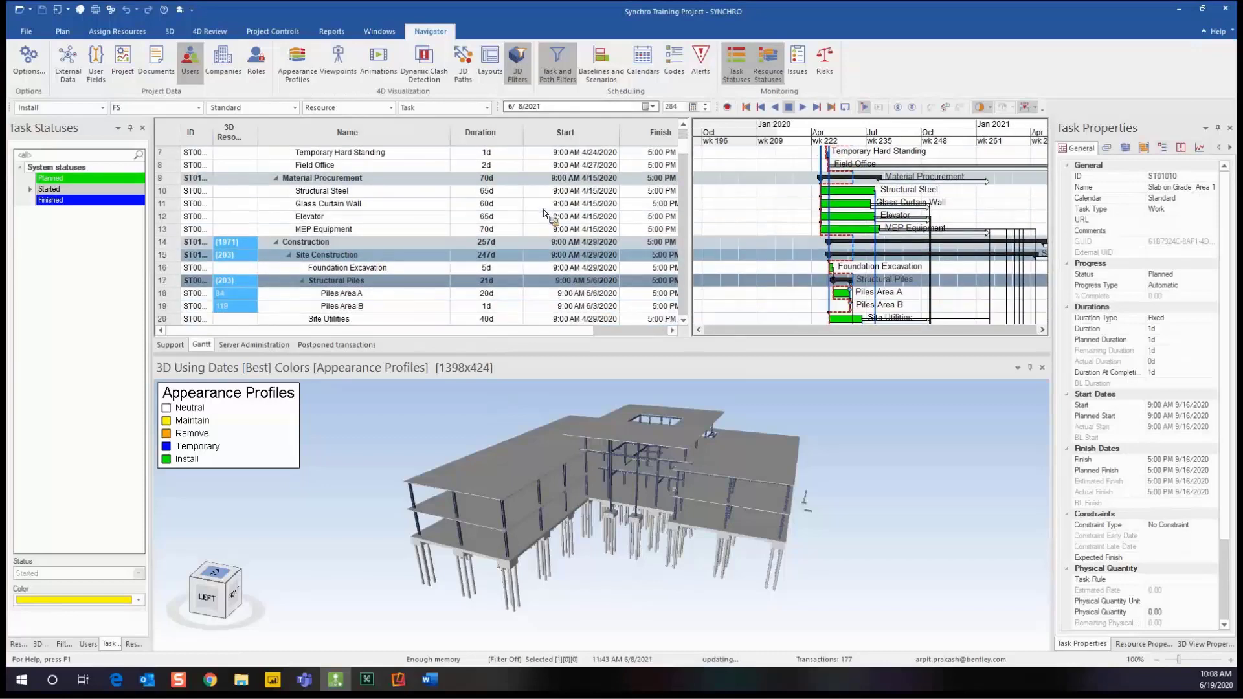
pyautogui.scroll(5, 546, 210)
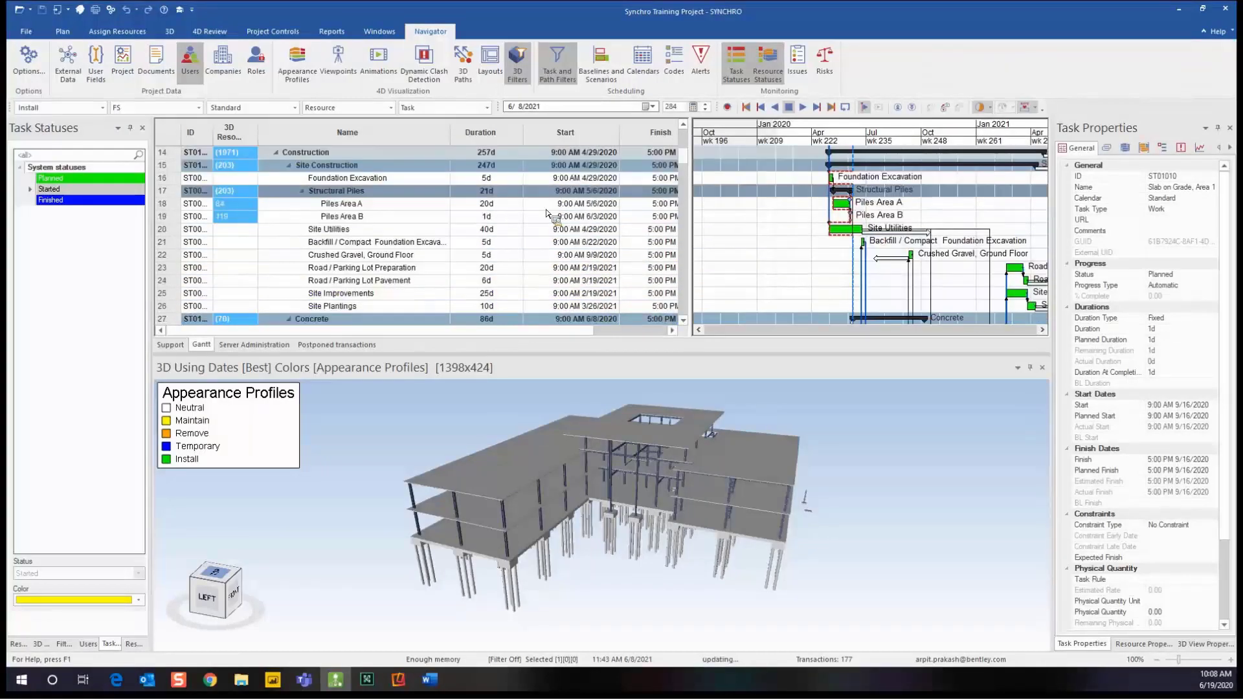
pyautogui.scroll(2, 564, 294)
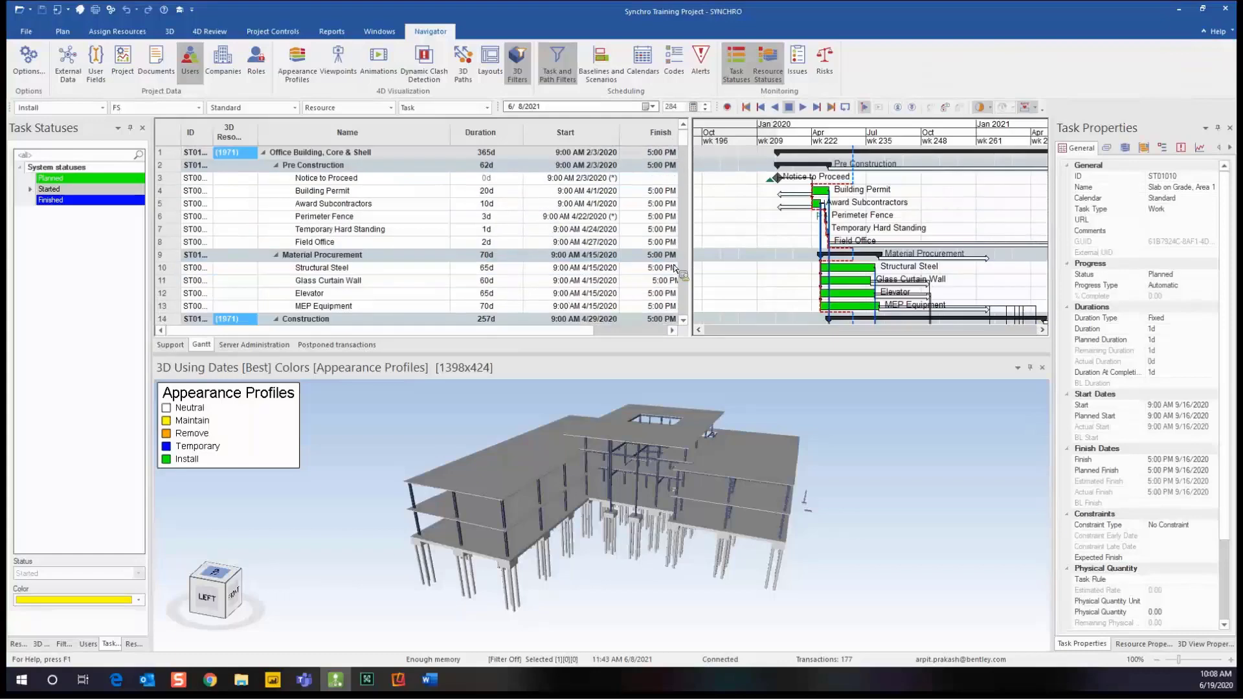
# - Add a user-defined task status named Issues with the Planned type and a red colour
pyautogui.click(72, 262)
pyautogui.rightClick(121, 279)
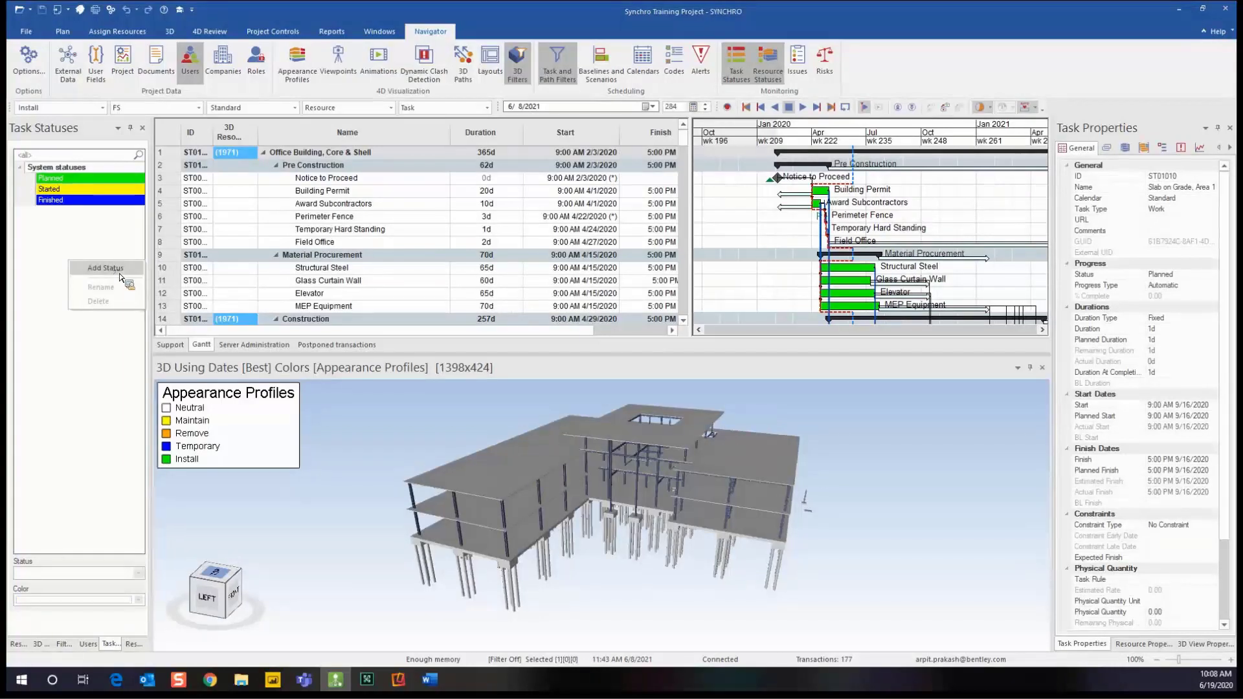
pyautogui.click(120, 270)
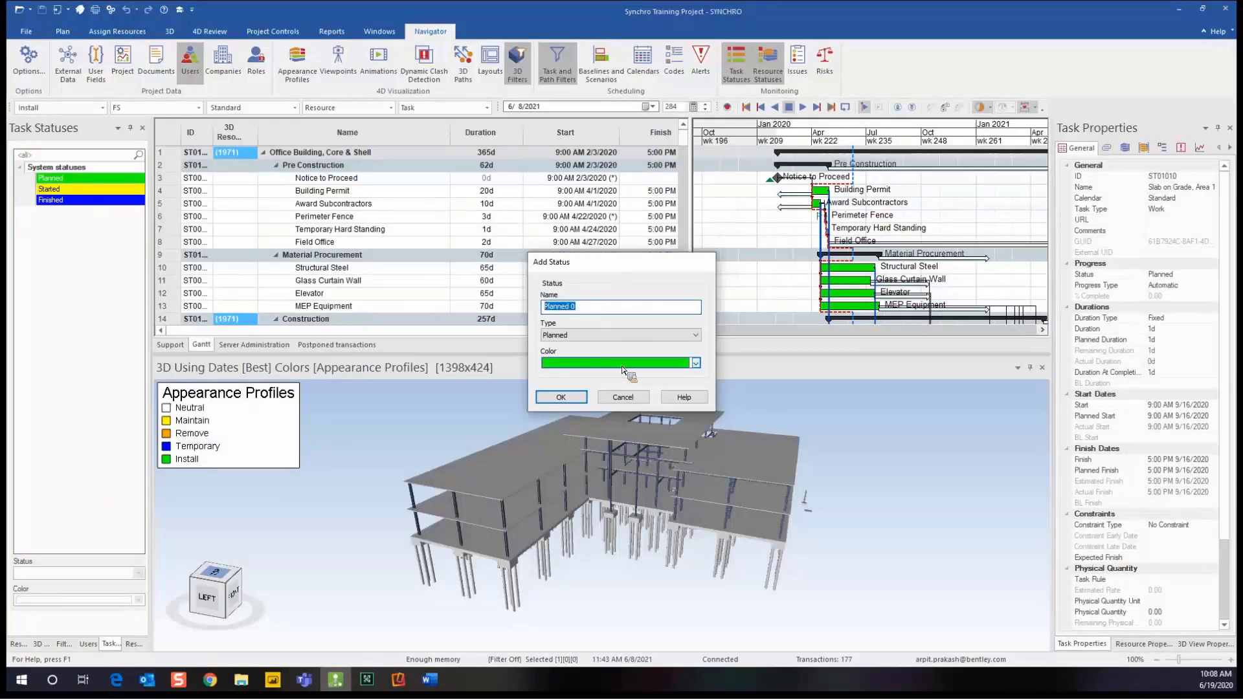
pyautogui.write('Issues')
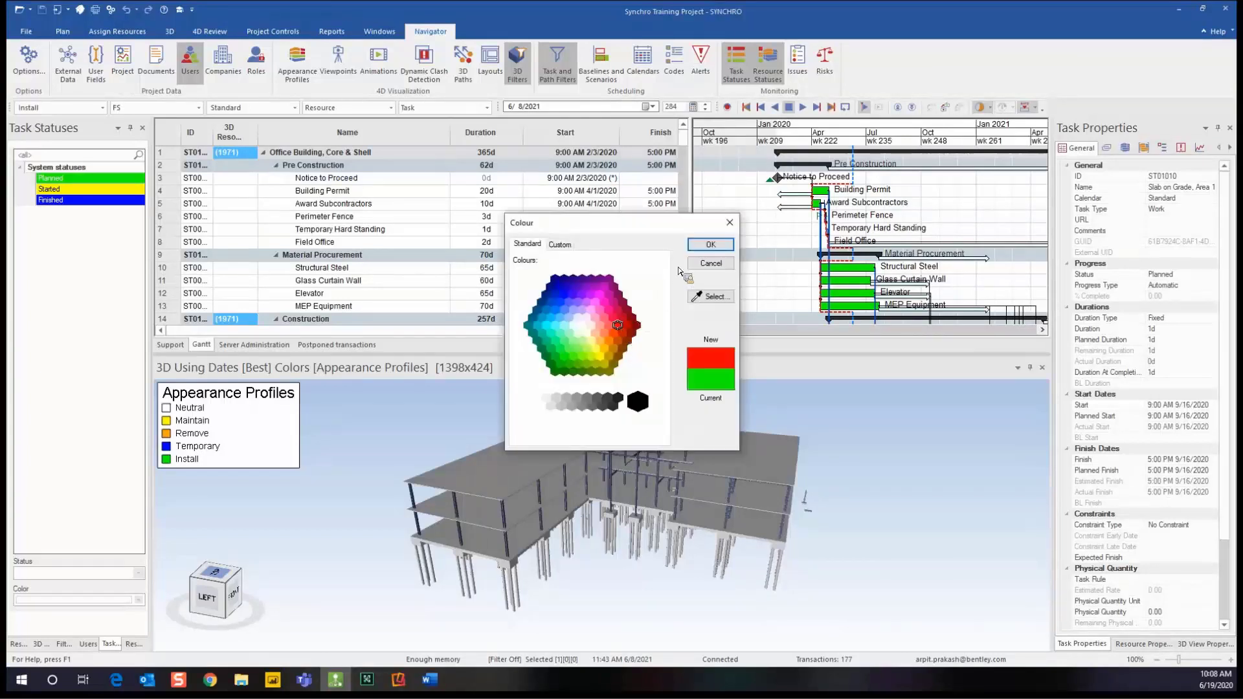
pyautogui.click(710, 245)
pyautogui.click(571, 403)
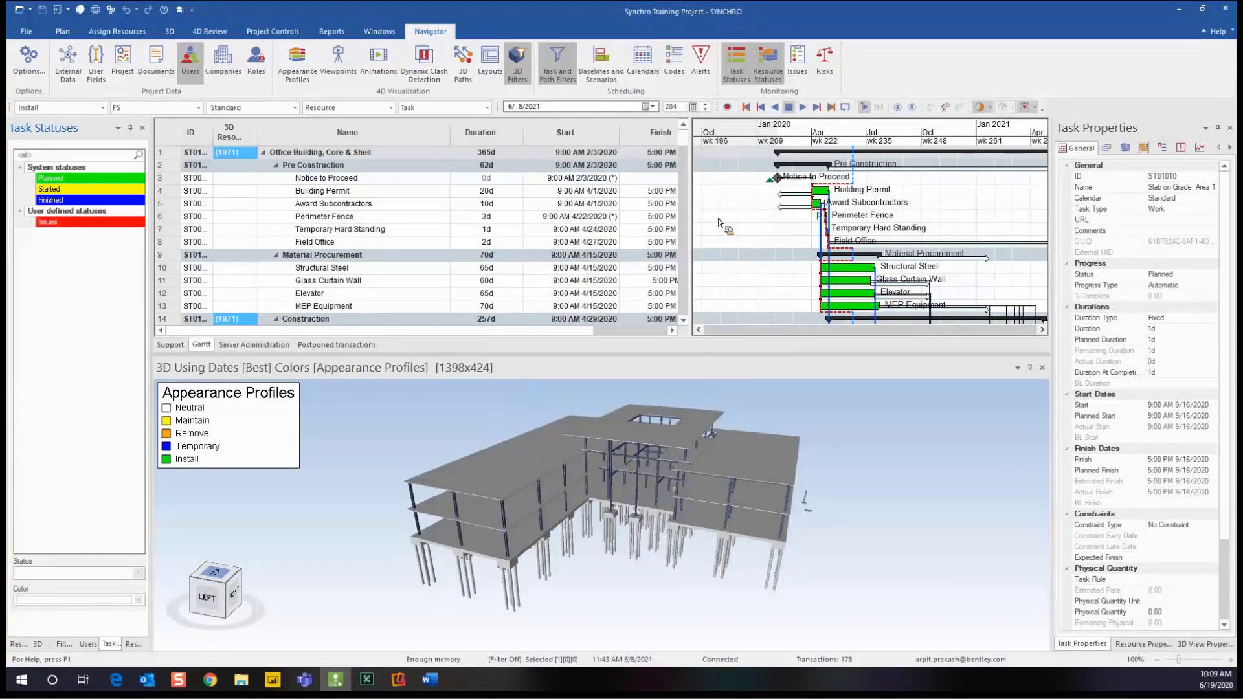
# - Assign the Issues status to the four tasks from Crushed Gravel, Ground Floor through Site Improvements
pyautogui.keyDown('ctrl'); pyautogui.scroll(-1, 720, 223); pyautogui.keyUp('ctrl')
pyautogui.keyDown('ctrl'); pyautogui.scroll(1, 720, 223); pyautogui.keyUp('ctrl')
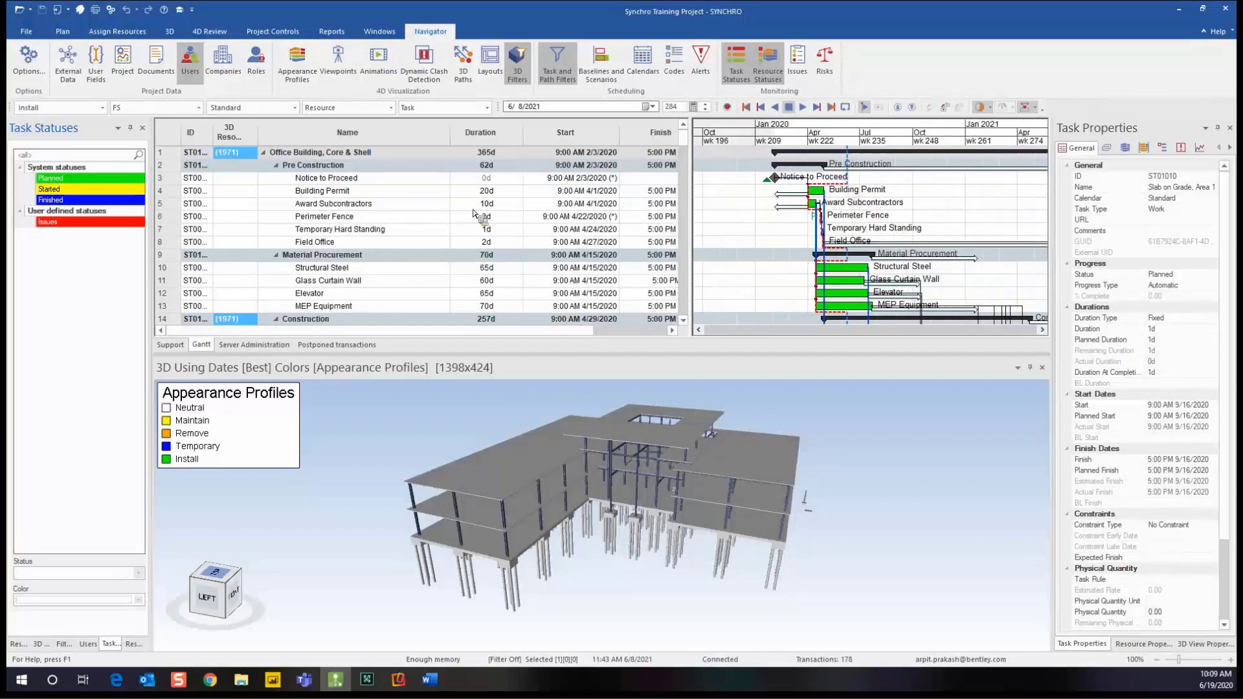
pyautogui.scroll(-1, 472, 216)
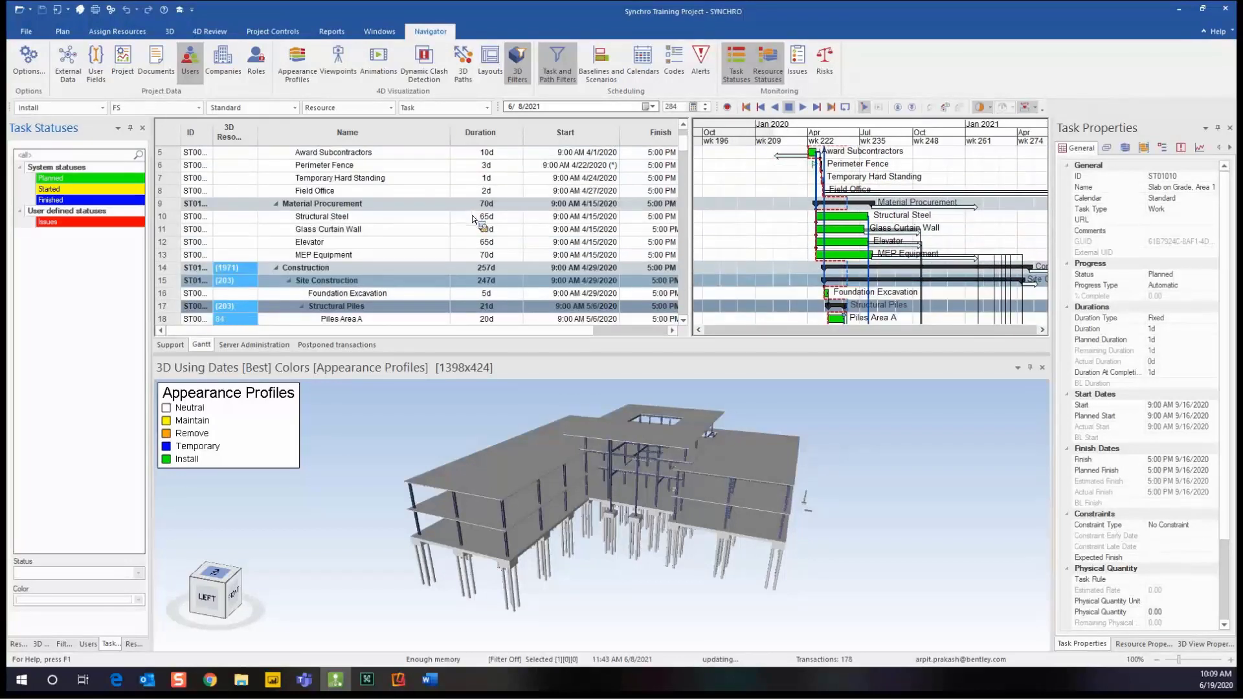
pyautogui.scroll(-2, 472, 220)
pyautogui.scroll(-7, 394, 246)
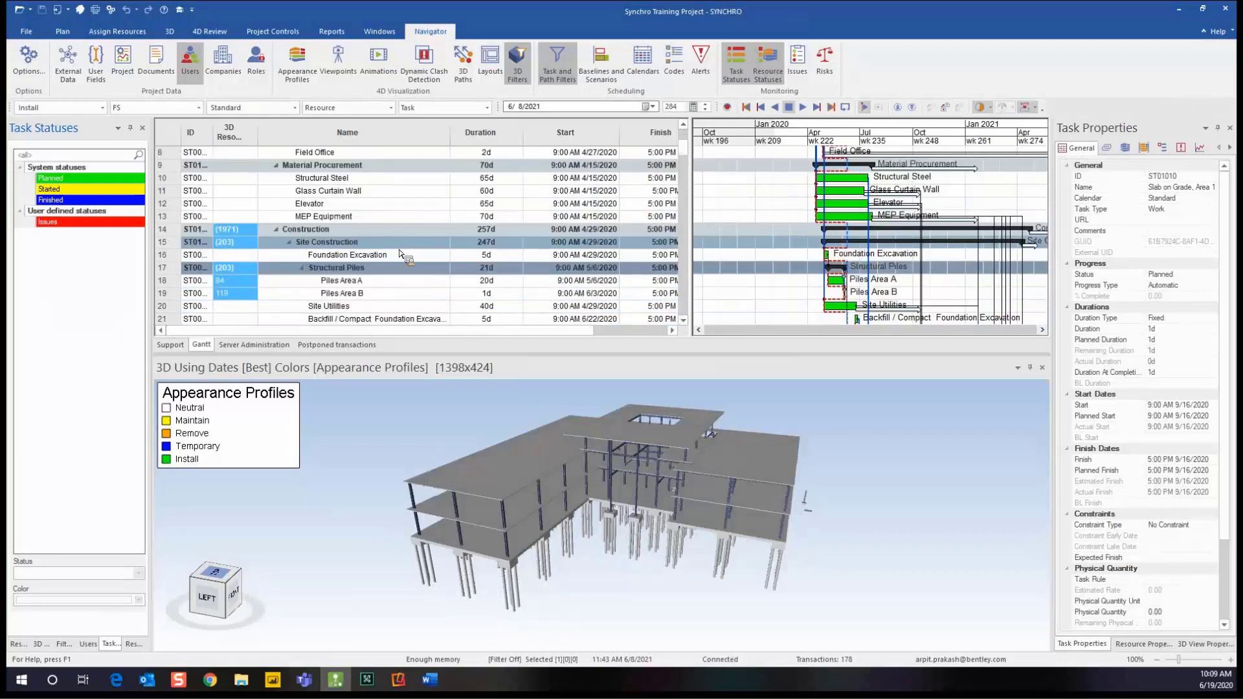
pyautogui.click(400, 295)
pyautogui.scroll(-4, 400, 298)
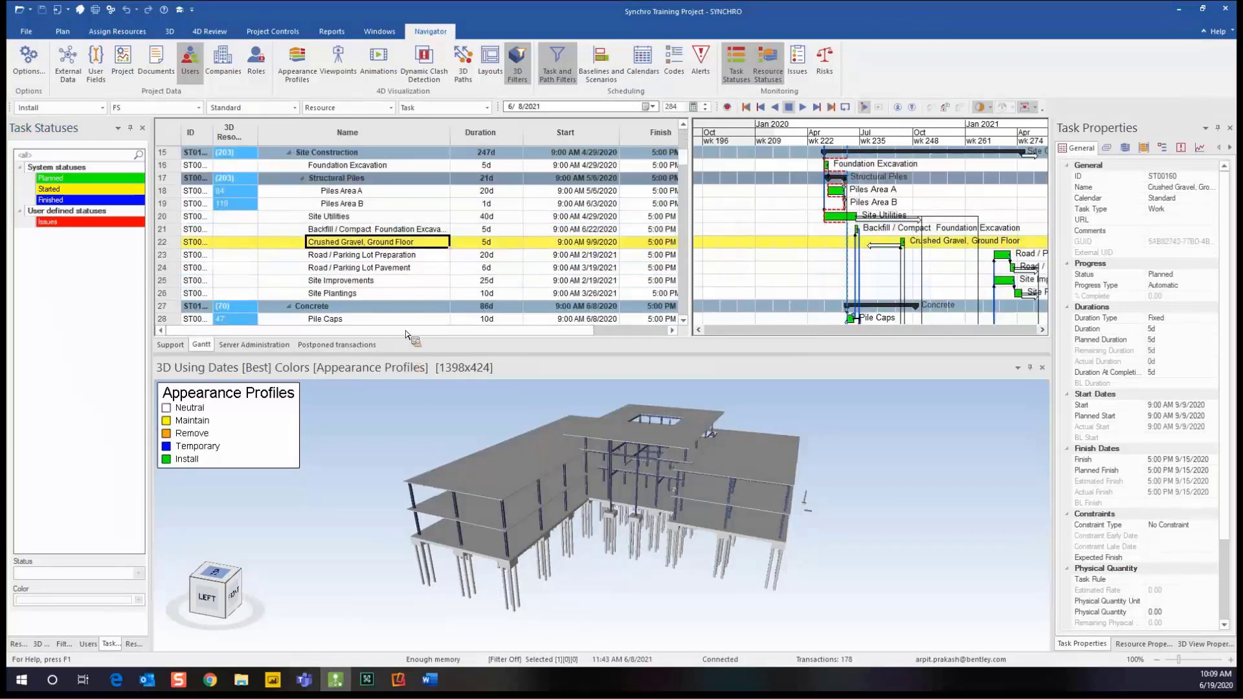
pyautogui.keyDown('shift'); pyautogui.click(406, 281); pyautogui.keyUp('shift')
pyautogui.moveTo(103, 232); pyautogui.dragTo(104, 233)
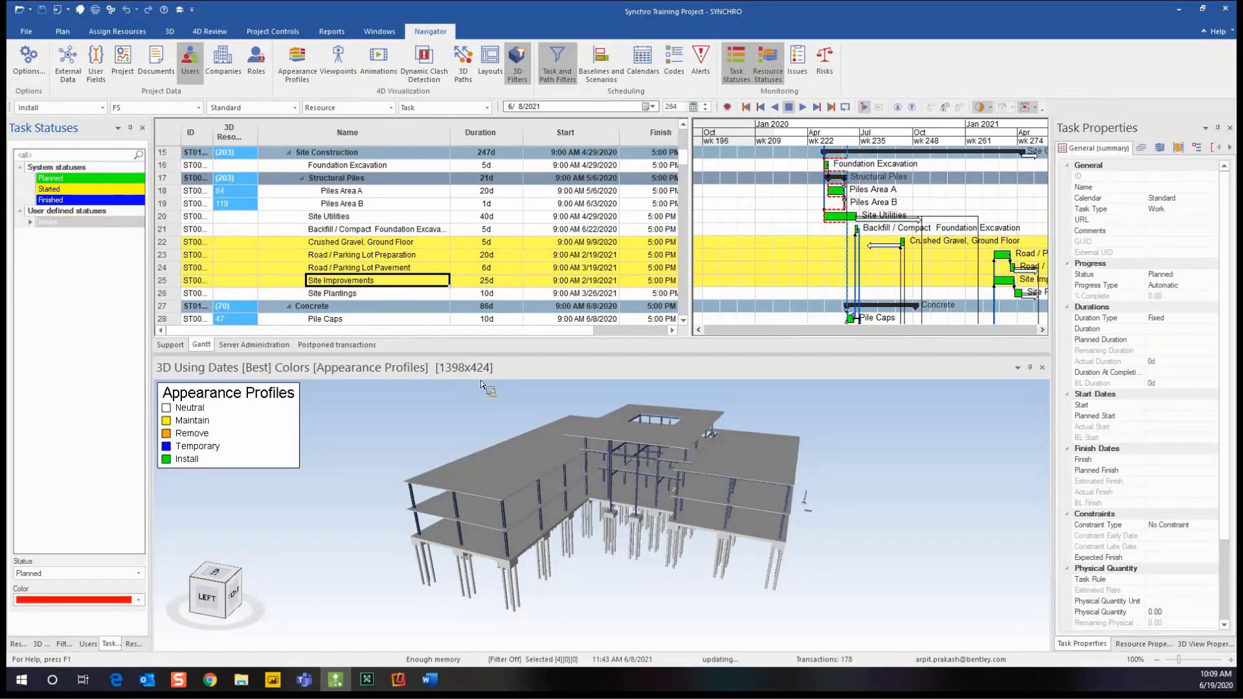
pyautogui.click(1211, 275)
pyautogui.click(1179, 313)
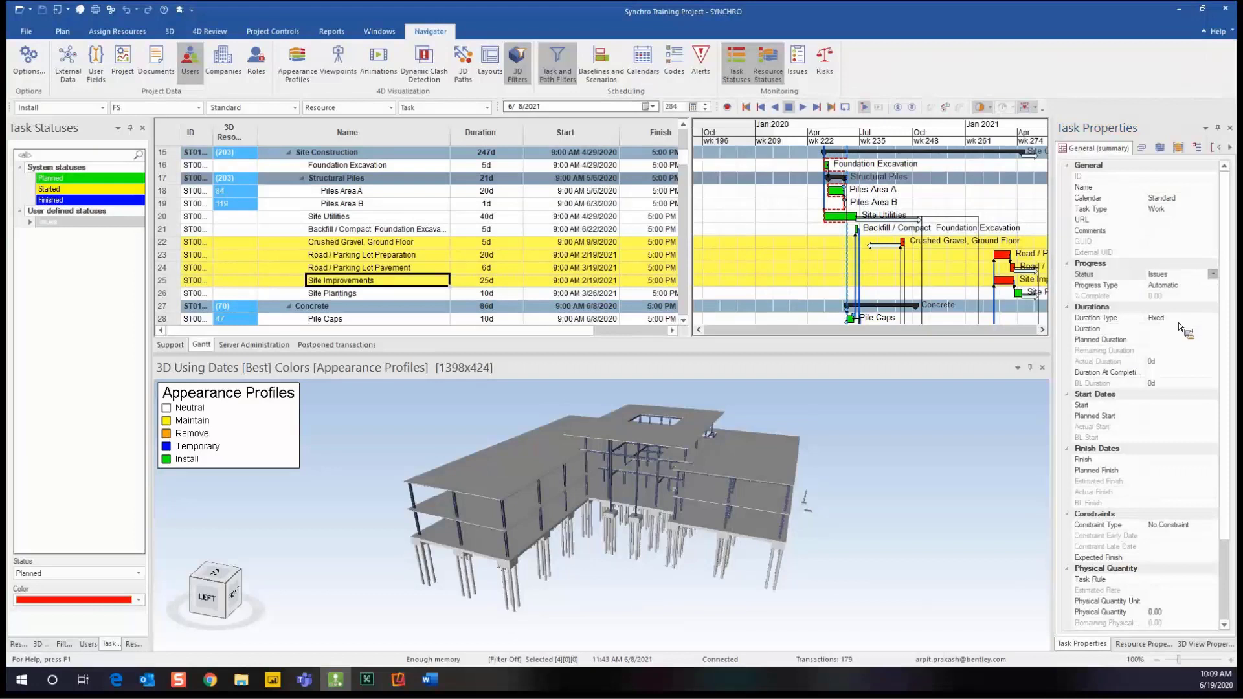
pyautogui.click(764, 314)
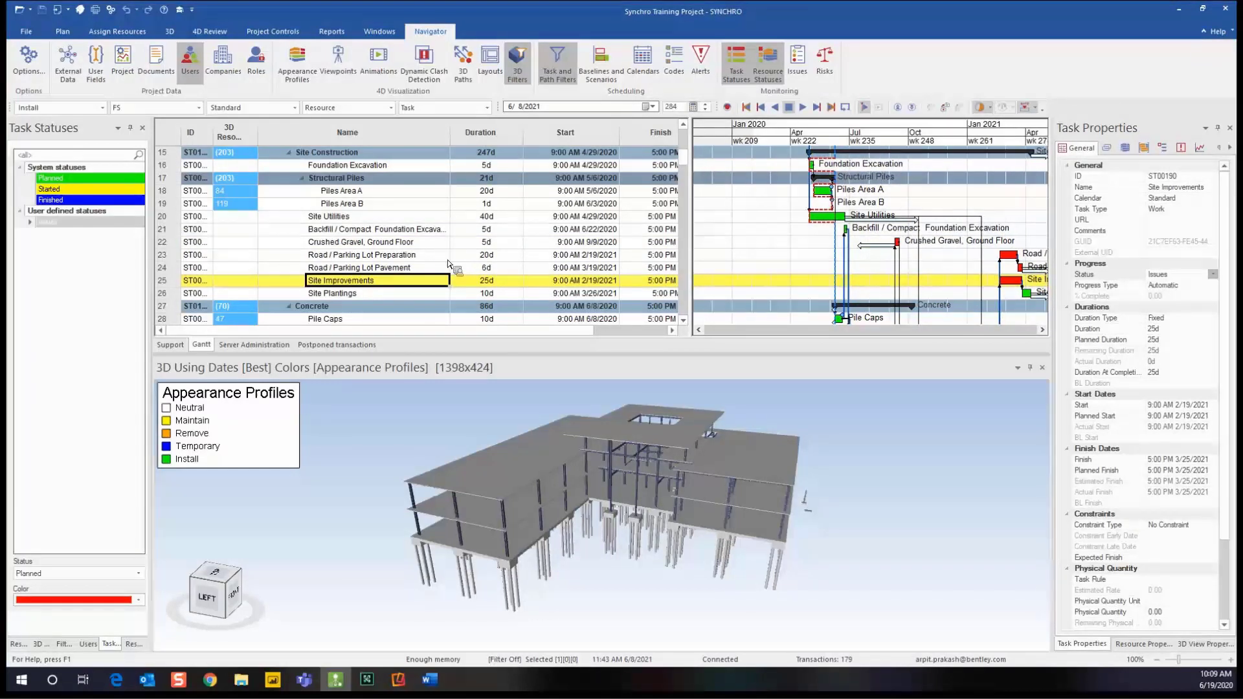
# - Enable New Task Filter and make it filter tasks by individual statuses, with only Issues included
pyautogui.scroll(-1, 399, 251)
pyautogui.scroll(1, 395, 248)
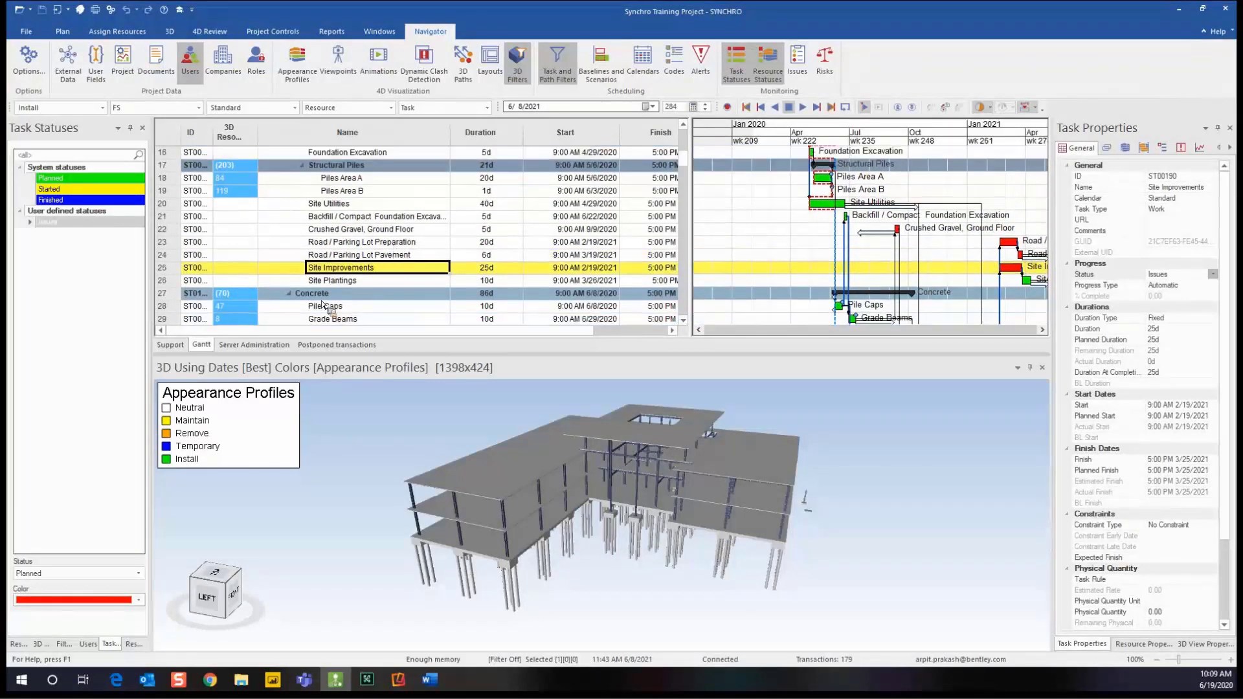
pyautogui.click(65, 649)
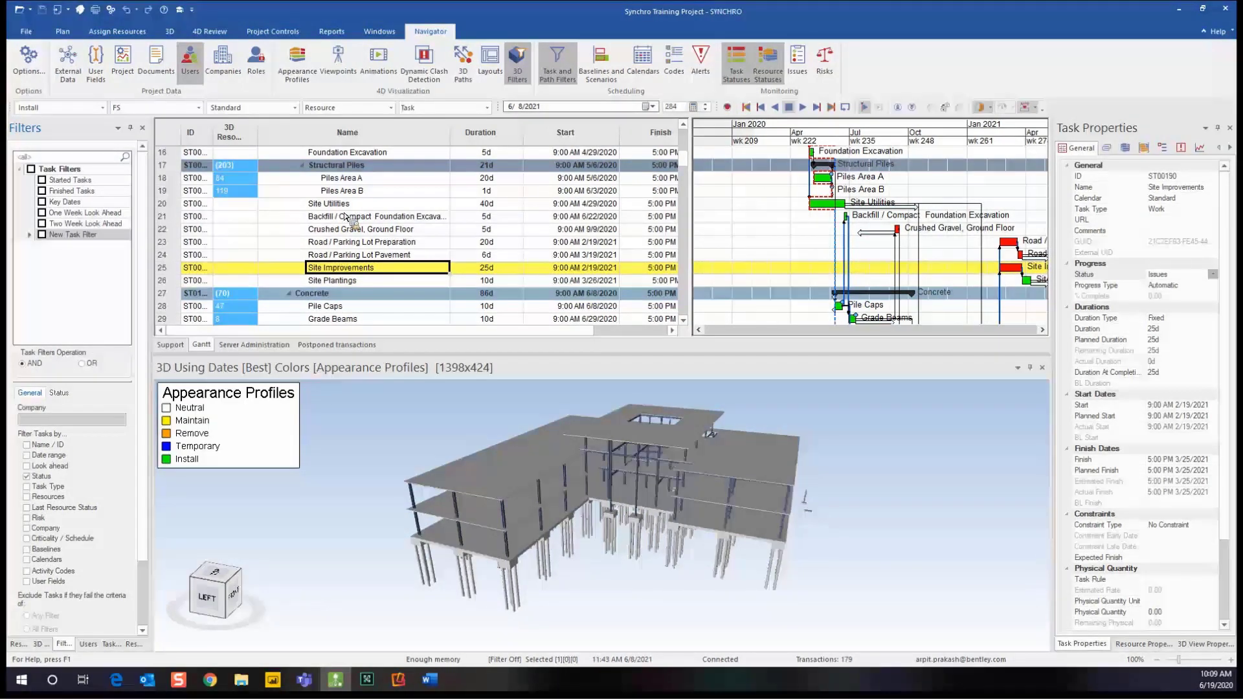
pyautogui.moveTo(490, 257); pyautogui.dragTo(43, 235)
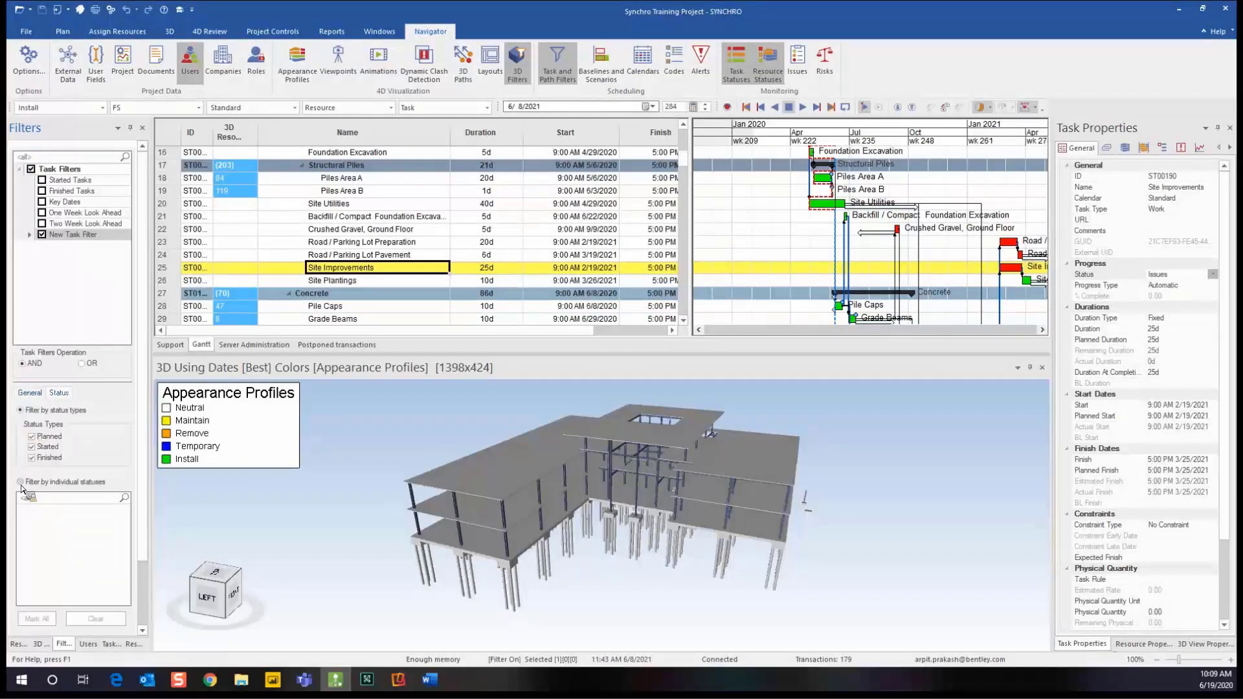
pyautogui.click(21, 482)
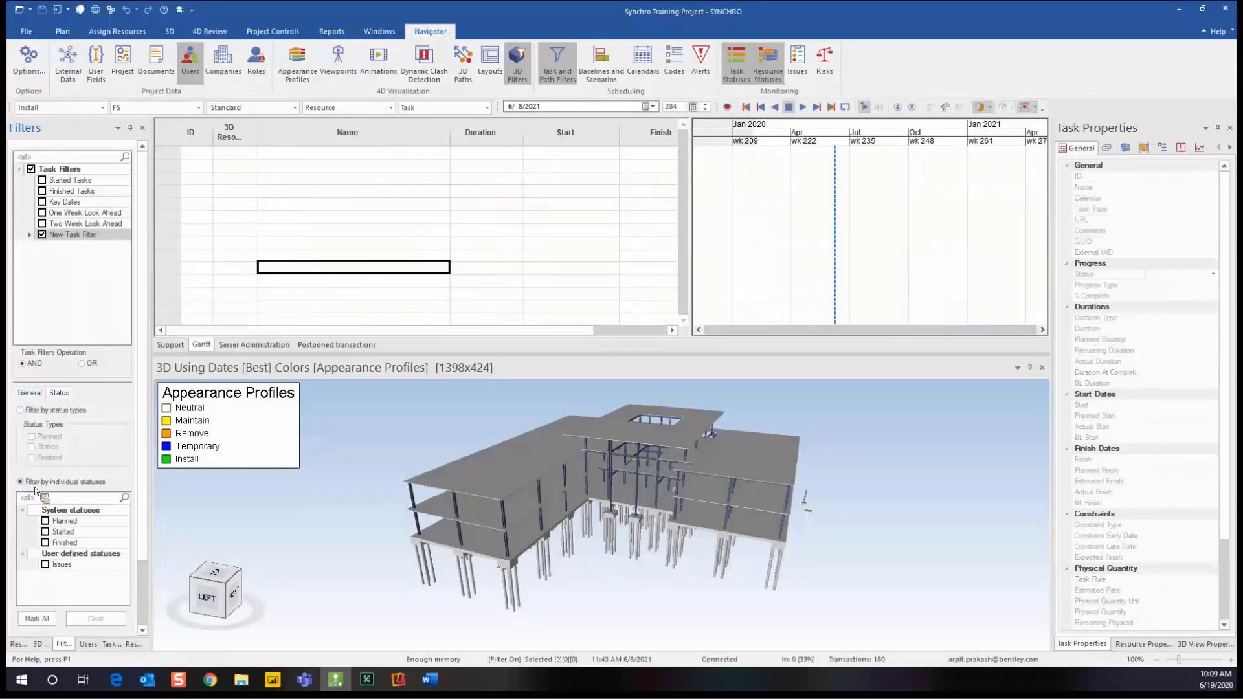
pyautogui.click(45, 564)
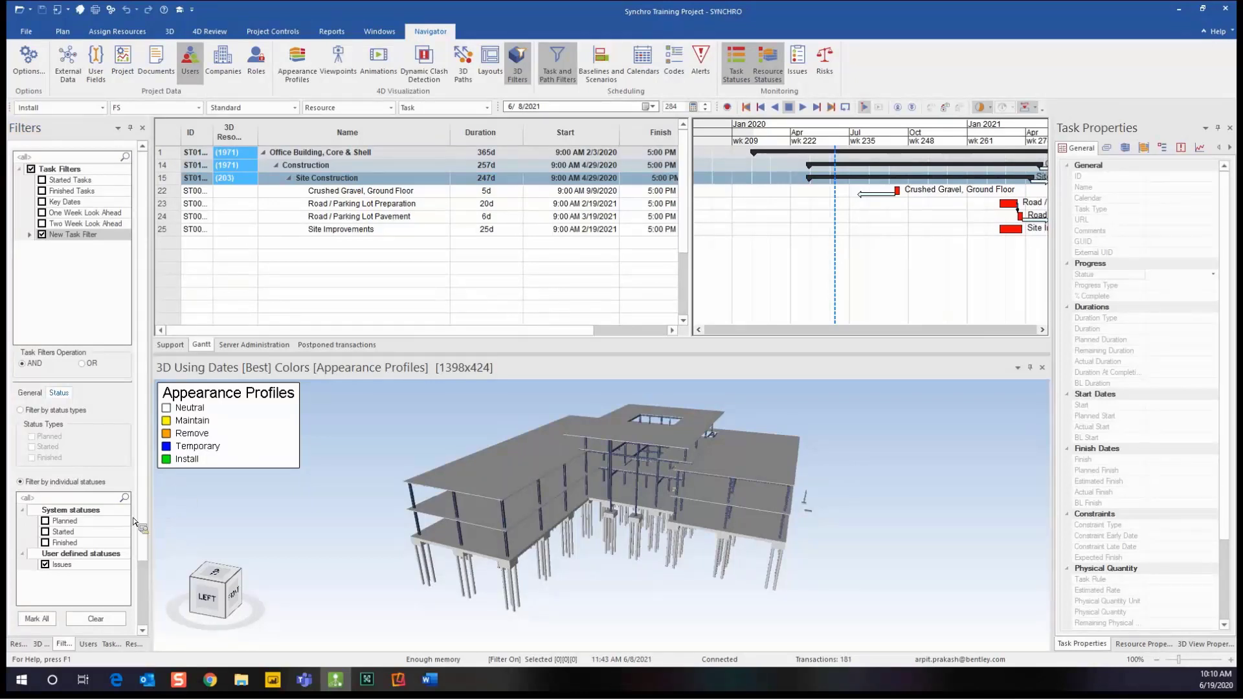
# - Change the individual status included in New Task Filter to Planned only
pyautogui.click(54, 569)
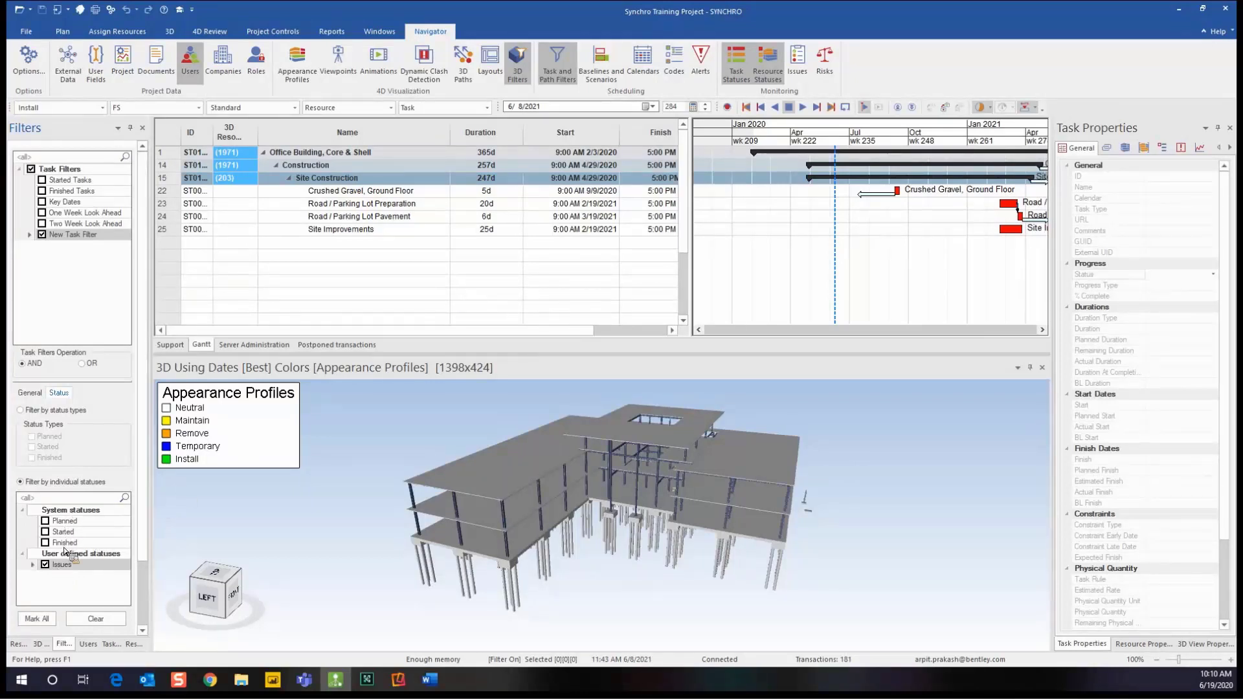
pyautogui.click(45, 565)
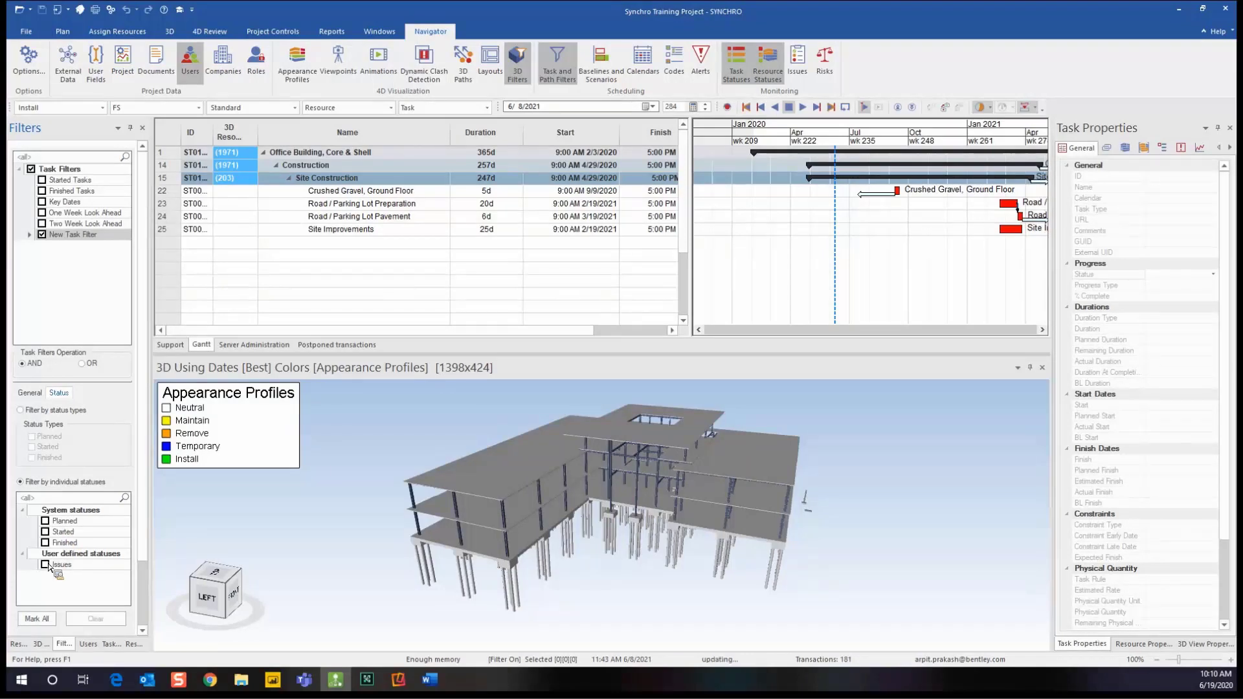
pyautogui.click(45, 521)
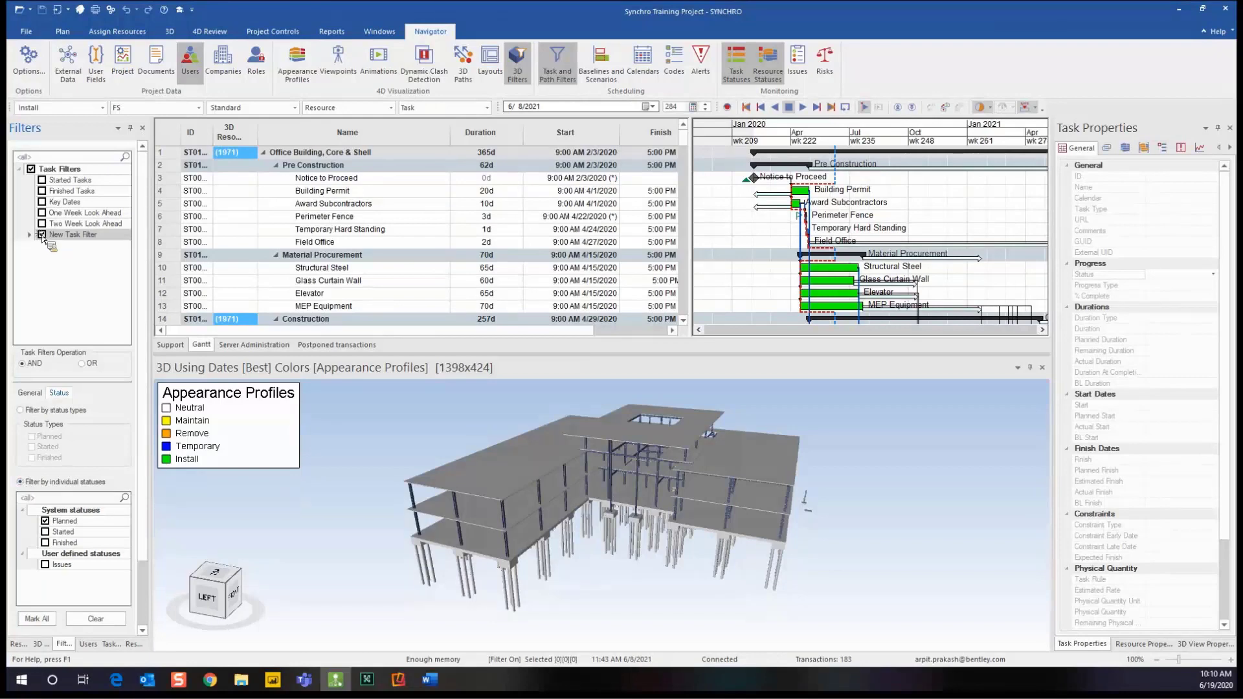
# - Set the Building Permit and Award Subcontractors tasks to Started, using the Planned Start option for each start time
pyautogui.click(110, 643)
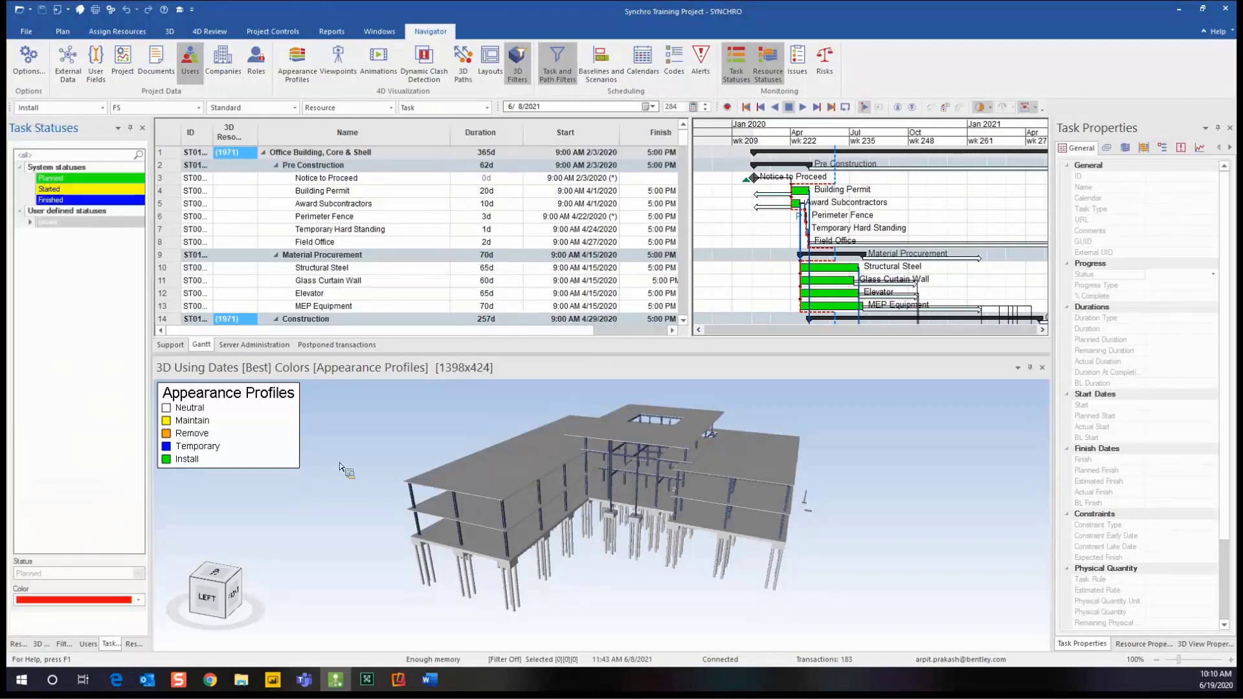
pyautogui.click(563, 229)
pyautogui.click(362, 190)
pyautogui.keyDown('ctrl'); pyautogui.click(376, 206); pyautogui.keyUp('ctrl')
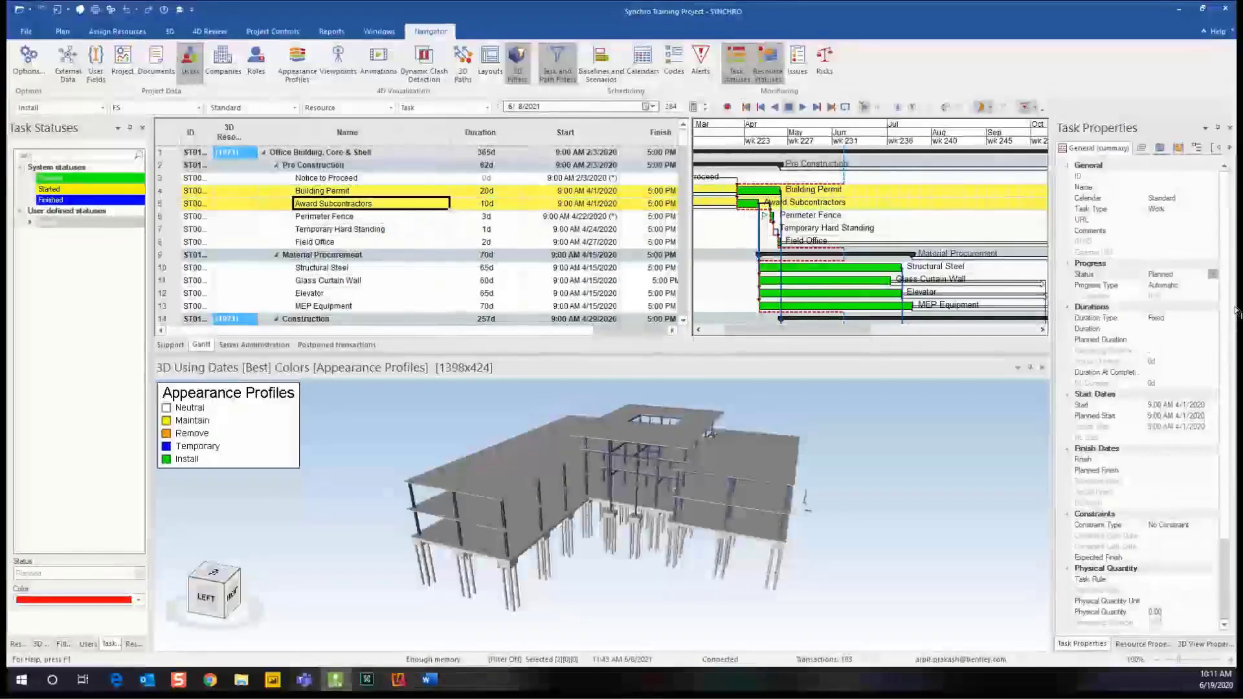
pyautogui.click(1213, 274)
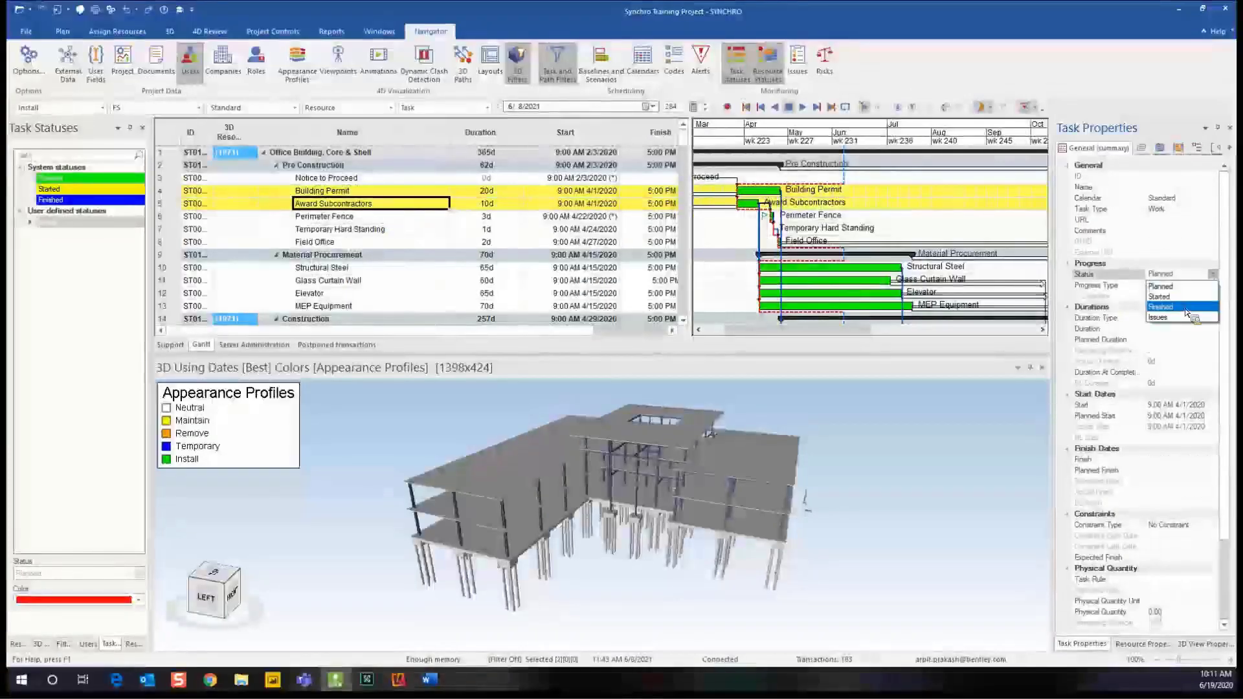
pyautogui.click(1184, 297)
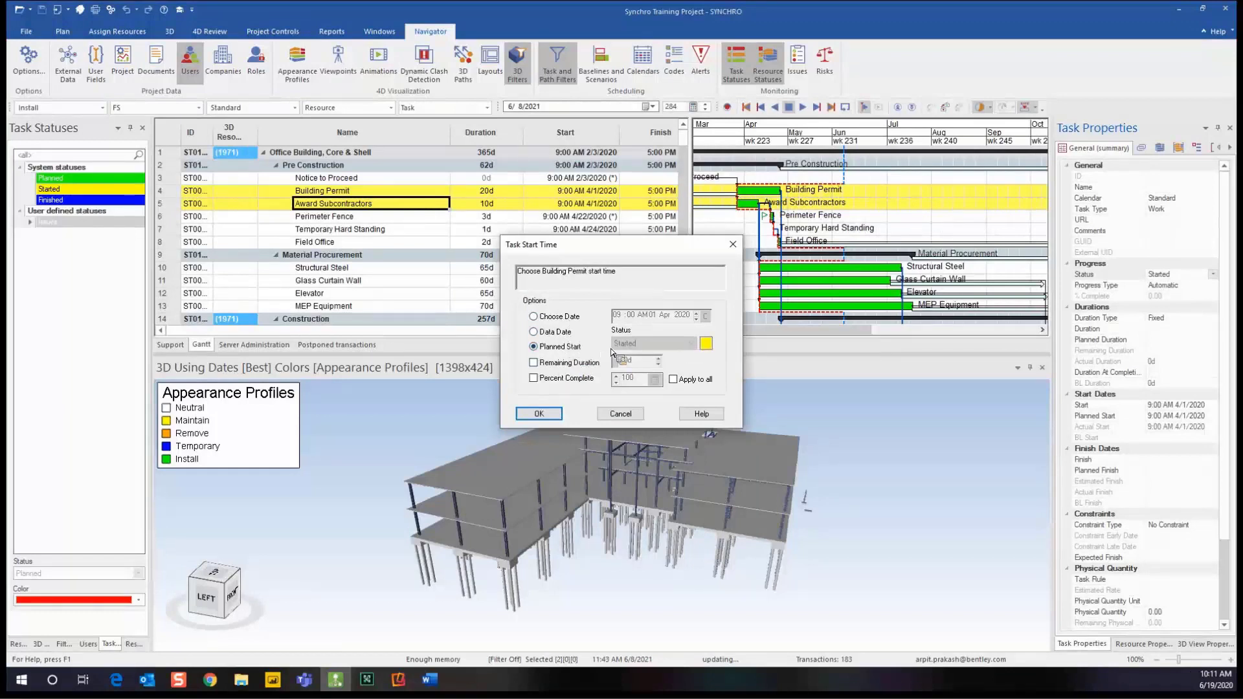
pyautogui.click(539, 413)
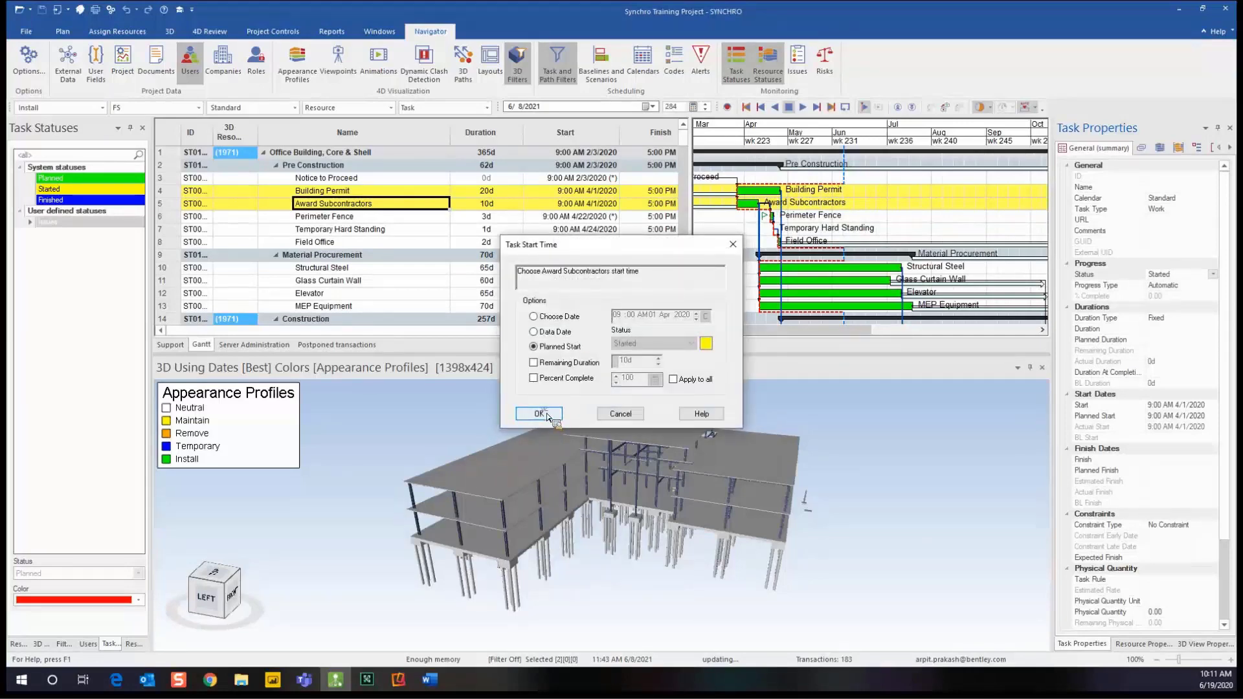
pyautogui.click(539, 413)
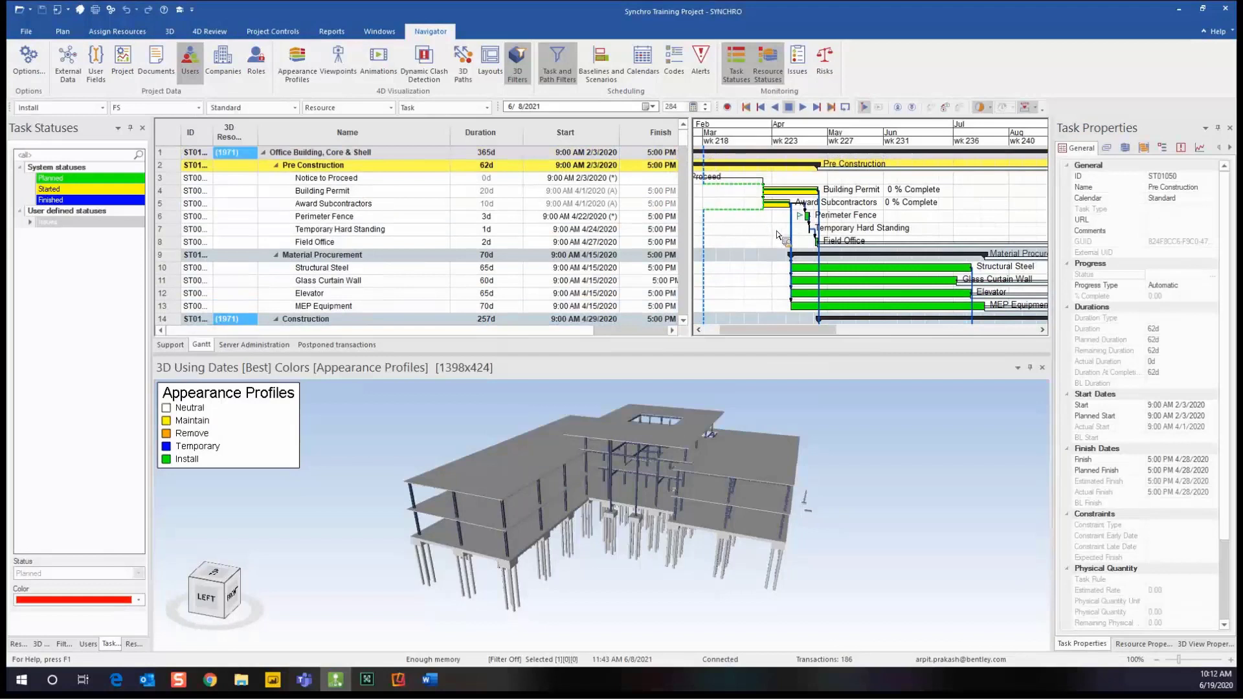
# - Set the Piles Area A and Piles Area B tasks to Finished, using the Planned Start option for each start time
pyautogui.moveTo(788, 218); pyautogui.dragTo(436, 268)
pyautogui.scroll(-4, 436, 269)
pyautogui.scroll(-1, 436, 268)
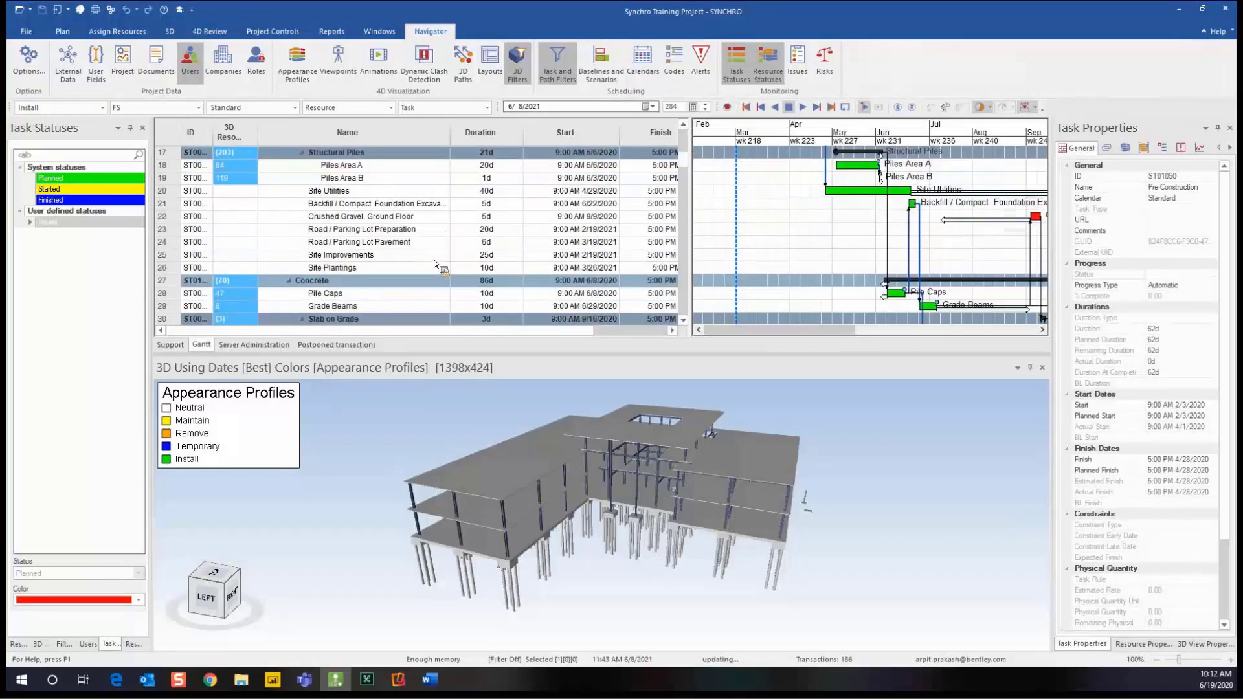
pyautogui.scroll(1, 436, 259)
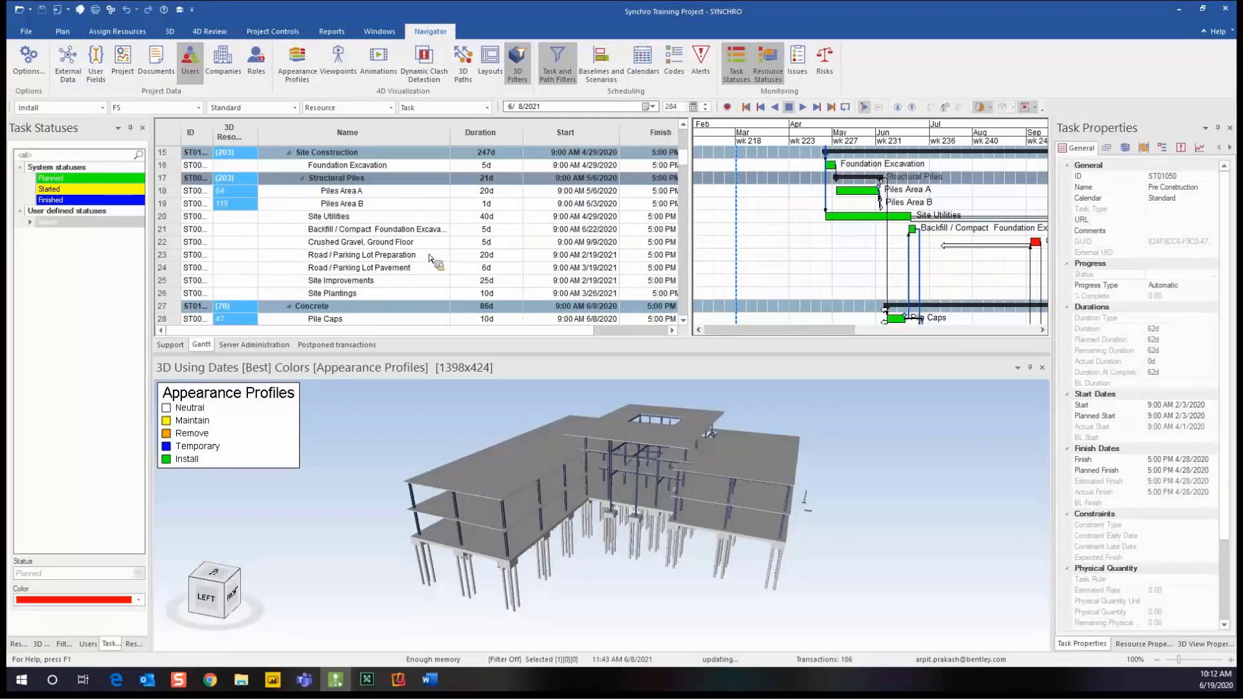
pyautogui.moveTo(436, 259); pyautogui.dragTo(262, 244)
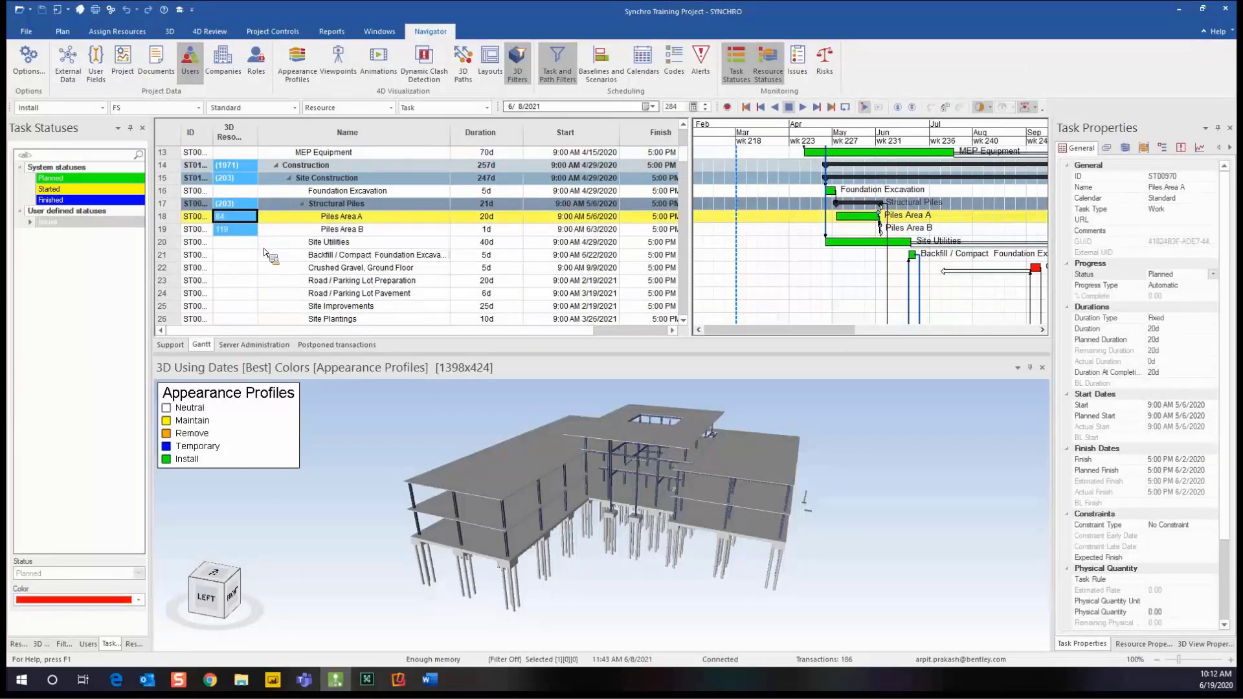
pyautogui.keyDown('ctrl'); pyautogui.click(236, 229); pyautogui.keyUp('ctrl')
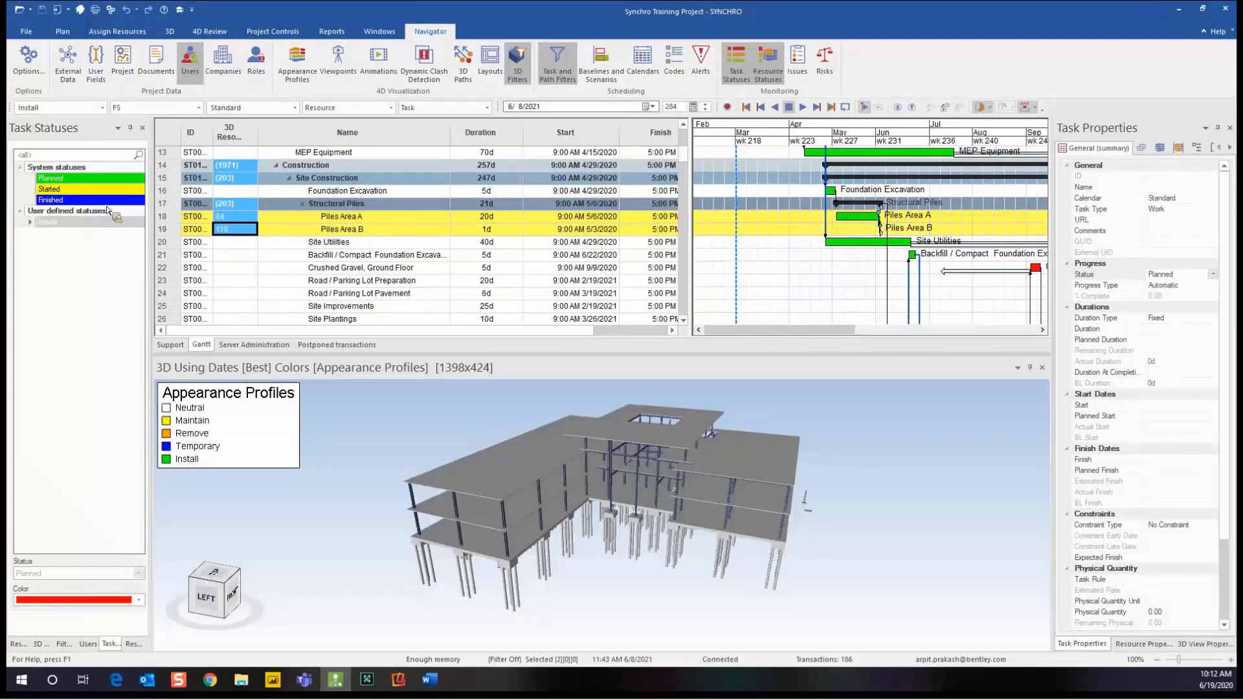
pyautogui.click(1213, 275)
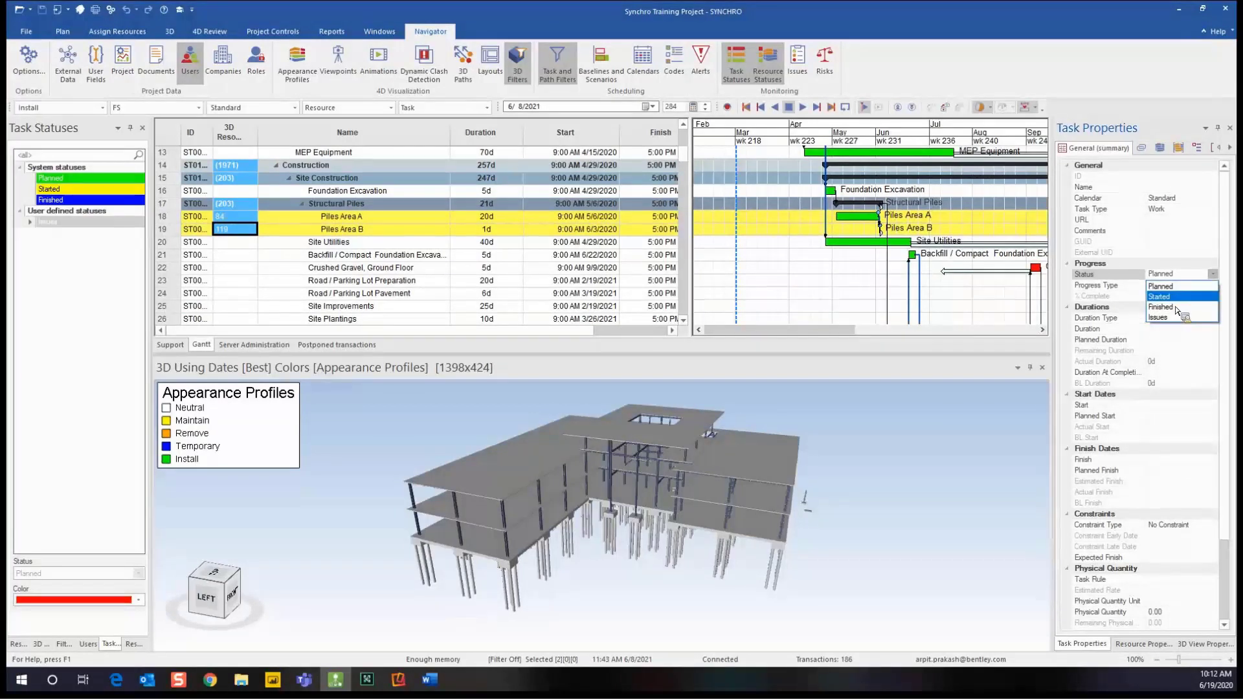
pyautogui.click(1174, 307)
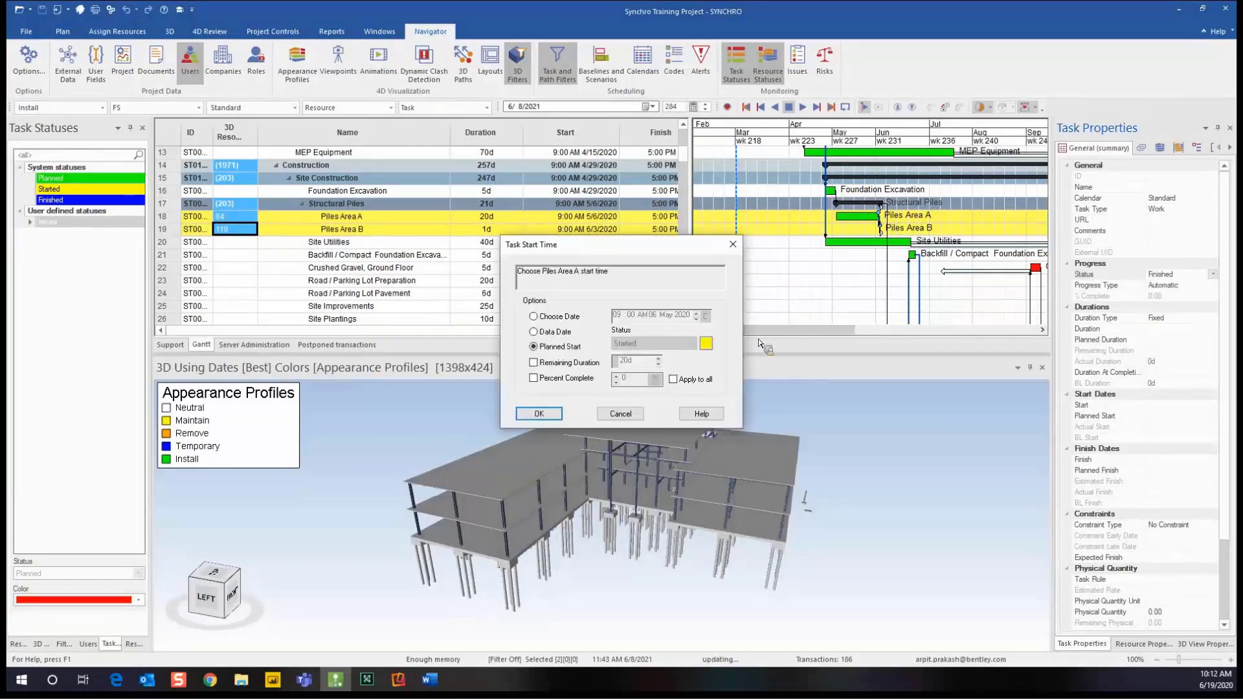
pyautogui.click(538, 415)
pyautogui.click(538, 415)
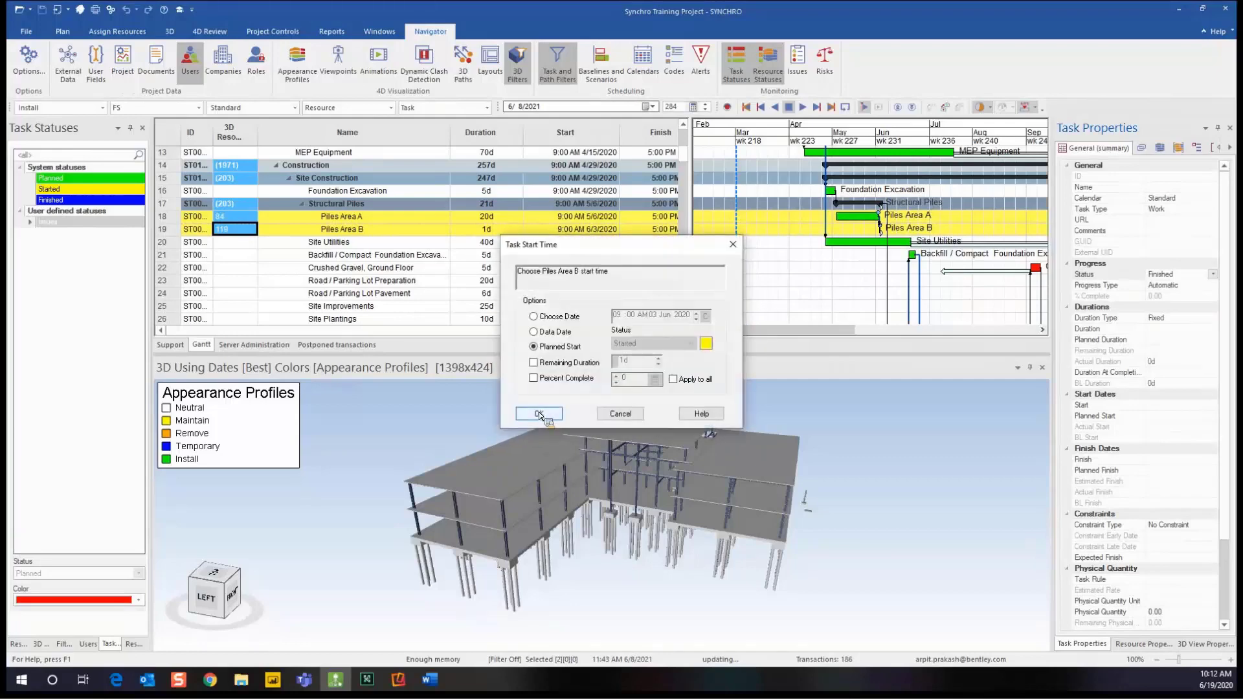
pyautogui.click(539, 413)
pyautogui.click(538, 412)
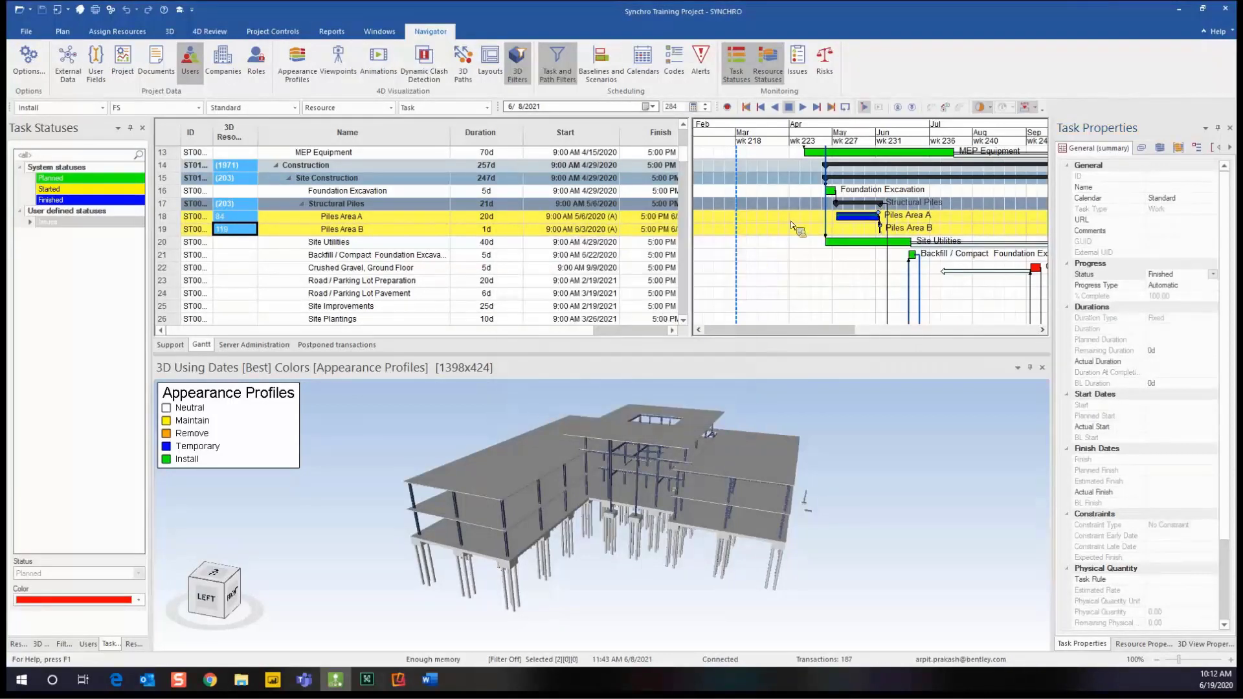
# - Examine the status colours of the Gantt bars across the Pre Construction, Material Procurement and Site Construction tasks
pyautogui.keyDown('ctrl'); pyautogui.scroll(5, 907, 232); pyautogui.keyUp('ctrl')
pyautogui.moveTo(827, 221); pyautogui.dragTo(937, 209, button='middle')
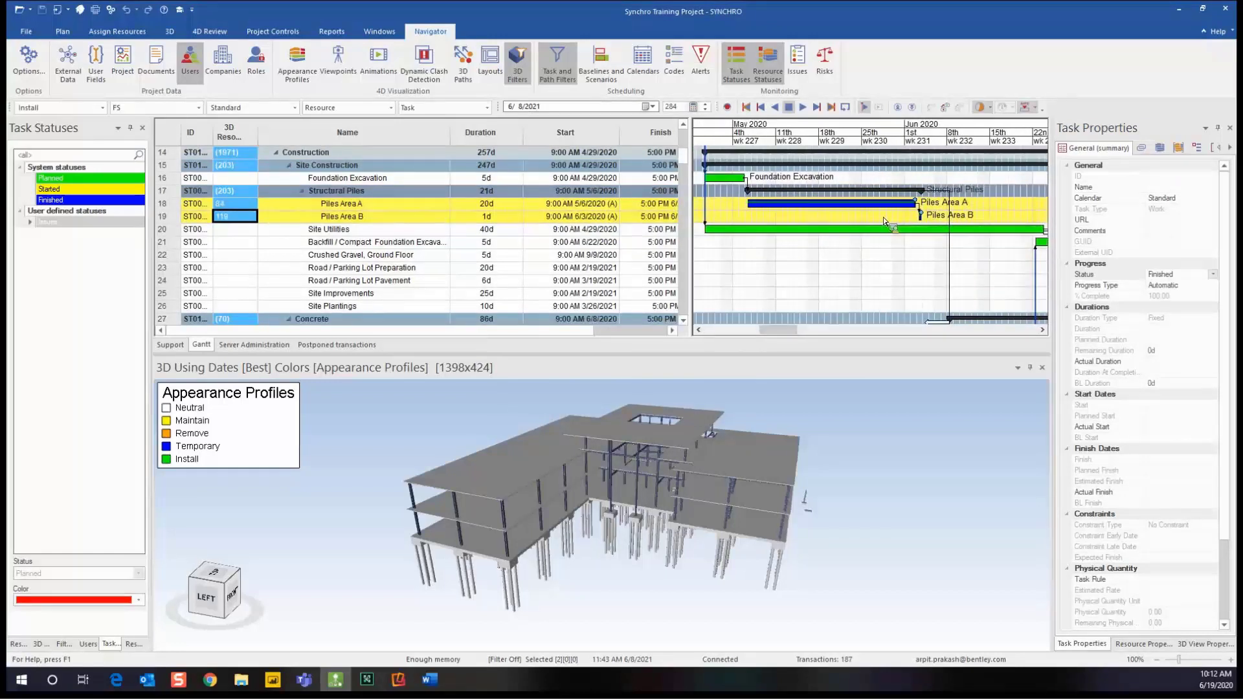
pyautogui.keyDown('ctrl'); pyautogui.scroll(-2, 883, 217); pyautogui.keyUp('ctrl')
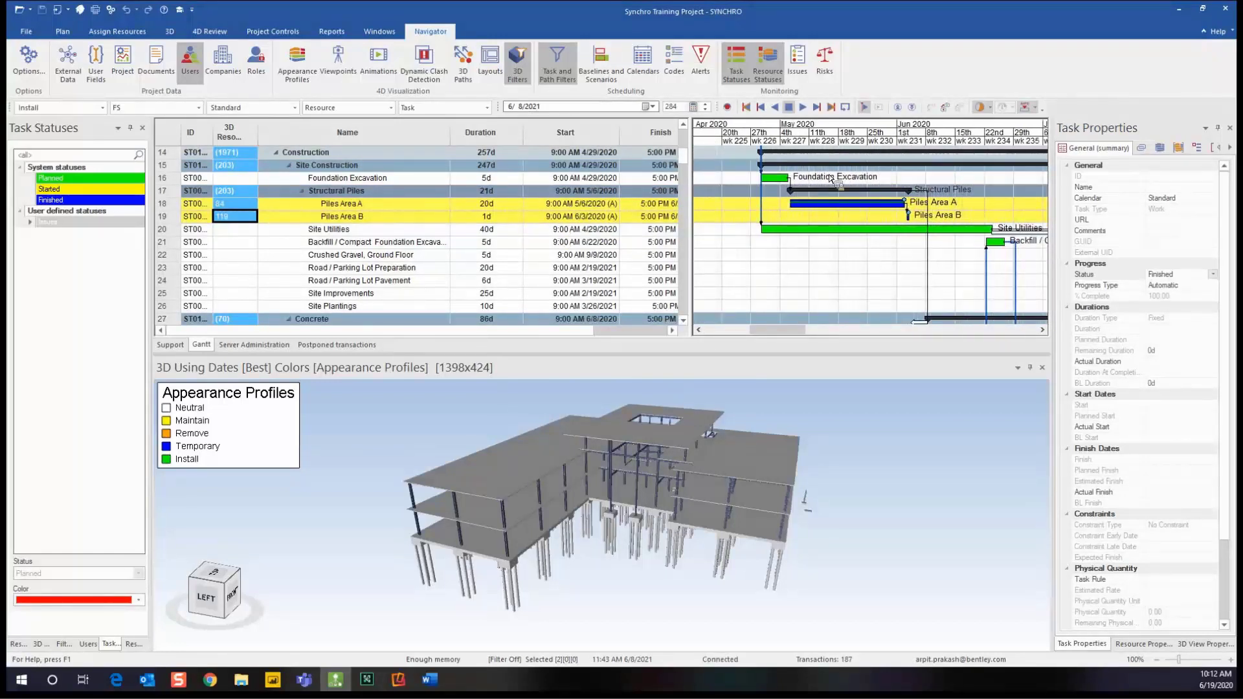
pyautogui.scroll(3, 586, 253)
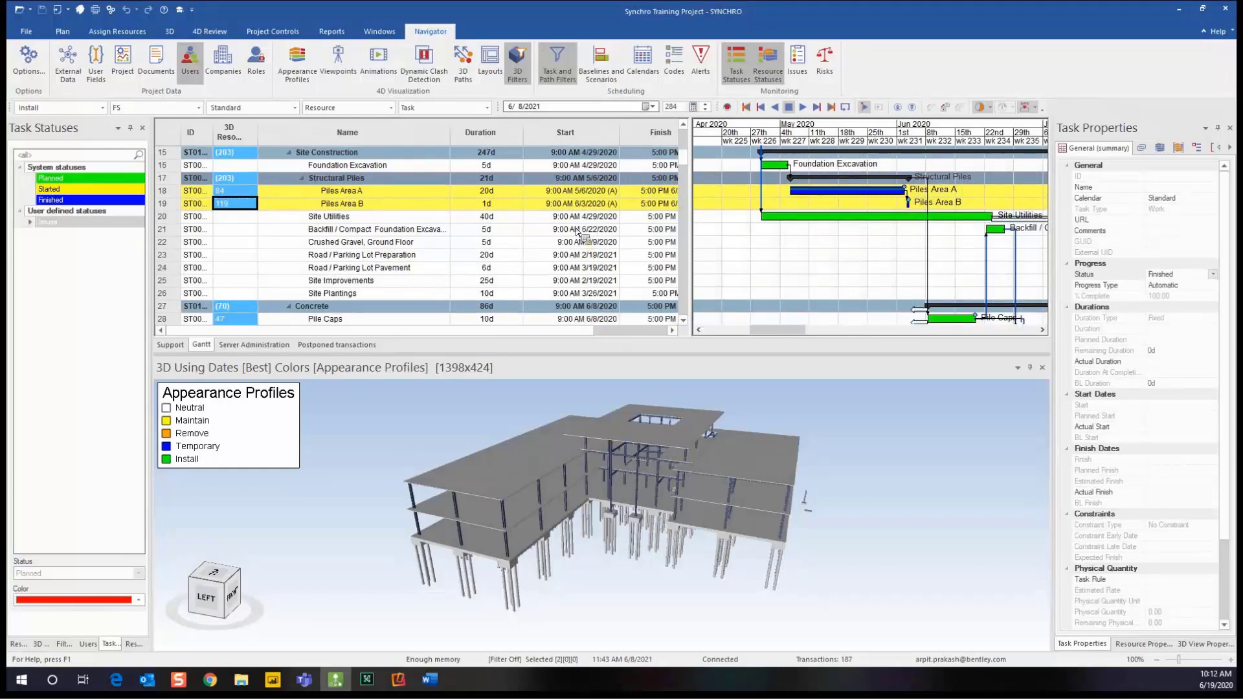
pyautogui.scroll(2, 574, 225)
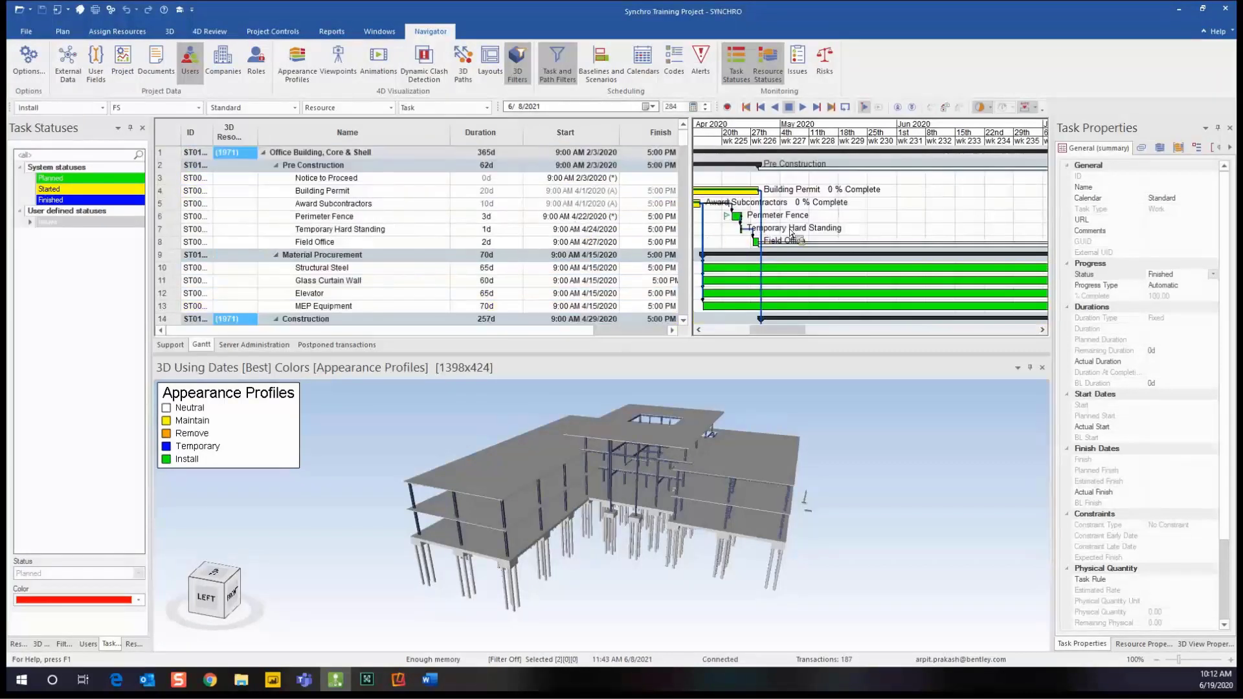
pyautogui.keyDown('ctrl'); pyautogui.scroll(-2, 790, 237); pyautogui.keyUp('ctrl')
pyautogui.keyDown('ctrl'); pyautogui.scroll(-1, 790, 237); pyautogui.keyUp('ctrl')
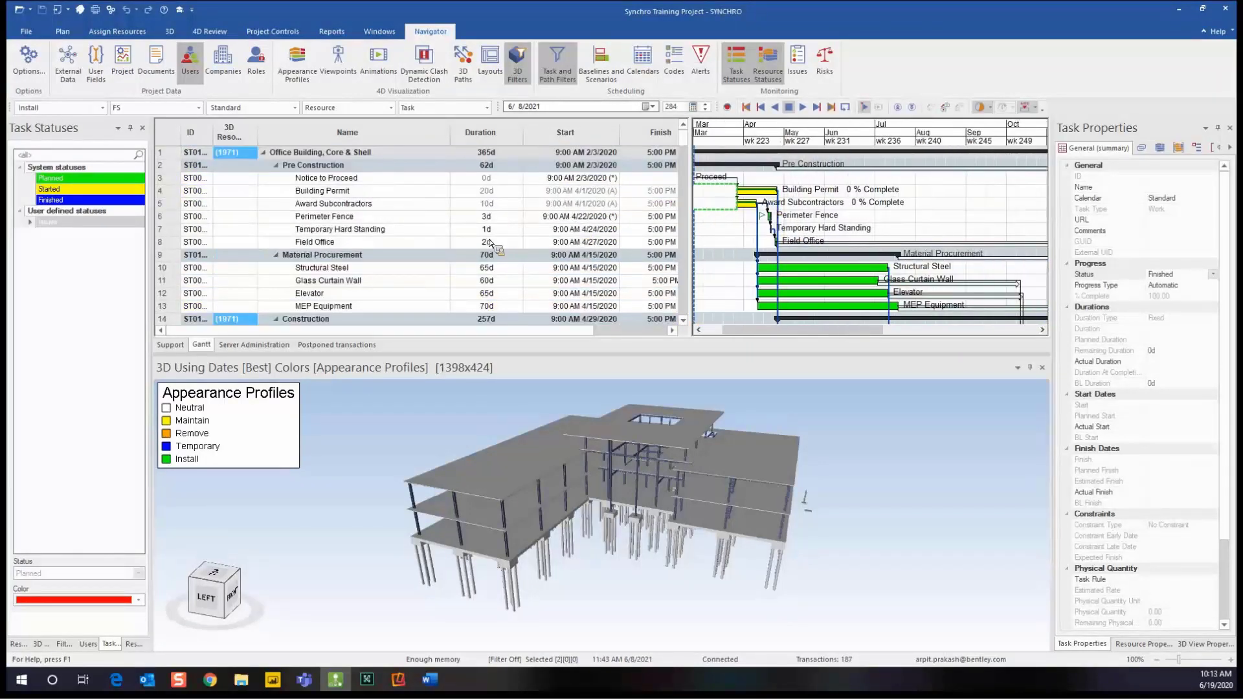
pyautogui.scroll(-1, 516, 239)
pyautogui.scroll(-4, 516, 233)
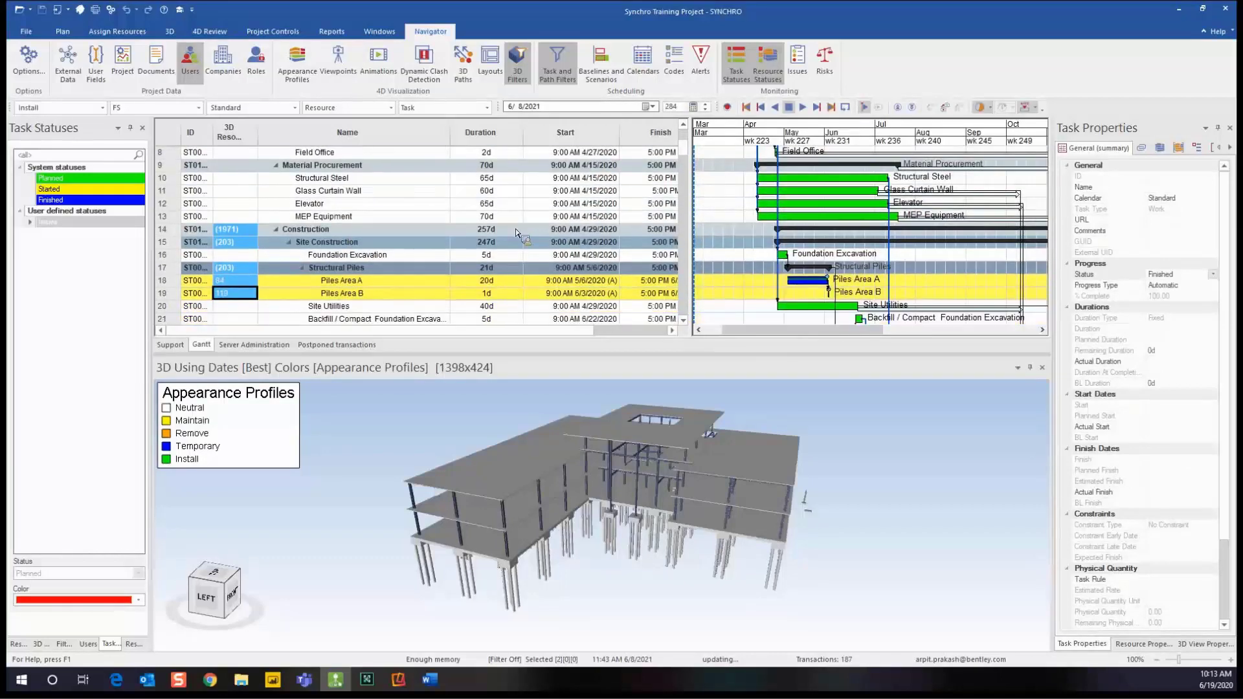
pyautogui.scroll(2, 518, 227)
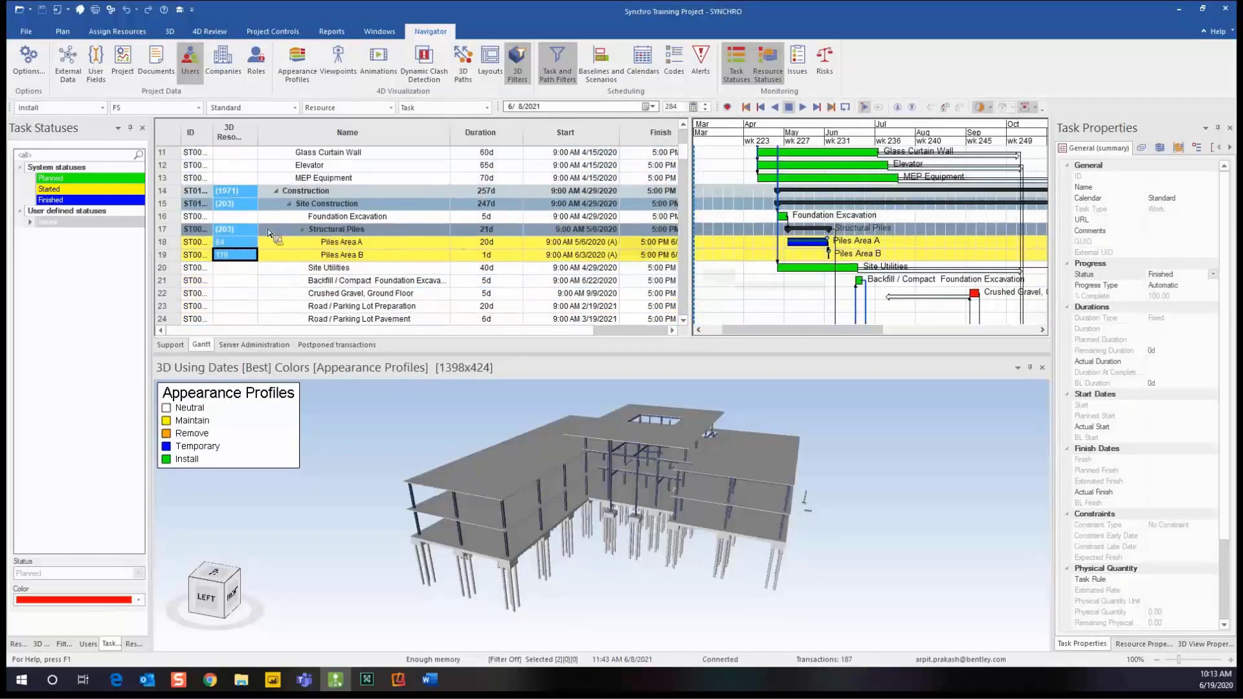
pyautogui.moveTo(298, 251); pyautogui.dragTo(543, 242)
pyautogui.moveTo(751, 237); pyautogui.dragTo(572, 388)
pyautogui.moveTo(717, 227); pyautogui.dragTo(511, 212)
pyautogui.scroll(-2, 491, 266)
pyautogui.scroll(-2, 491, 258)
pyautogui.scroll(1, 490, 257)
pyautogui.scroll(-1, 511, 213)
pyautogui.scroll(10, 549, 220)
pyautogui.scroll(4, 565, 215)
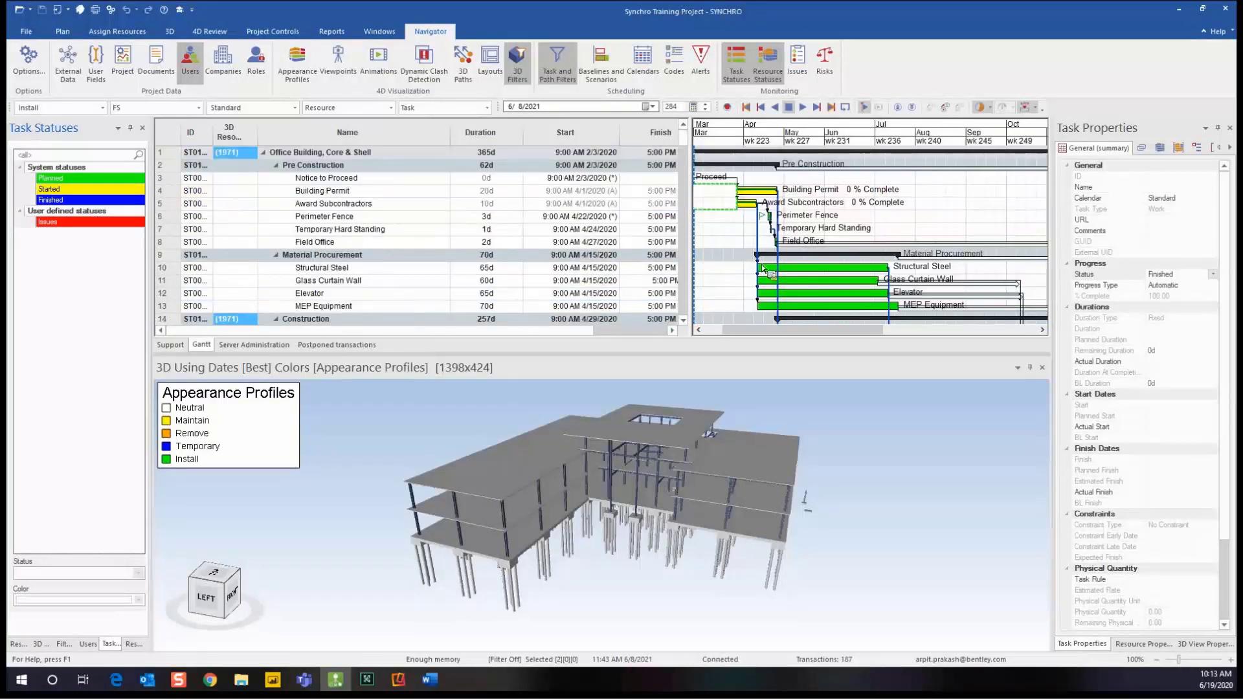
# - Show the resource statuses and switch the 3D view's color mode to Resource Status
pyautogui.moveTo(73, 311); pyautogui.dragTo(258, 294)
pyautogui.moveTo(275, 361); pyautogui.dragTo(279, 406)
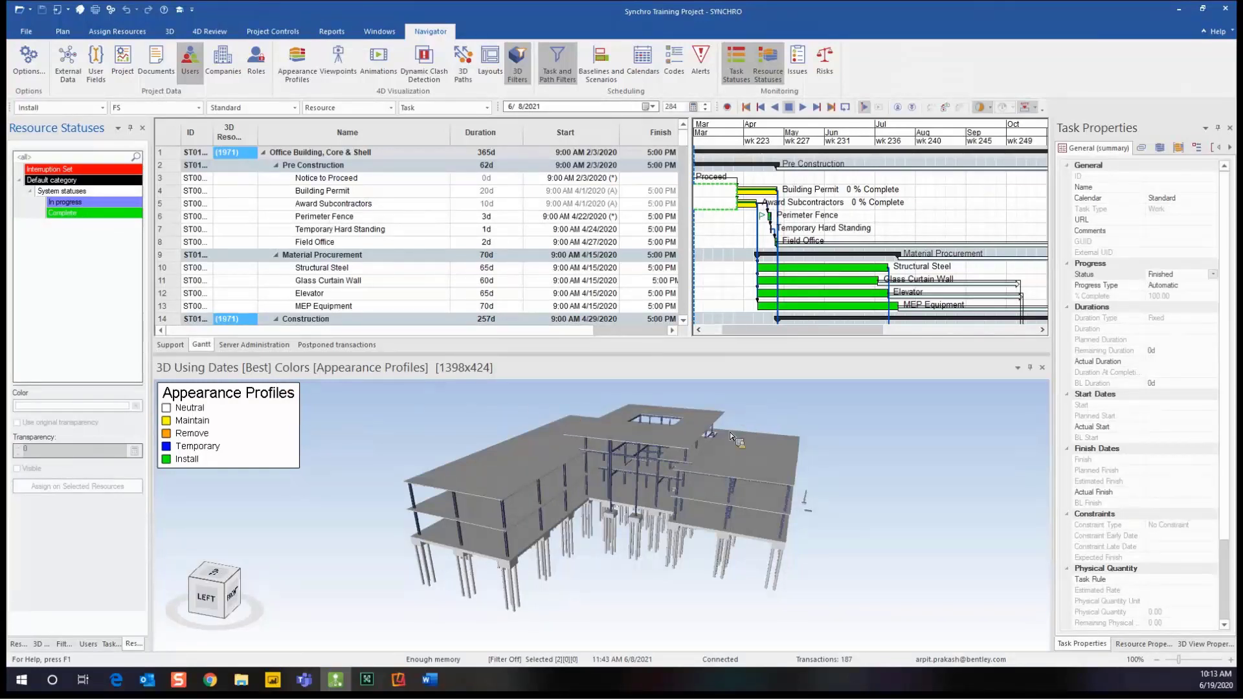
pyautogui.moveTo(46, 165); pyautogui.dragTo(304, 362)
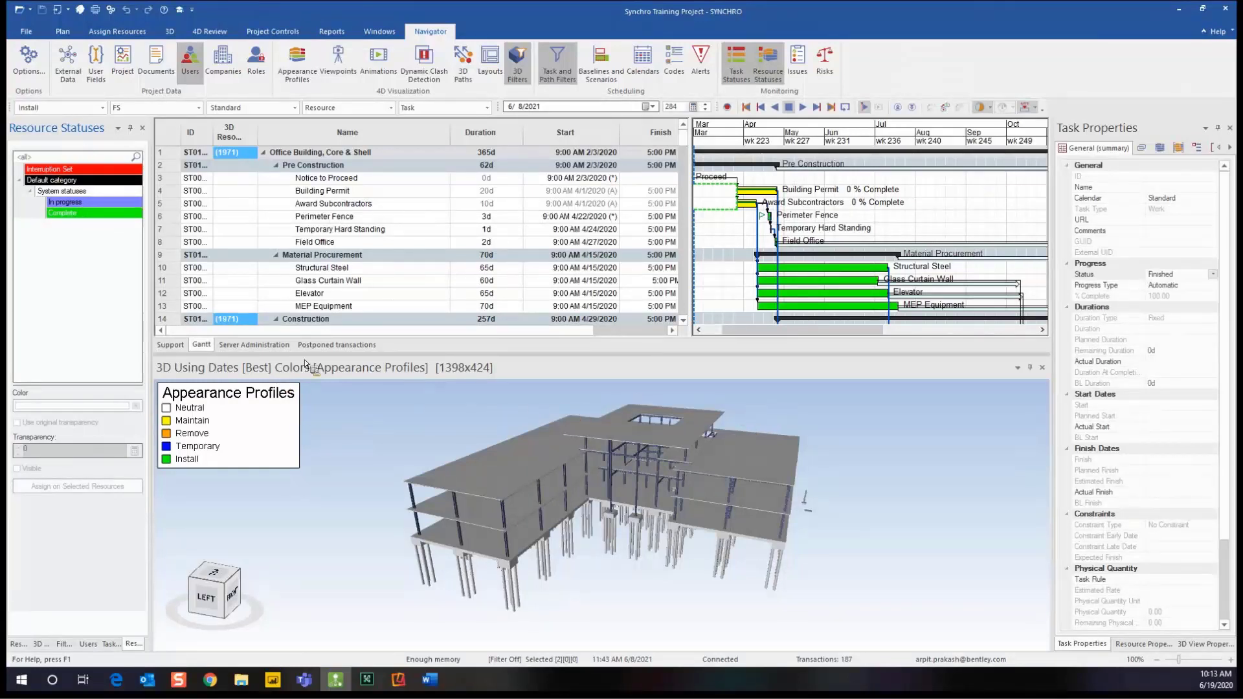
pyautogui.rightClick(870, 436)
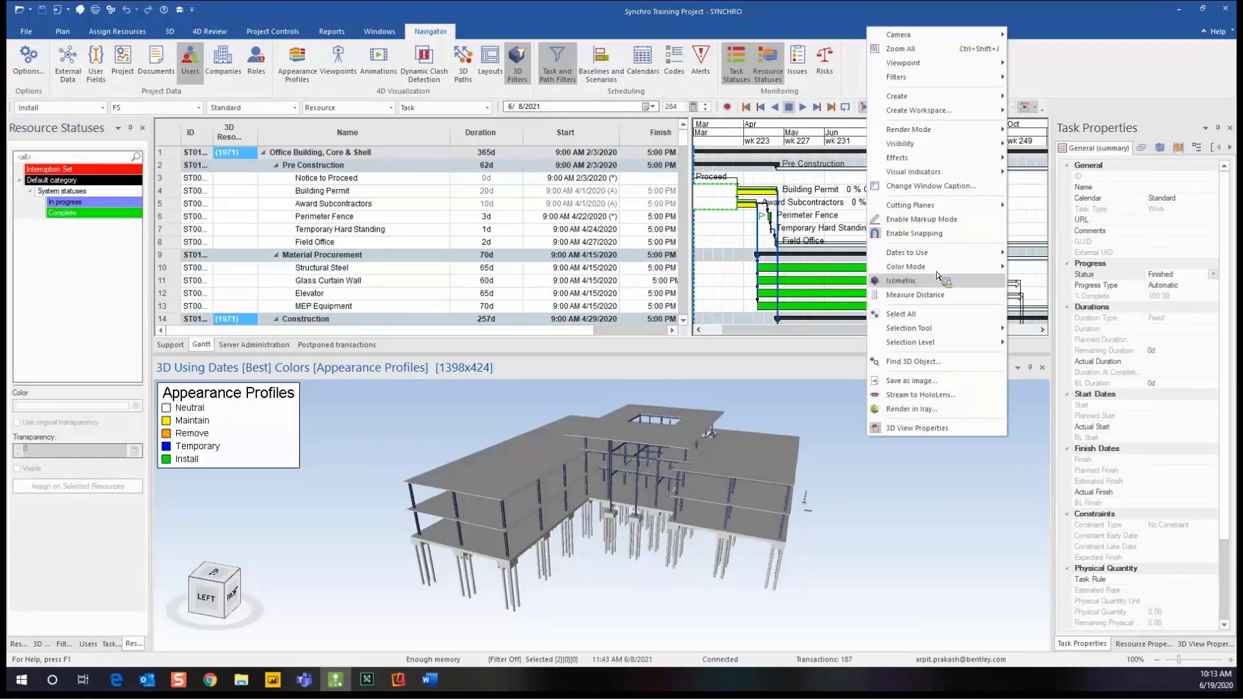
pyautogui.moveTo(940, 274)
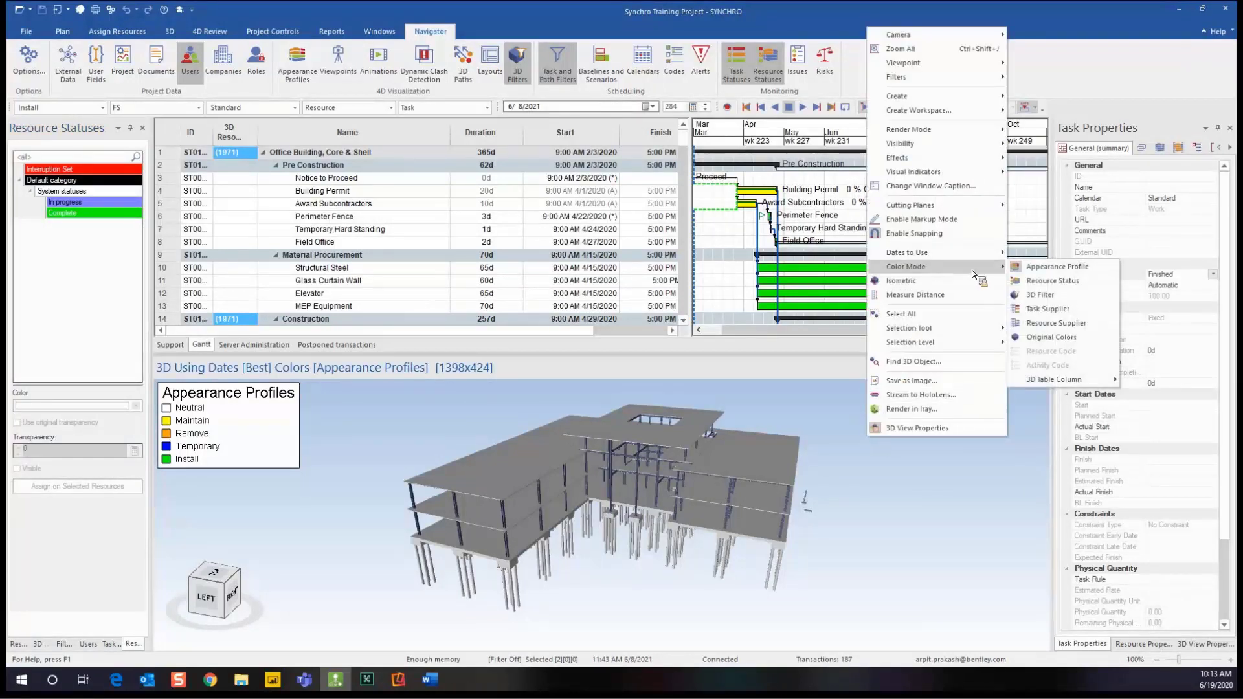
pyautogui.click(1053, 281)
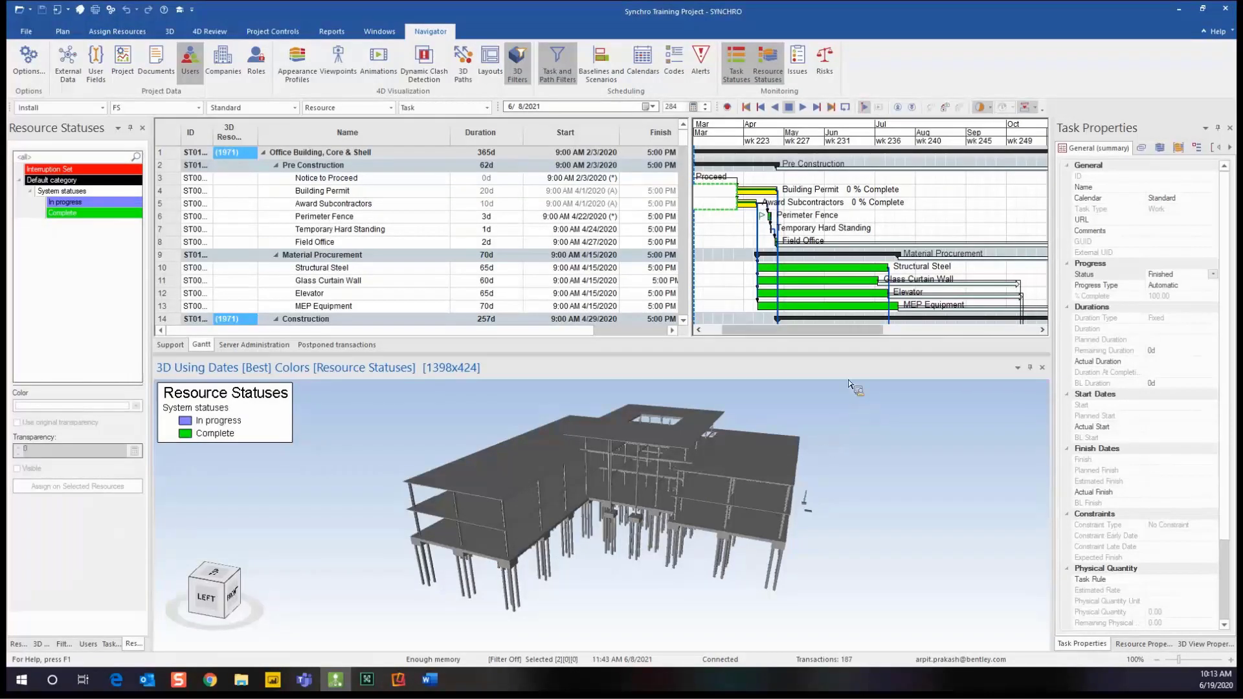
# - Select the resources assigned to all tasks from Notice to Proceed through Site Plantings
pyautogui.scroll(-2, 803, 330)
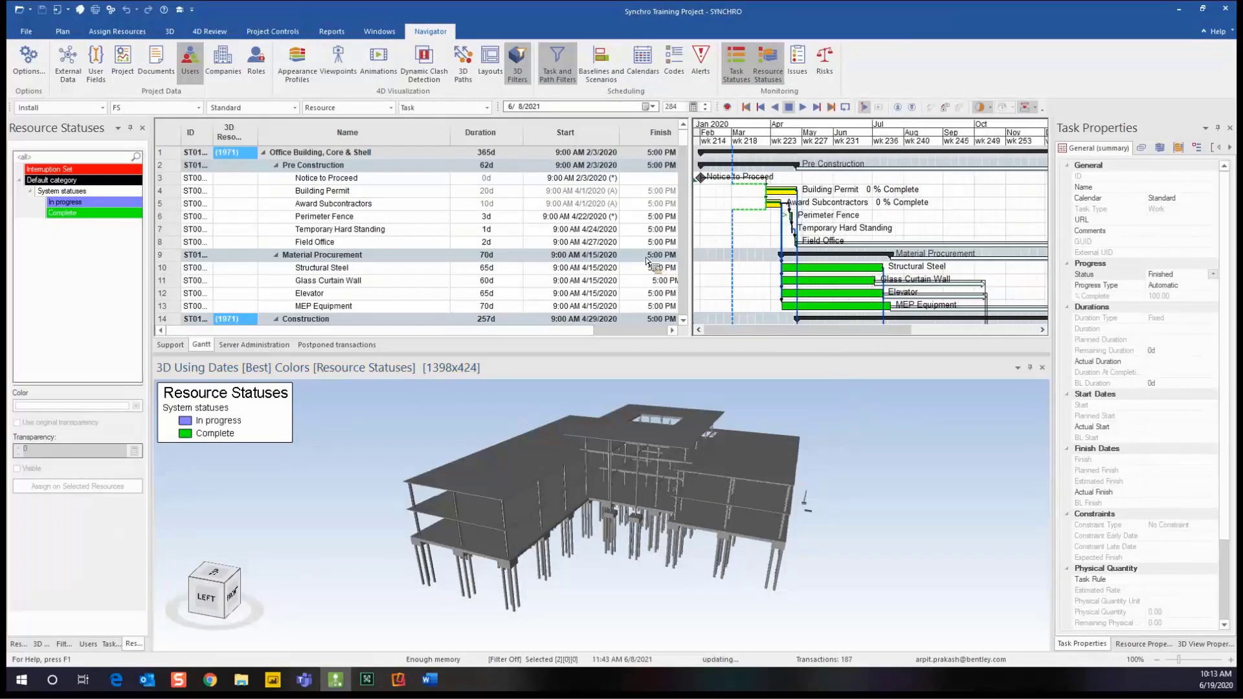
pyautogui.scroll(-2, 459, 226)
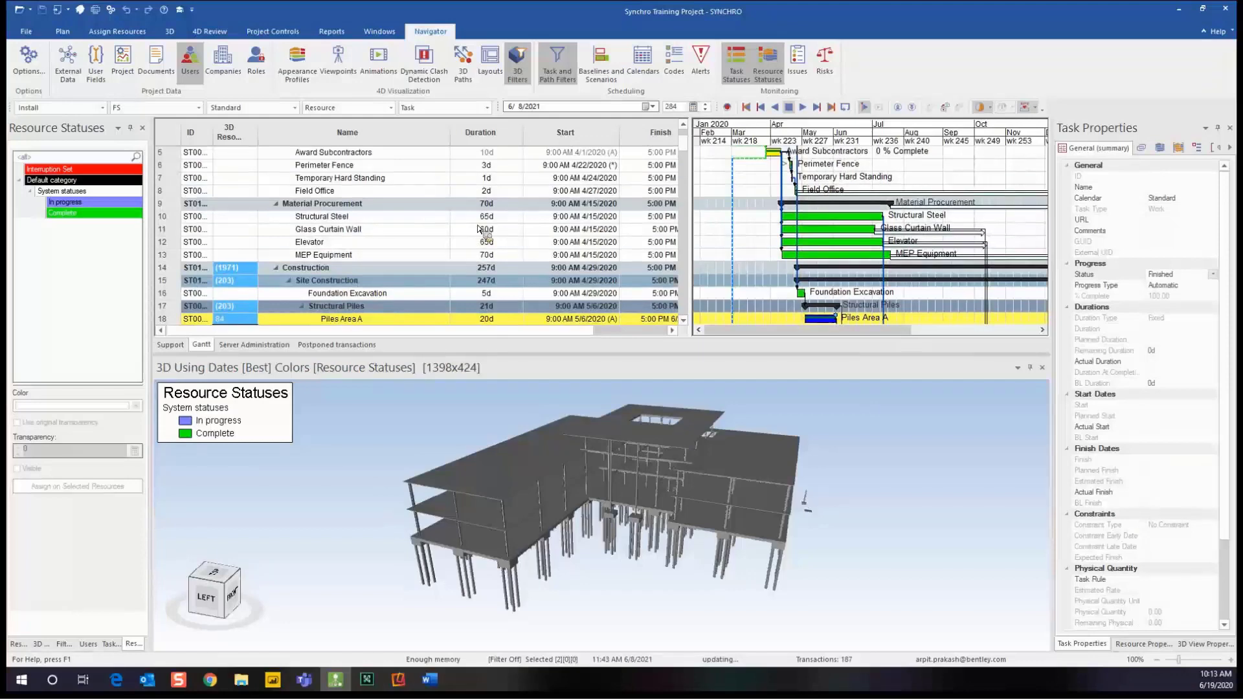
pyautogui.scroll(2, 479, 228)
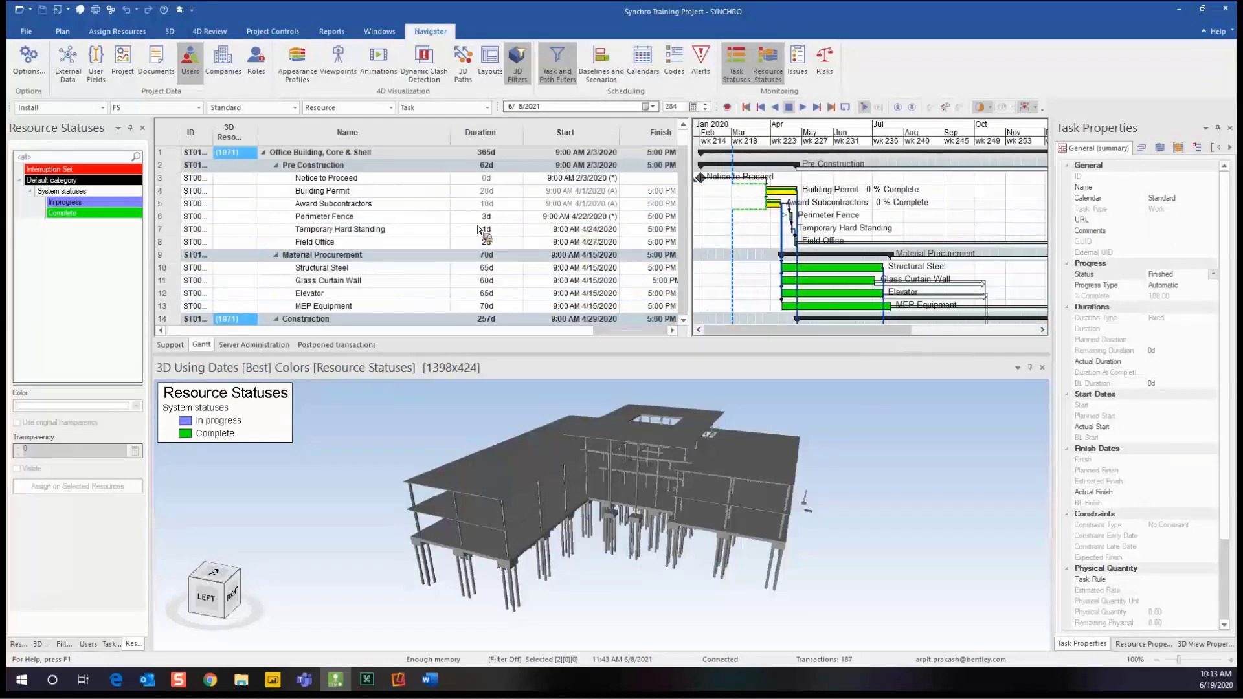
pyautogui.click(418, 181)
pyautogui.scroll(-3, 443, 232)
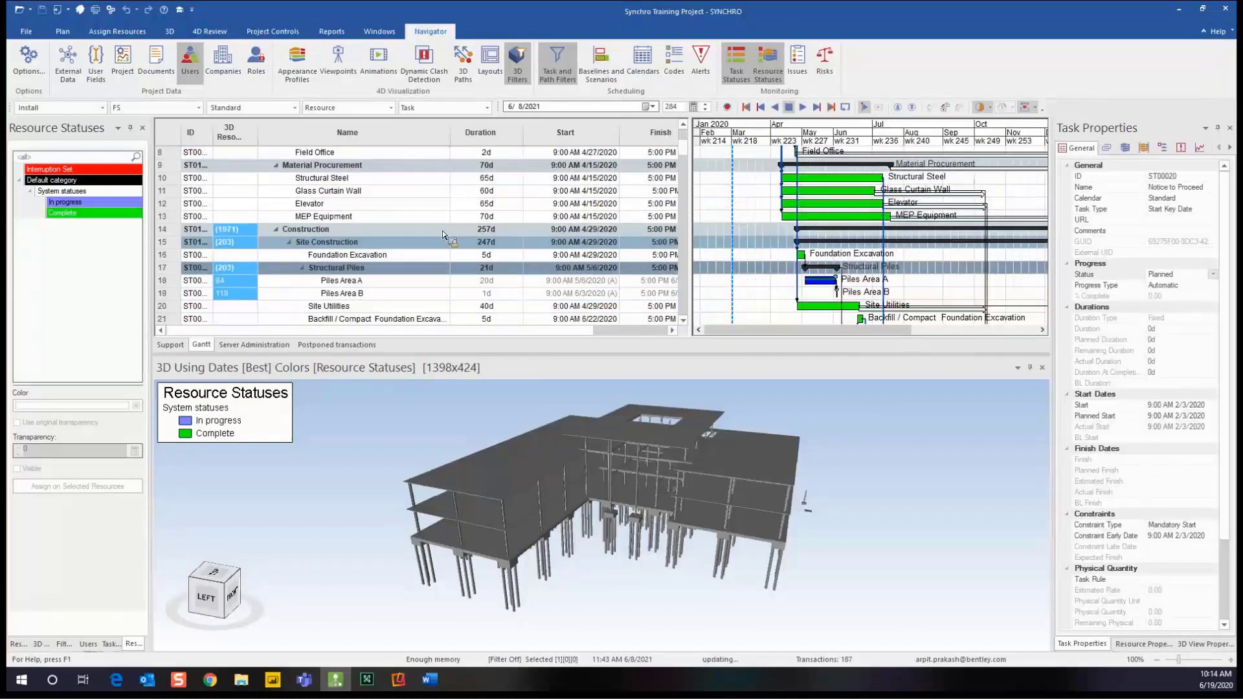
pyautogui.scroll(-3, 444, 234)
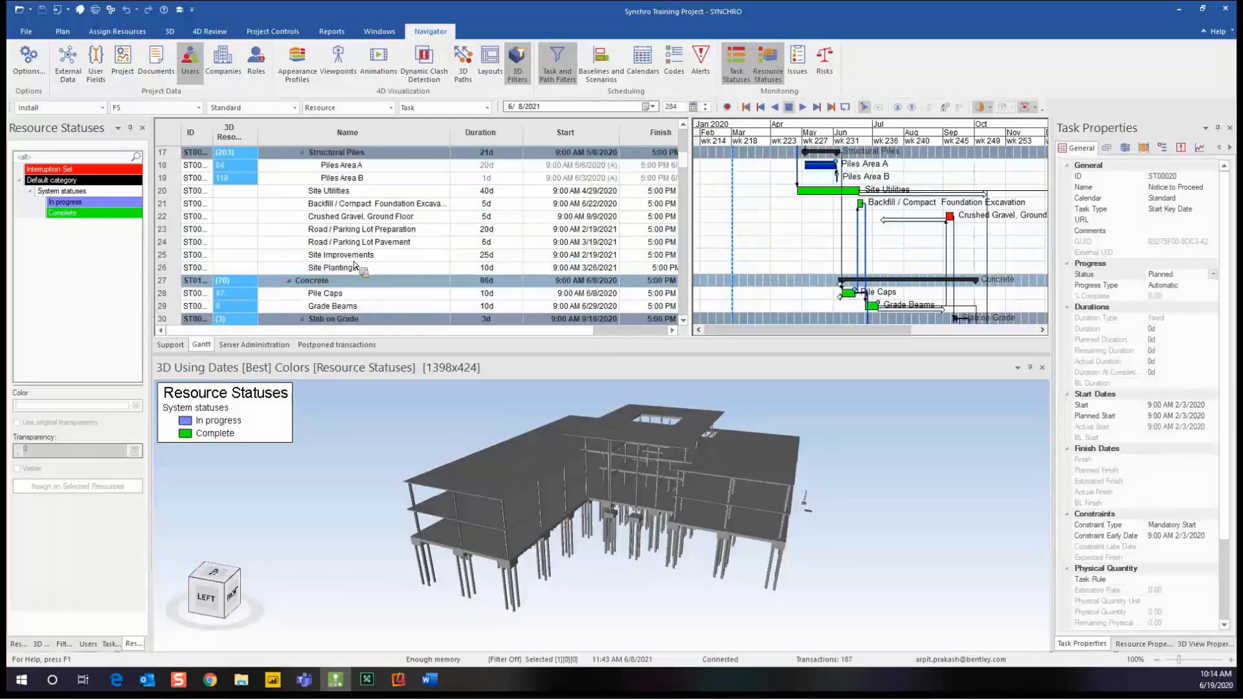
pyautogui.scroll(-1, 354, 264)
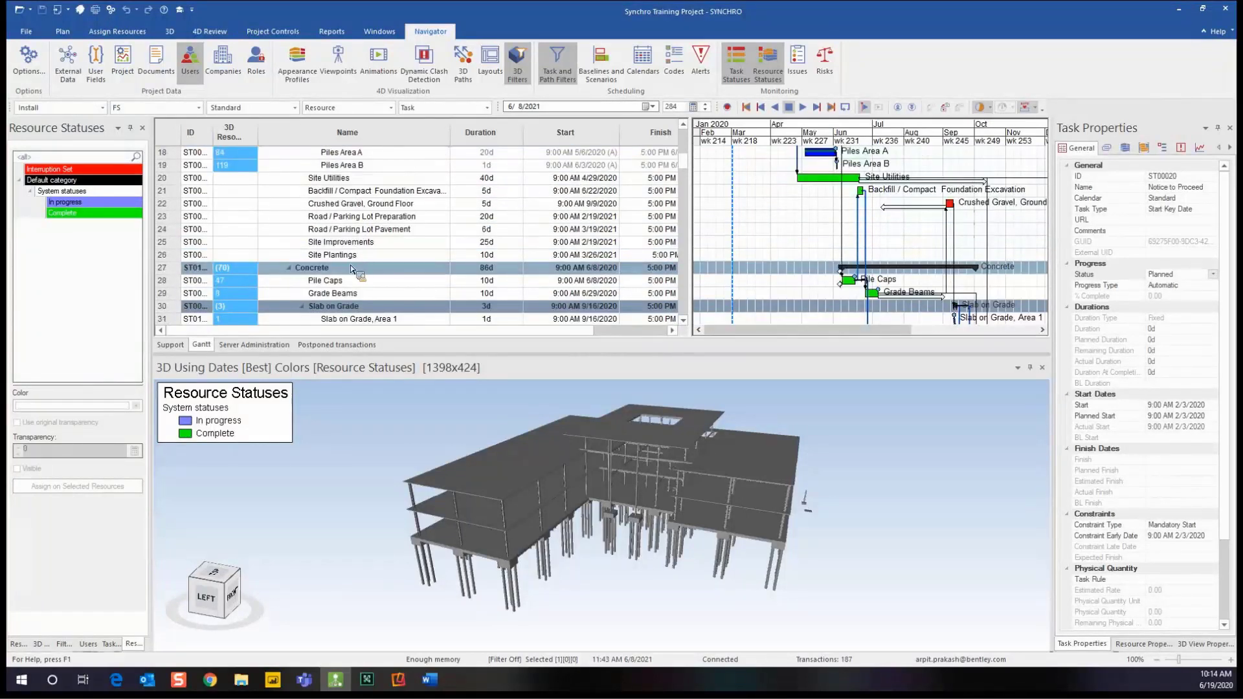
pyautogui.keyDown('shift'); pyautogui.click(353, 255); pyautogui.keyUp('shift')
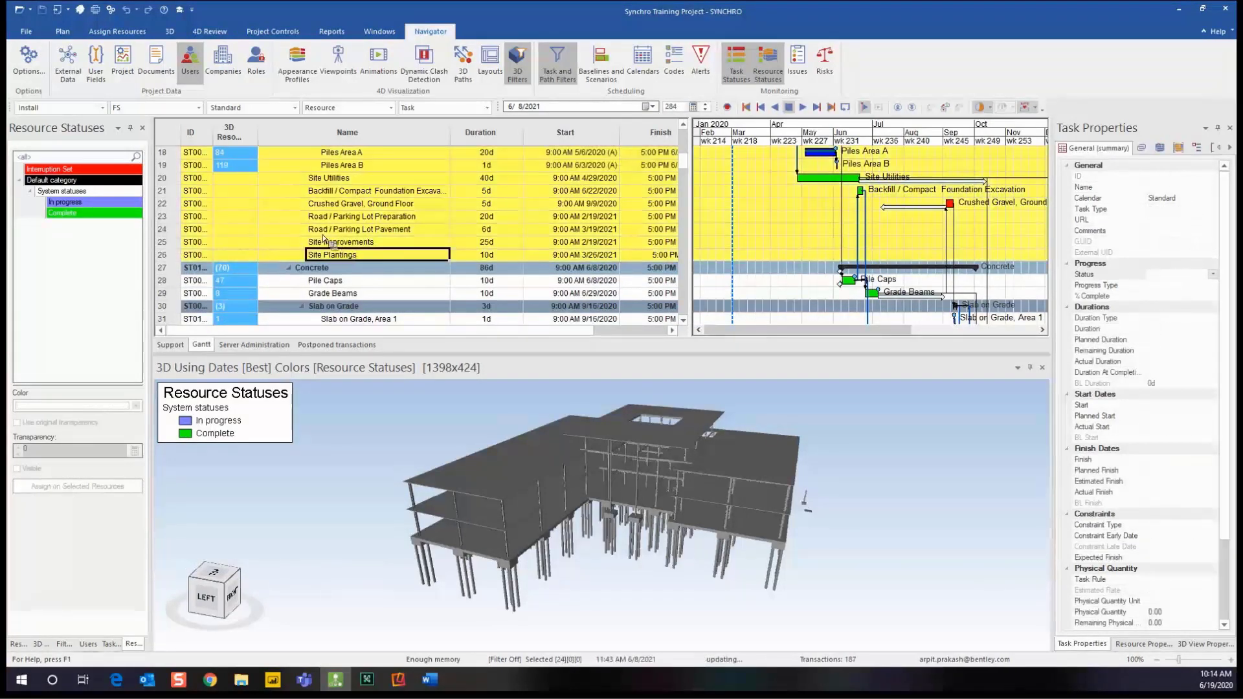
pyautogui.moveTo(320, 237); pyautogui.dragTo(303, 232)
pyautogui.moveTo(173, 184); pyautogui.dragTo(309, 218)
pyautogui.scroll(9, 374, 202)
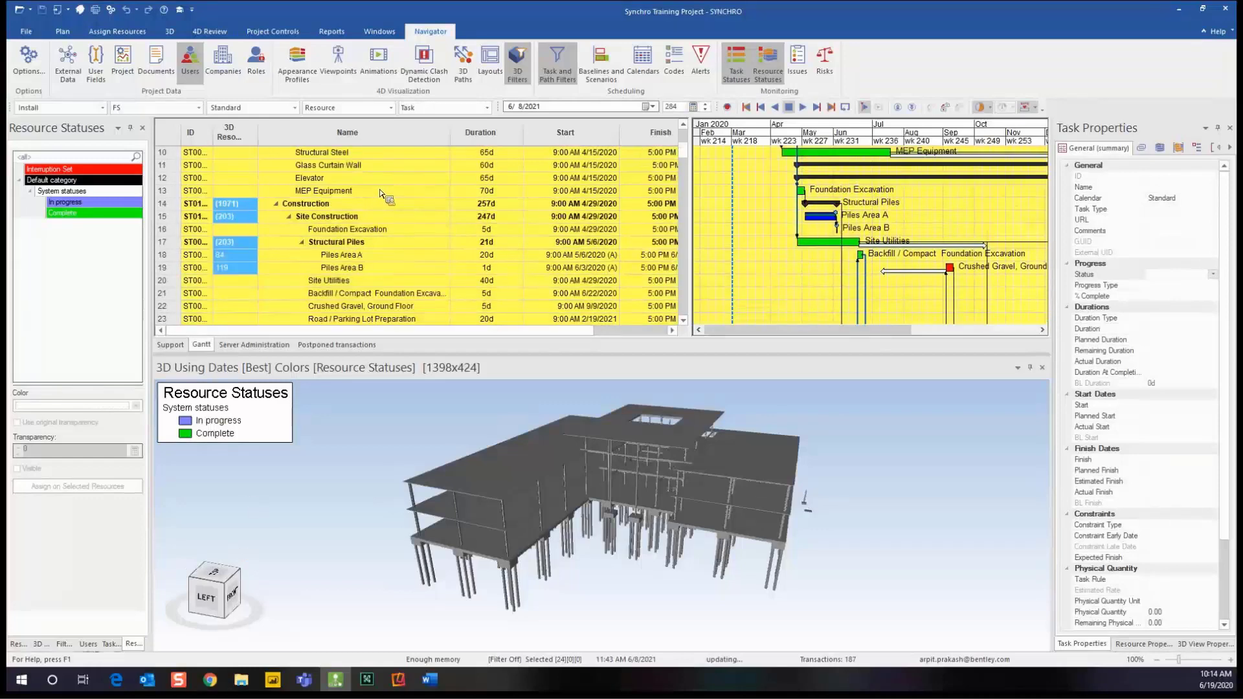
pyautogui.scroll(-4, 376, 193)
pyautogui.scroll(-5, 374, 251)
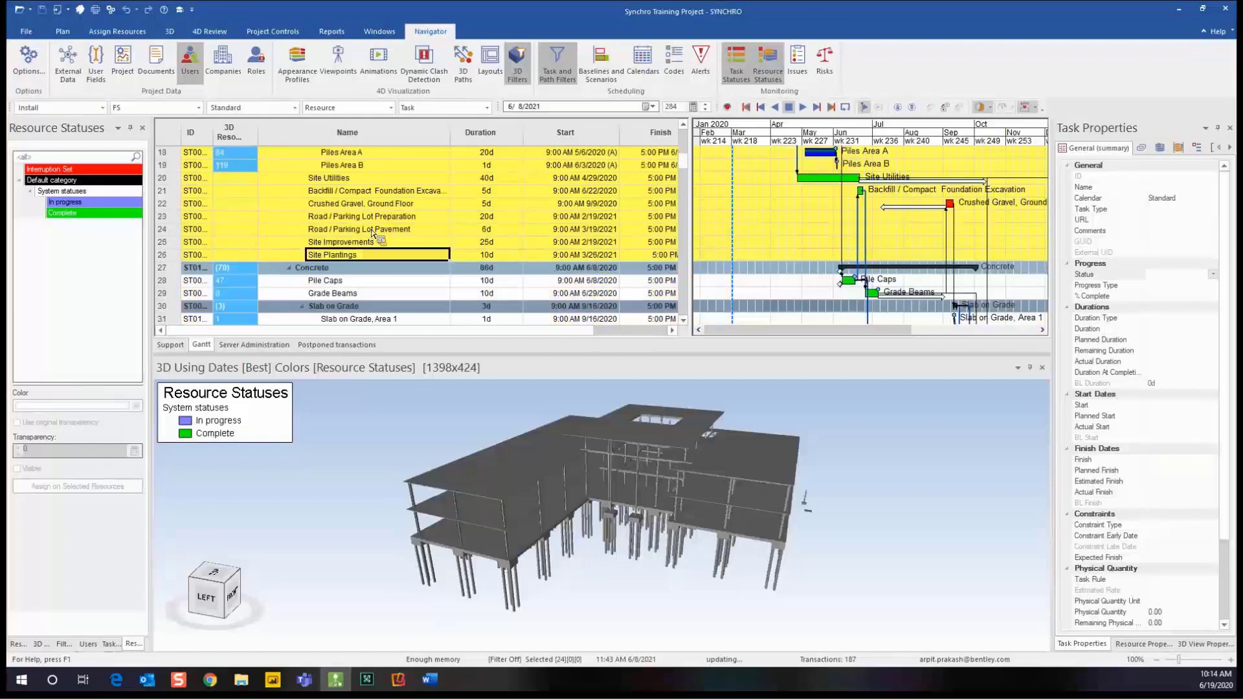
pyautogui.rightClick(372, 230)
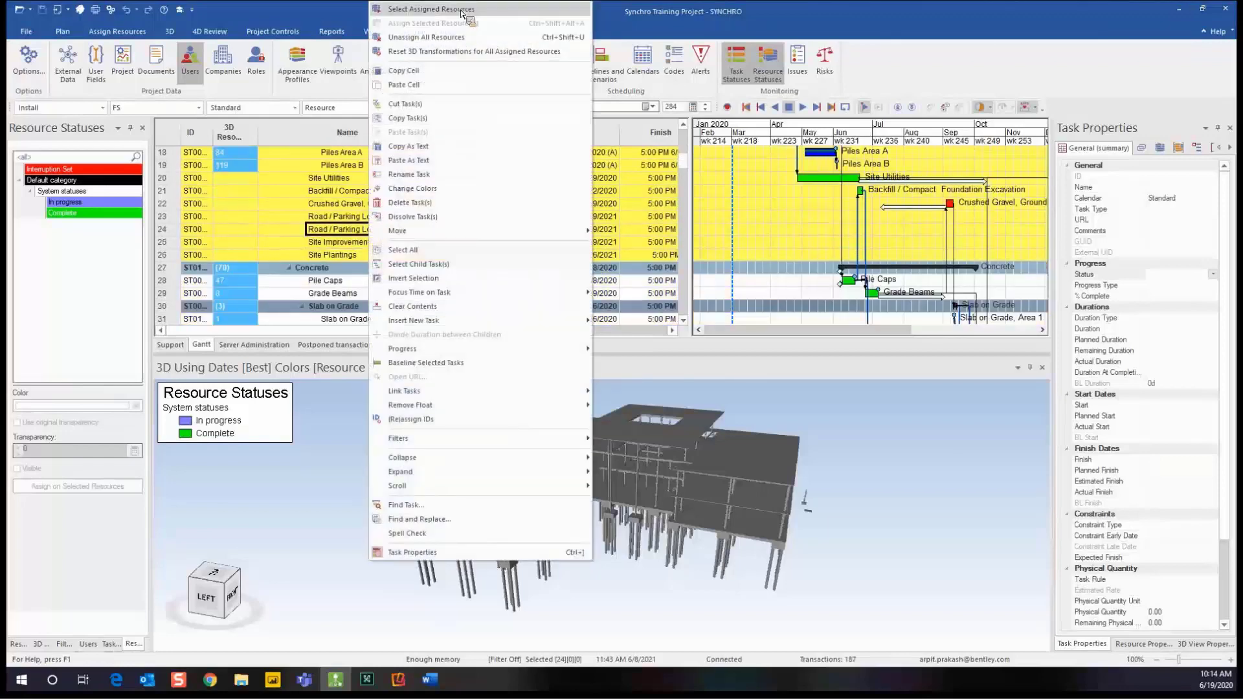
pyautogui.click(431, 9)
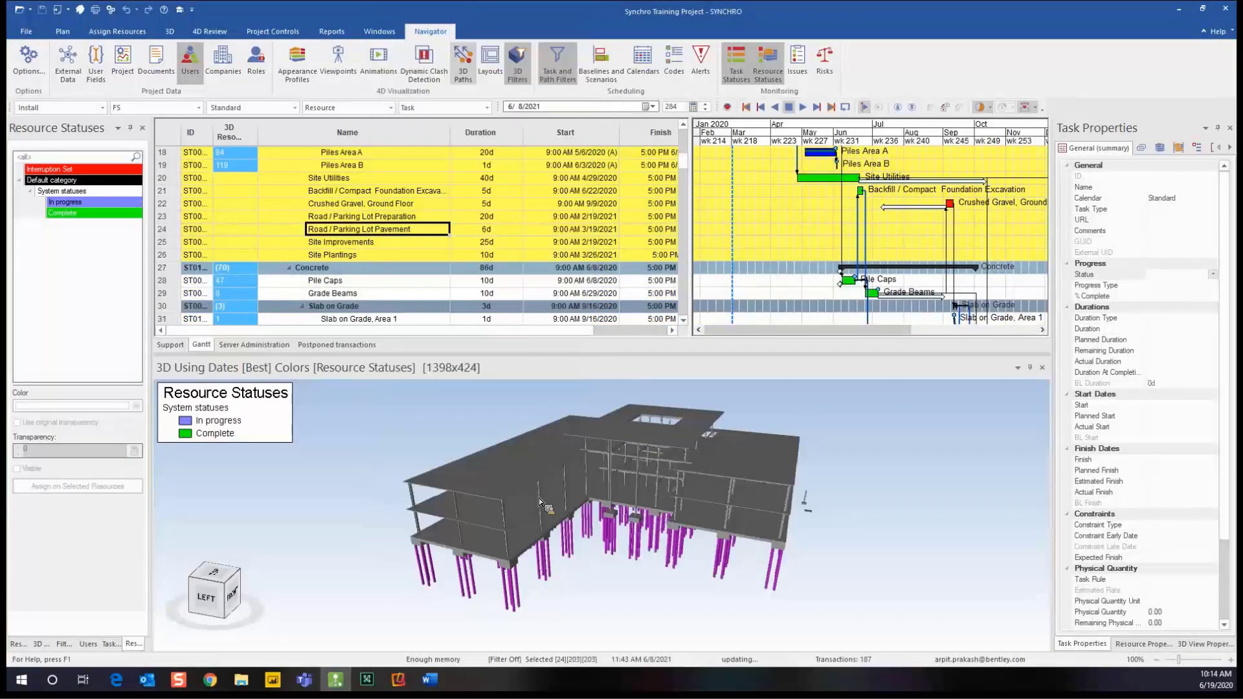
# - Assign the Complete status to all selected resources, timed at the current or next valid date, and clear the 3D selection
pyautogui.moveTo(571, 564)
pyautogui.mouseDown(button='middle')
pyautogui.moveTo(585, 548)
pyautogui.moveTo(580, 566)
pyautogui.mouseUp(button='middle')
pyautogui.scroll(-3, 589, 572)
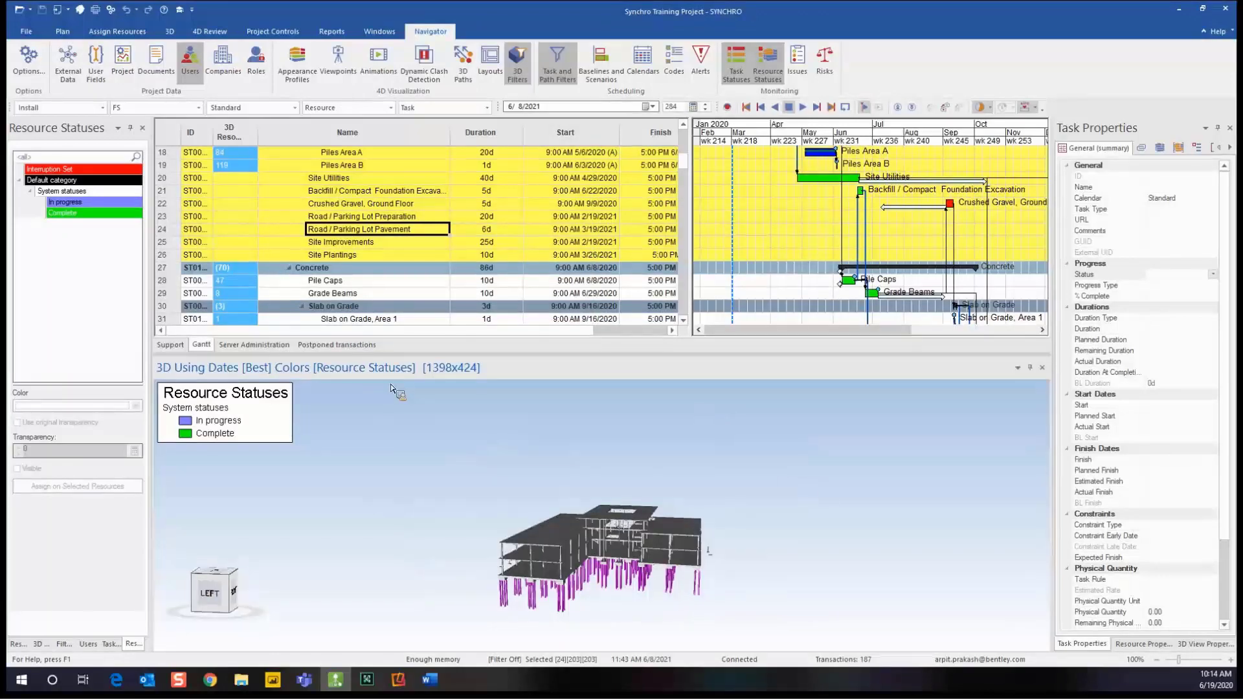
pyautogui.click(91, 213)
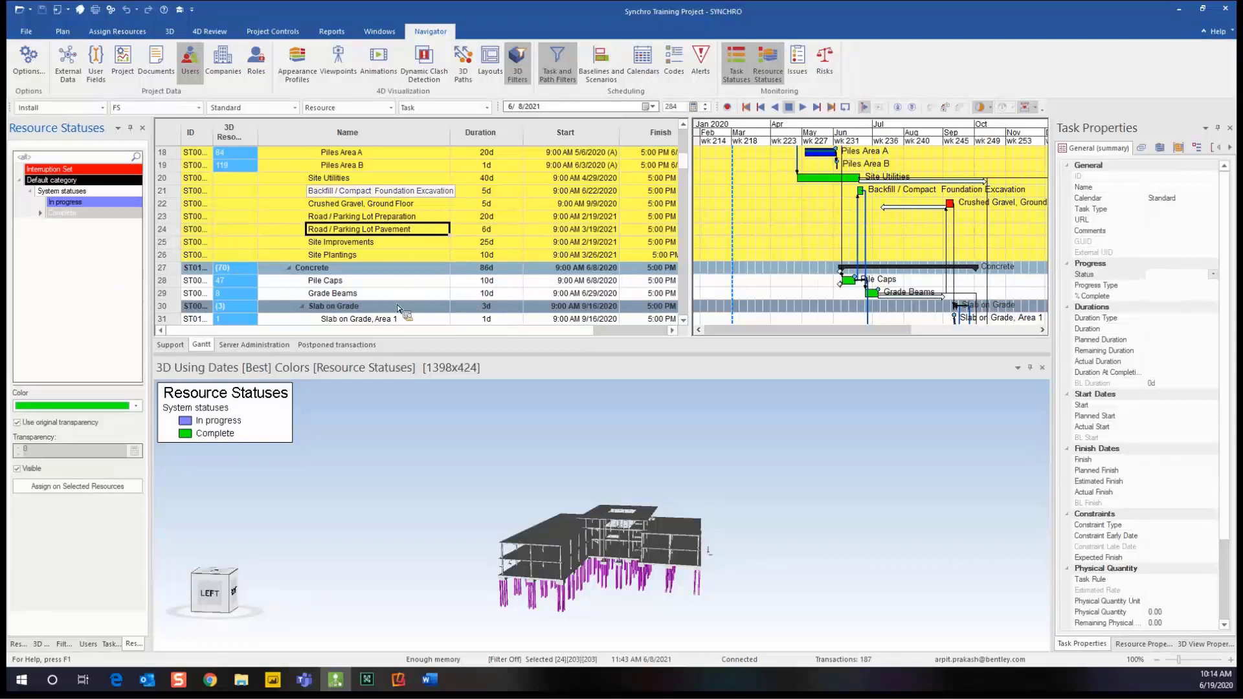
pyautogui.click(77, 486)
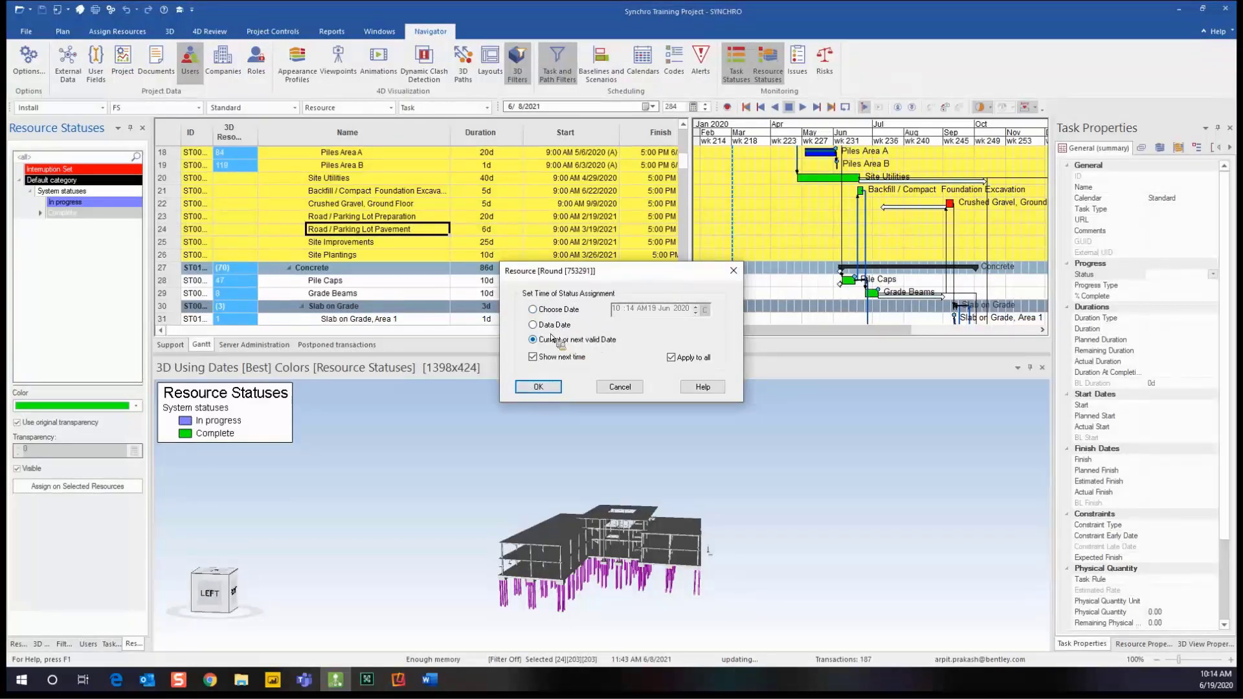
pyautogui.click(538, 387)
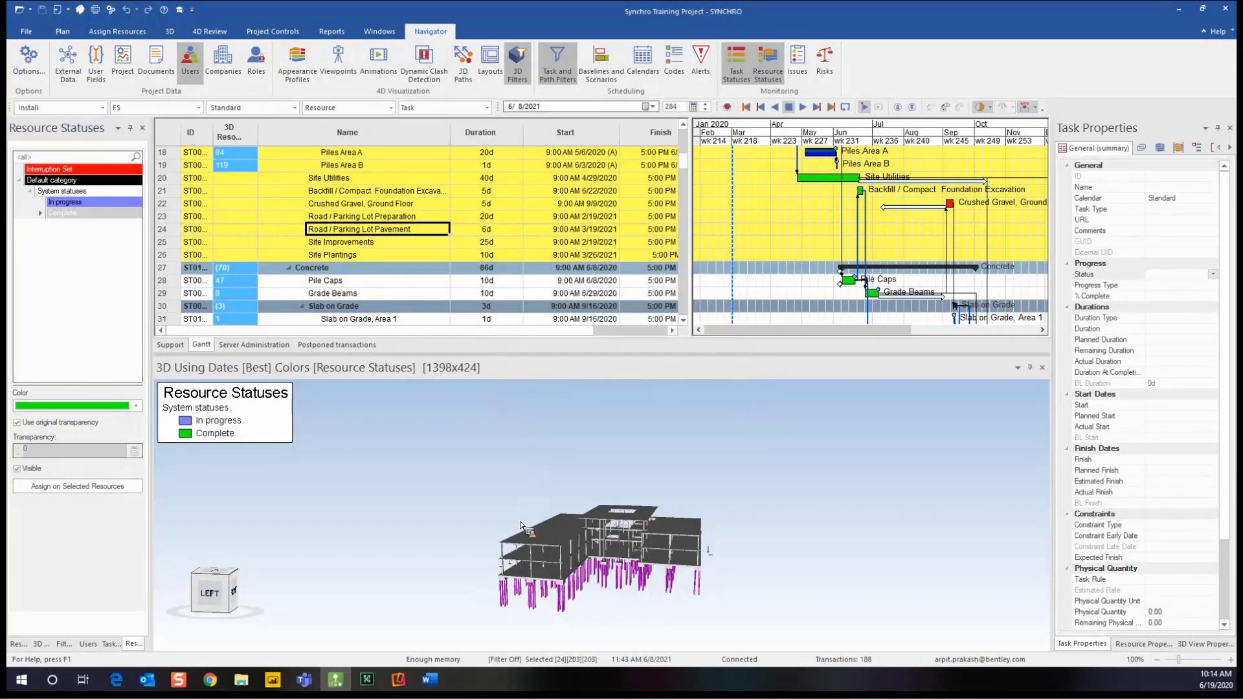
pyautogui.click(462, 516)
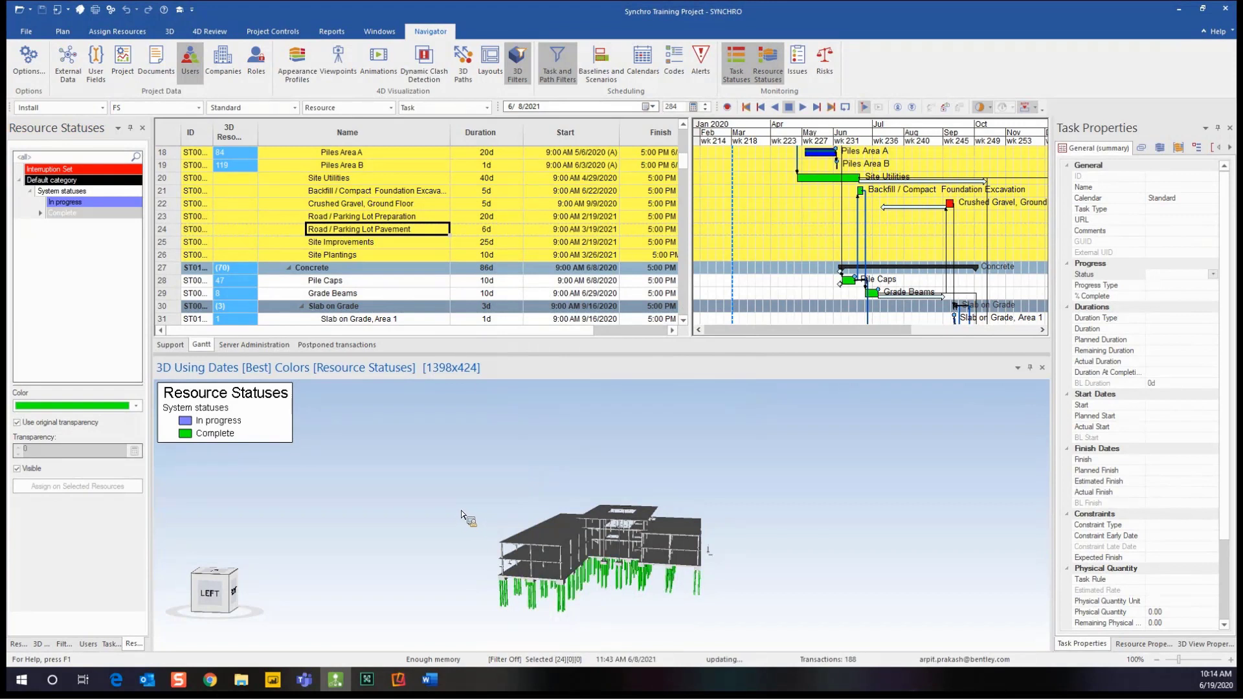
# - Select the resources assigned to the Pile Caps and Grade Beams tasks
pyautogui.scroll(-3, 445, 508)
pyautogui.moveTo(435, 506)
pyautogui.mouseDown(button='middle')
pyautogui.moveTo(437, 539)
pyautogui.moveTo(434, 511)
pyautogui.mouseUp(button='middle')
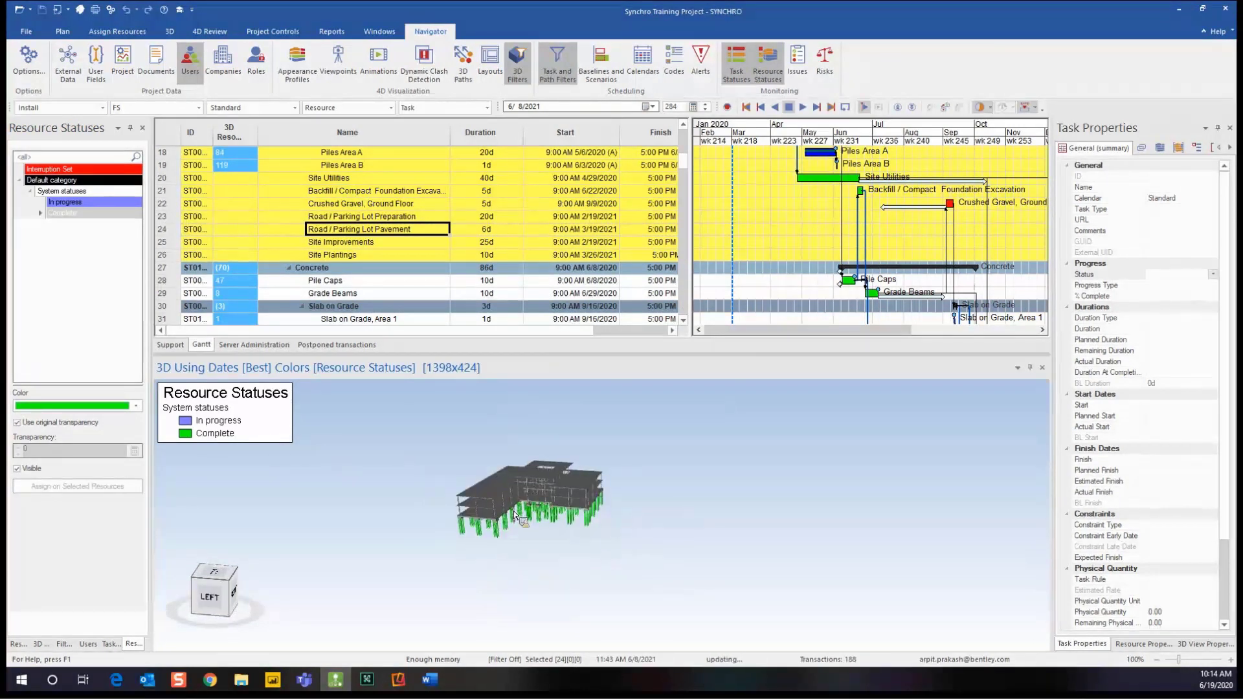
pyautogui.scroll(3, 573, 517)
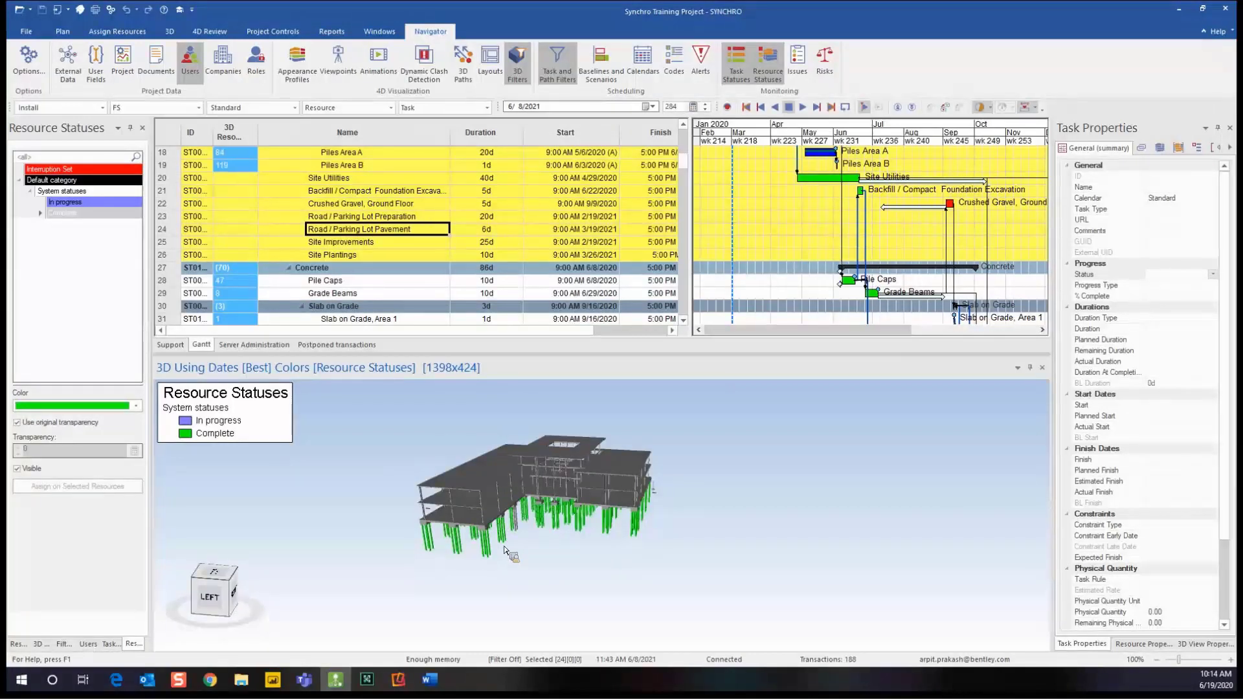
pyautogui.scroll(3, 507, 552)
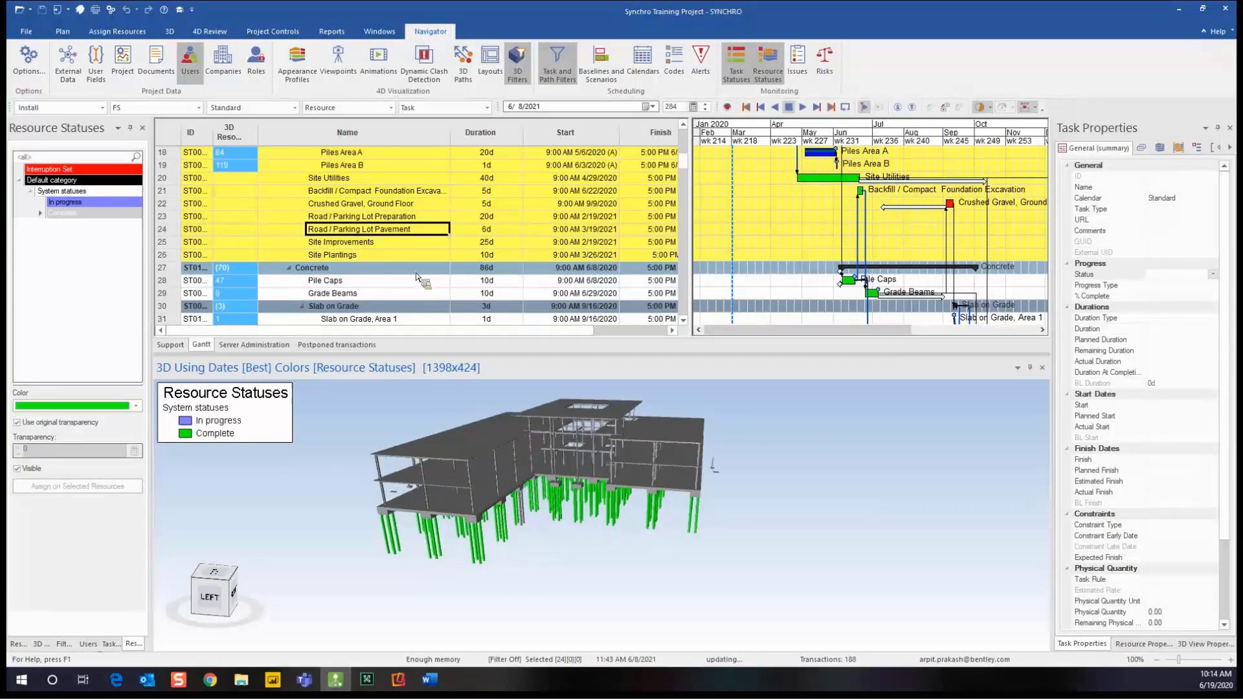
pyautogui.scroll(-2, 417, 277)
pyautogui.scroll(1, 415, 267)
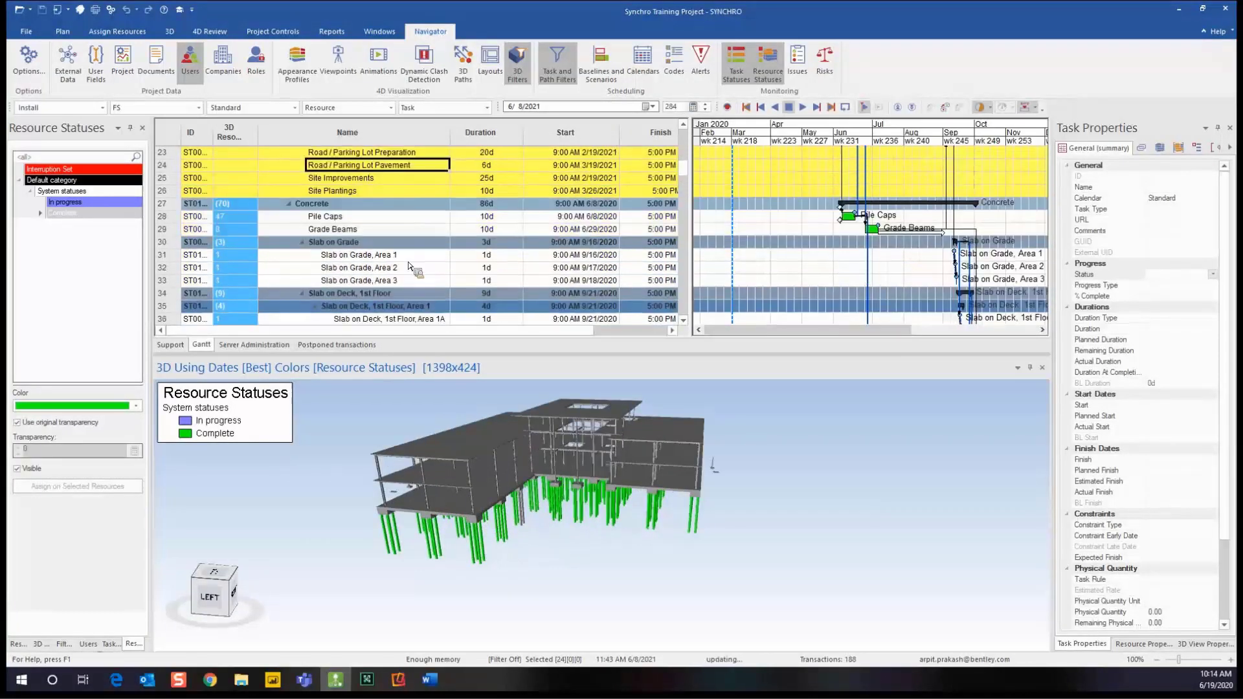
pyautogui.click(351, 219)
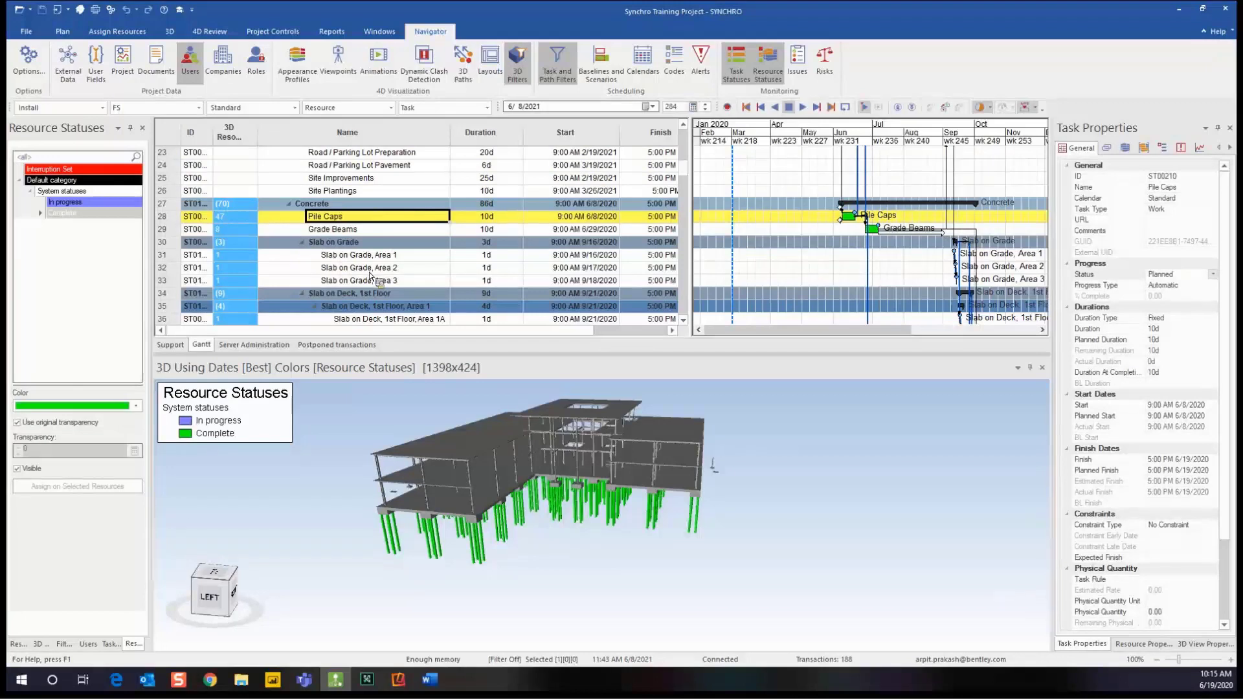
pyautogui.keyDown('shift'); pyautogui.click(330, 229); pyautogui.keyUp('shift')
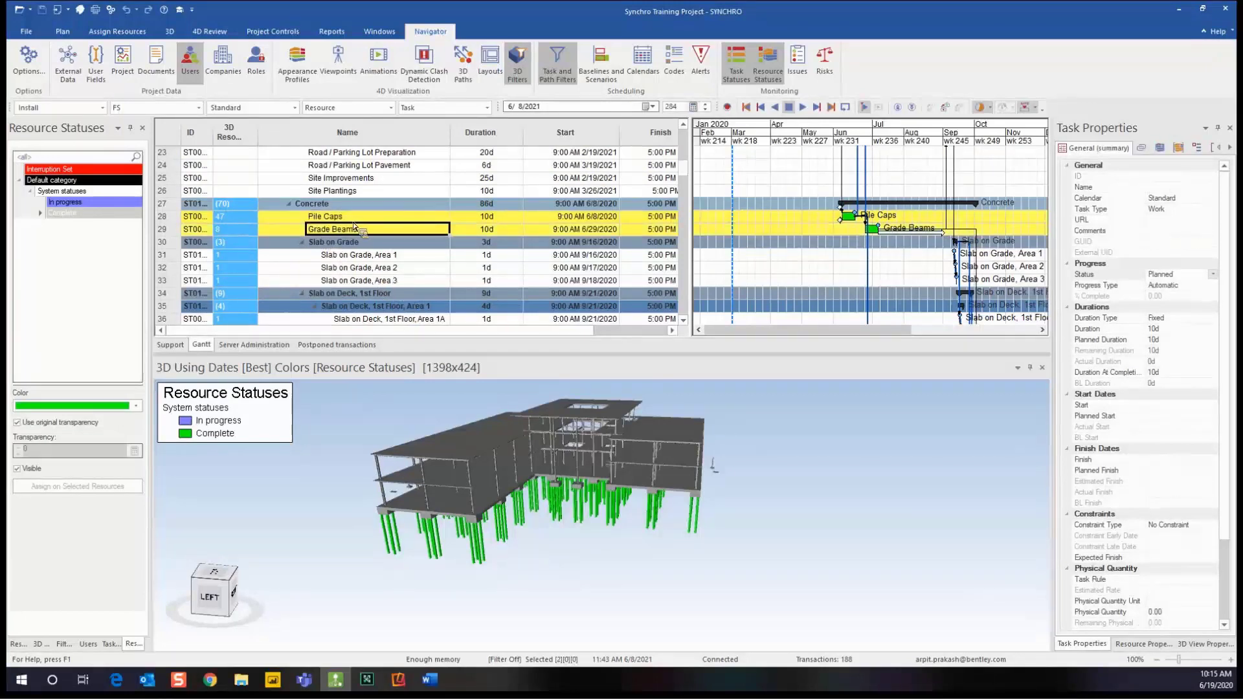
pyautogui.rightClick(373, 219)
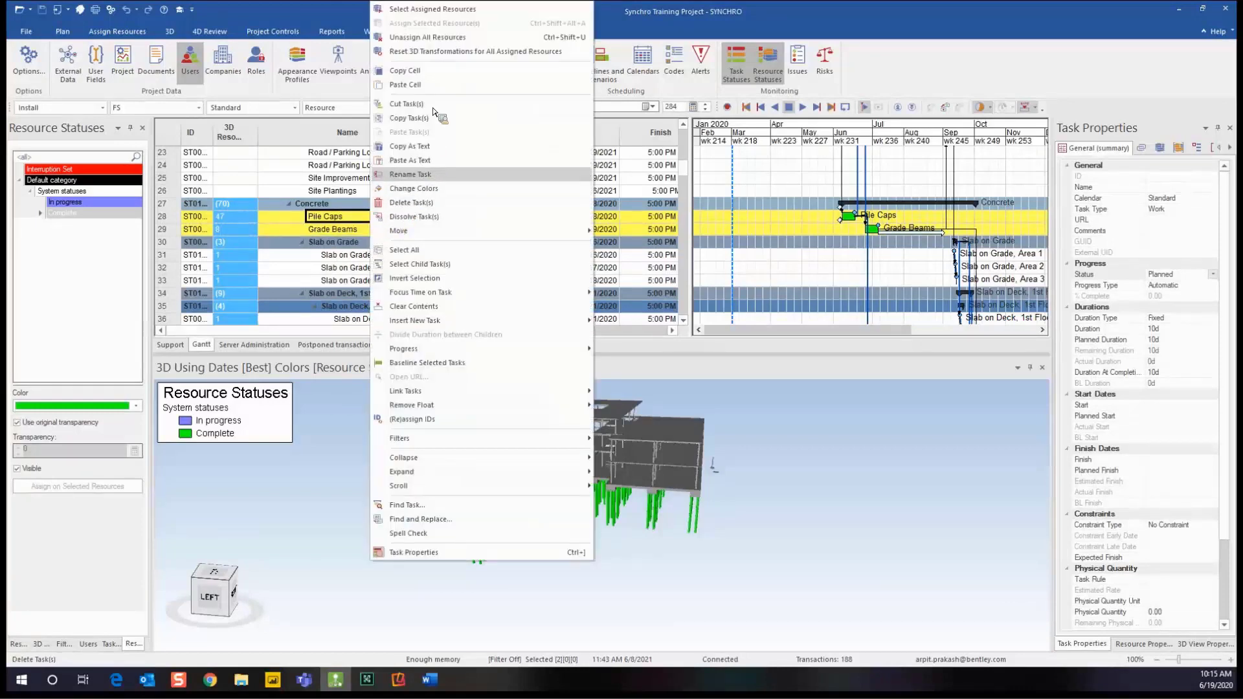
pyautogui.click(421, 9)
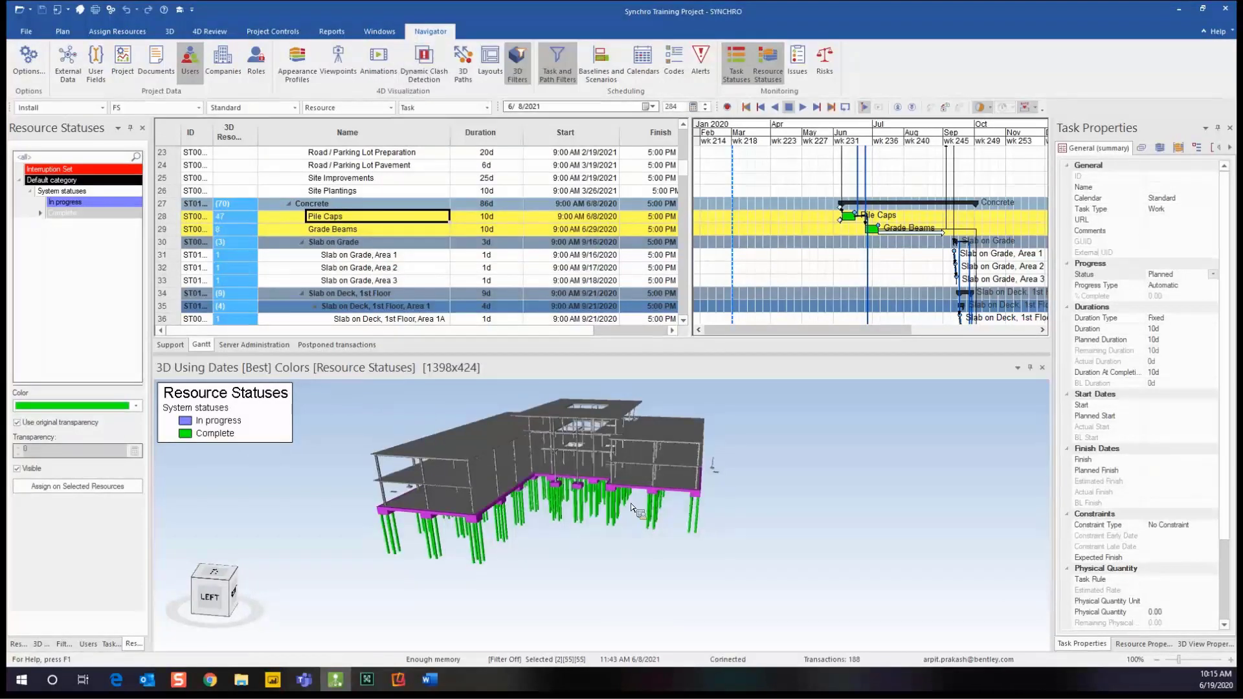
pyautogui.rightClick(361, 232)
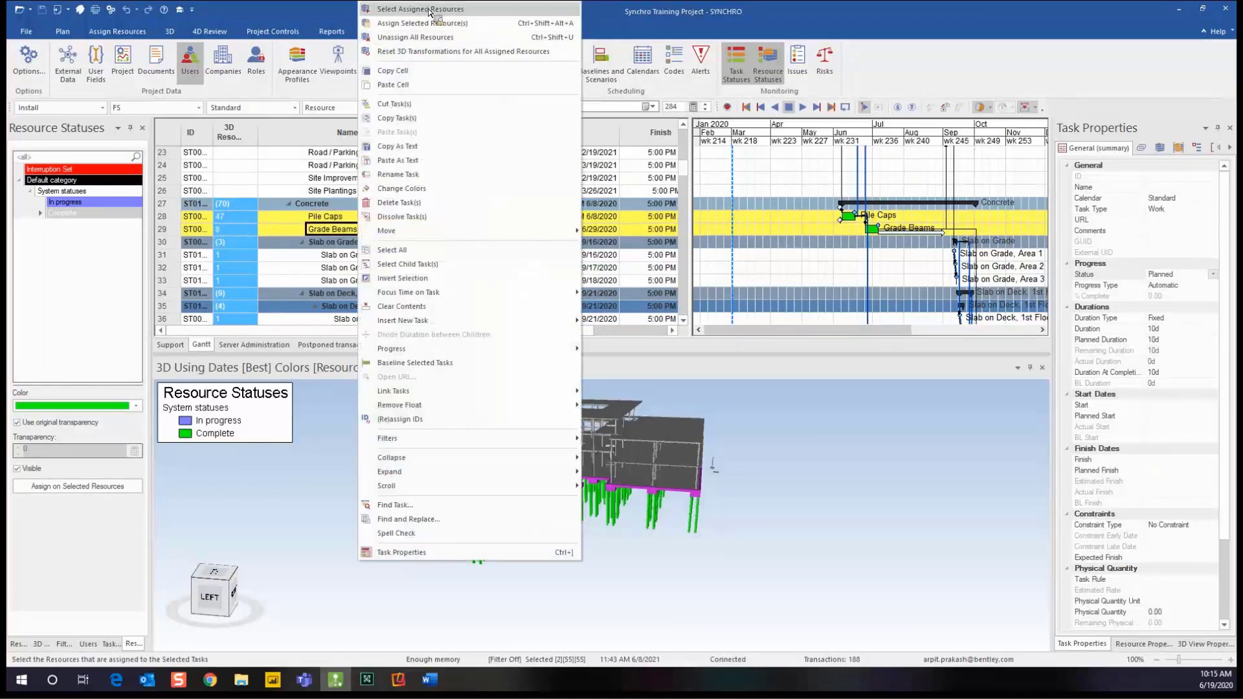
pyautogui.press('Escape')
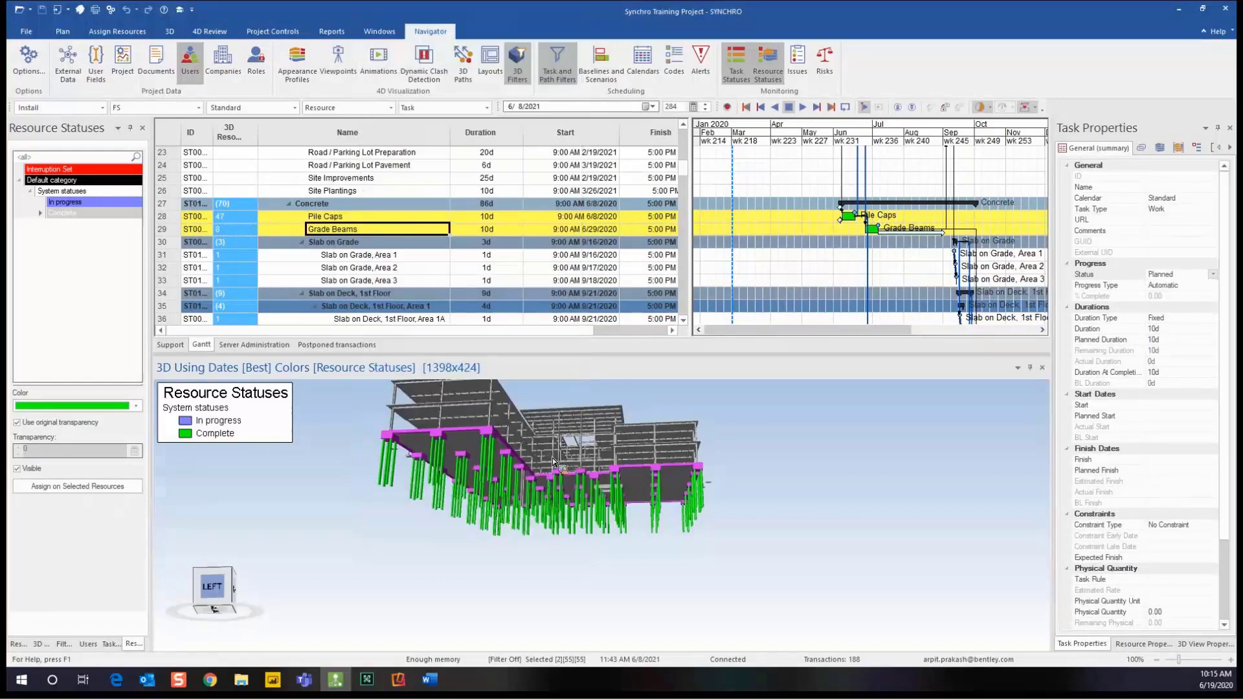
pyautogui.moveTo(540, 436); pyautogui.dragTo(466, 469)
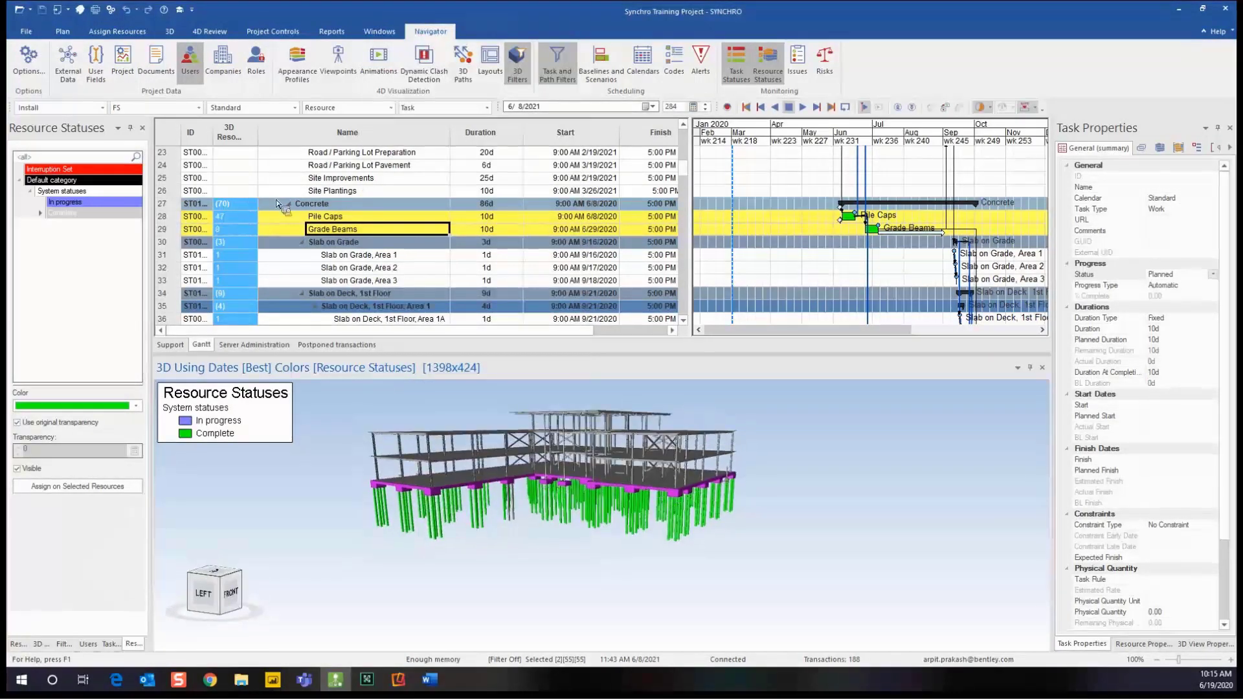
# - Display the resource properties and assign the System statuses set to the selected pile cap and grade beam resources
pyautogui.click(1143, 645)
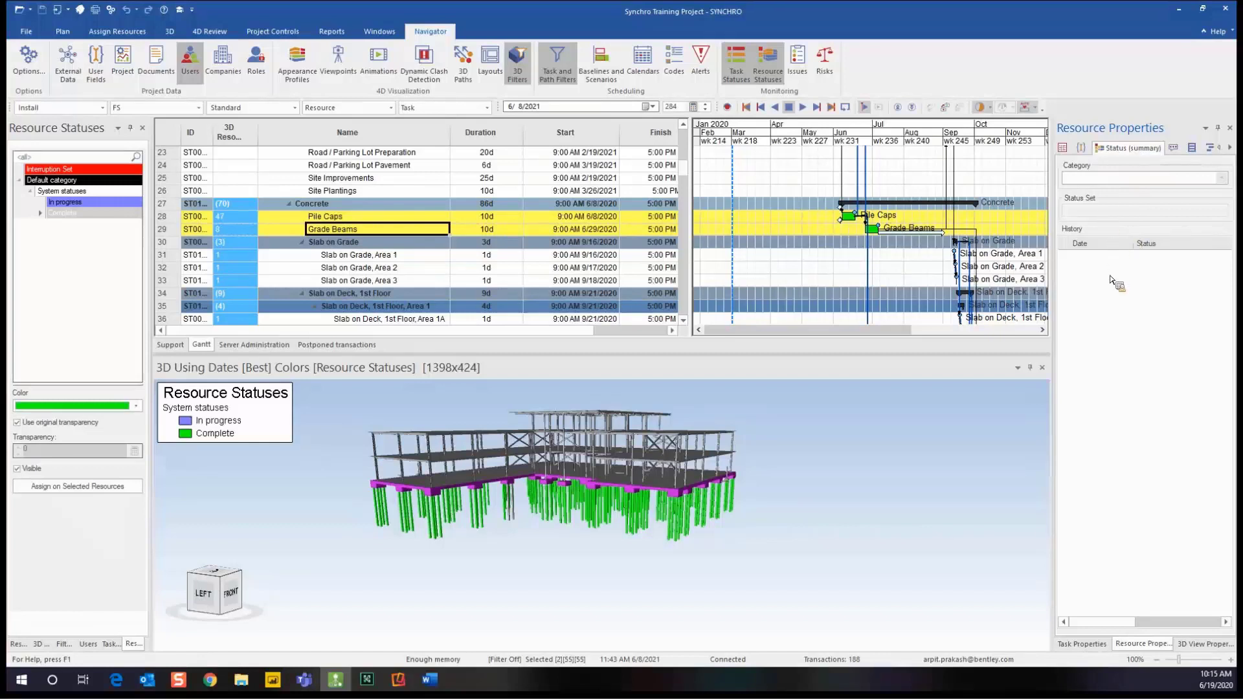
pyautogui.click(68, 191)
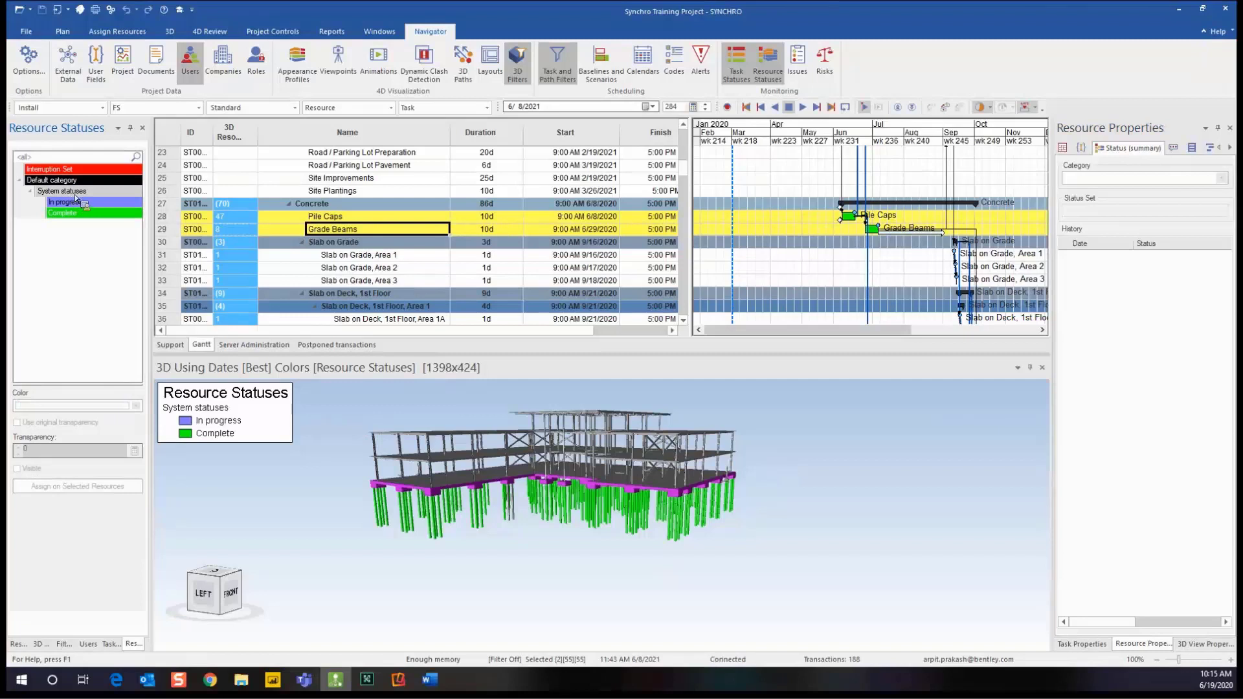
pyautogui.rightClick(75, 194)
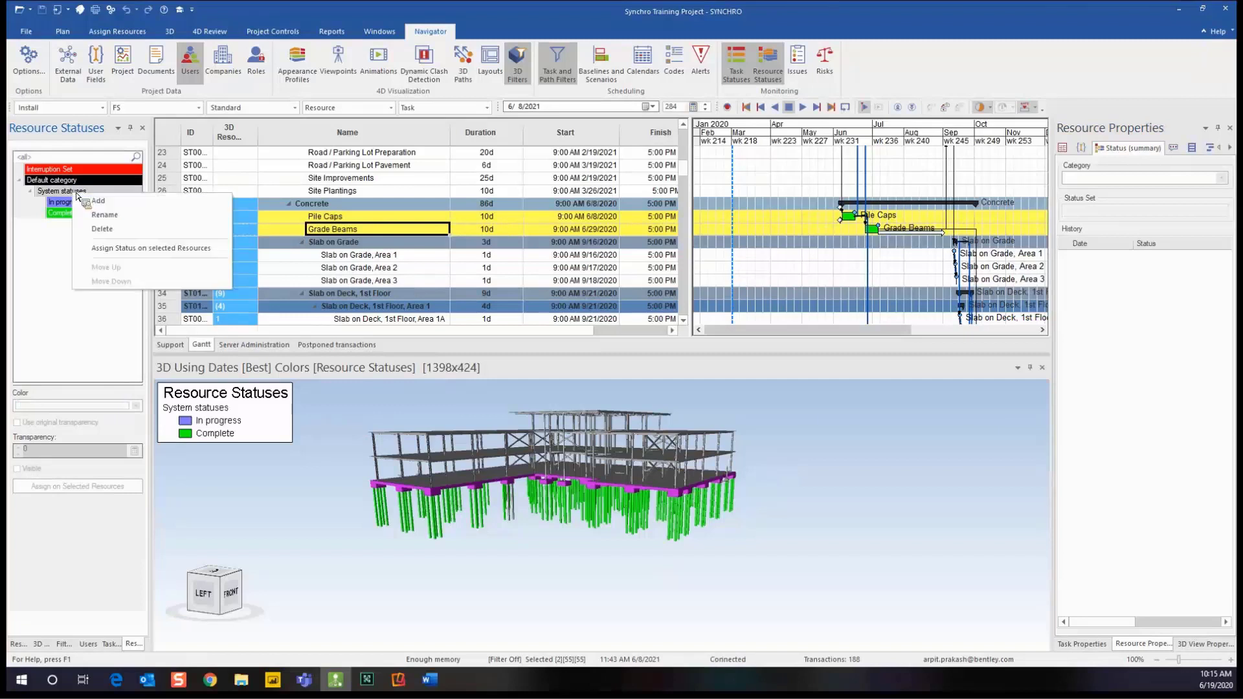
pyautogui.click(154, 249)
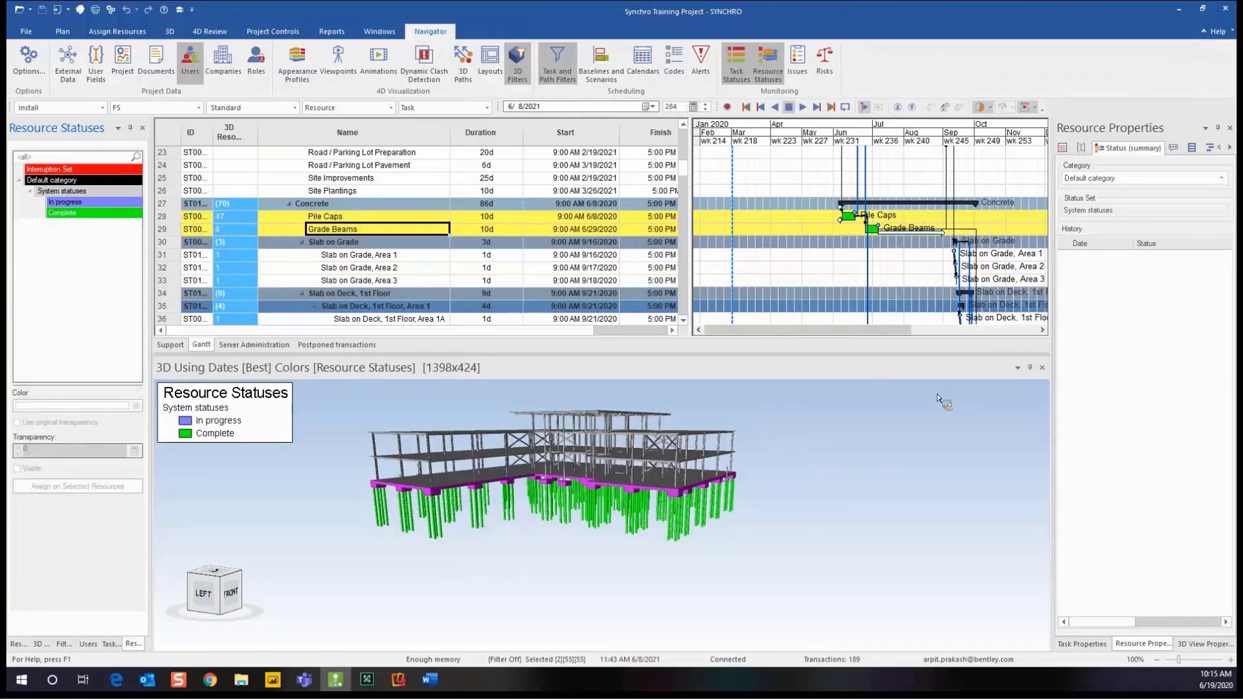
# - Add an In progress entry to the selected resources' status history and clear the 3D selection
pyautogui.moveTo(80, 227); pyautogui.dragTo(79, 204)
pyautogui.moveTo(714, 328); pyautogui.dragTo(1141, 288)
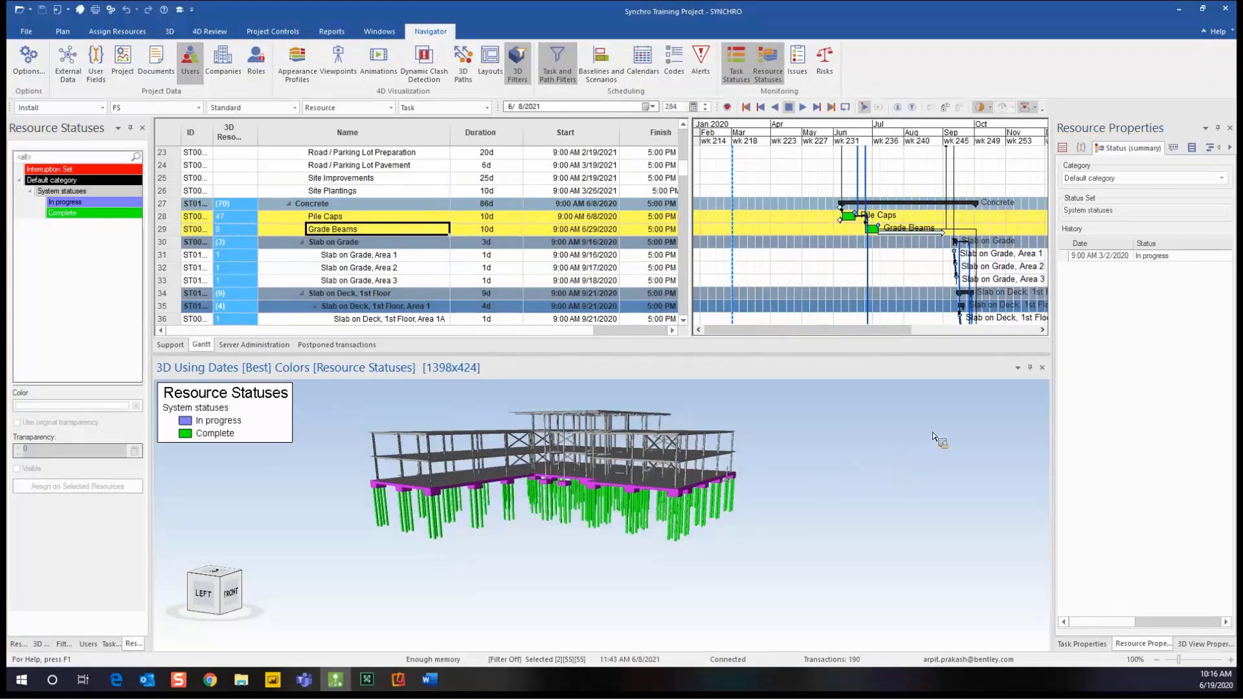
pyautogui.click(843, 467)
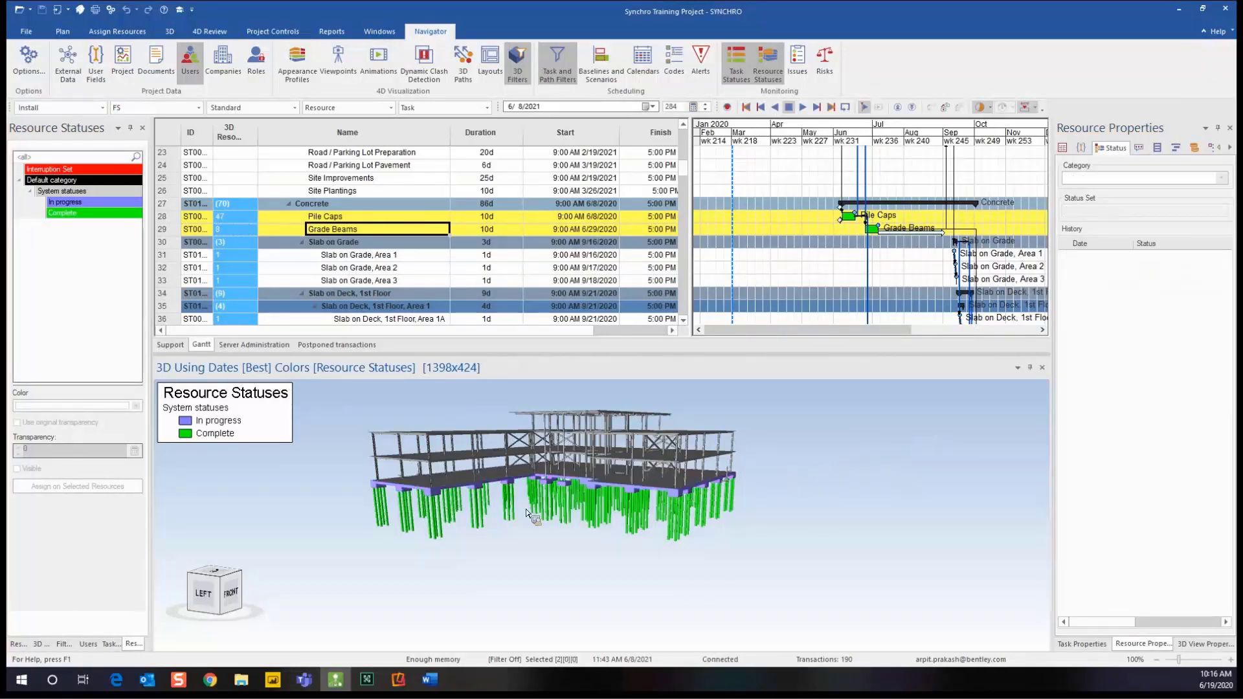
# - Add a Complete entry to the status history of the single grade beam along the building's inner wing edge
pyautogui.moveTo(484, 512); pyautogui.dragTo(445, 501)
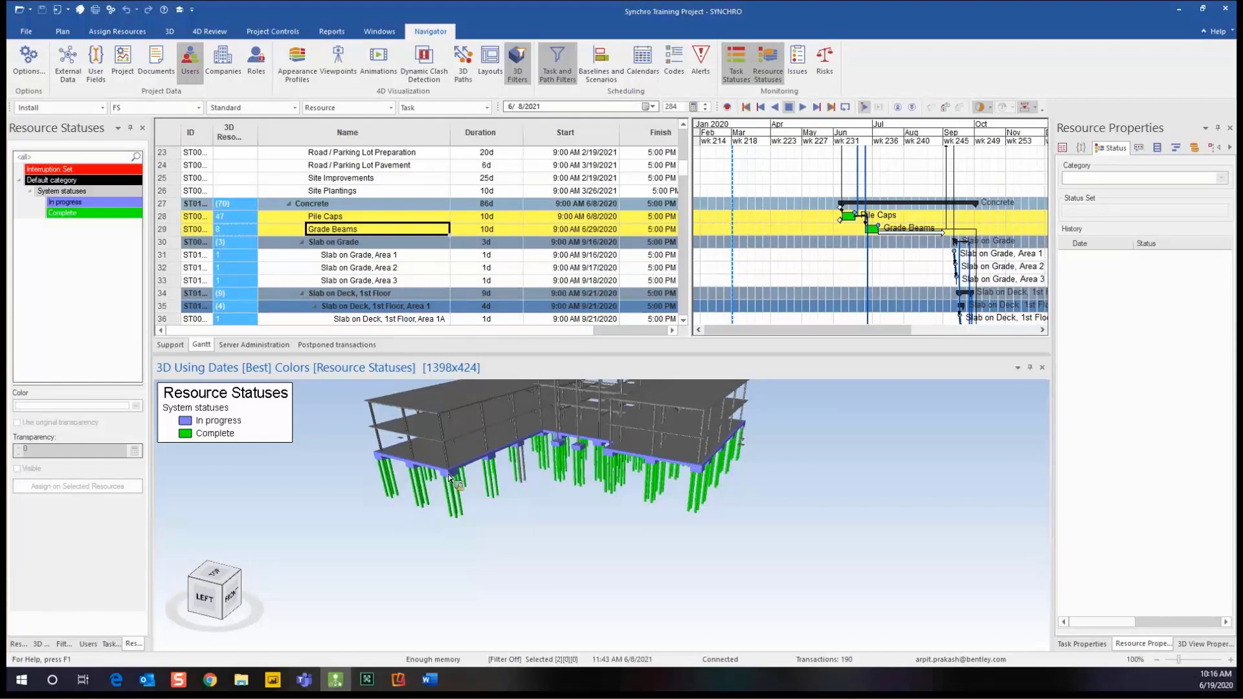
pyautogui.scroll(3, 448, 474)
pyautogui.scroll(1, 448, 474)
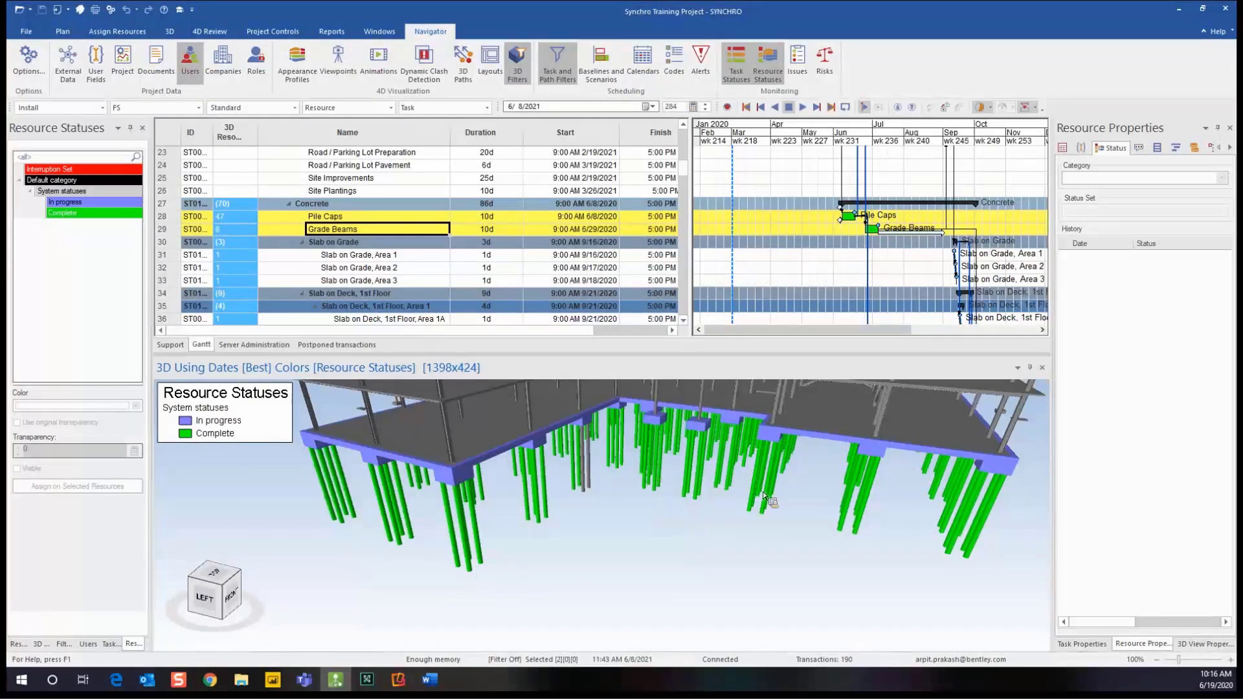
pyautogui.scroll(-3, 661, 487)
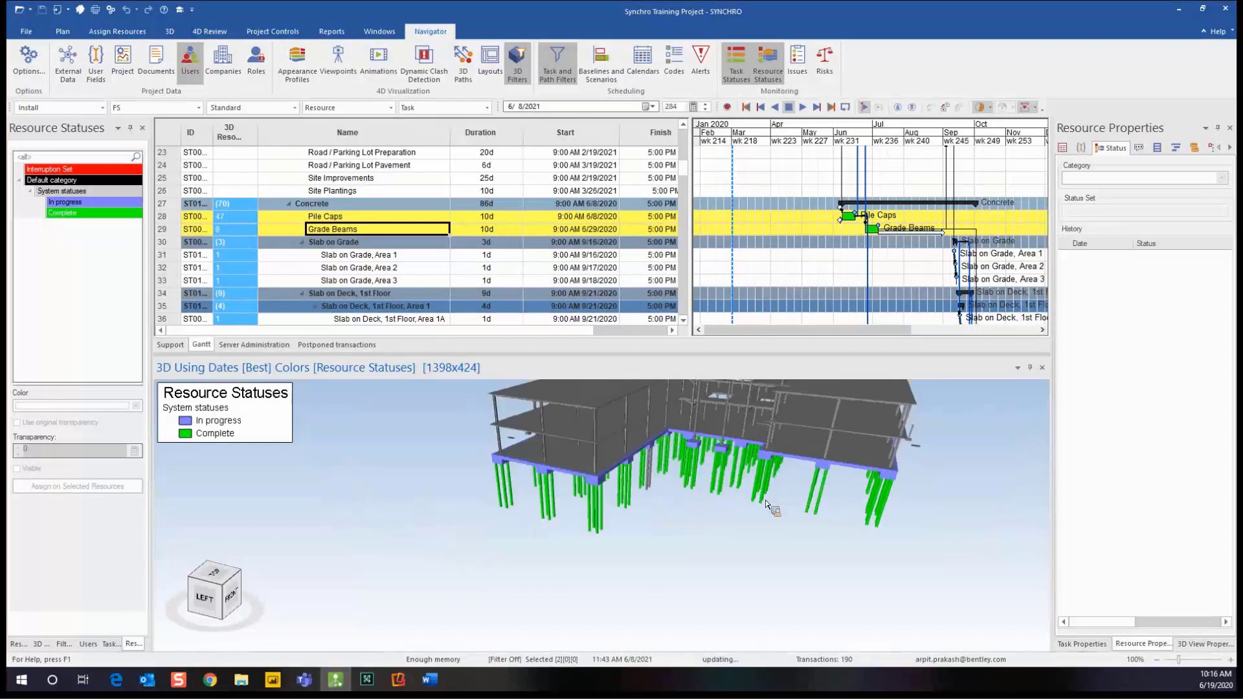
pyautogui.click(601, 480)
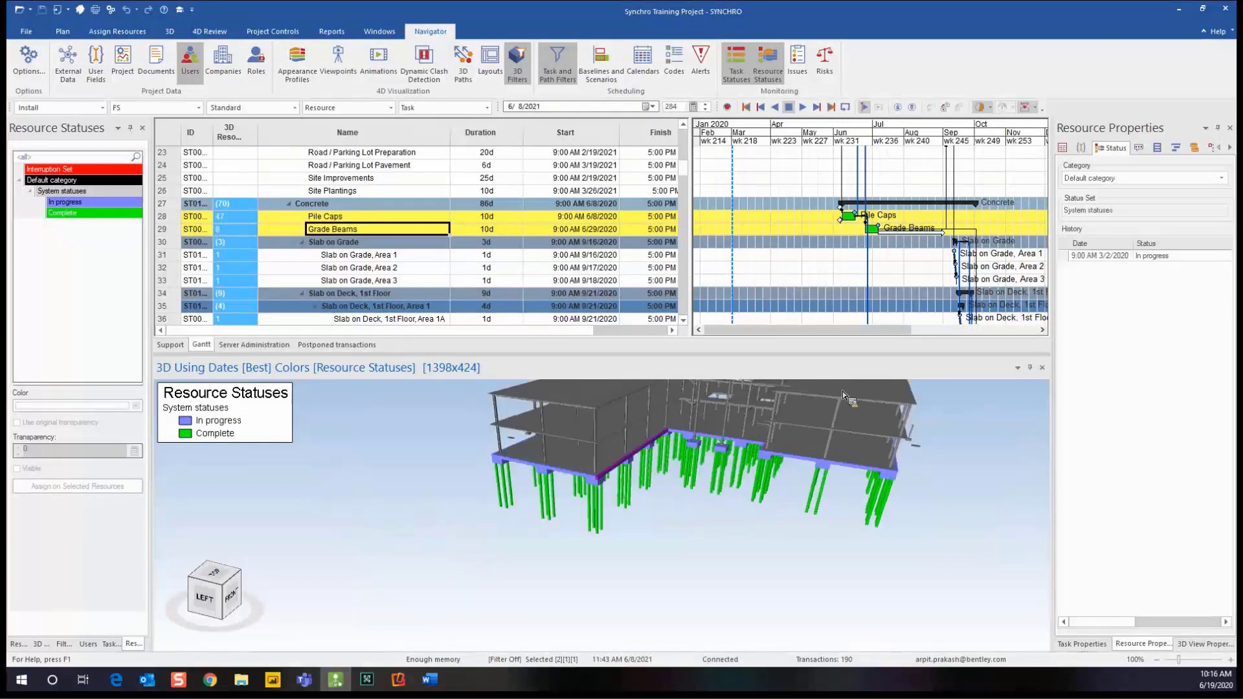
pyautogui.rightClick(1100, 289)
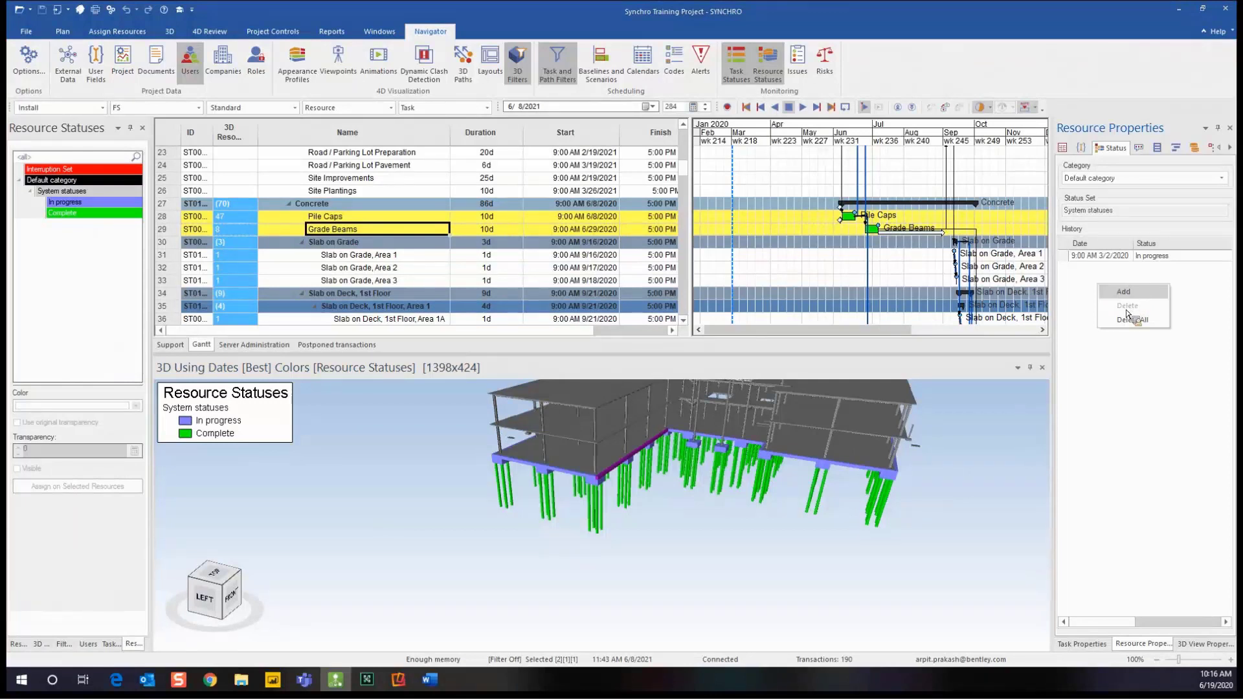
pyautogui.click(1128, 291)
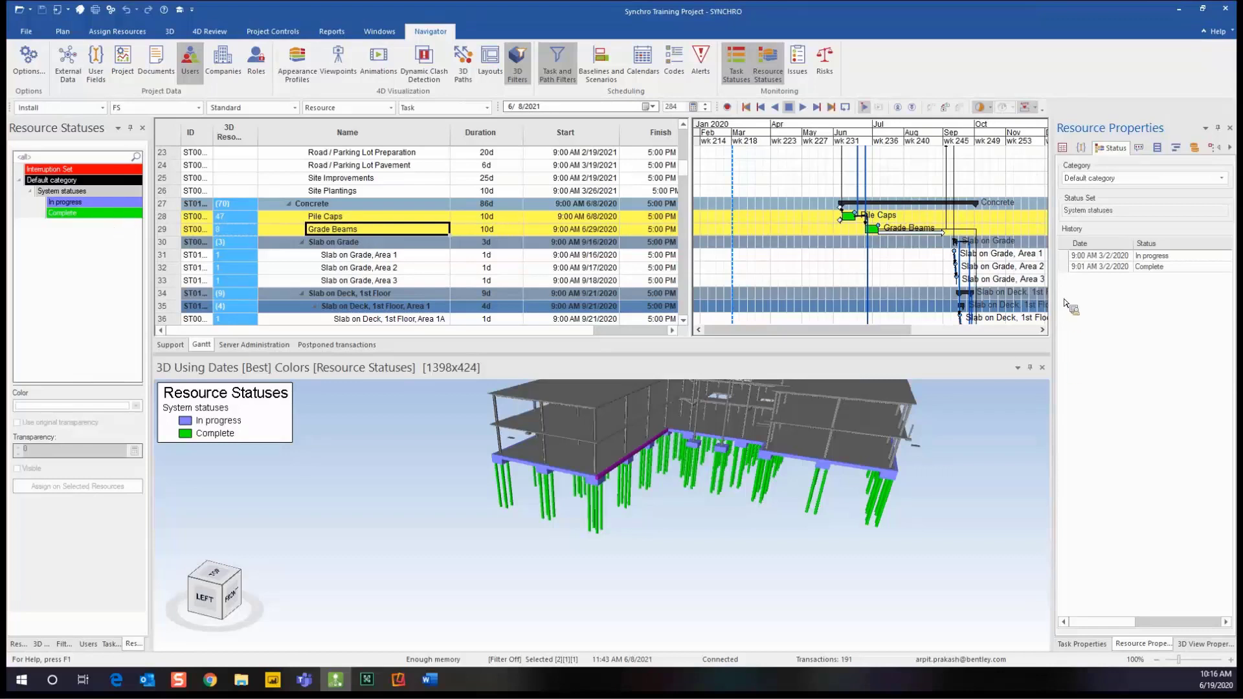
pyautogui.click(666, 545)
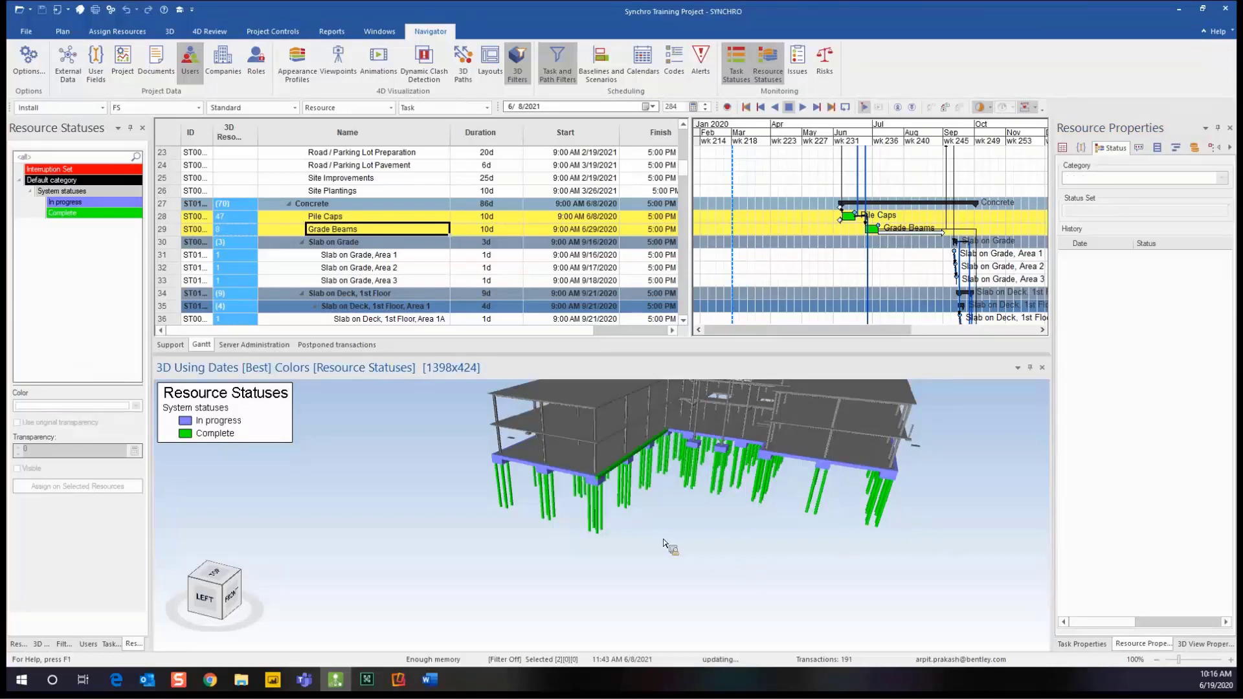
pyautogui.moveTo(663, 539); pyautogui.dragTo(650, 518)
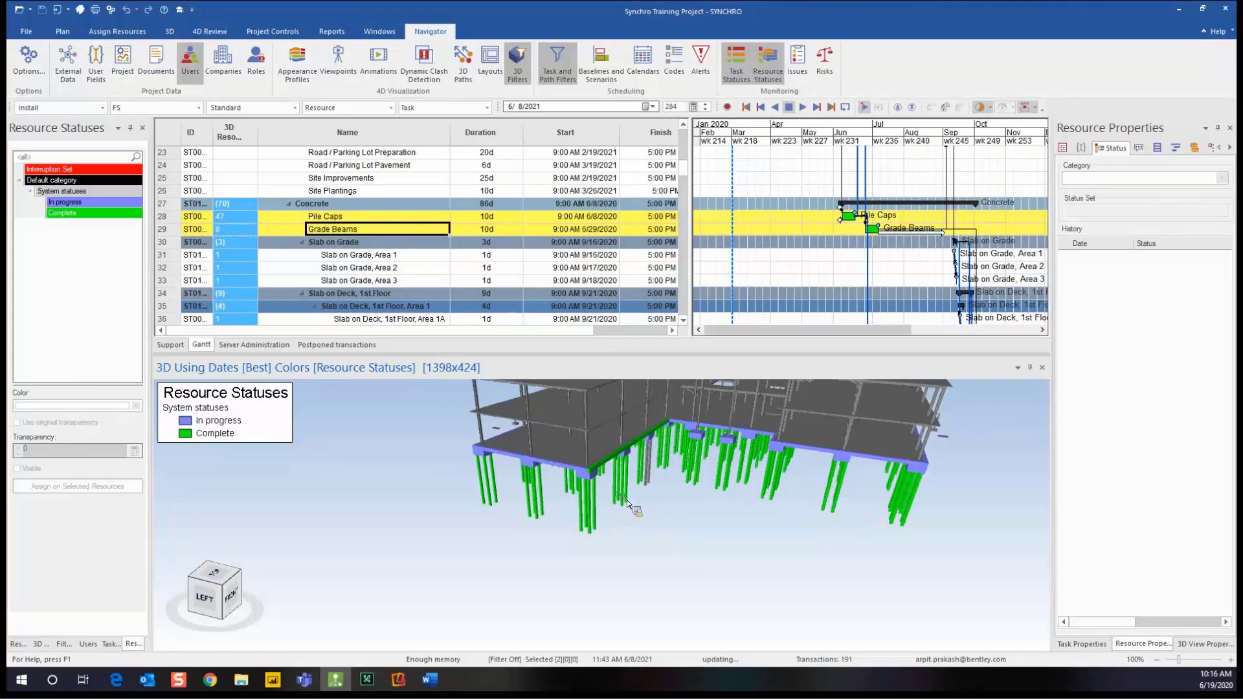
pyautogui.scroll(3, 631, 460)
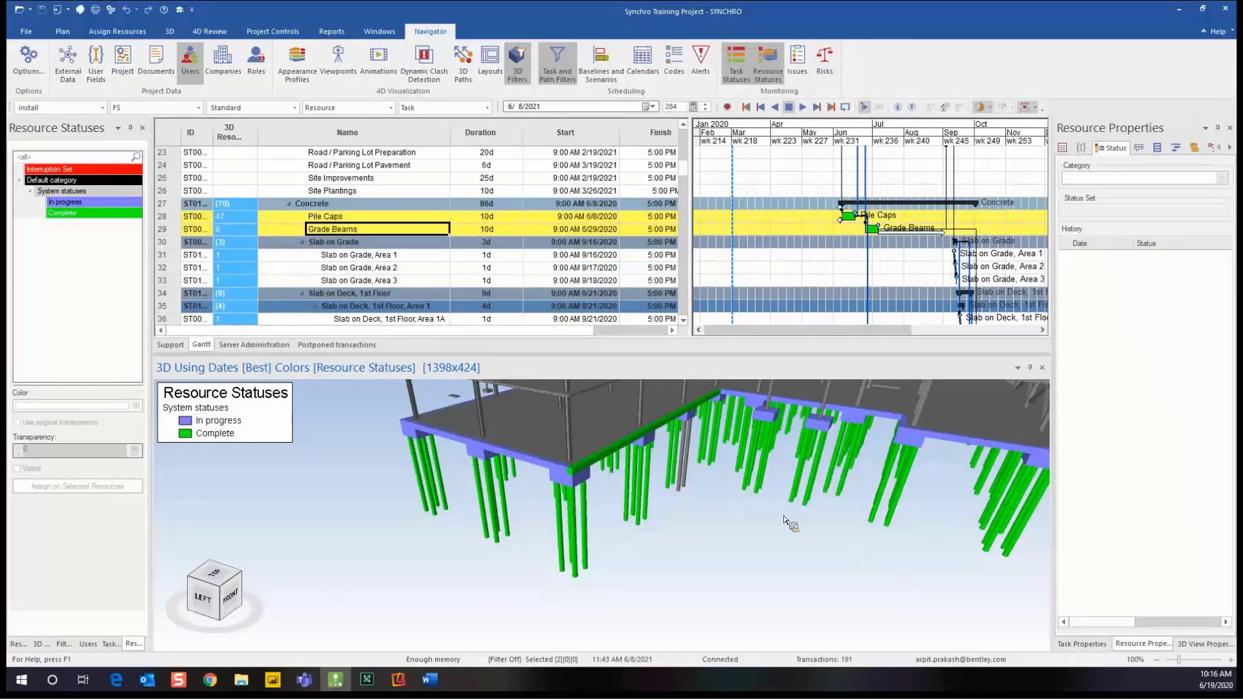
pyautogui.scroll(-5, 752, 452)
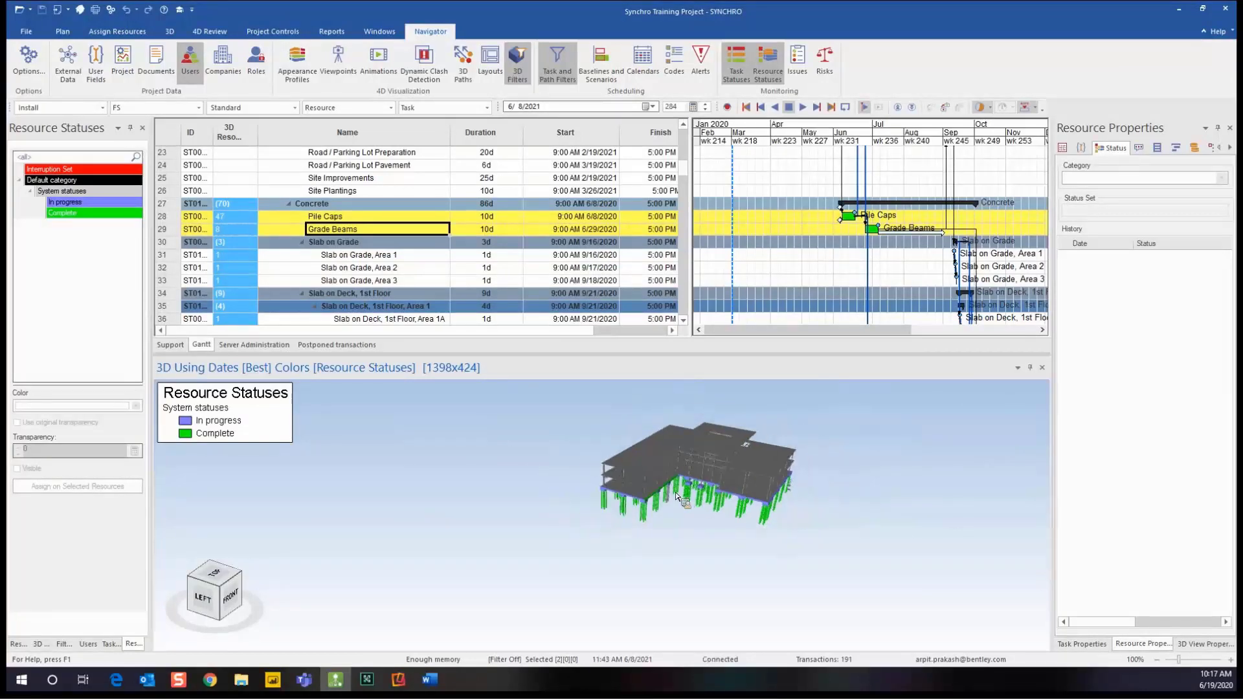
pyautogui.moveTo(722, 479); pyautogui.dragTo(616, 538, button='middle')
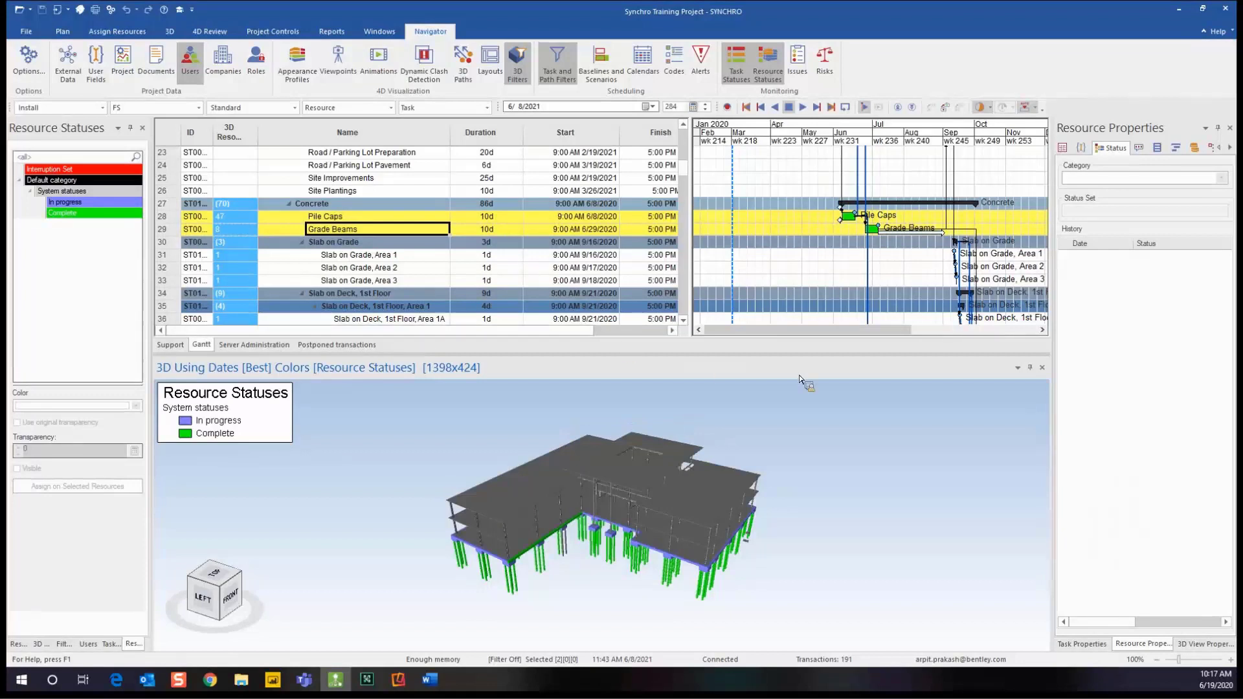
pyautogui.moveTo(528, 530); pyautogui.dragTo(527, 495)
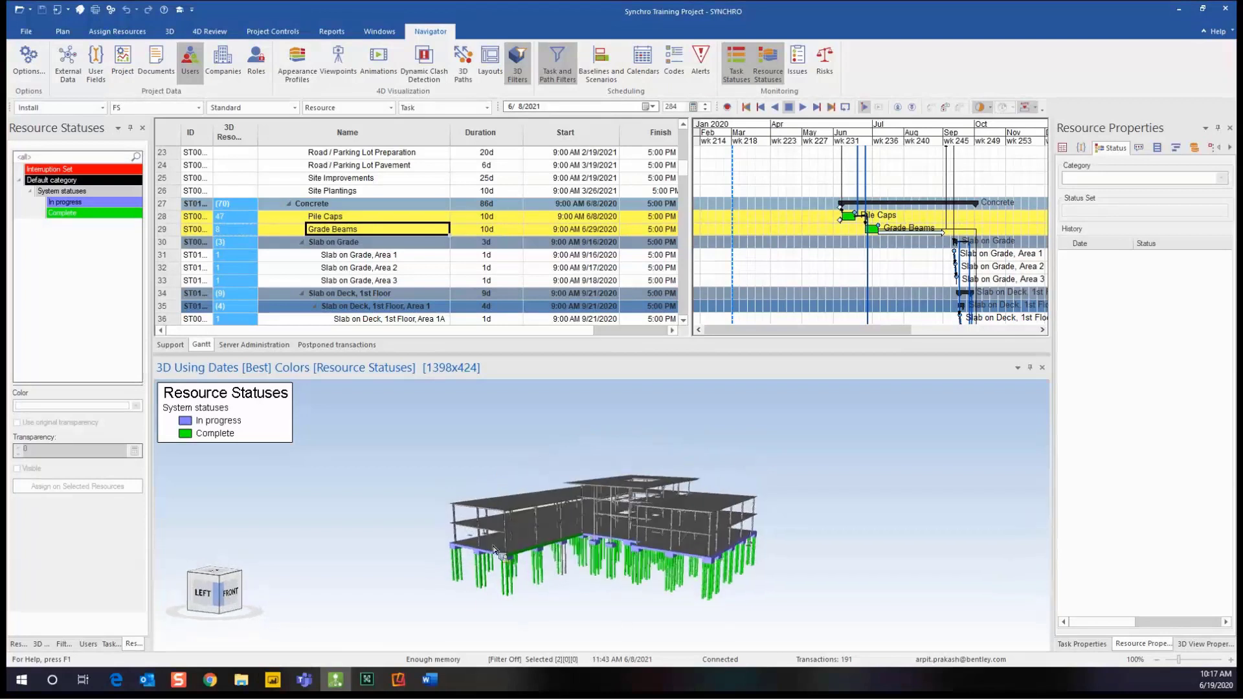
# - Activate the Steel 3D filter in the selected 3D view so that only the steel framing is displayed
pyautogui.click(44, 643)
pyautogui.moveTo(45, 641); pyautogui.dragTo(53, 244)
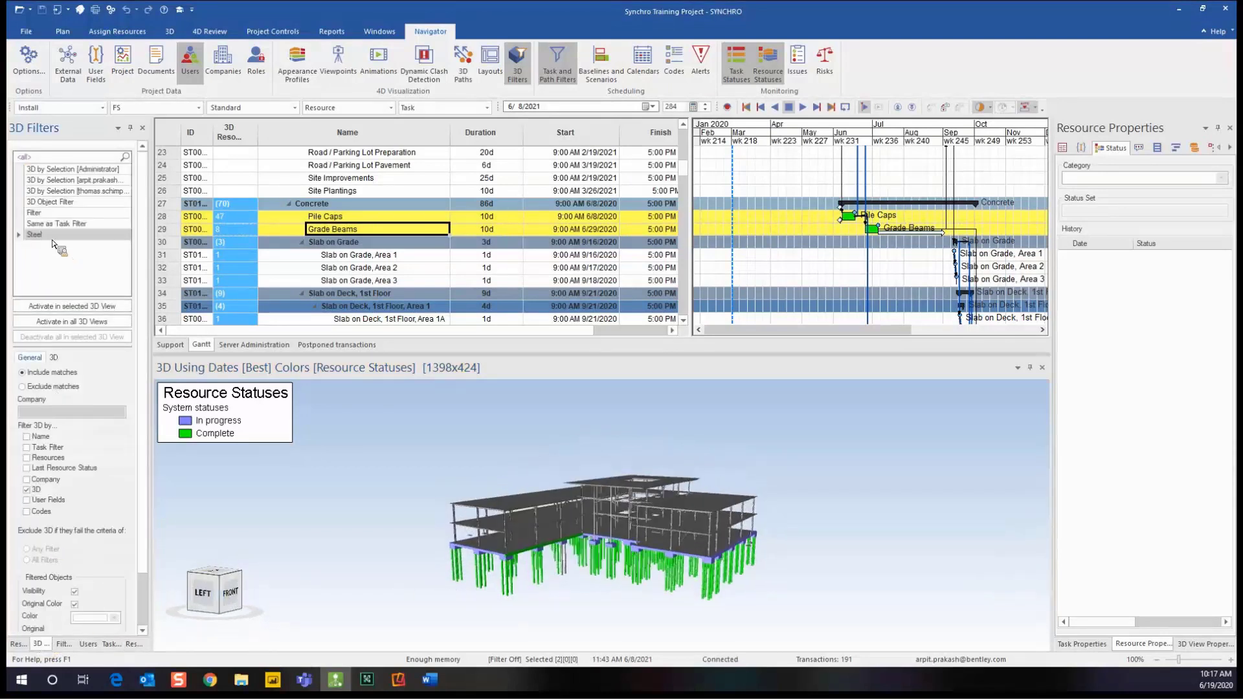
pyautogui.click(71, 307)
pyautogui.moveTo(562, 476); pyautogui.dragTo(576, 562, button='middle')
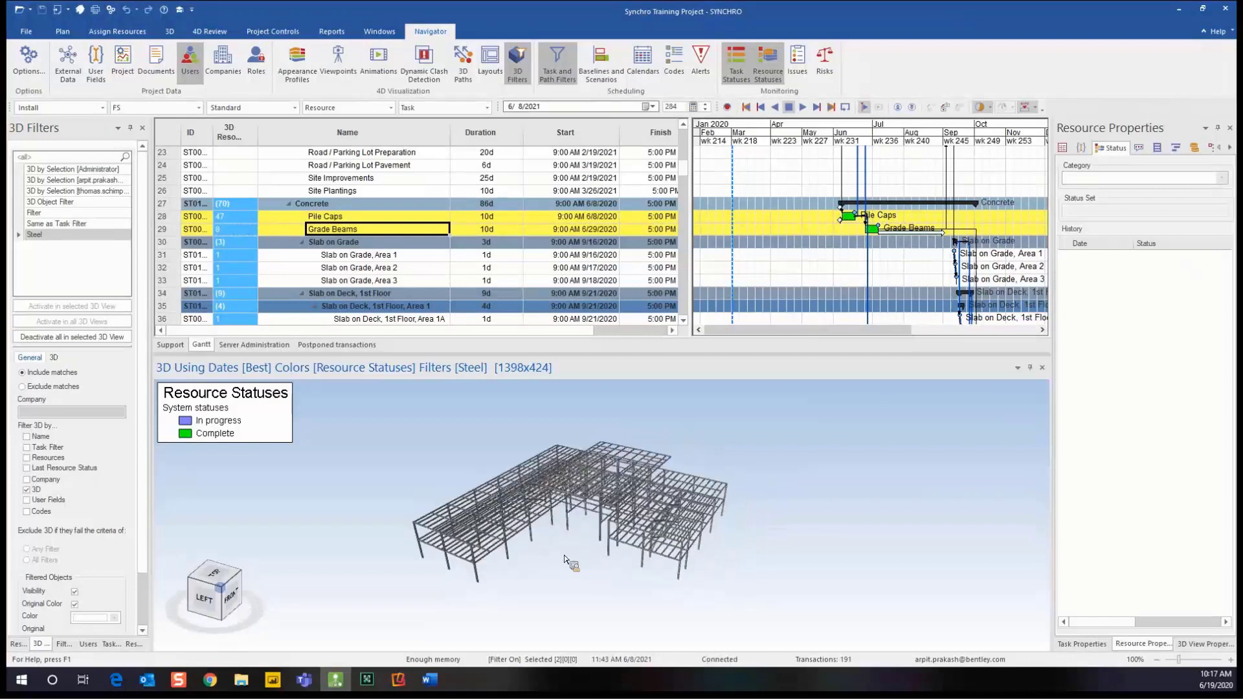
# - Return to the resource statuses and add a new status category named Procurement
pyautogui.click(133, 644)
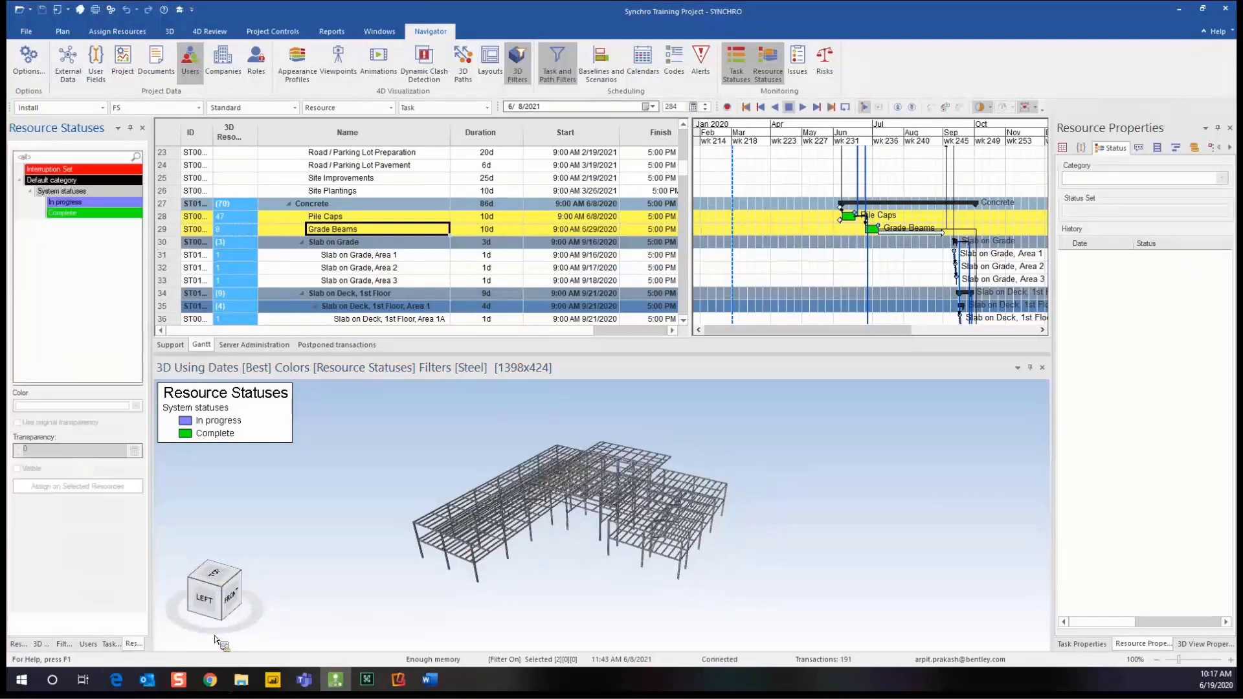
pyautogui.rightClick(62, 249)
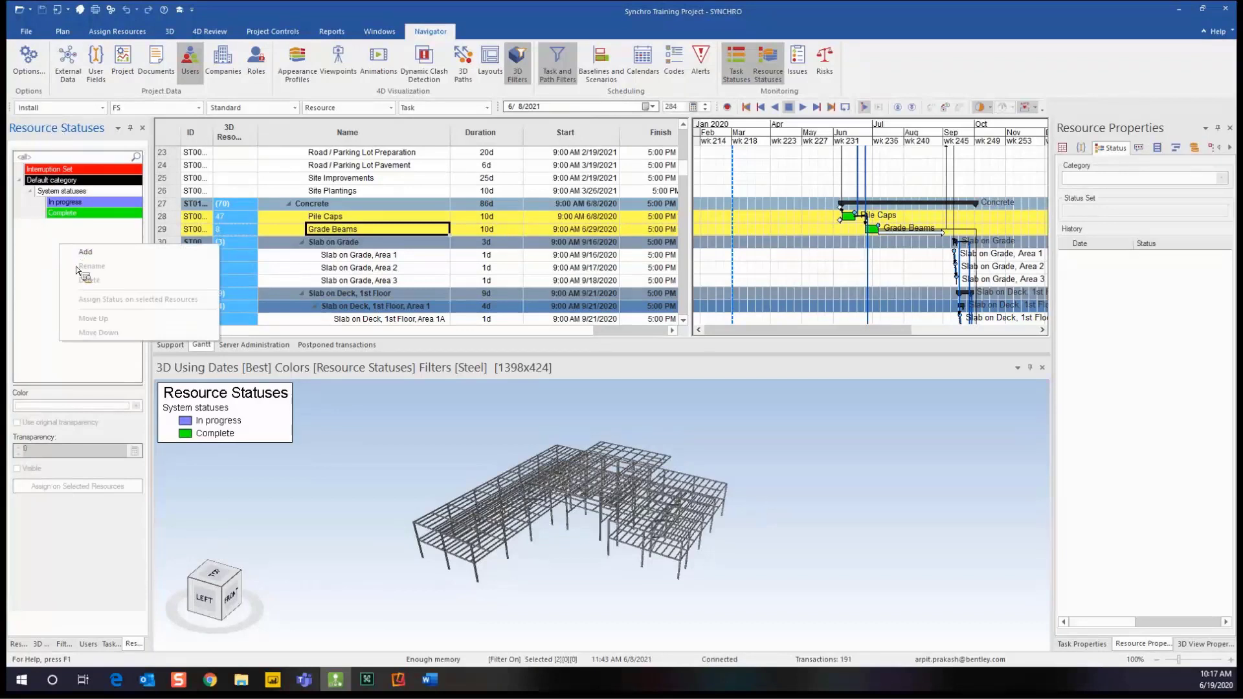
pyautogui.click(52, 258)
pyautogui.rightClick(69, 245)
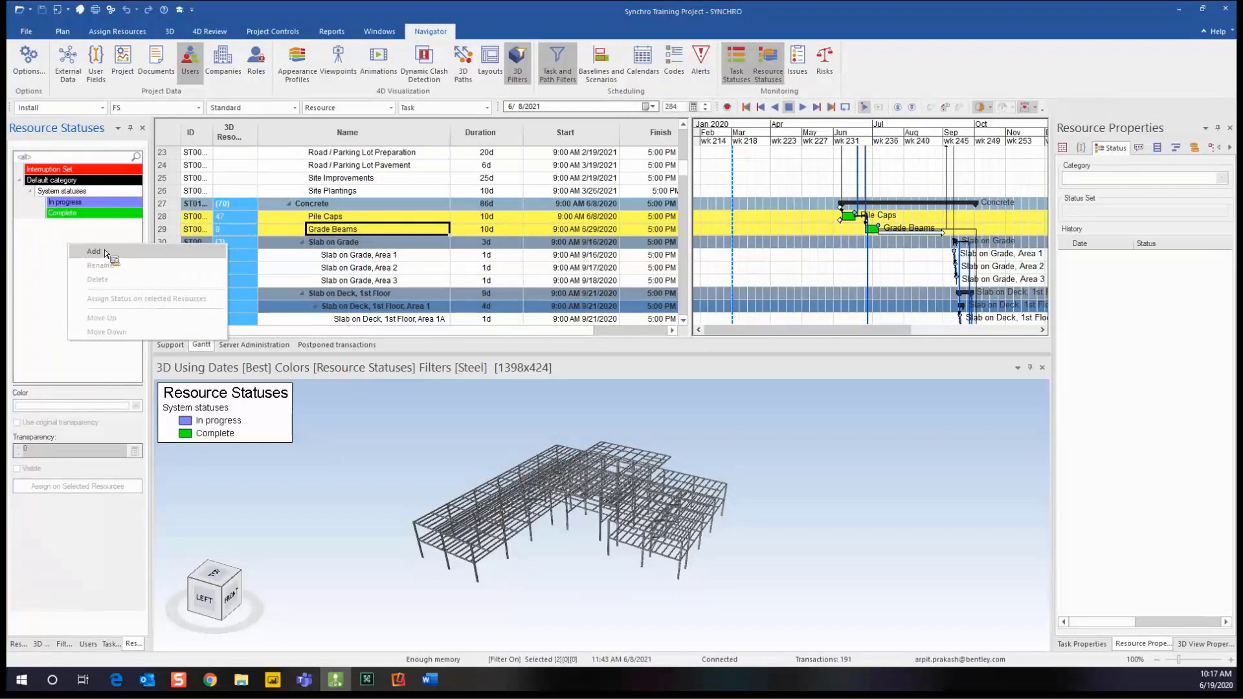
pyautogui.click(94, 251)
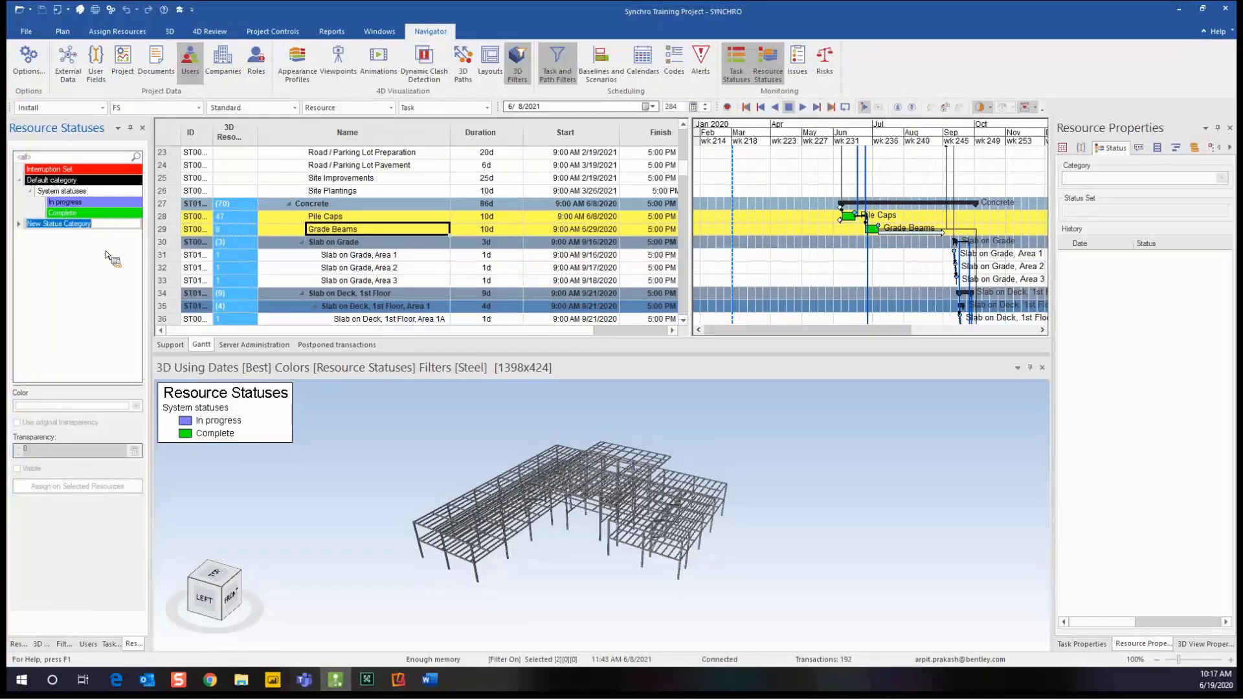
pyautogui.write('Procu')
pyautogui.press('BackSpace')
pyautogui.click(77, 246)
# - Add a status set named Steel under the Procurement category
pyautogui.rightClick(84, 225)
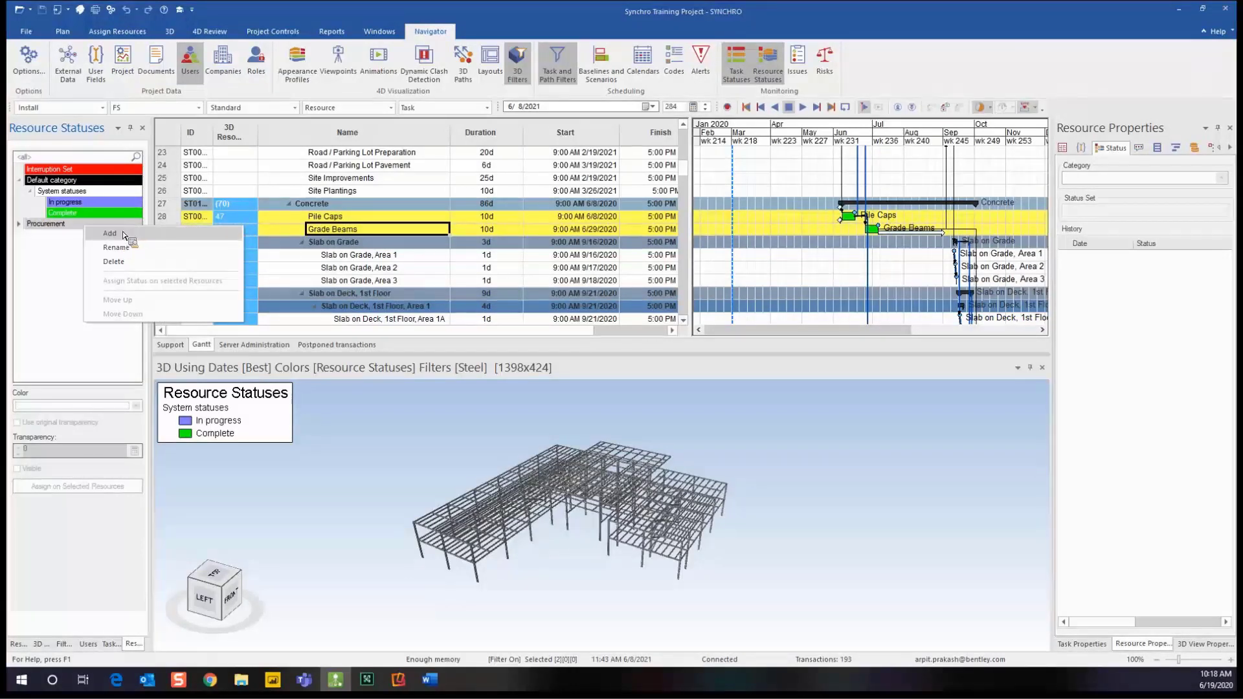
pyautogui.click(122, 231)
pyautogui.write('St')
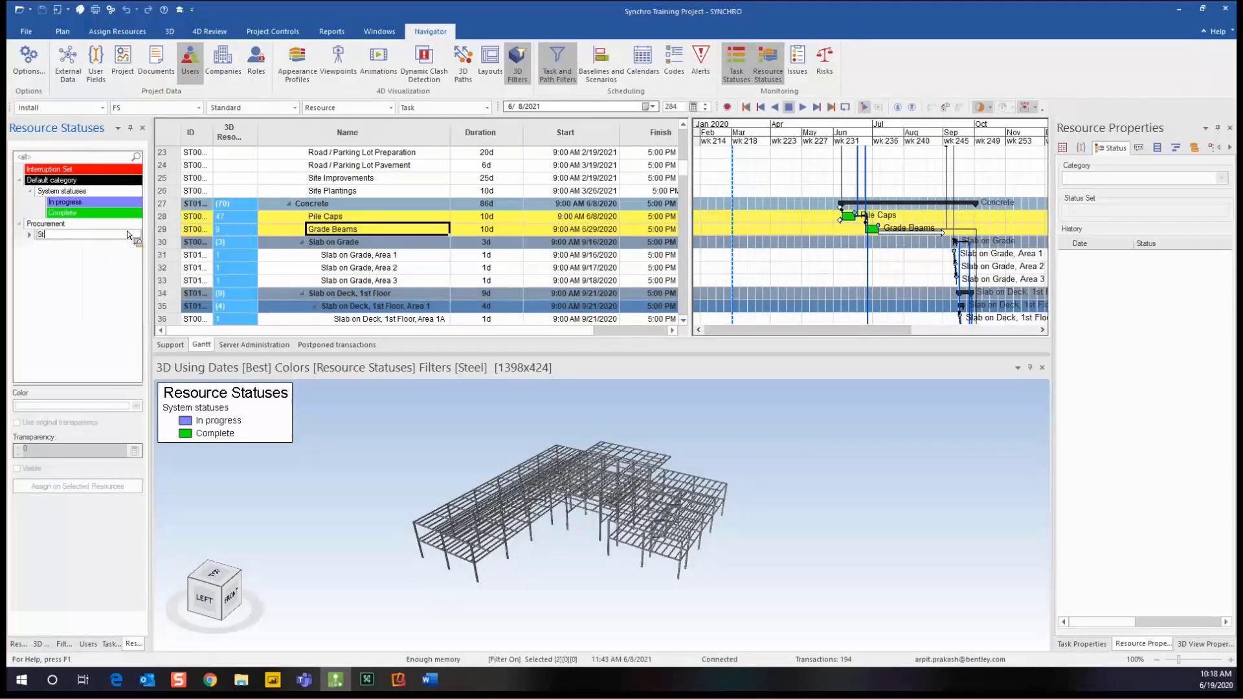
pyautogui.write('eel')
pyautogui.click(89, 262)
# - Add the statuses Not Ordered and Released to the Steel status set
pyautogui.click(118, 243)
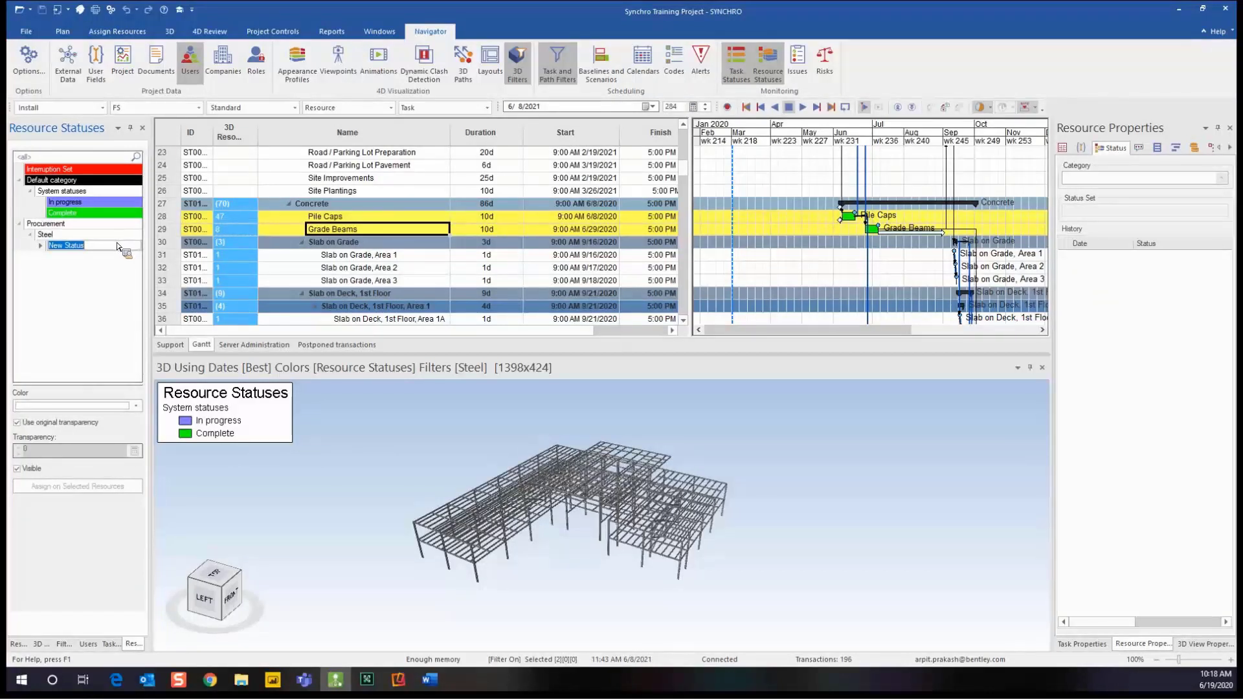
pyautogui.write('Not Ordered')
pyautogui.rightClick(75, 235)
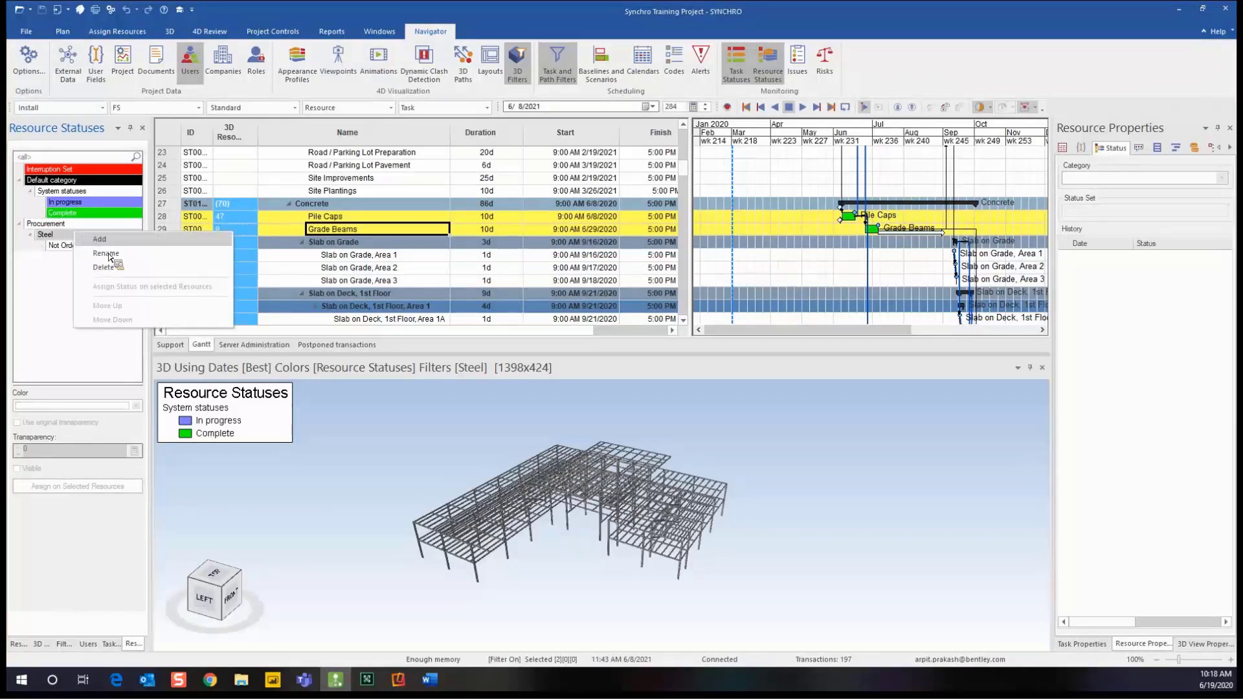
pyautogui.click(117, 241)
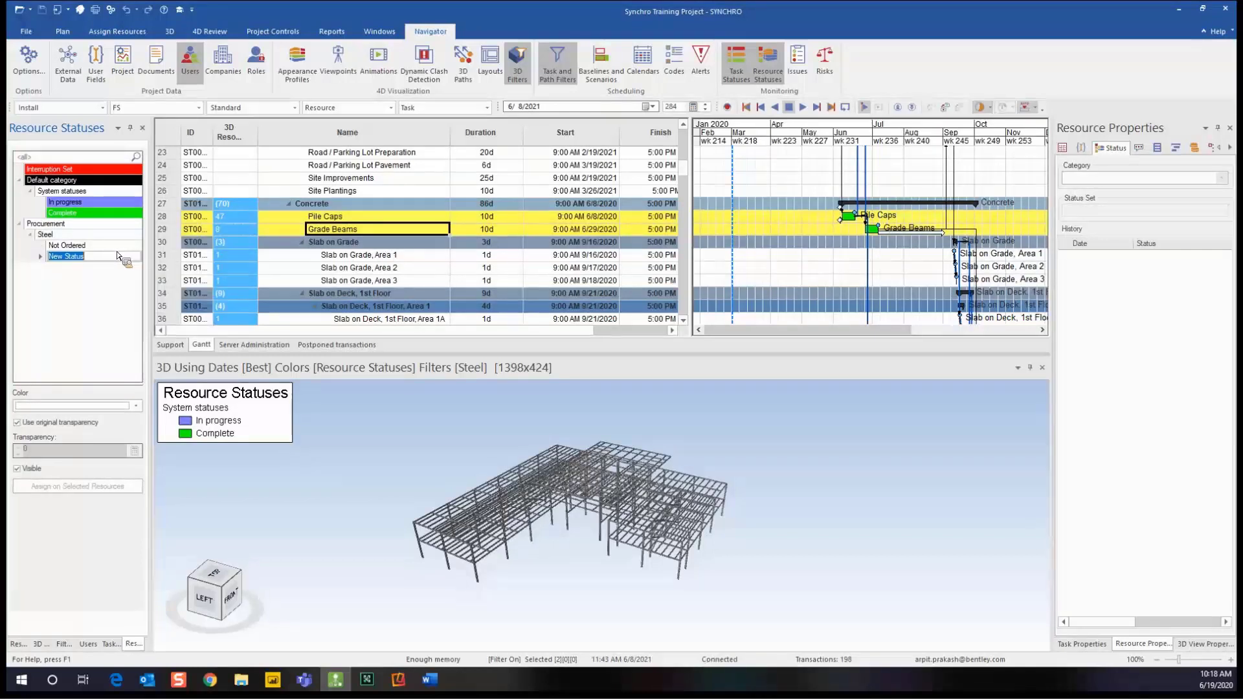
pyautogui.write('Released')
# - Add the statuses Shipped and Delivered to the Steel status set
pyautogui.rightClick(84, 235)
pyautogui.click(119, 243)
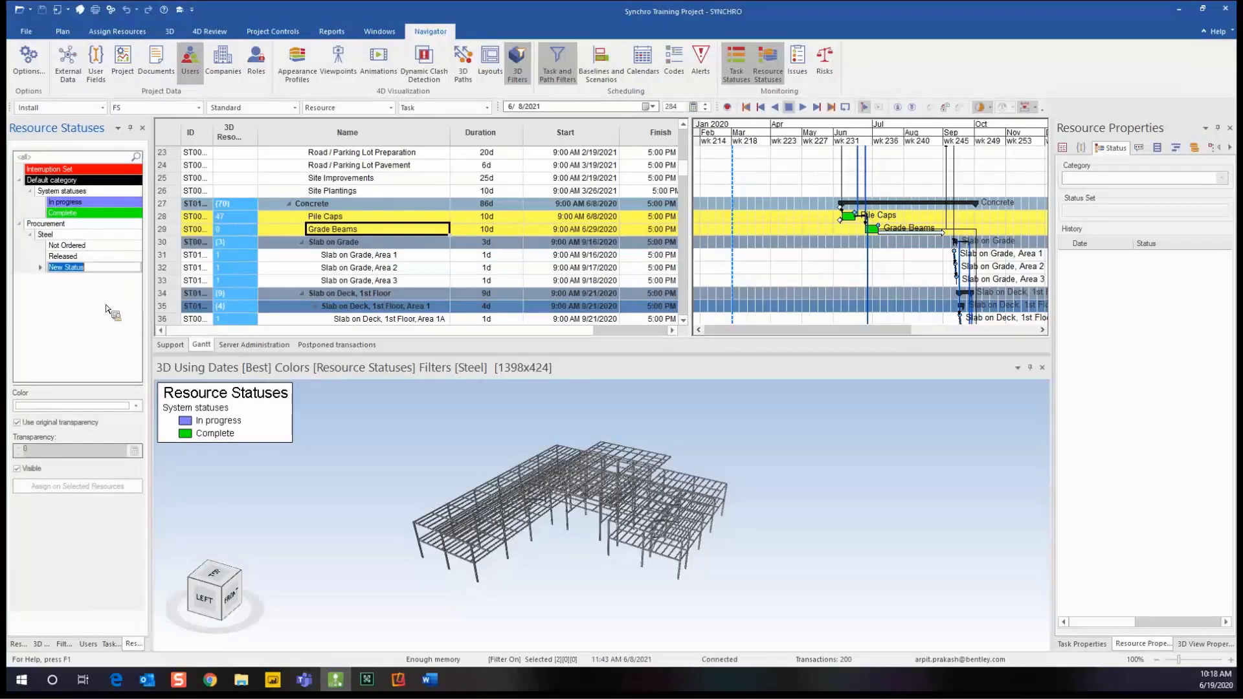
pyautogui.write('Shipped')
pyautogui.rightClick(81, 235)
pyautogui.click(105, 241)
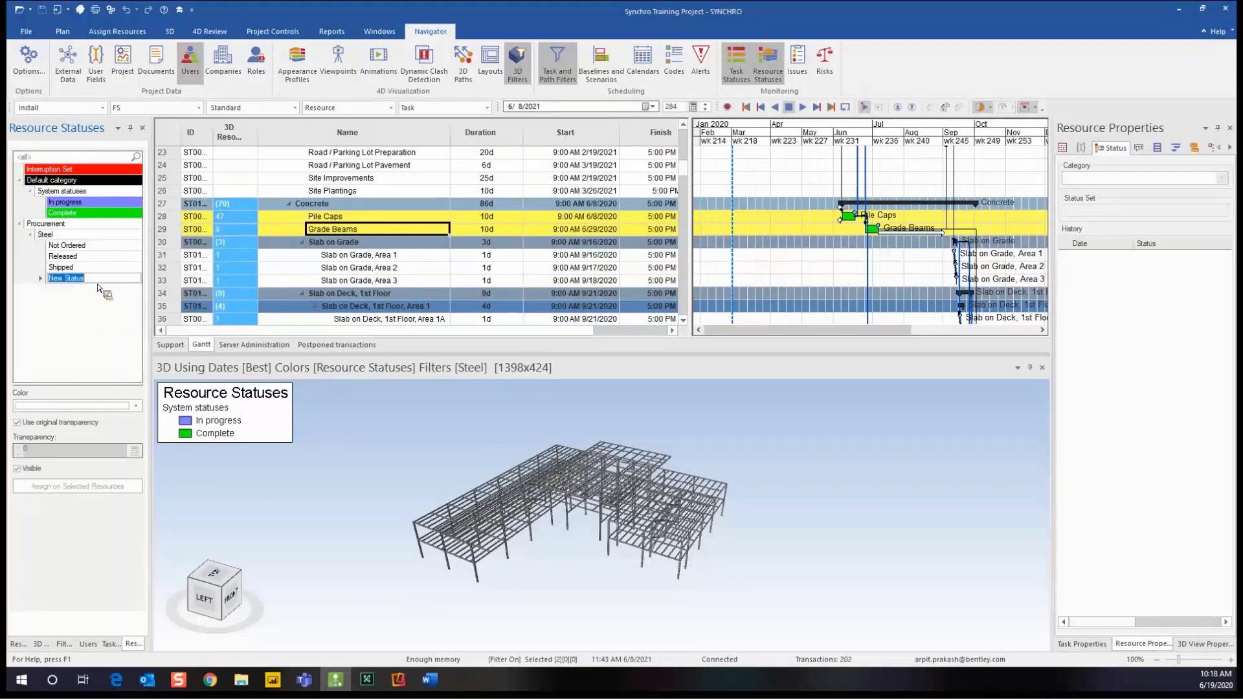
pyautogui.write('Delivered')
# - Add a status named Late to the Steel status set
pyautogui.rightClick(58, 234)
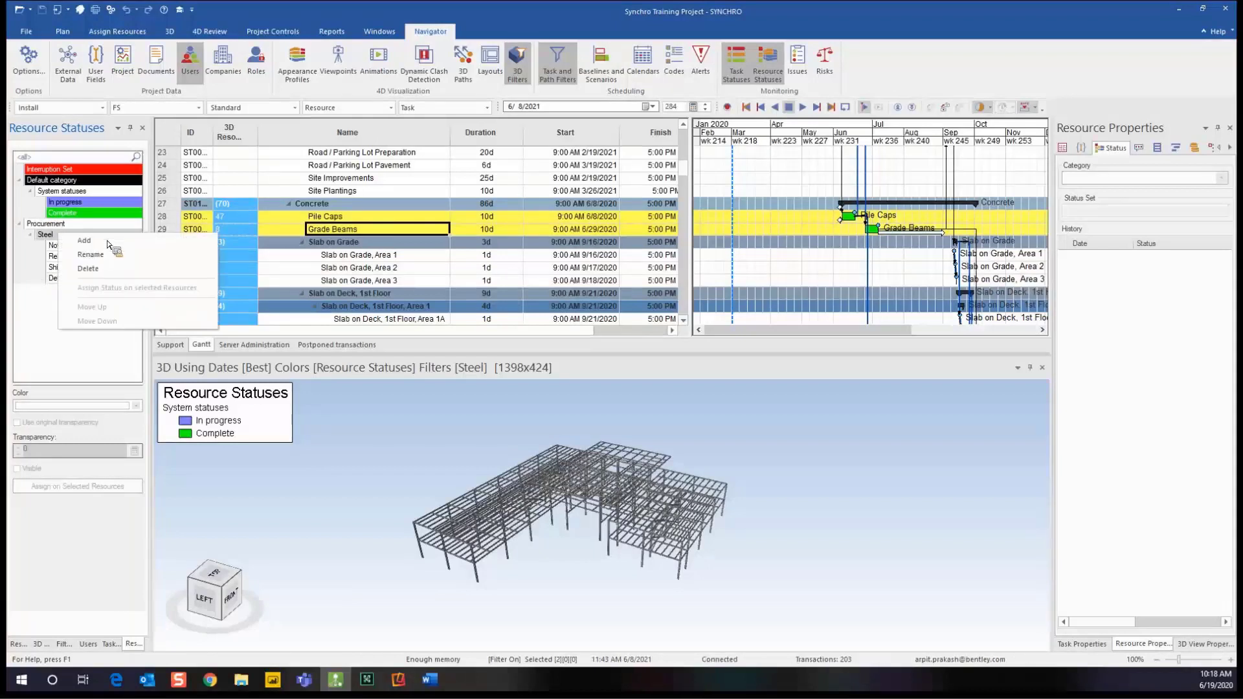
pyautogui.click(115, 242)
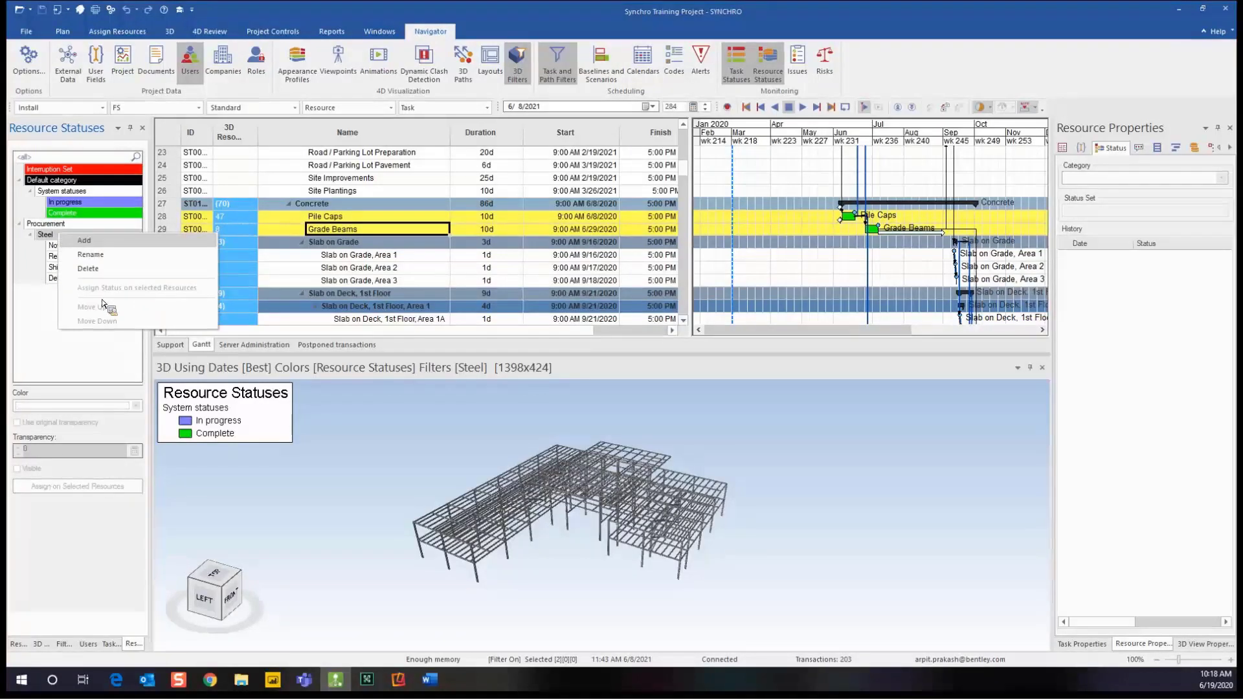
pyautogui.write('Late')
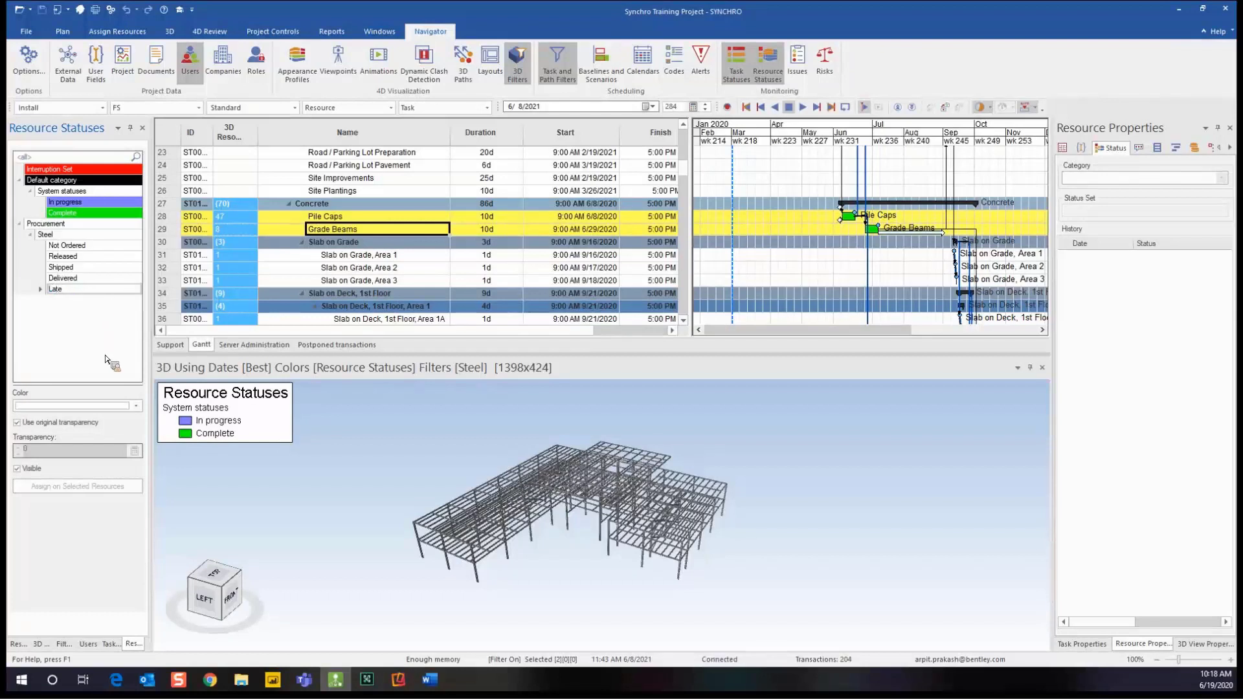
pyautogui.press('Return')
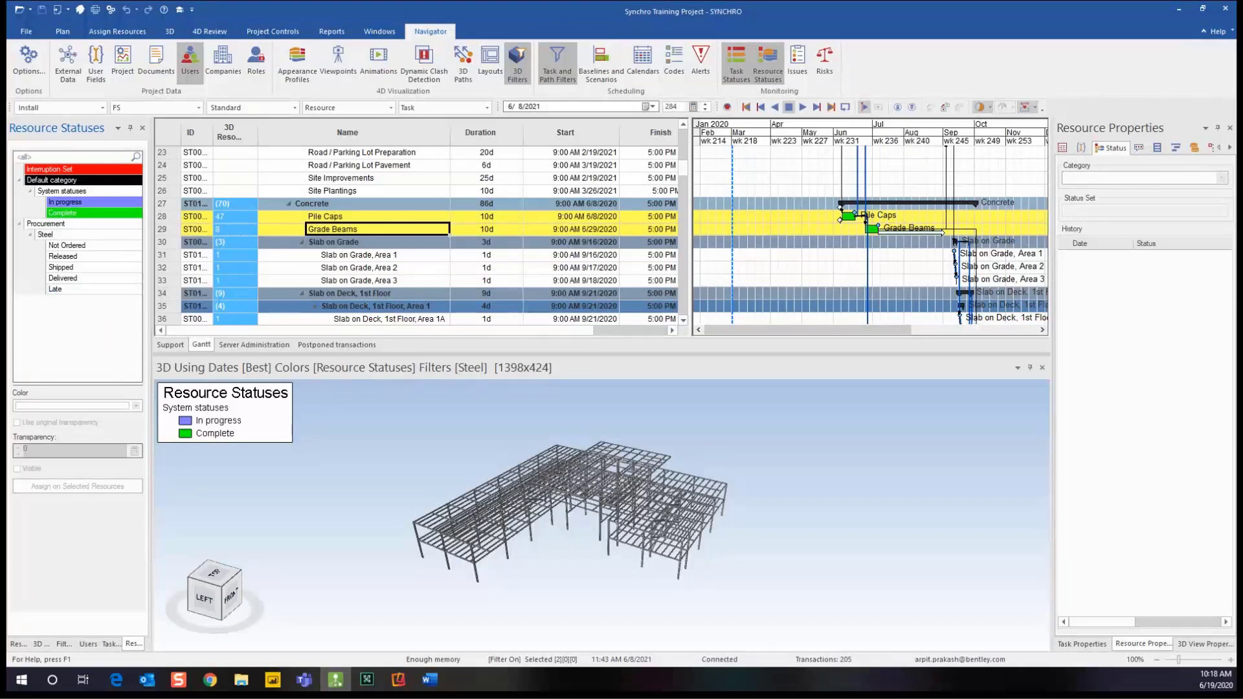
# - Set the color of the Late status to red and the Delivered status to green
pyautogui.moveTo(82, 287)
pyautogui.mouseDown()
pyautogui.moveTo(82, 244)
pyautogui.moveTo(84, 298)
pyautogui.mouseUp()
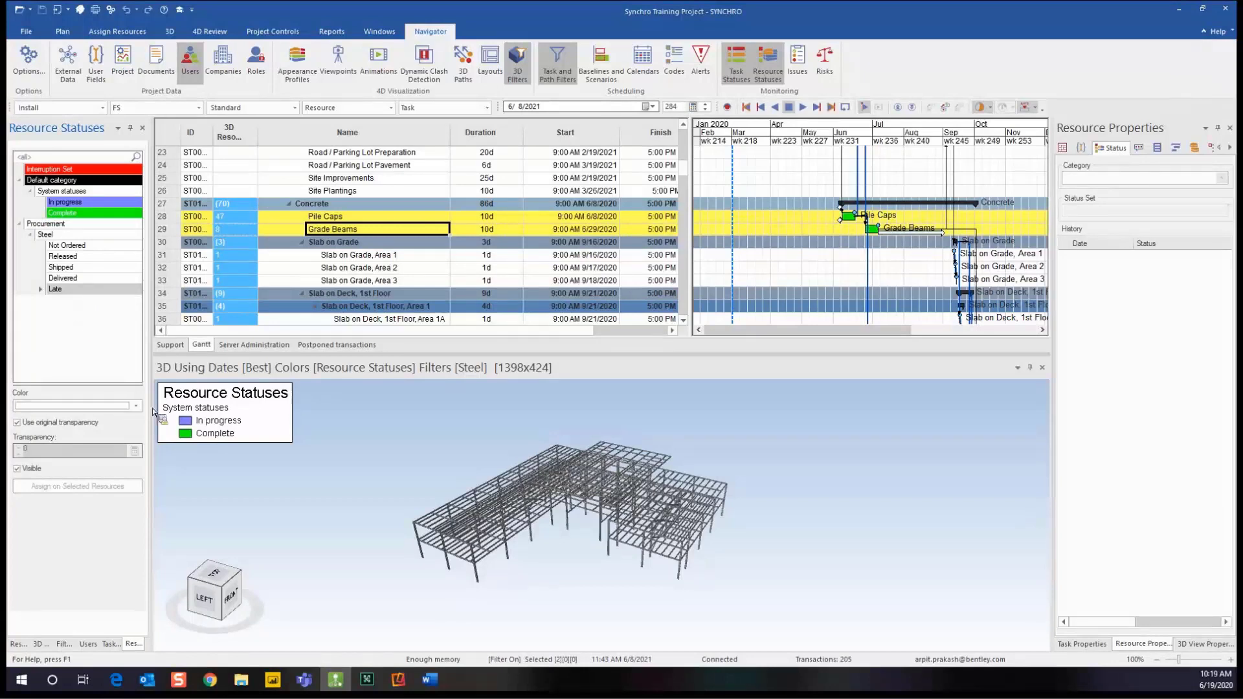
pyautogui.click(133, 406)
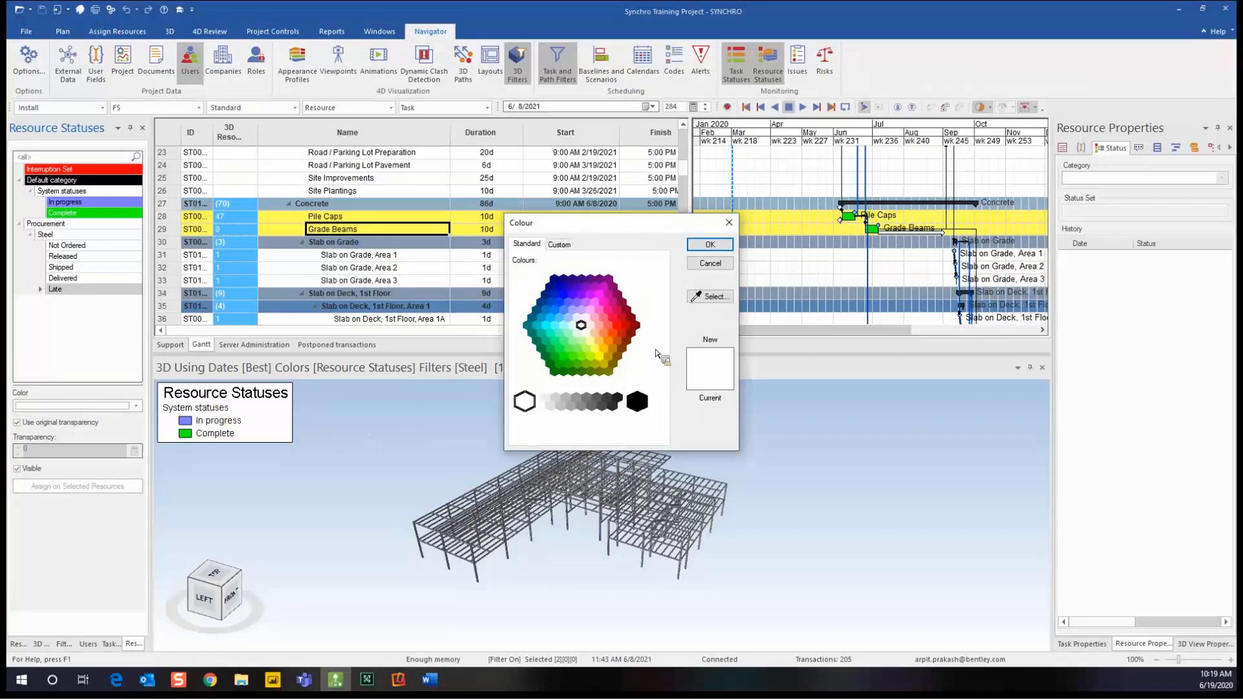
pyautogui.click(619, 325)
pyautogui.click(710, 245)
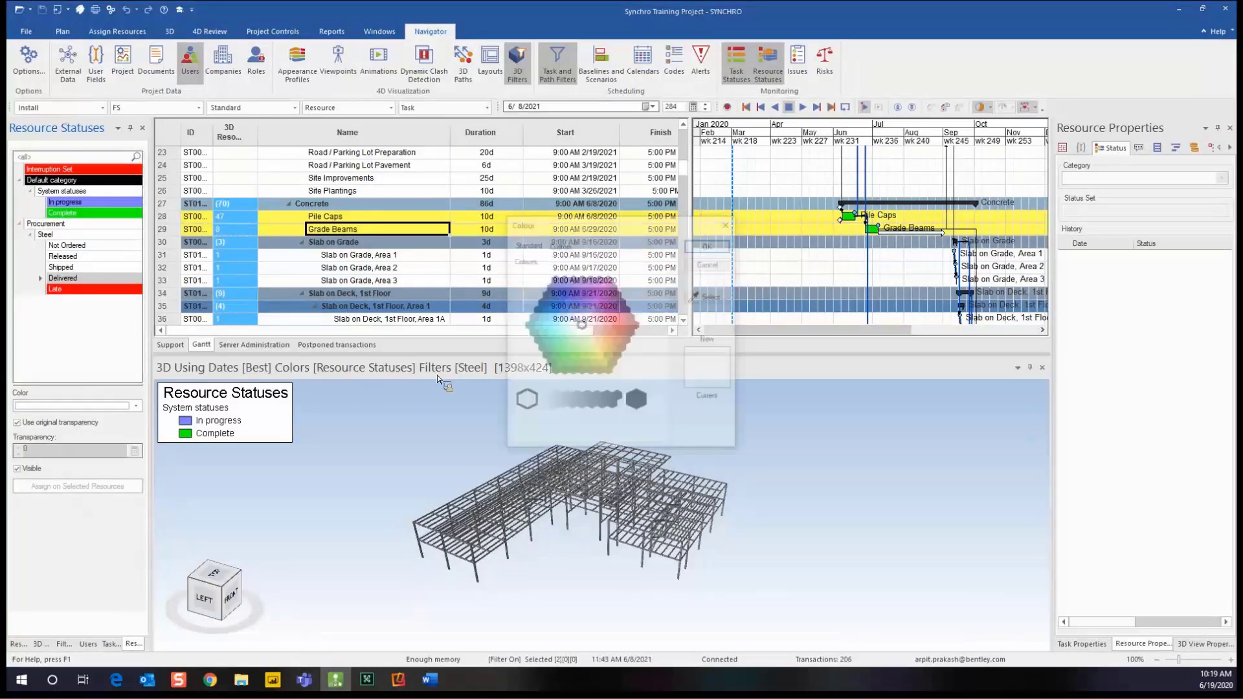
pyautogui.click(564, 356)
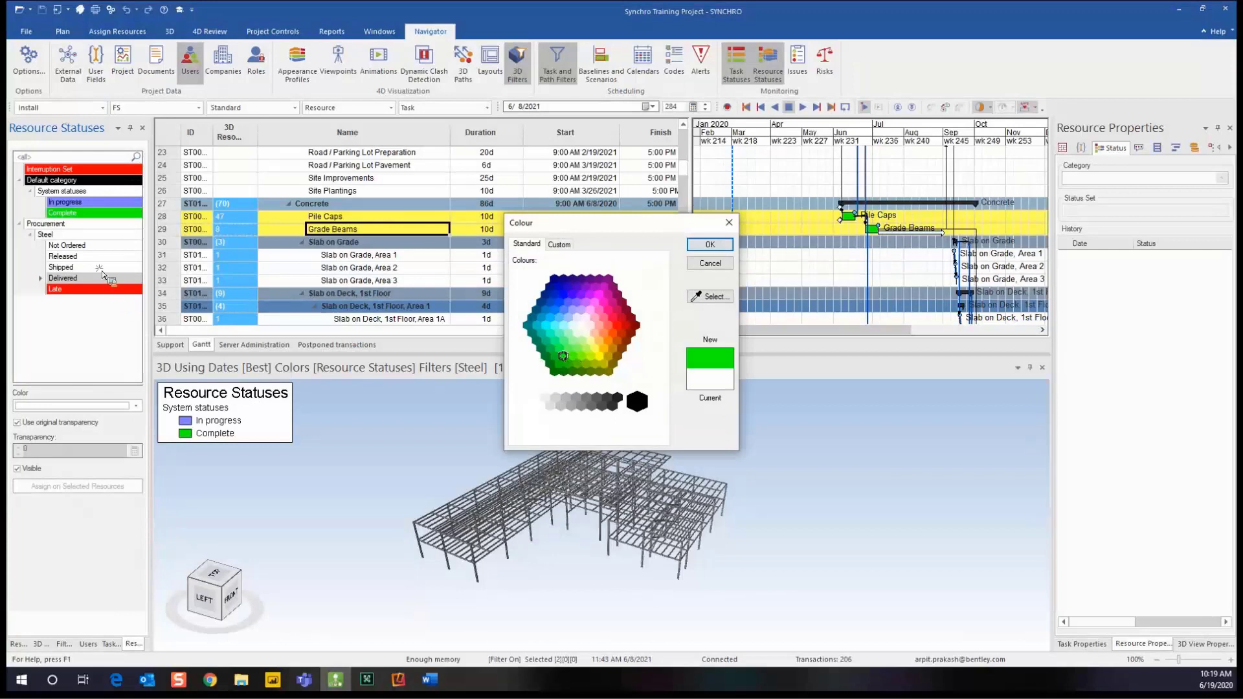
pyautogui.press('Return')
# - Set the color of the Shipped status to blue and the Released status to yellow
pyautogui.click(65, 266)
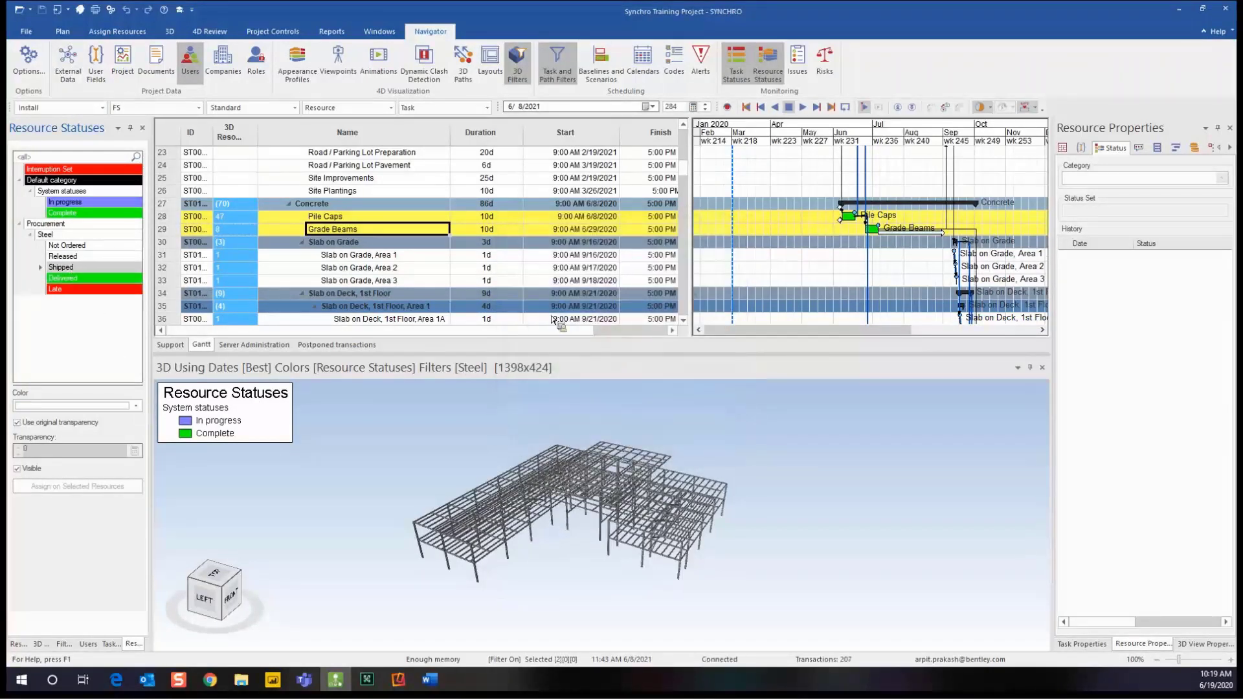
pyautogui.click(566, 294)
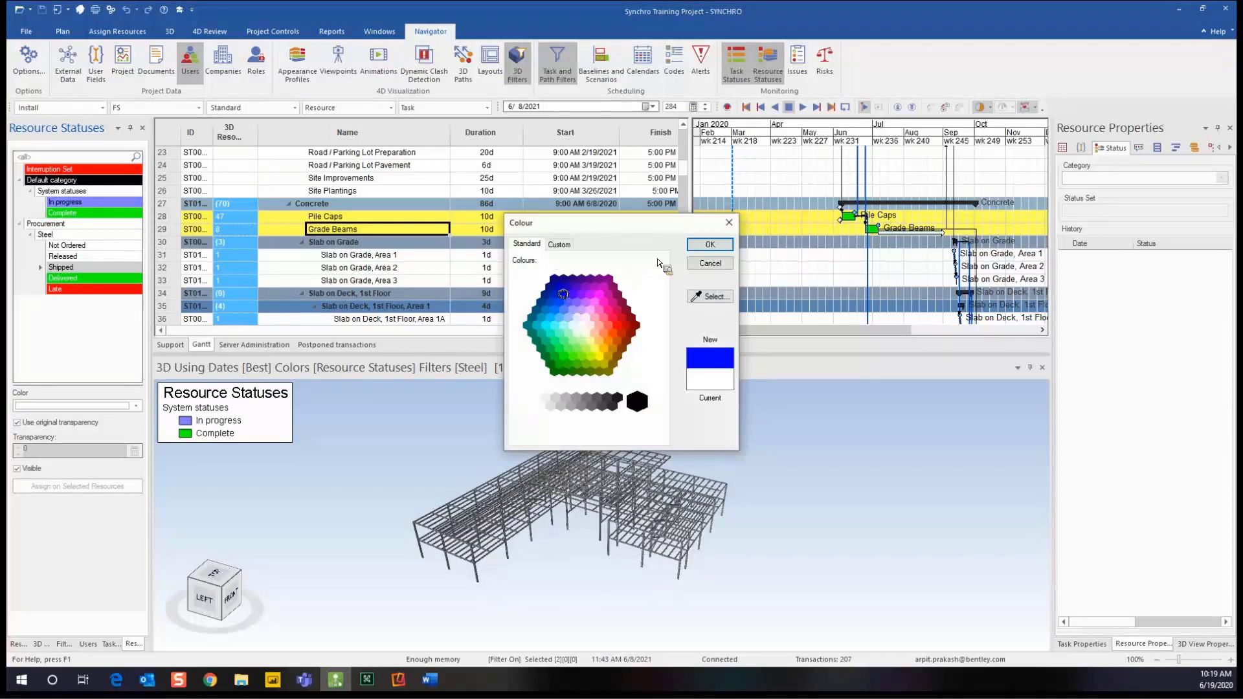
pyautogui.press('Return')
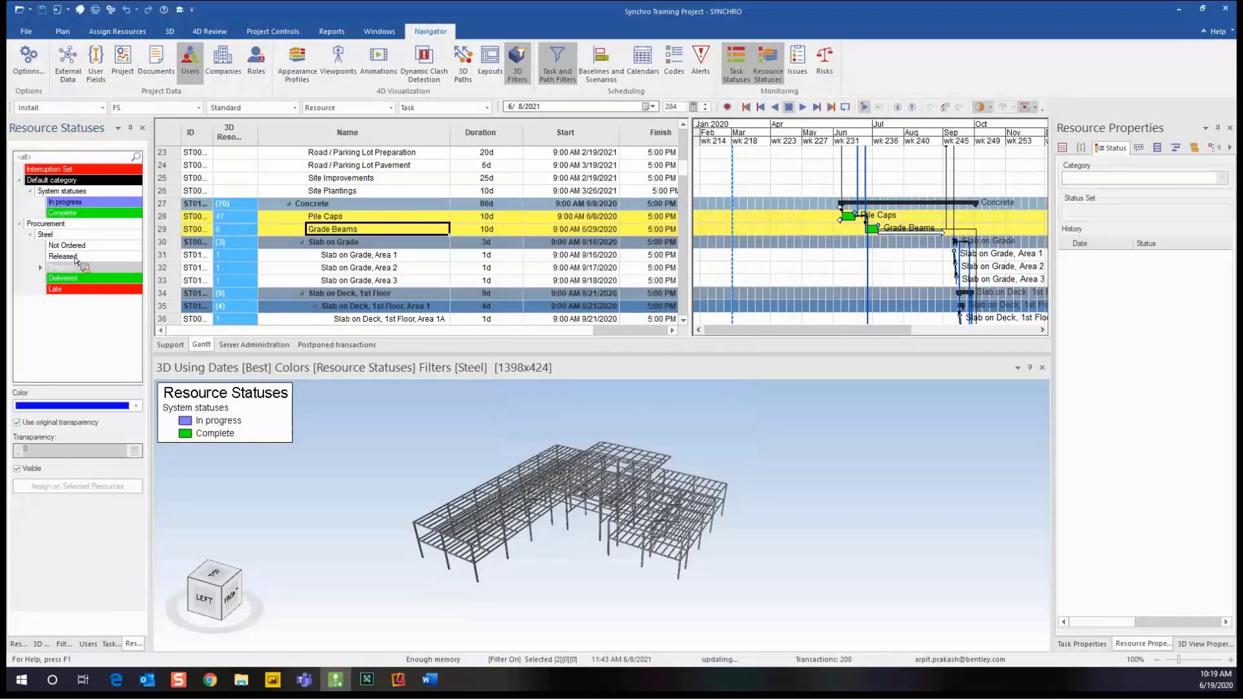
pyautogui.click(136, 405)
pyautogui.click(601, 360)
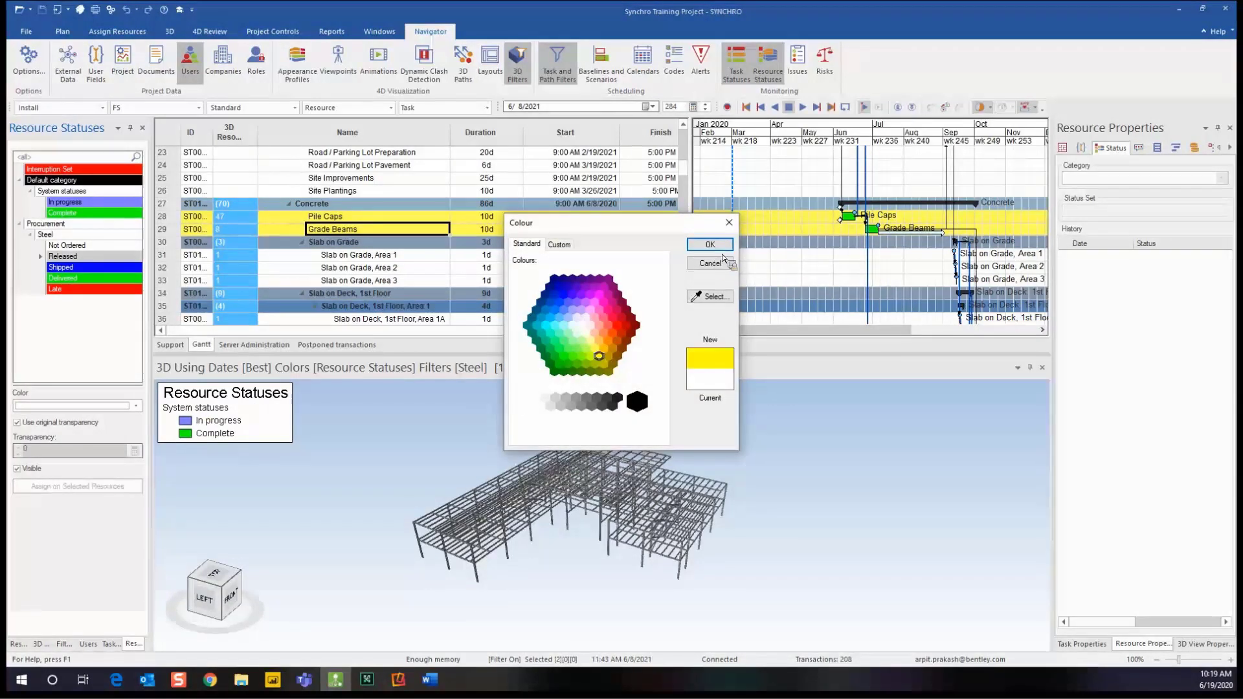
pyautogui.click(709, 244)
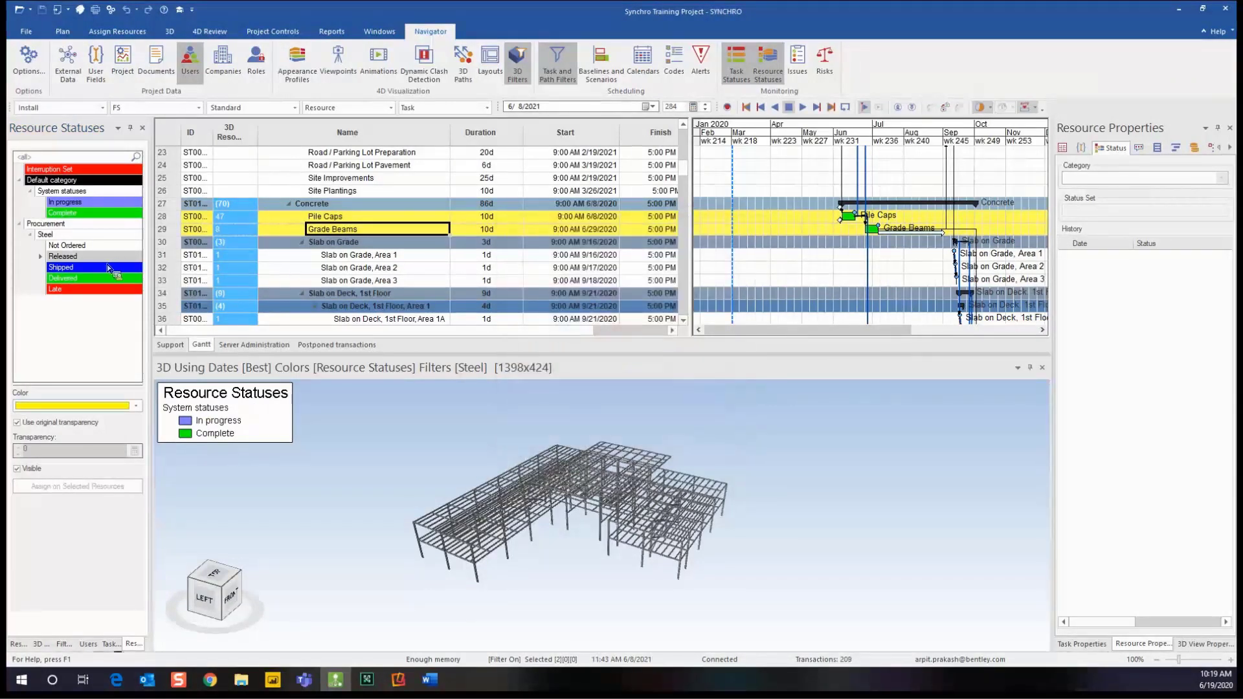
# - Set the color of the Not Ordered status to black
pyautogui.click(71, 246)
pyautogui.click(136, 405)
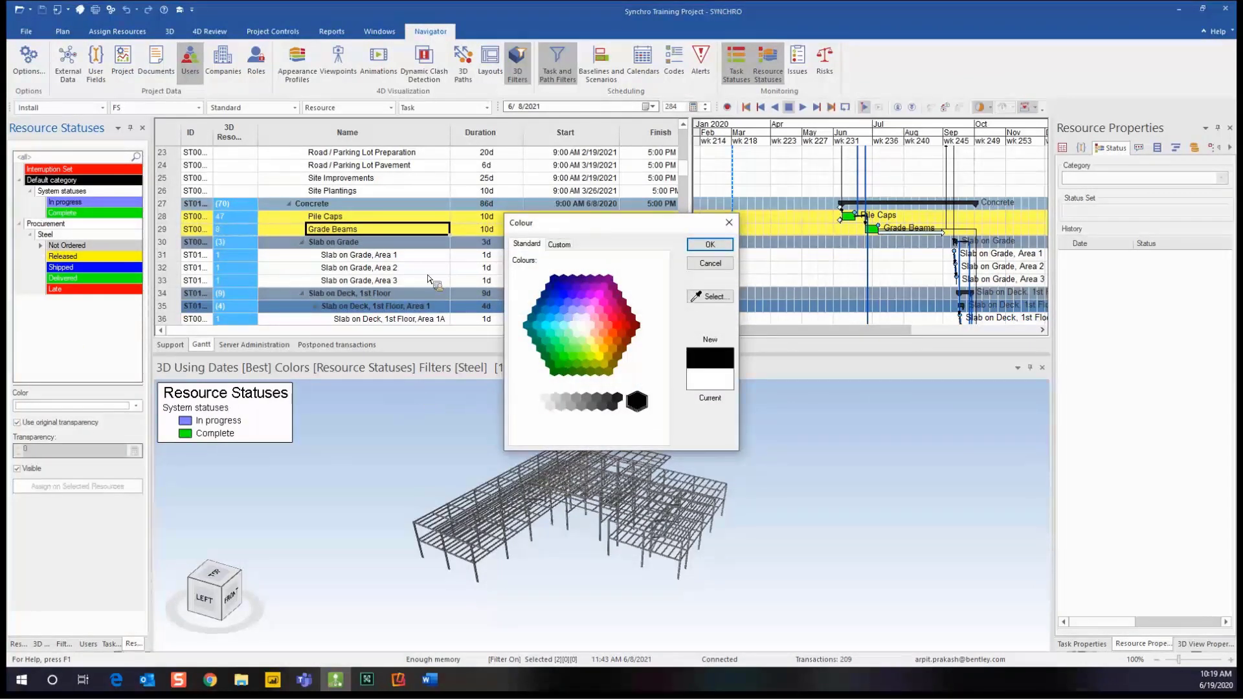
pyautogui.click(722, 247)
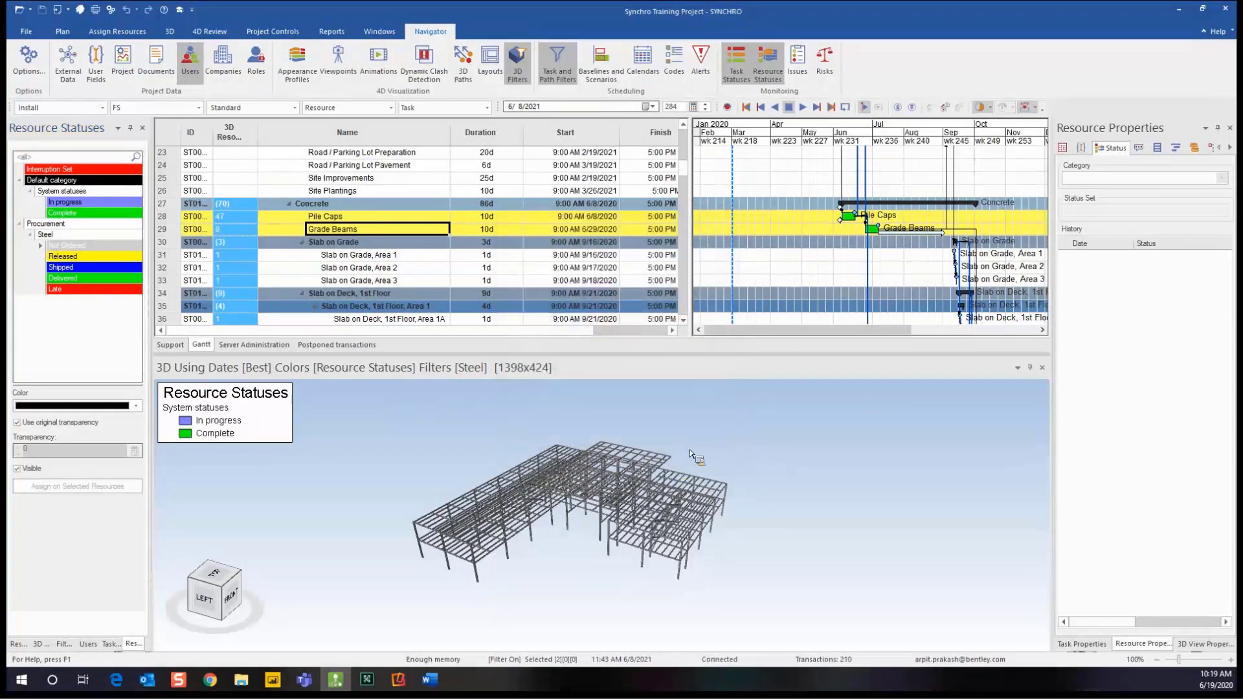
# - Set the 3D view's resource status category to Procurement
pyautogui.moveTo(676, 535); pyautogui.dragTo(617, 553)
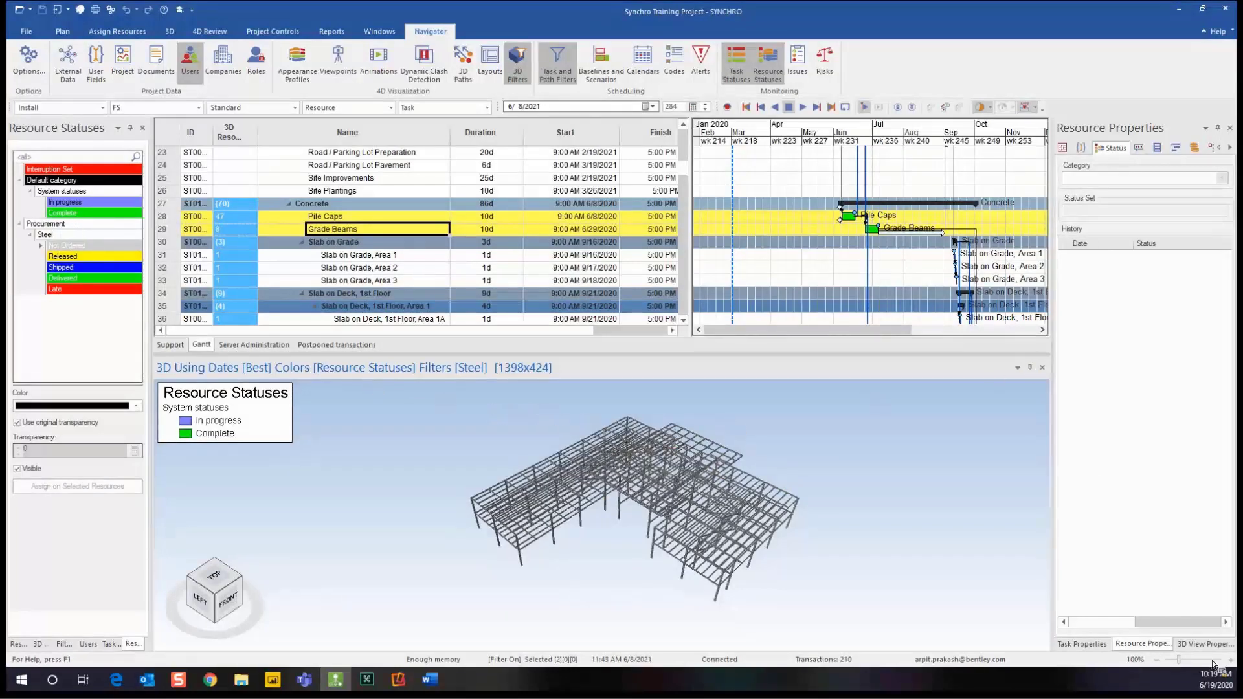
pyautogui.click(1204, 646)
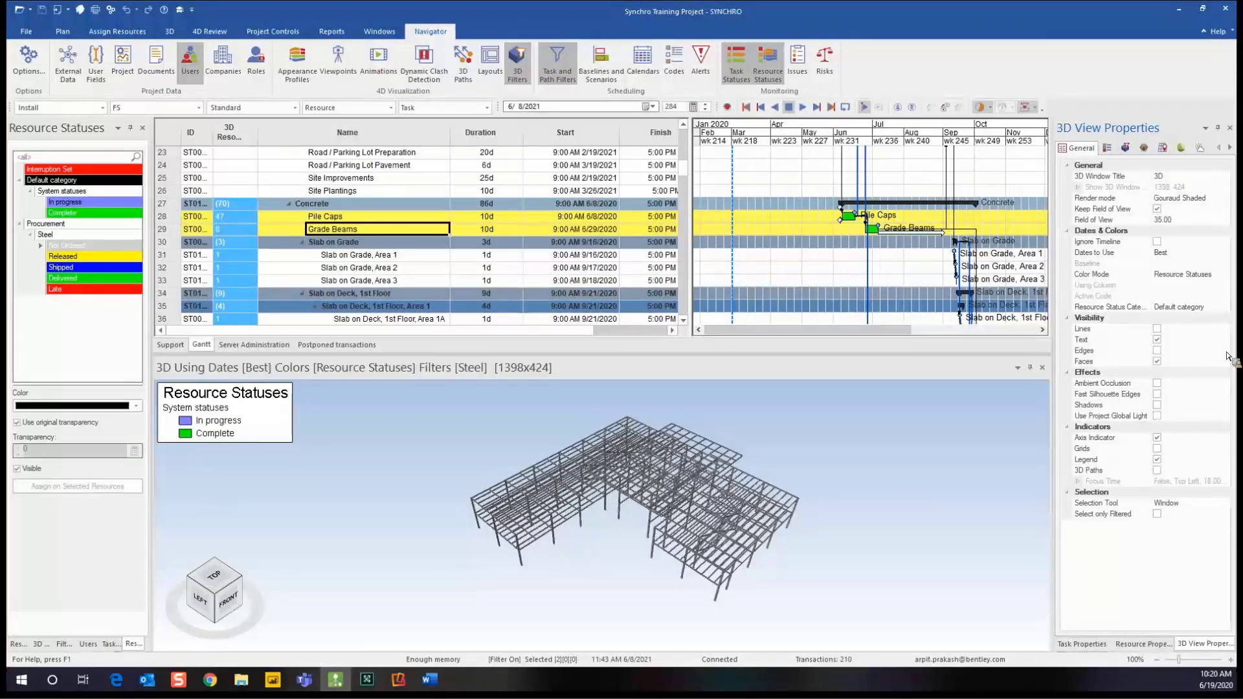
pyautogui.click(1223, 307)
pyautogui.click(1207, 333)
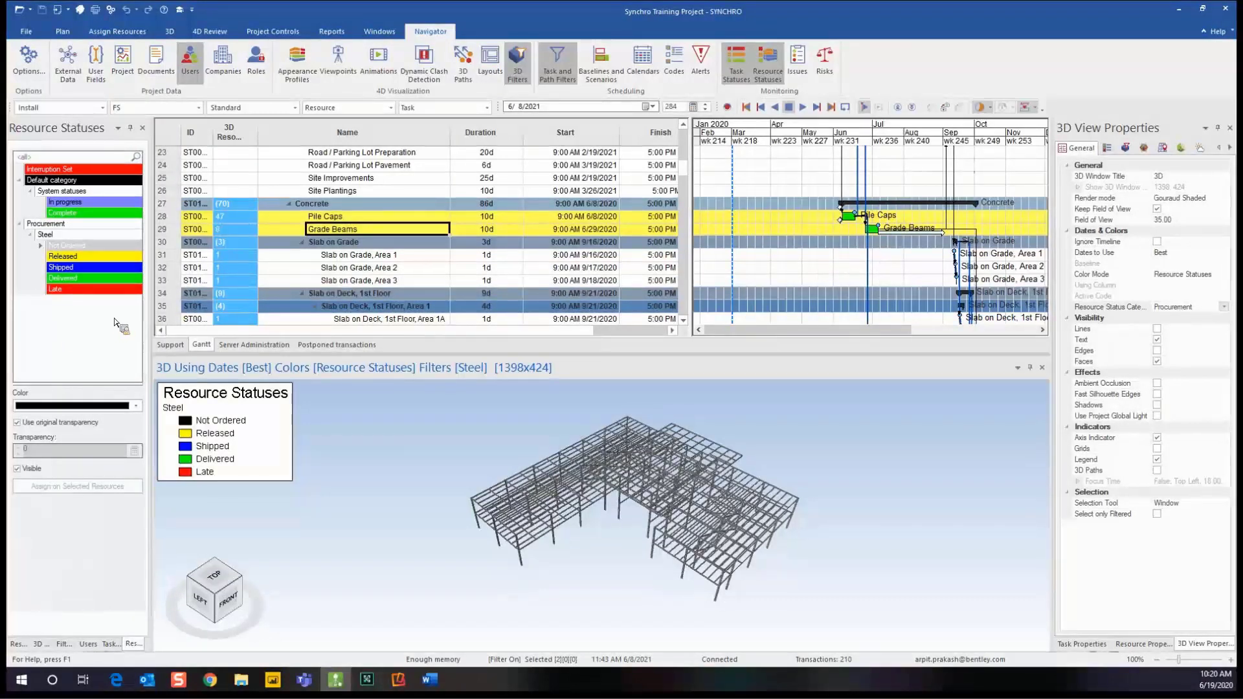
# - Assign the Not Ordered status to all the steel in the 3D model, using the current or next valid date
pyautogui.moveTo(308, 512); pyautogui.dragTo(361, 500, button='middle')
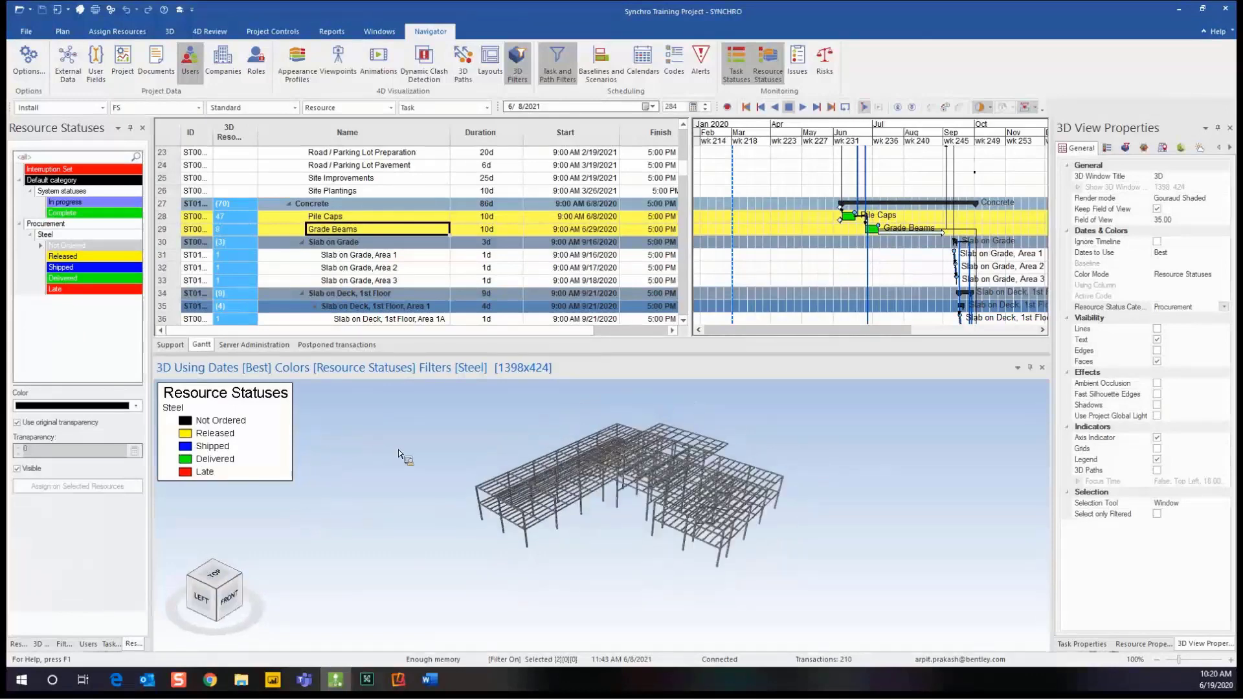
pyautogui.moveTo(795, 517); pyautogui.dragTo(780, 524, button='middle')
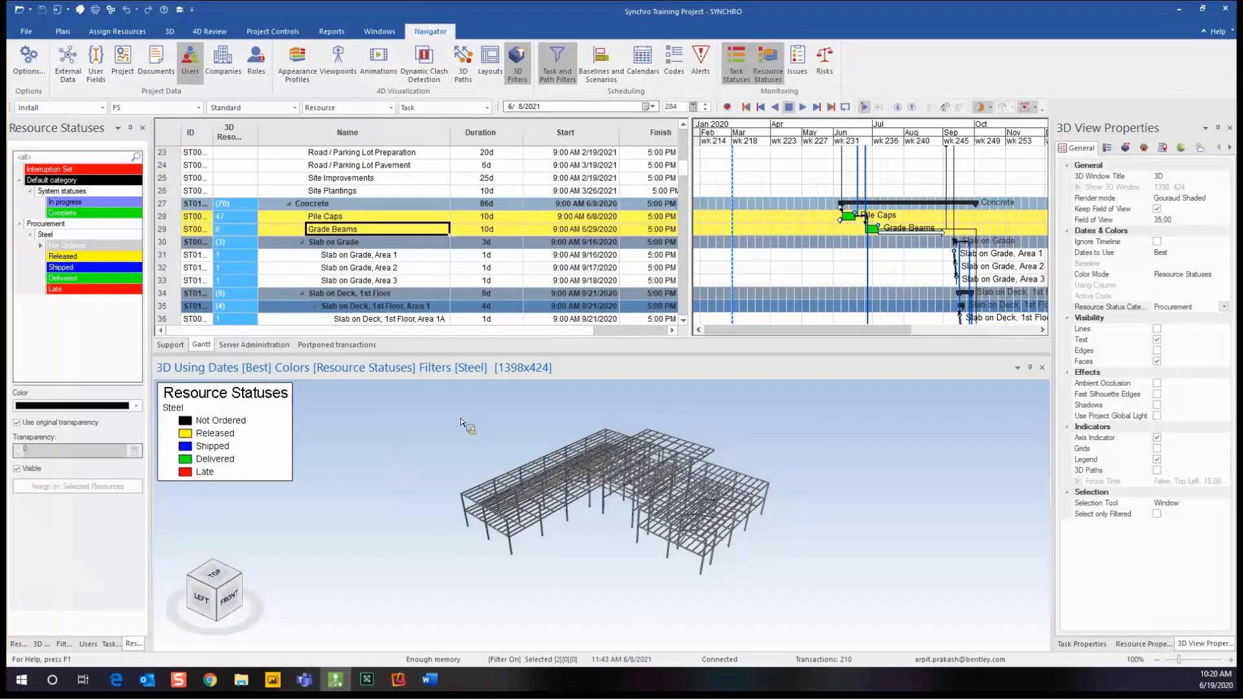
pyautogui.moveTo(419, 405); pyautogui.dragTo(801, 596)
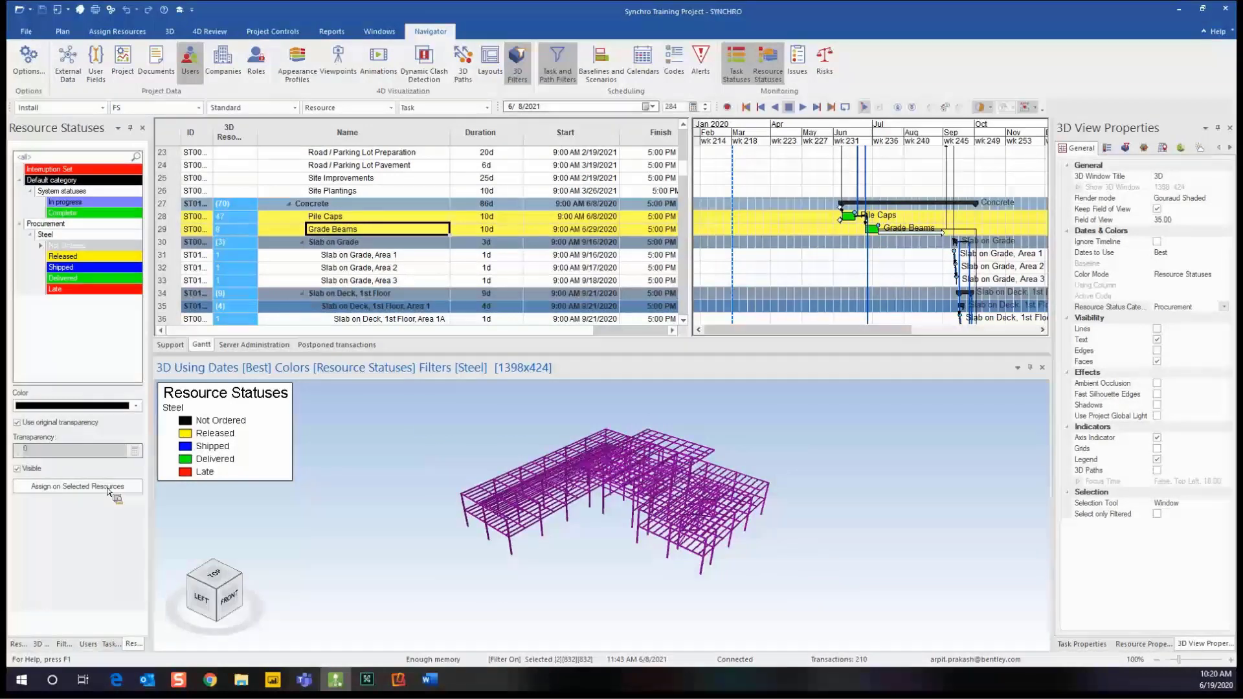
pyautogui.click(66, 492)
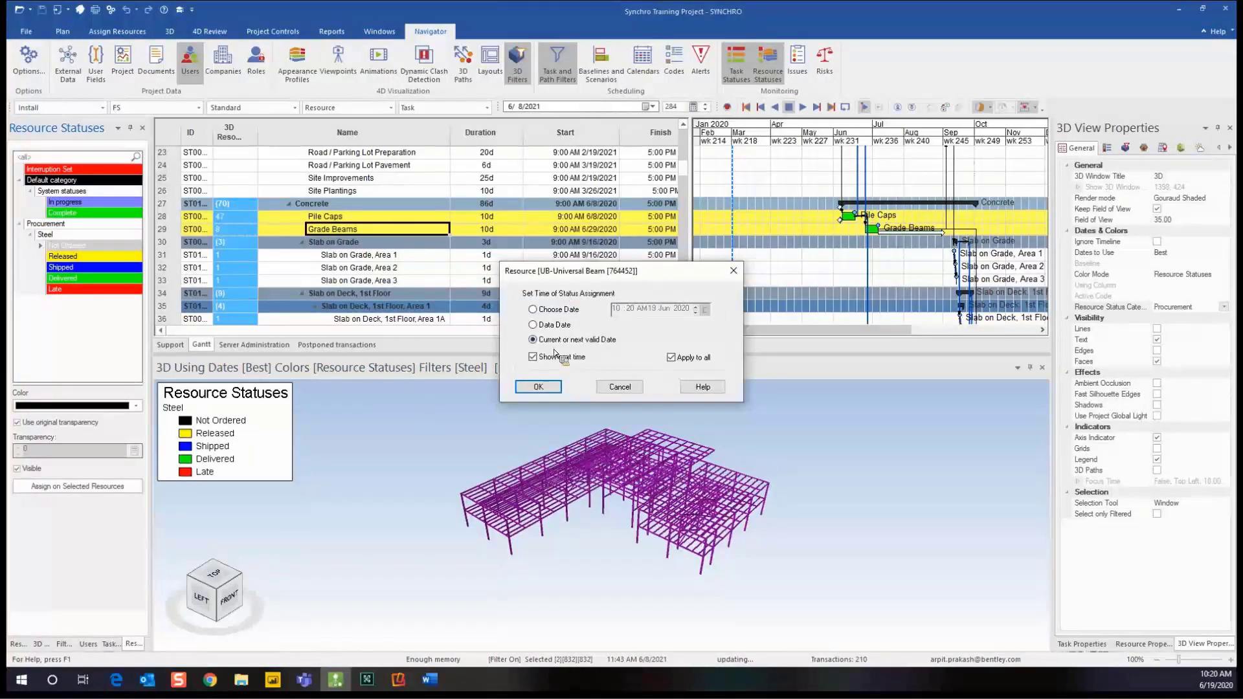
pyautogui.click(538, 387)
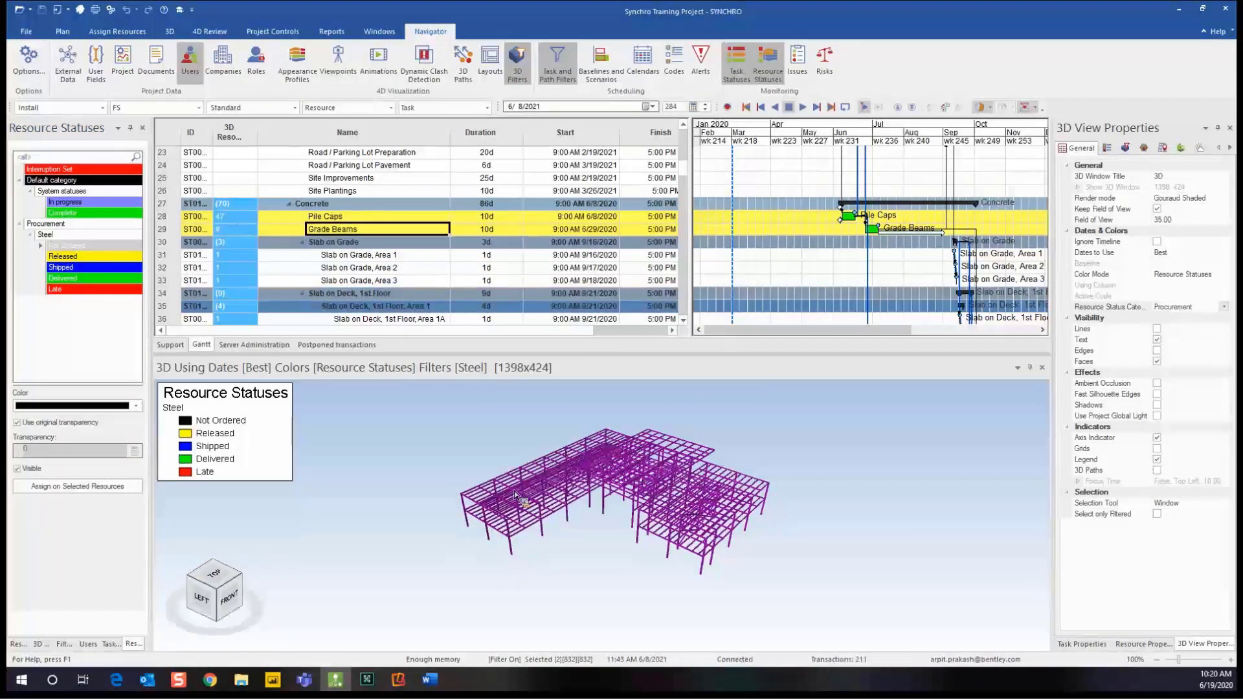
pyautogui.click(470, 445)
# - Assign the Late status to the steel bays at the free end of the rear wing, using the current or next valid date
pyautogui.moveTo(465, 454); pyautogui.dragTo(453, 574, button='middle')
pyautogui.moveTo(539, 557); pyautogui.dragTo(550, 531, button='middle')
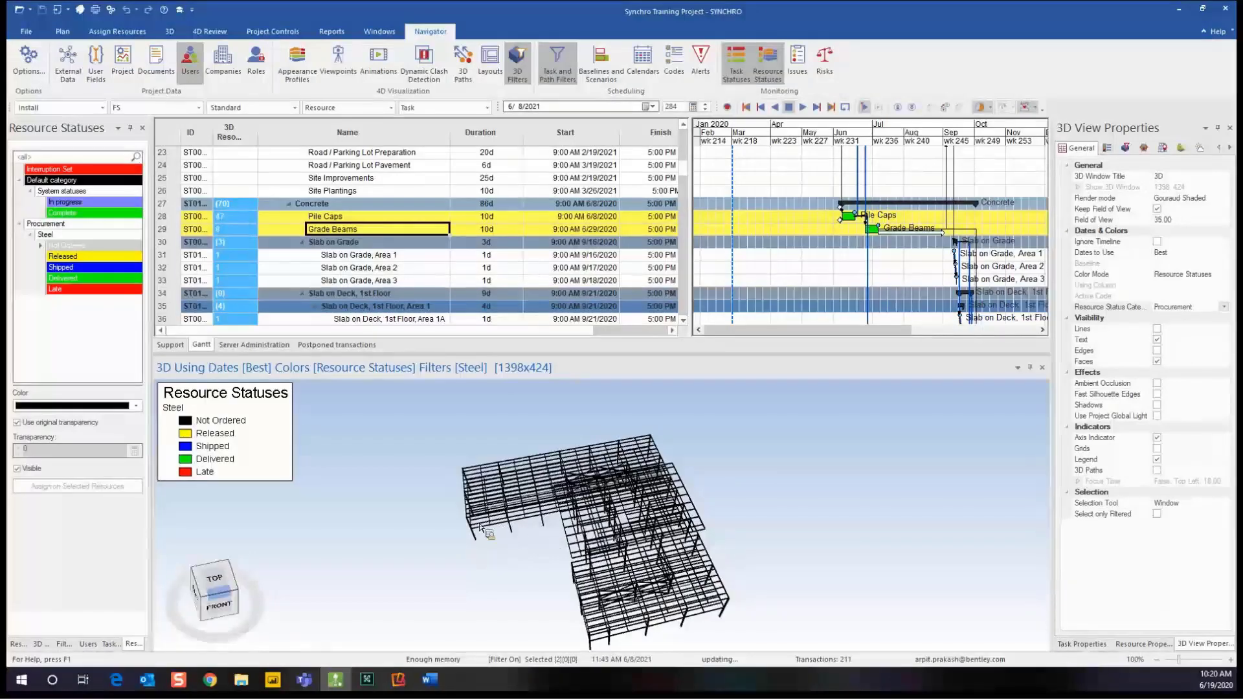
pyautogui.moveTo(487, 429); pyautogui.dragTo(442, 556)
pyautogui.moveTo(511, 541); pyautogui.dragTo(498, 544, button='middle')
pyautogui.moveTo(508, 433); pyautogui.dragTo(493, 521)
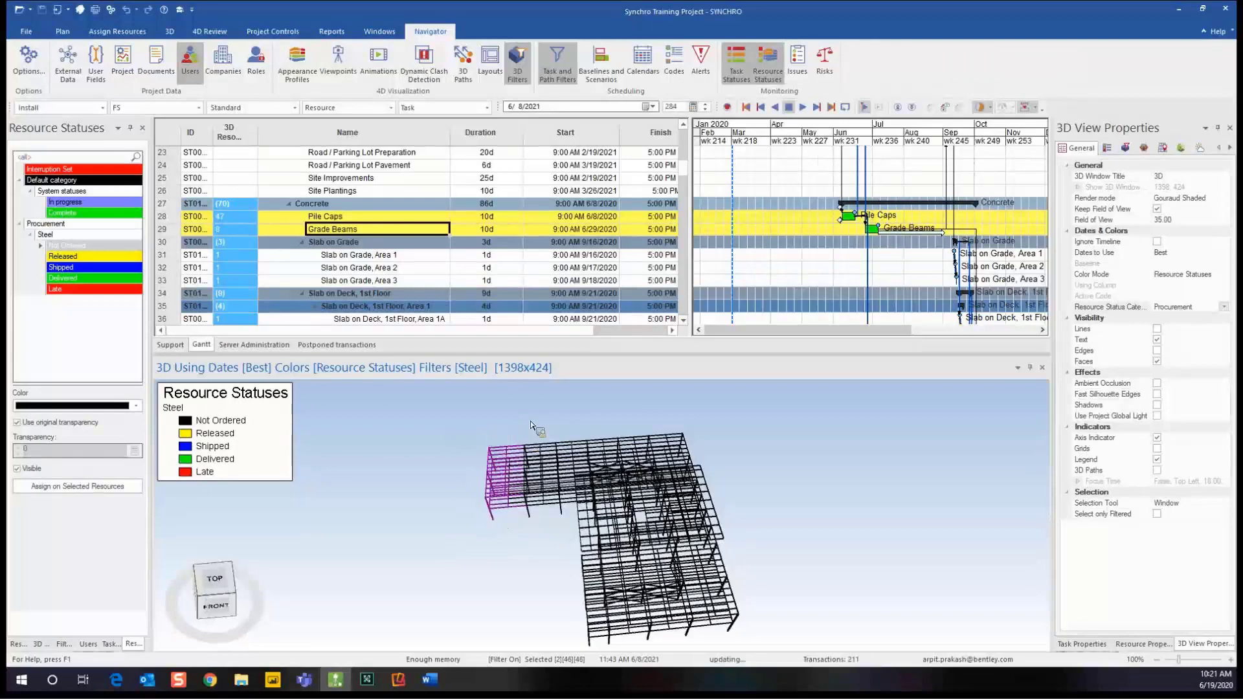
pyautogui.moveTo(525, 426); pyautogui.dragTo(454, 534)
pyautogui.click(71, 289)
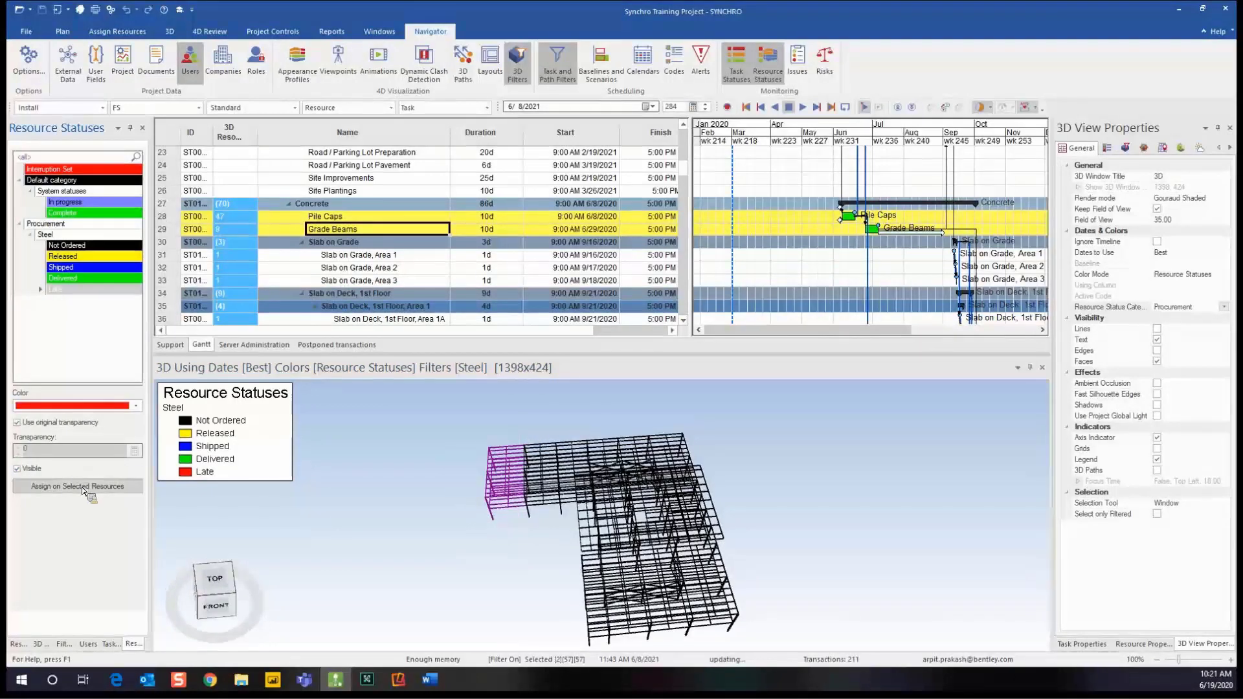
pyautogui.click(77, 486)
pyautogui.click(538, 387)
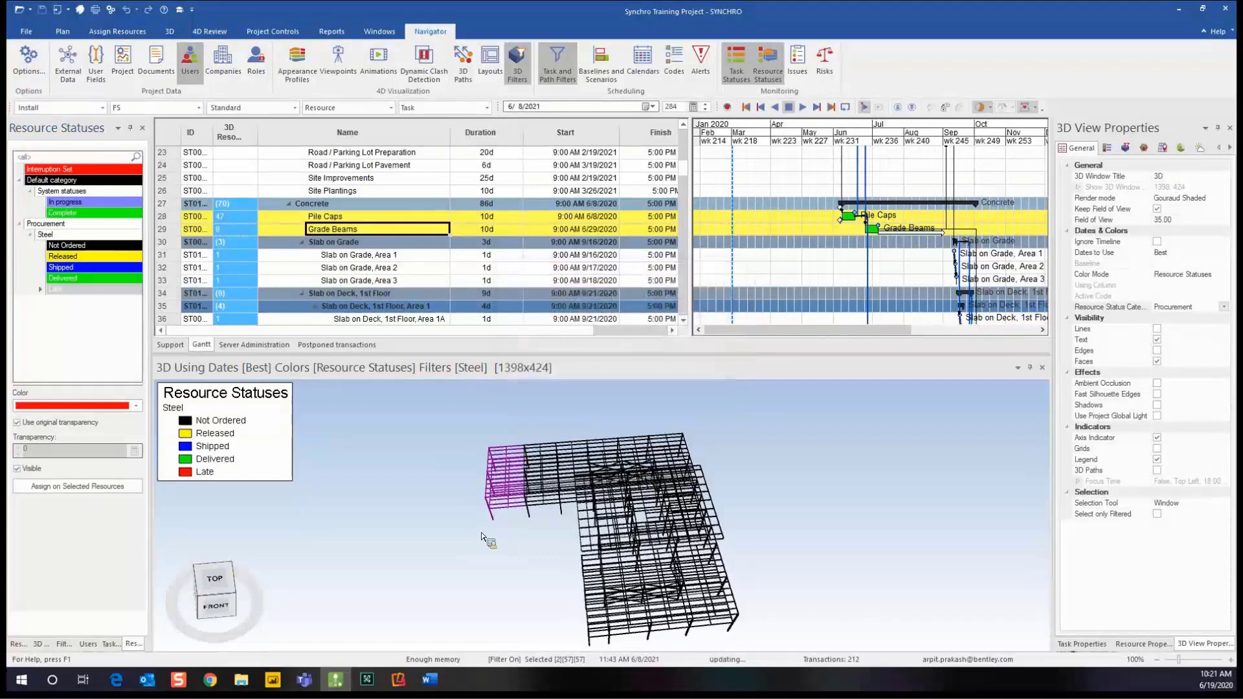
pyautogui.click(770, 437)
# - Assign the Delivered status to the rear corner steel bays opposite the Late section, using the current or next valid date
pyautogui.moveTo(696, 452); pyautogui.dragTo(718, 465)
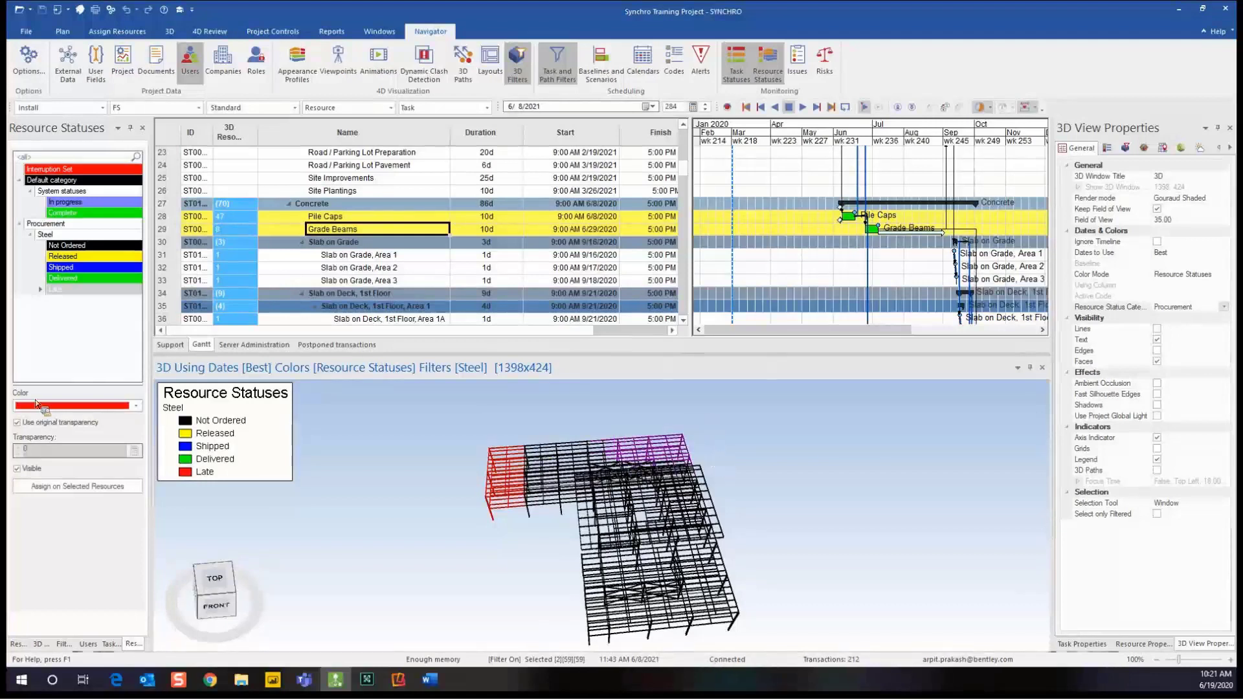
pyautogui.click(121, 278)
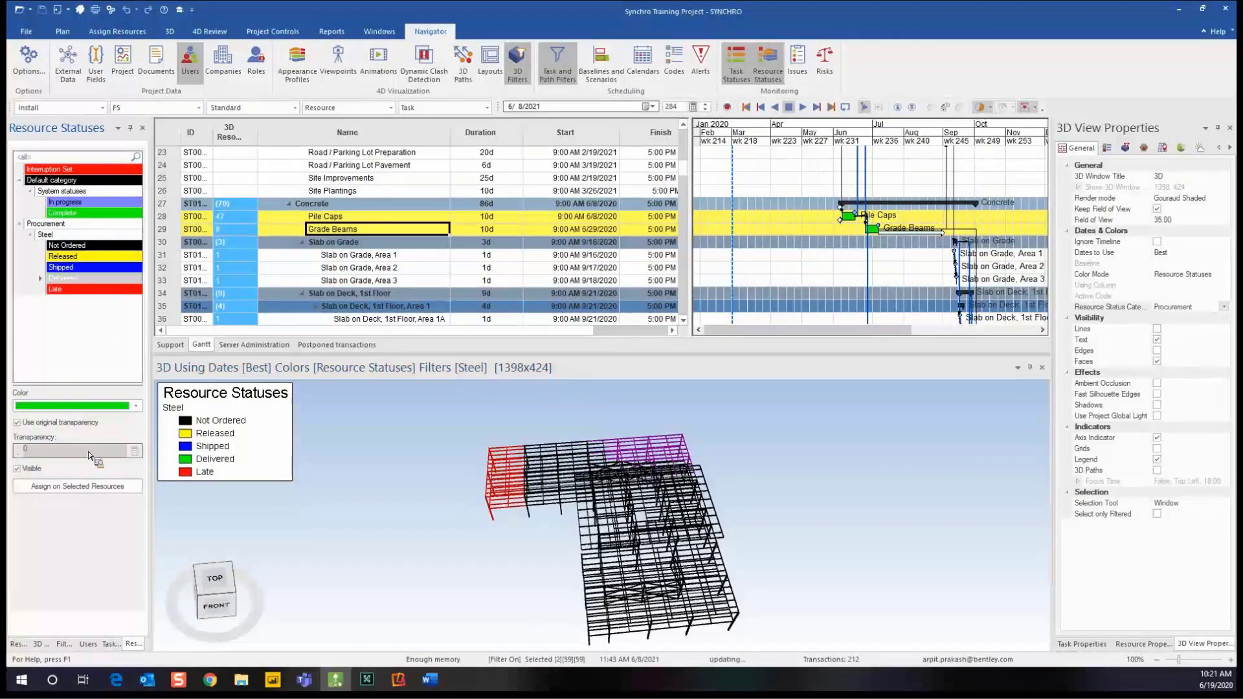
pyautogui.click(89, 493)
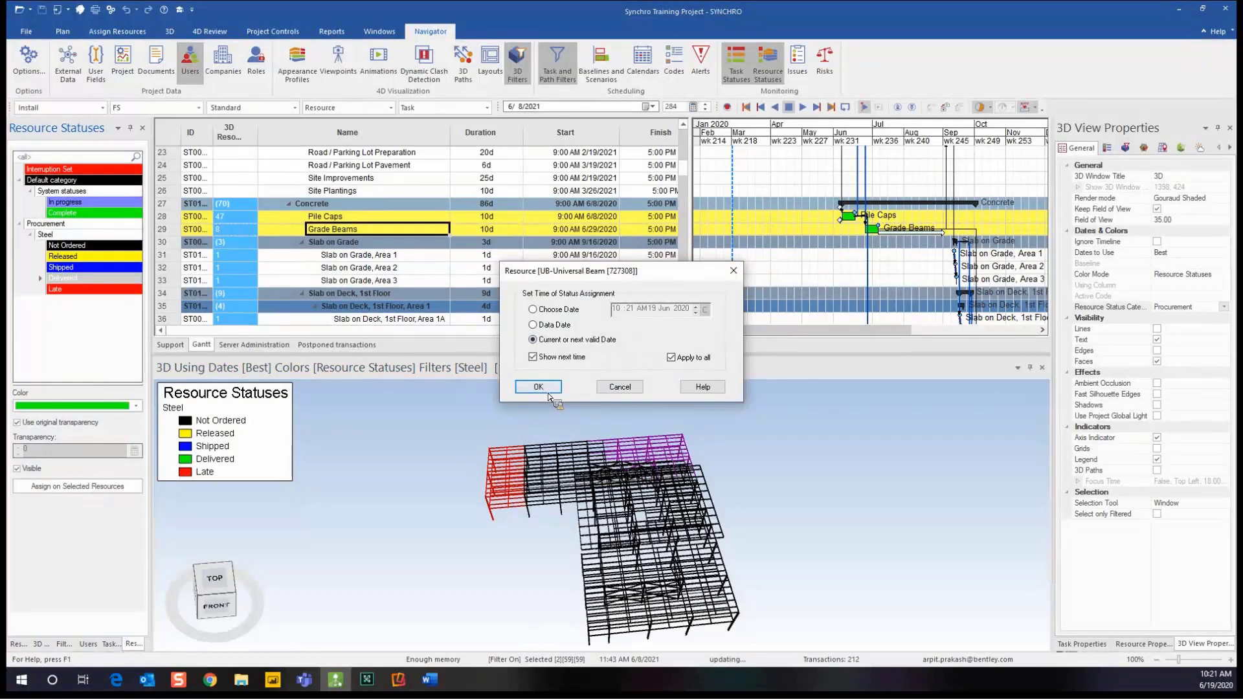
pyautogui.click(547, 387)
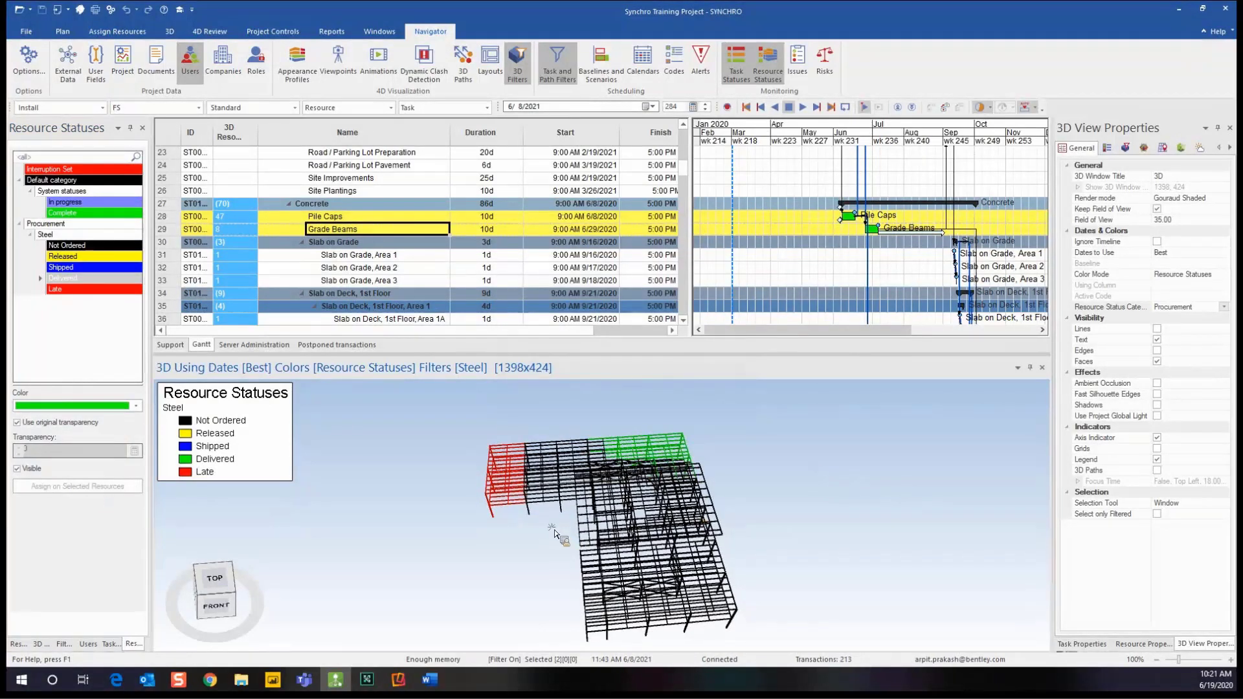
# - Assign the Shipped status to the steel in the middle section of the building, using the current or next valid date
pyautogui.click(764, 508)
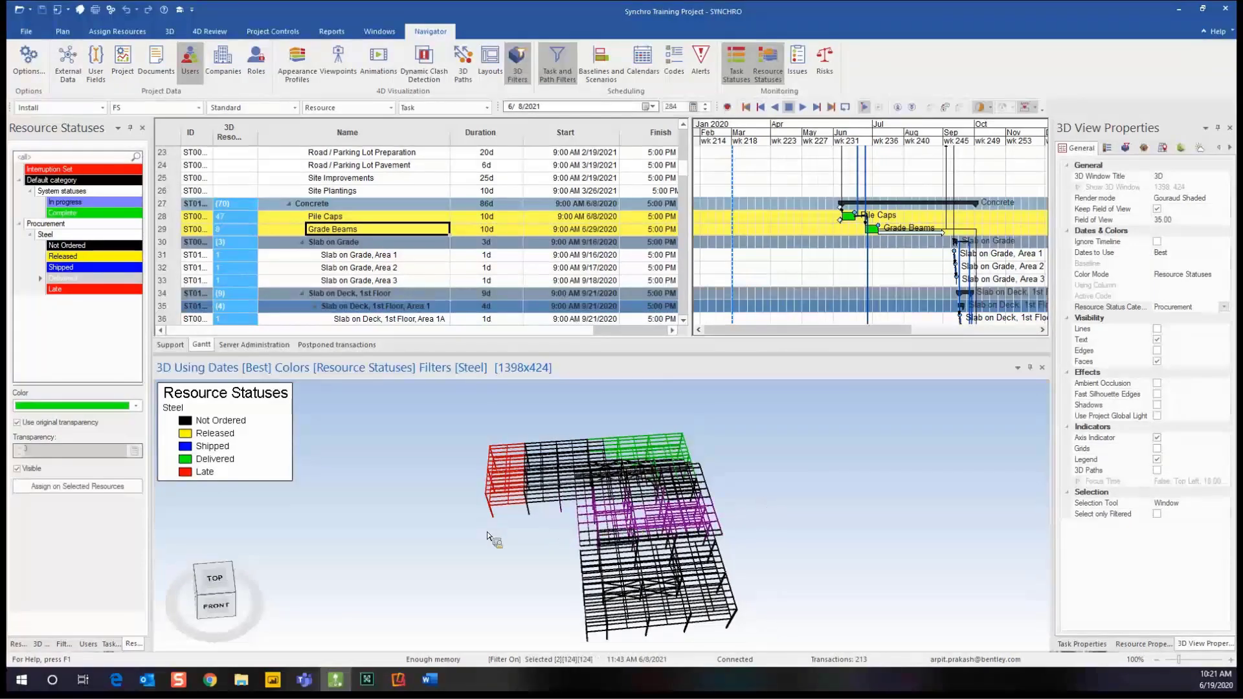
pyautogui.click(91, 267)
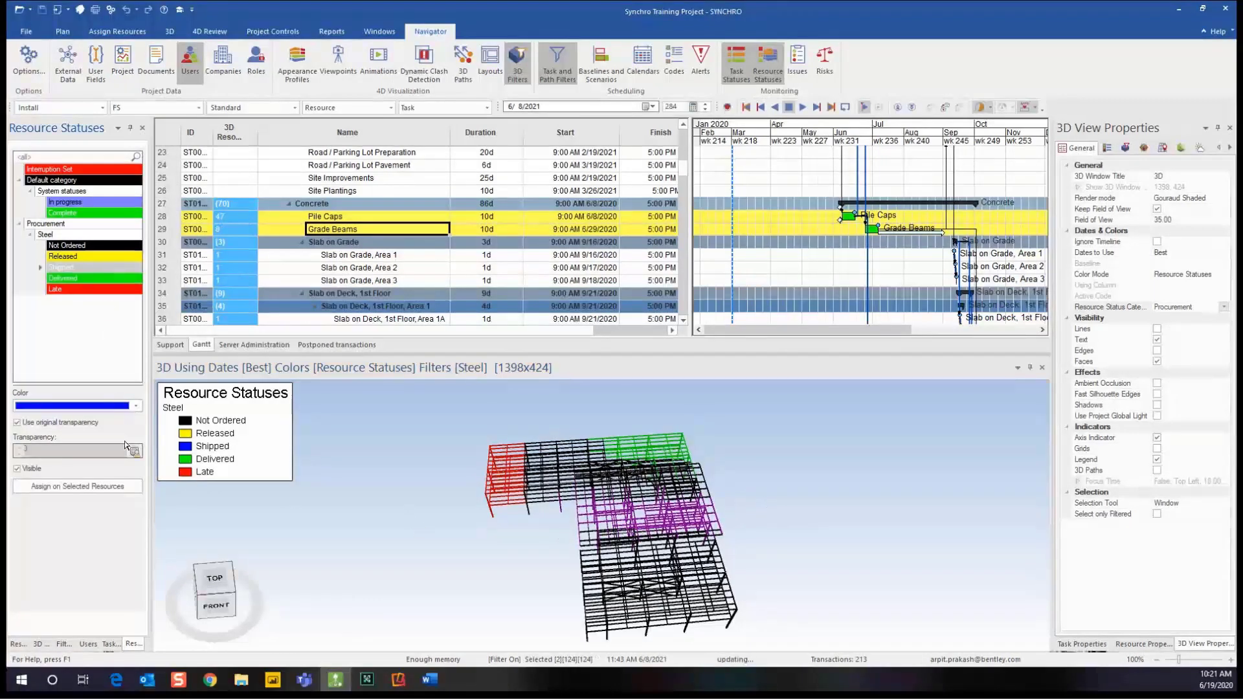
pyautogui.click(97, 486)
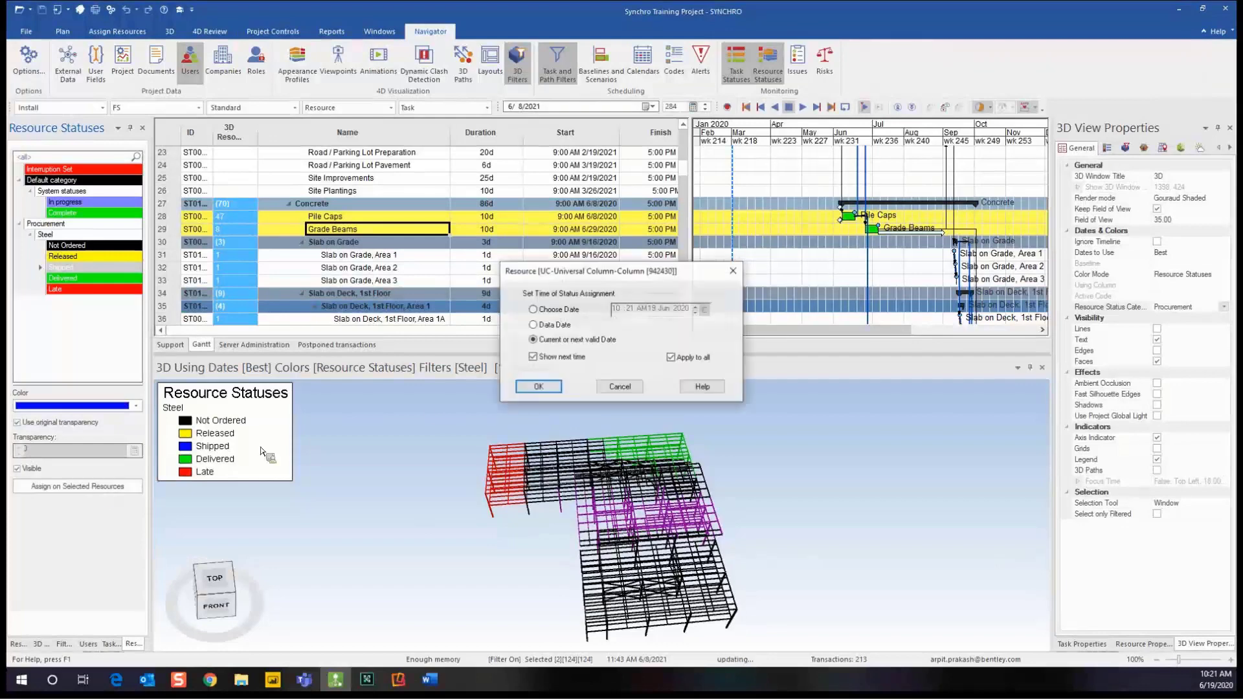
pyautogui.click(547, 387)
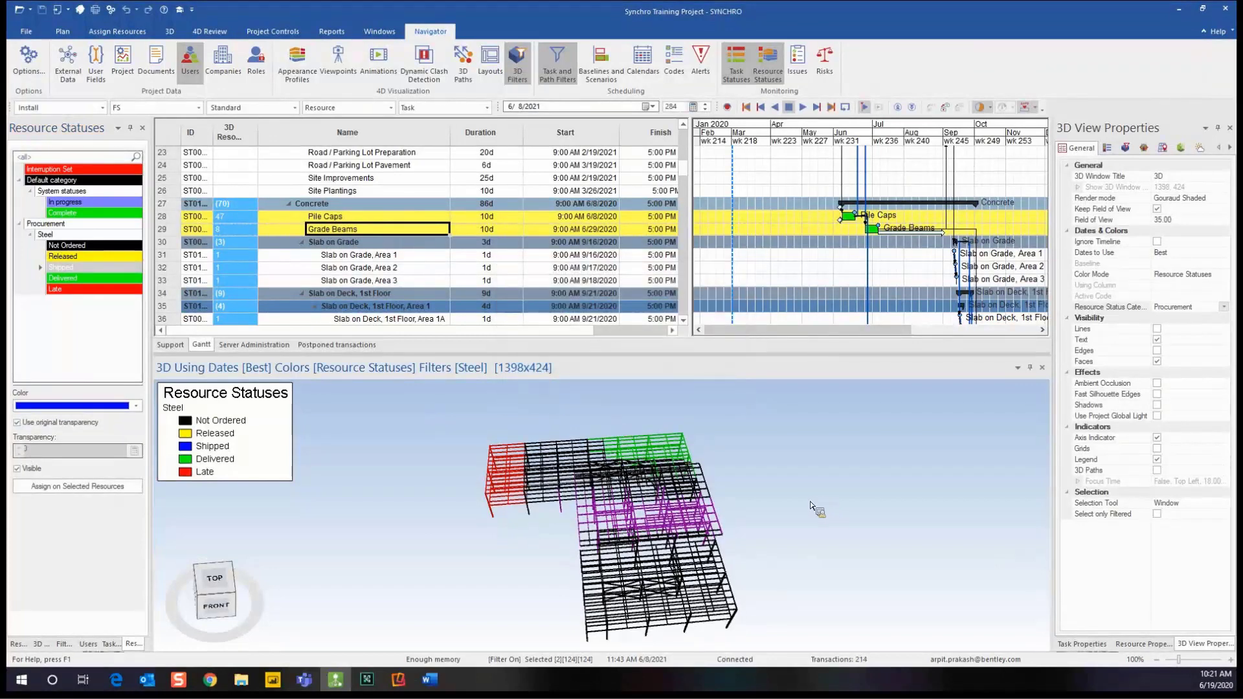
pyautogui.click(782, 519)
# - Assign the Released status to the steel bays at the front end of the building, using the current or next valid date
pyautogui.moveTo(508, 576); pyautogui.dragTo(485, 535, button='middle')
pyautogui.moveTo(539, 627)
pyautogui.mouseDown(button='middle')
pyautogui.moveTo(528, 627)
pyautogui.moveTo(529, 555)
pyautogui.mouseUp(button='middle')
pyautogui.moveTo(540, 561); pyautogui.dragTo(751, 621)
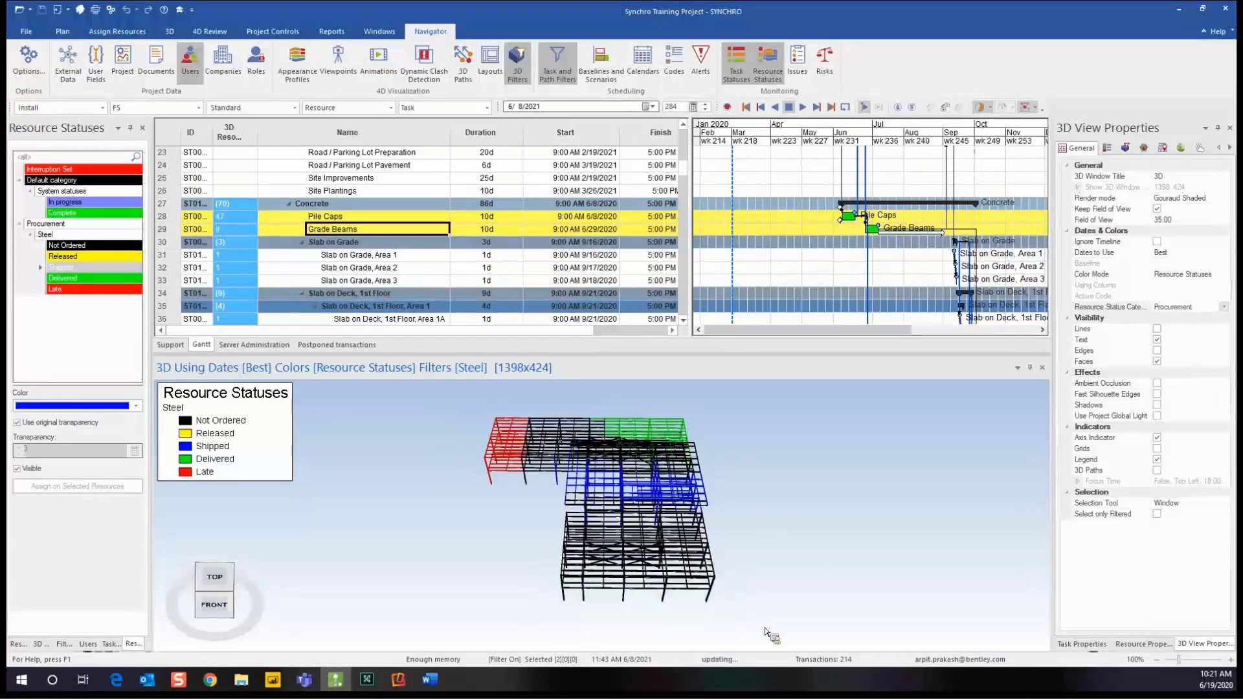
pyautogui.click(87, 257)
pyautogui.click(87, 489)
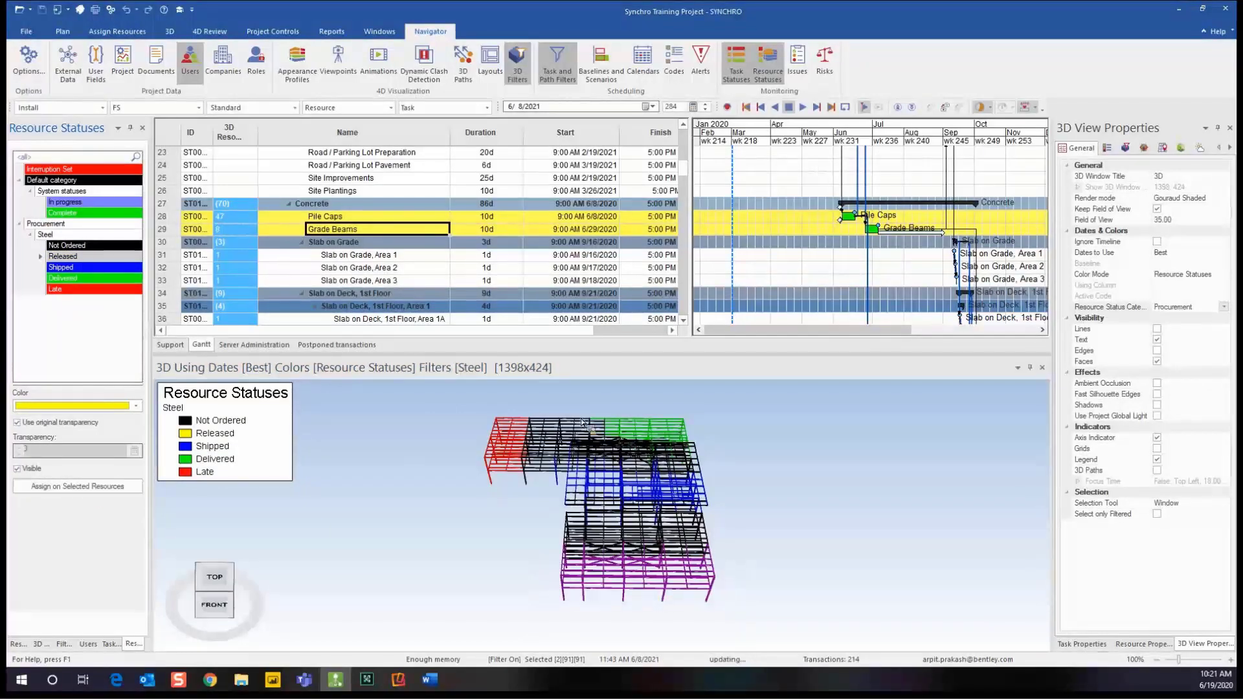
pyautogui.click(541, 388)
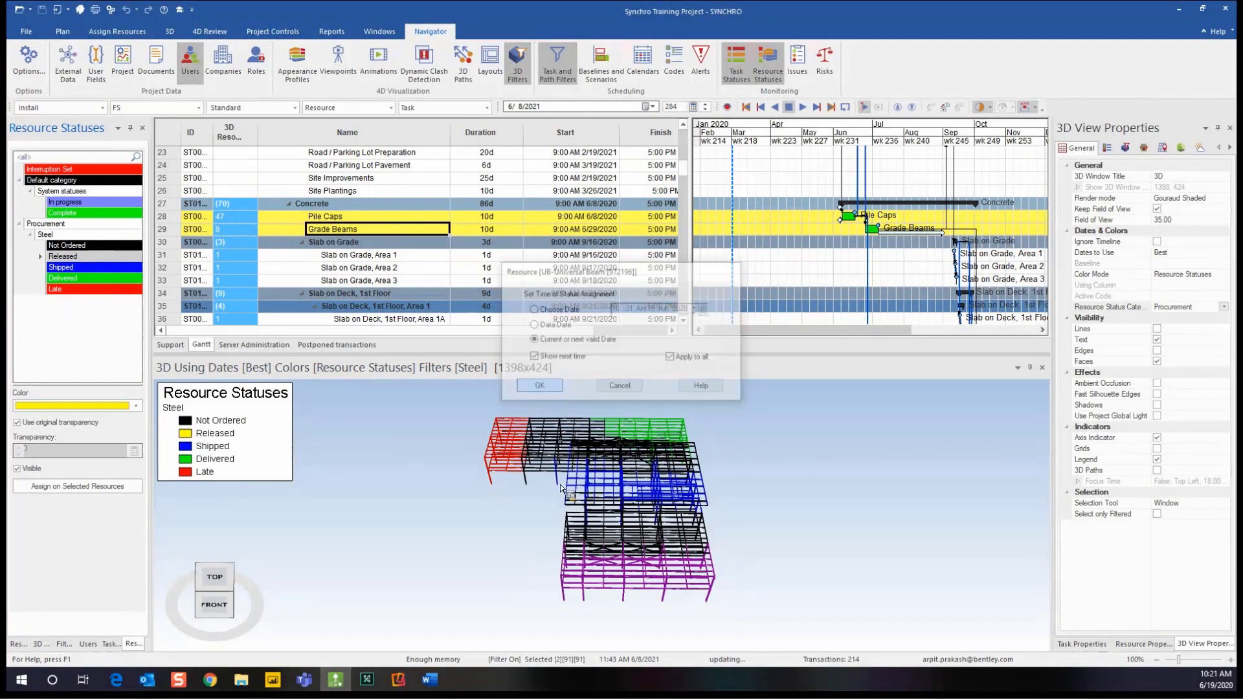
pyautogui.click(889, 513)
# - Examine the procurement status colors across the steel model from different angles and distances
pyautogui.moveTo(520, 554); pyautogui.dragTo(616, 549, button='middle')
pyautogui.moveTo(616, 549); pyautogui.dragTo(667, 581, button='right')
pyautogui.moveTo(667, 582); pyautogui.dragTo(614, 590, button='middle')
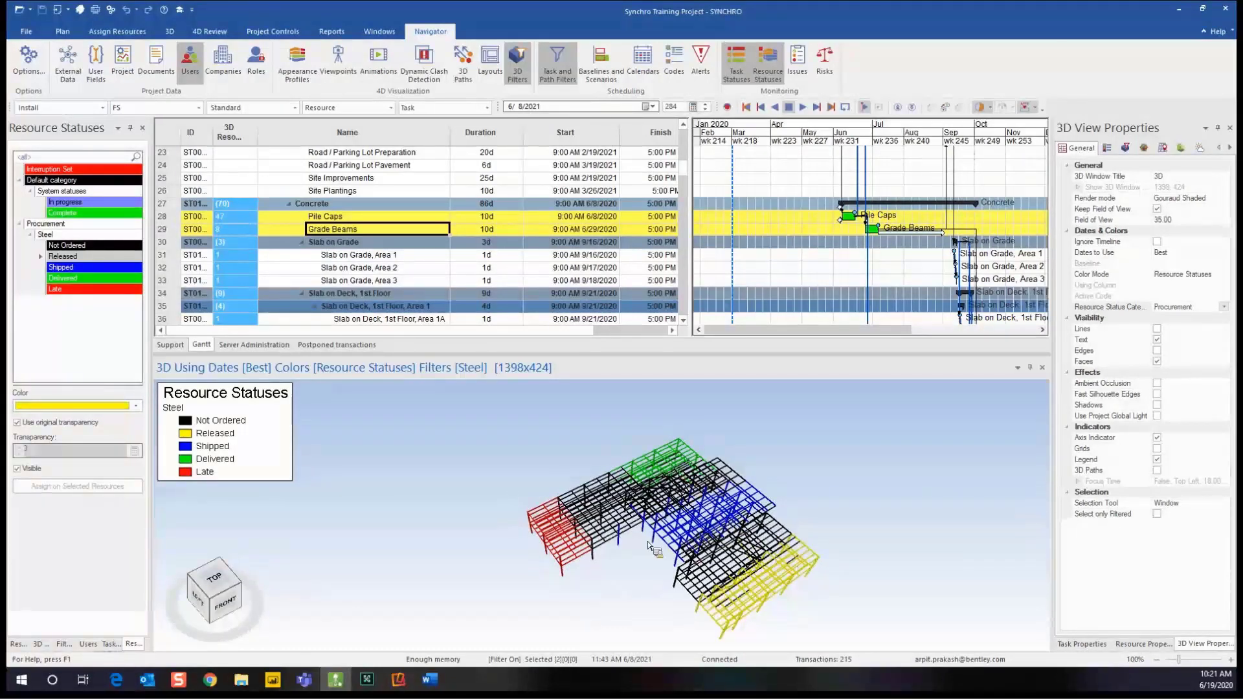
pyautogui.moveTo(654, 518); pyautogui.dragTo(756, 556, button='middle')
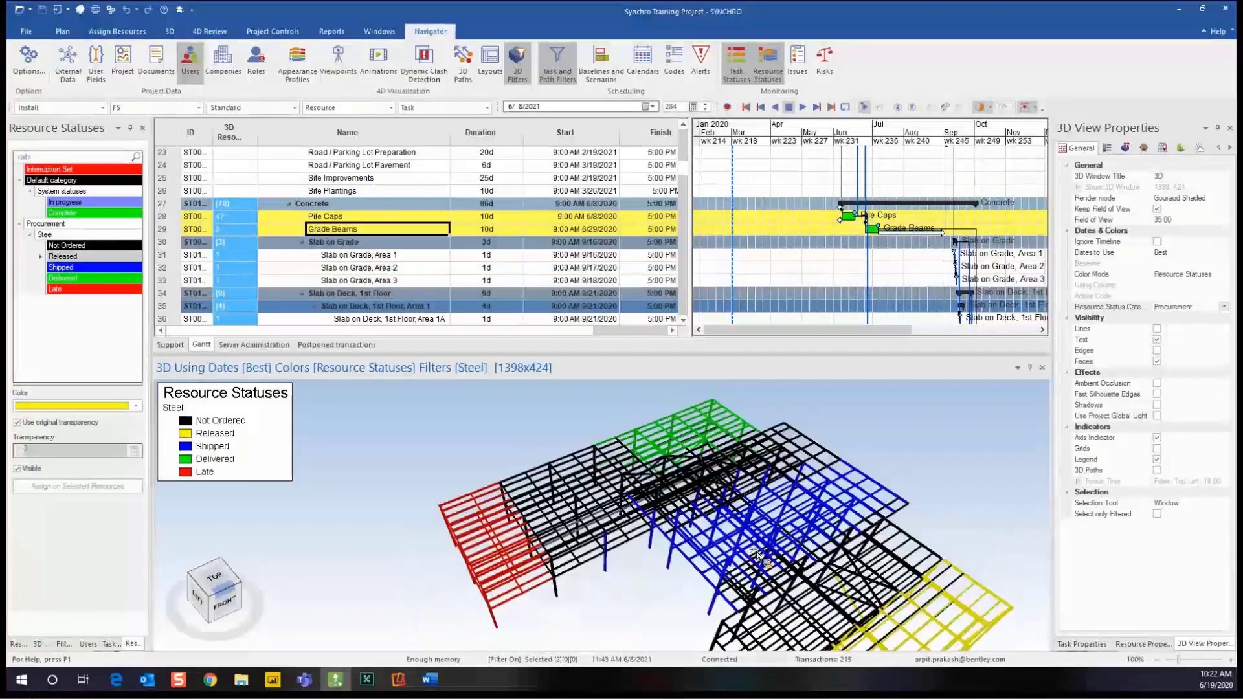
pyautogui.scroll(-2, 764, 521)
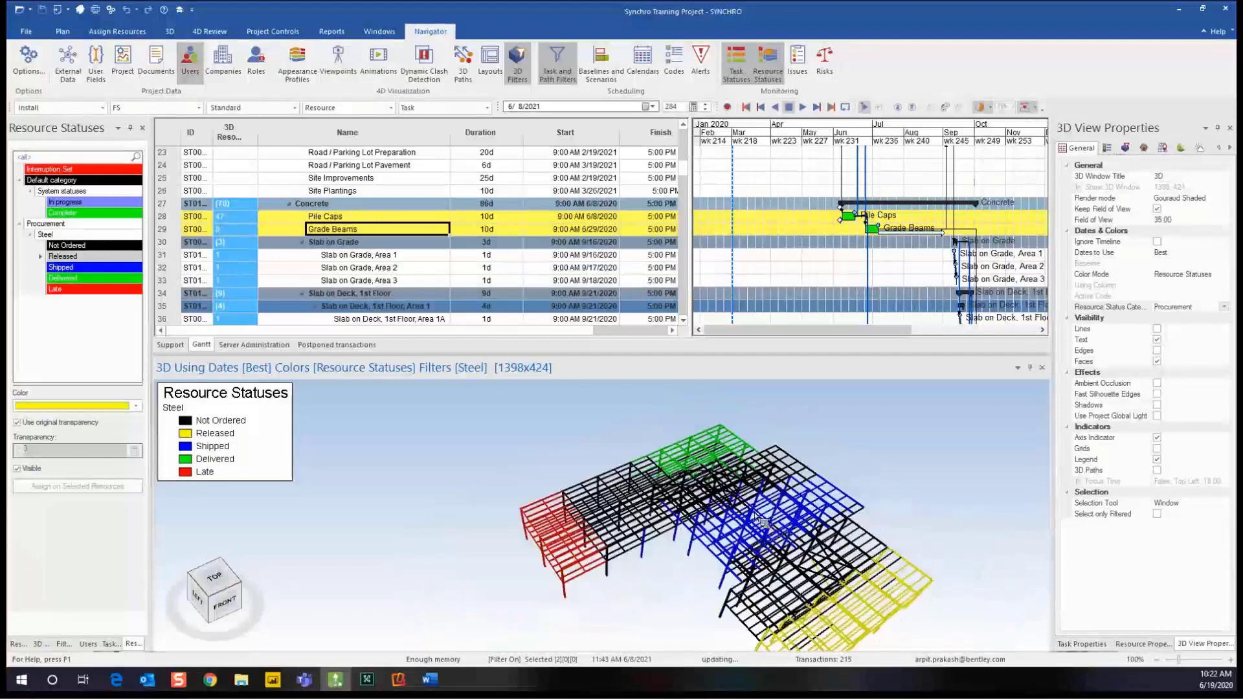
pyautogui.scroll(-2, 718, 490)
pyautogui.scroll(-2, 719, 490)
pyautogui.scroll(-1, 657, 532)
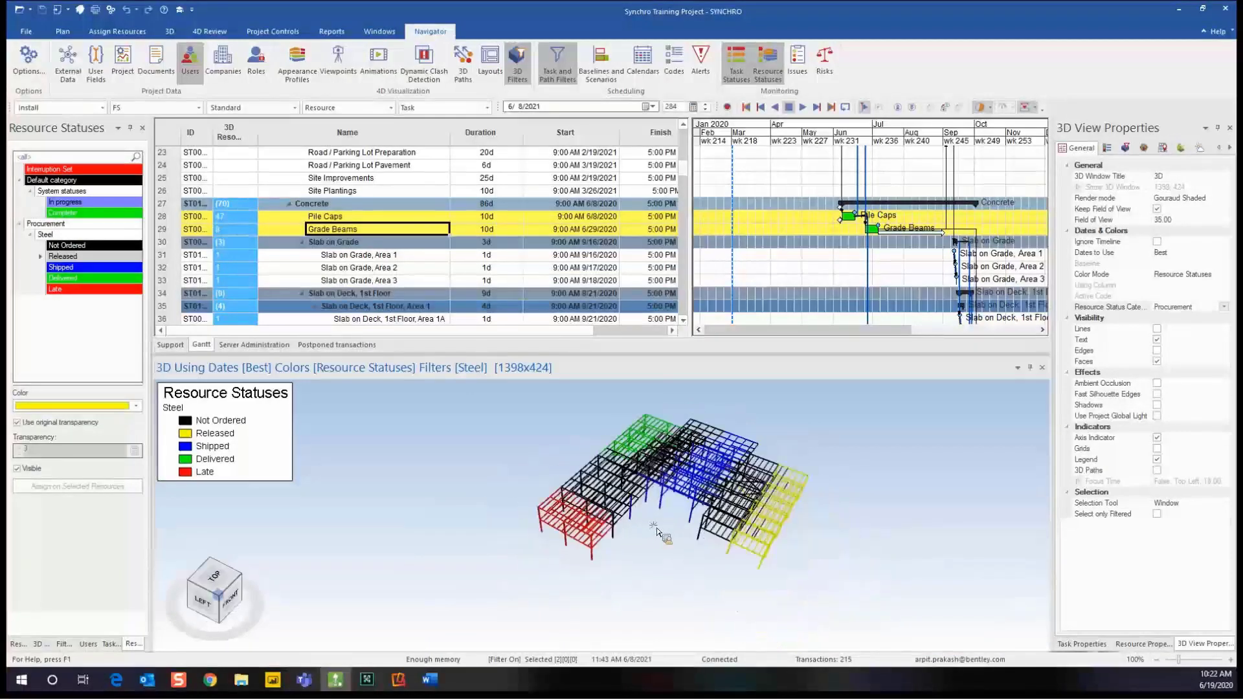
pyautogui.moveTo(650, 528); pyautogui.dragTo(652, 528, button='middle')
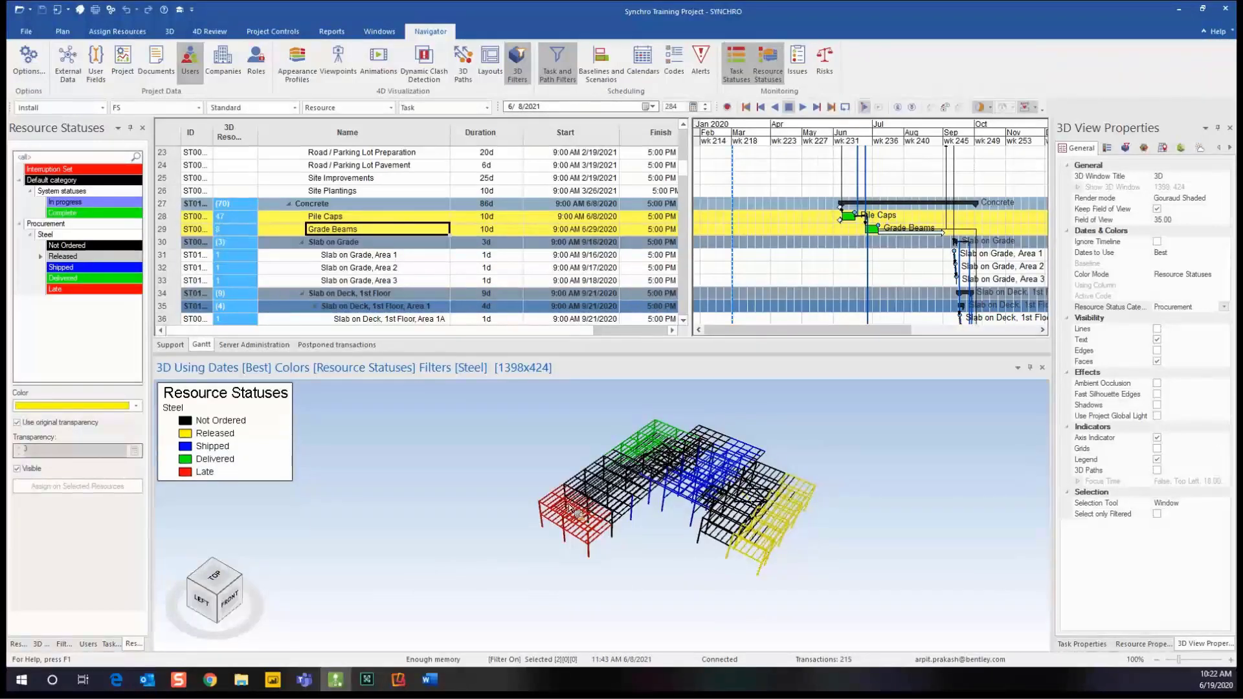
# - Start a Microsoft Excel export to a file named Materials on the Desktop and proceed to its object export settings
pyautogui.click(26, 31)
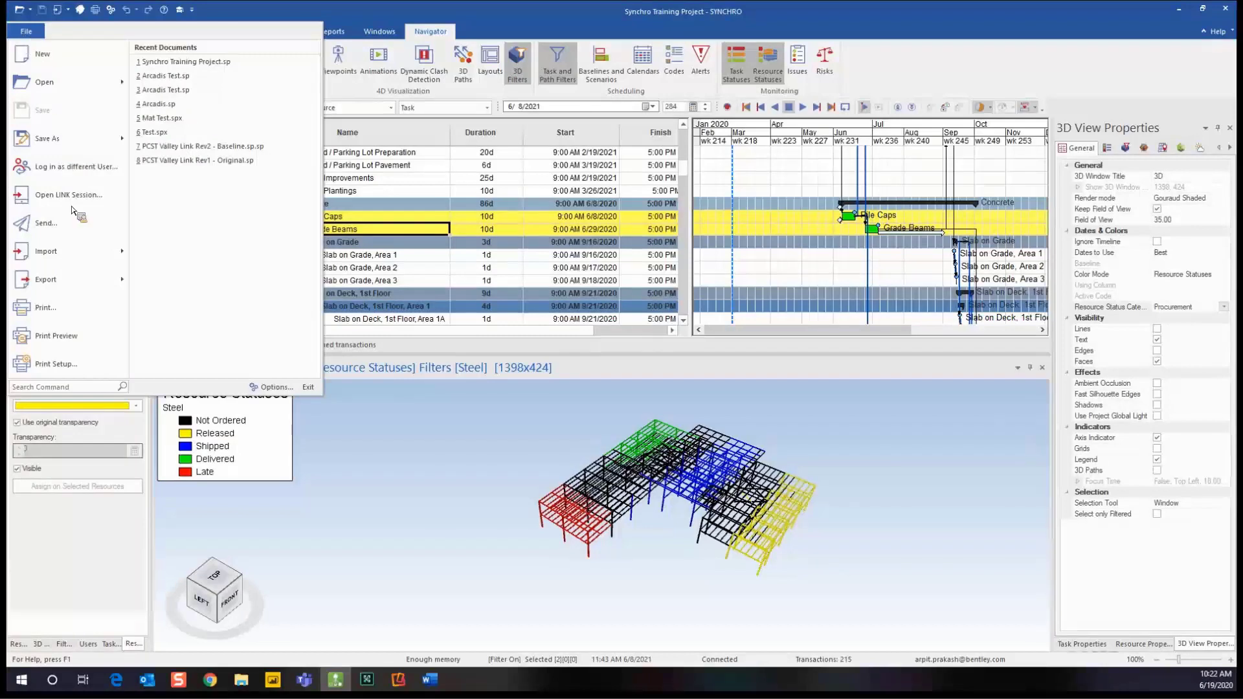
pyautogui.moveTo(126, 288)
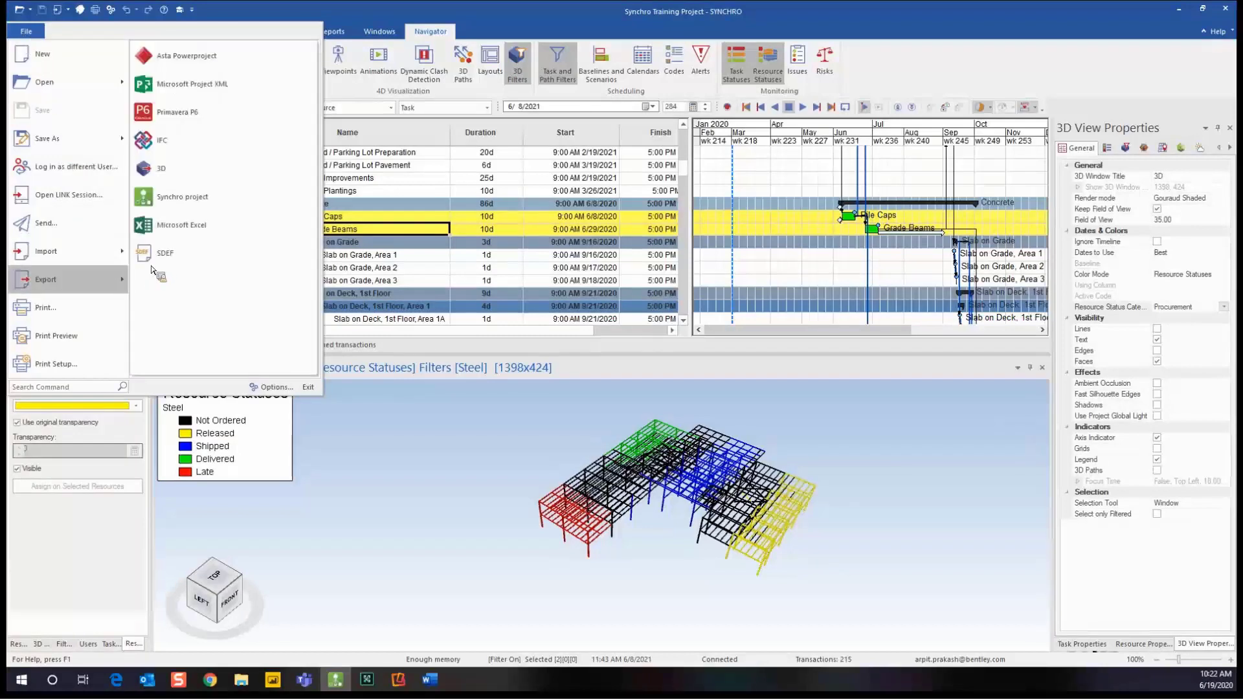
pyautogui.click(177, 235)
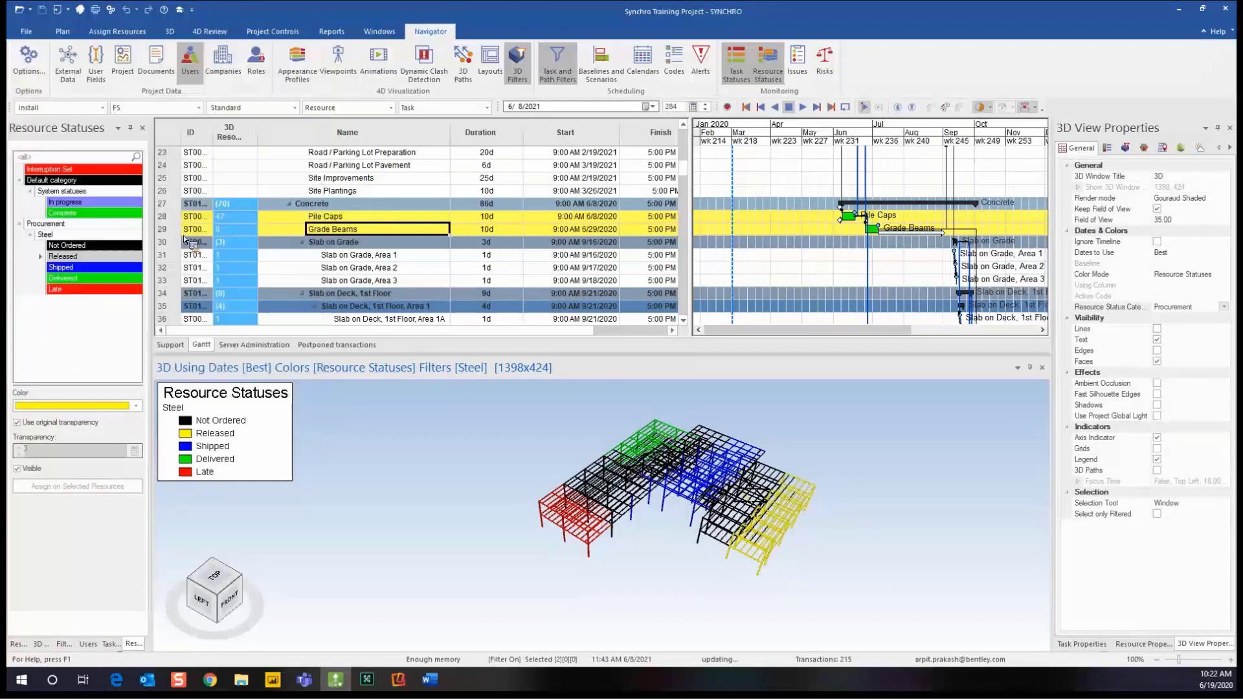
pyautogui.write('M')
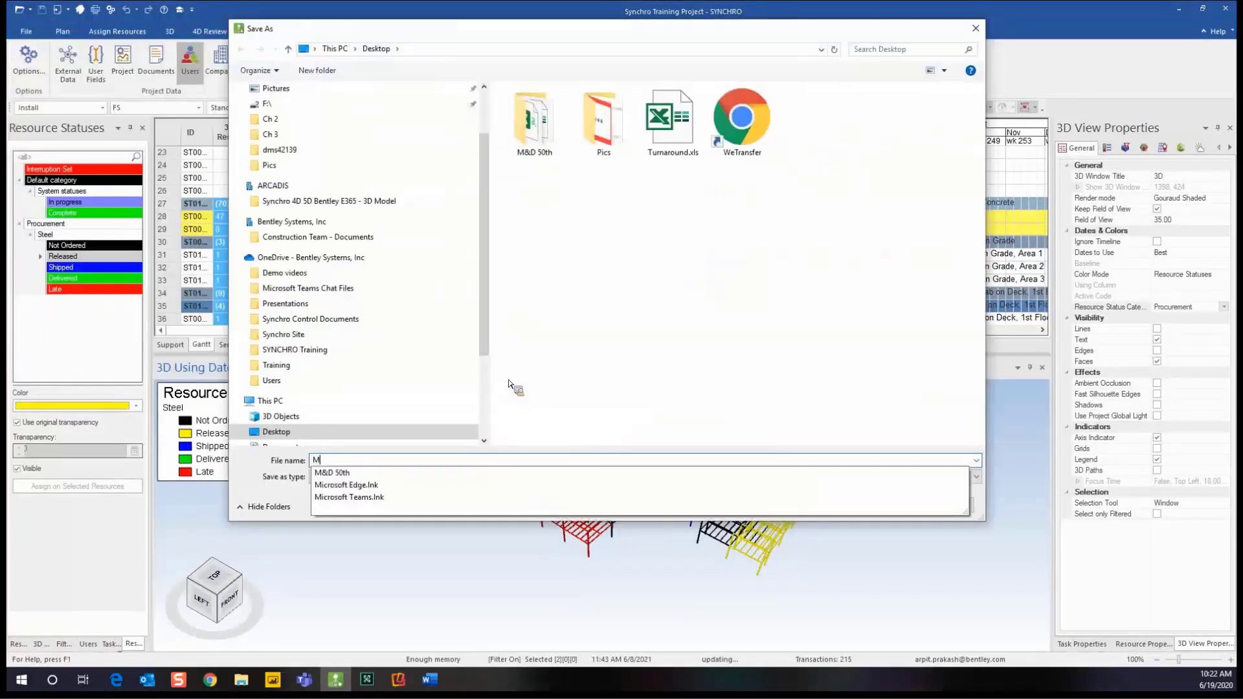
pyautogui.write('aterials')
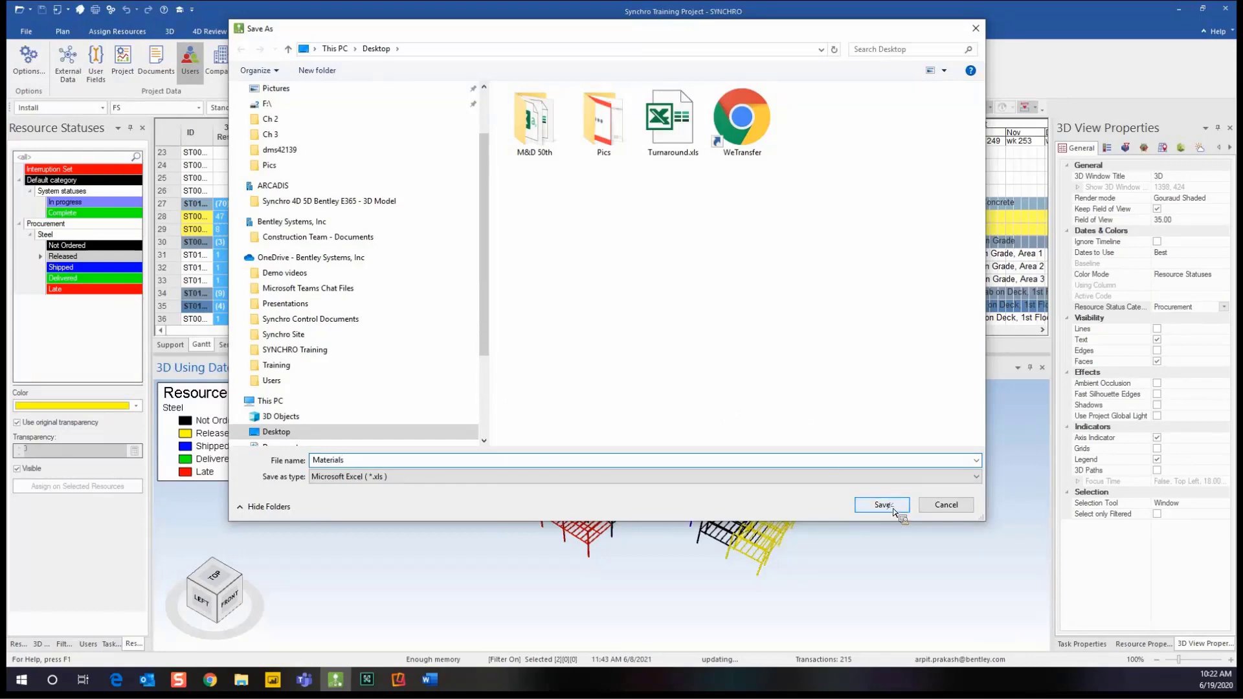
pyautogui.click(882, 505)
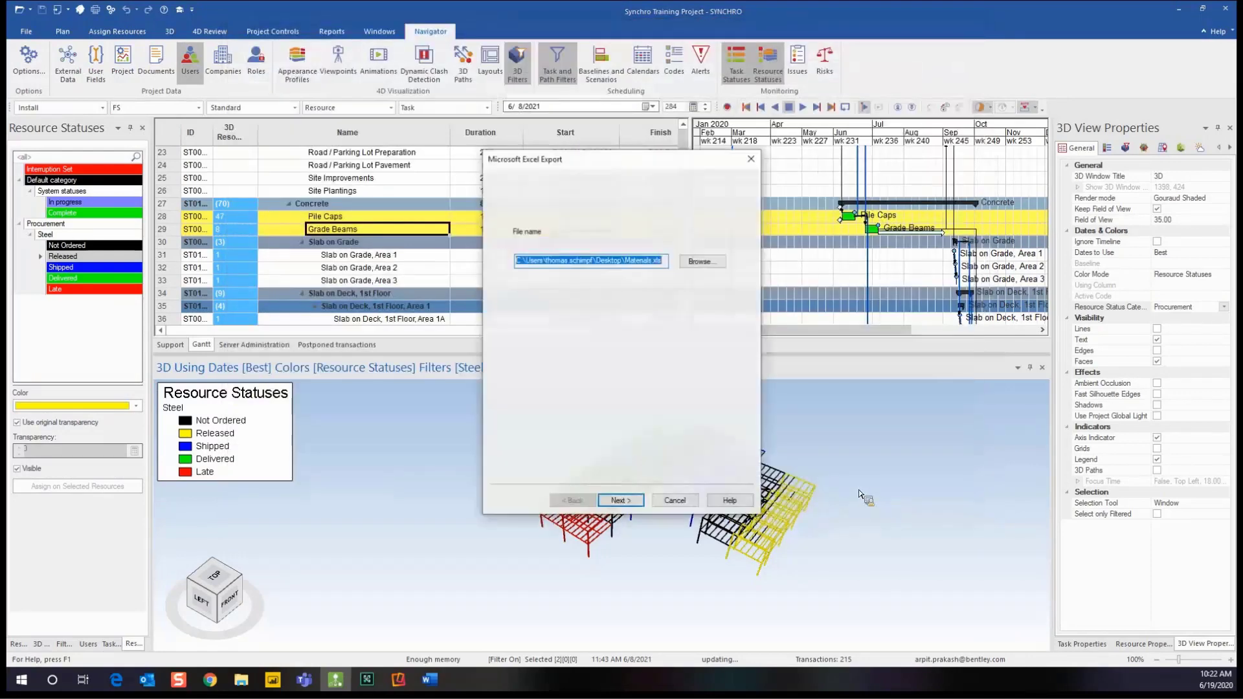
pyautogui.click(634, 507)
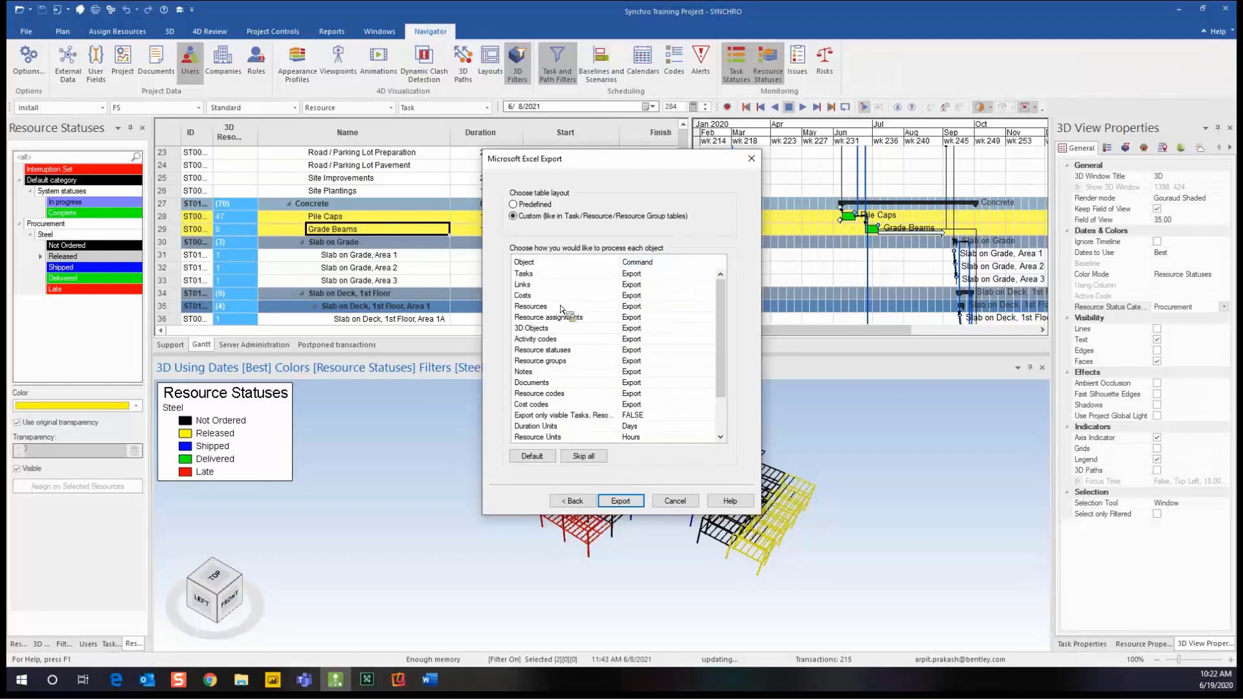
# - Run and finish the Excel export with all listed objects included, and maximize the resulting Materials workbook in Excel
pyautogui.scroll(-2, 578, 335)
pyautogui.scroll(2, 579, 336)
pyautogui.click(620, 501)
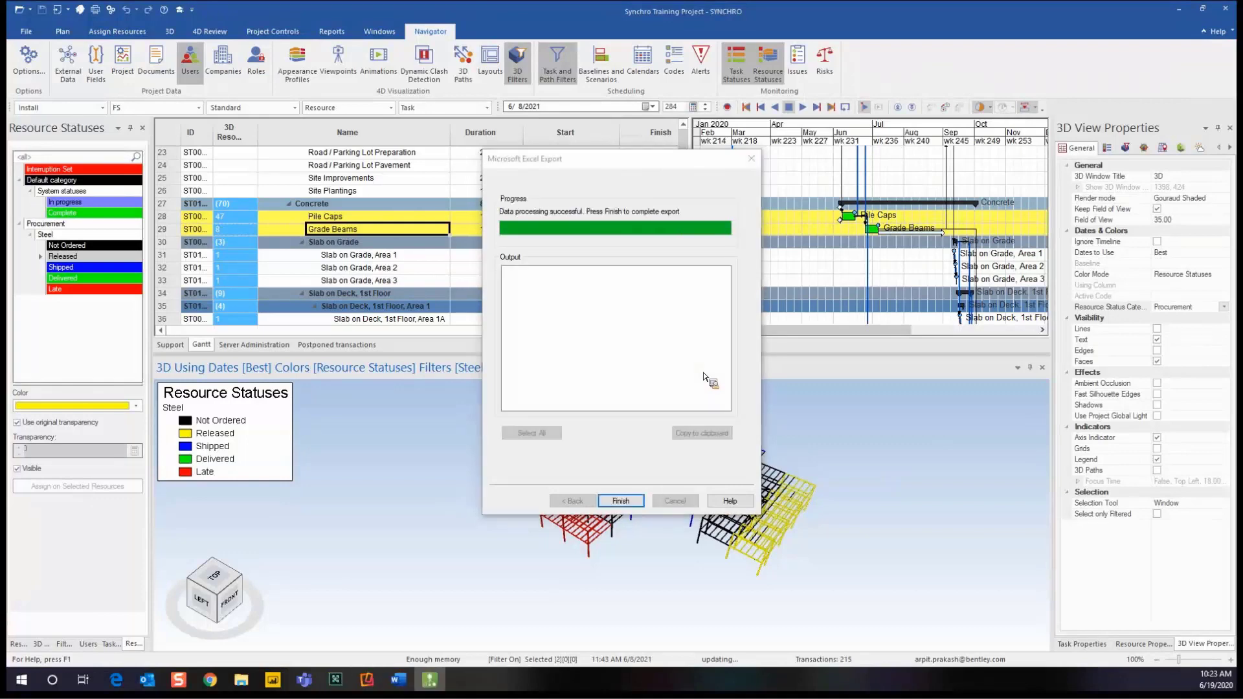
pyautogui.click(623, 502)
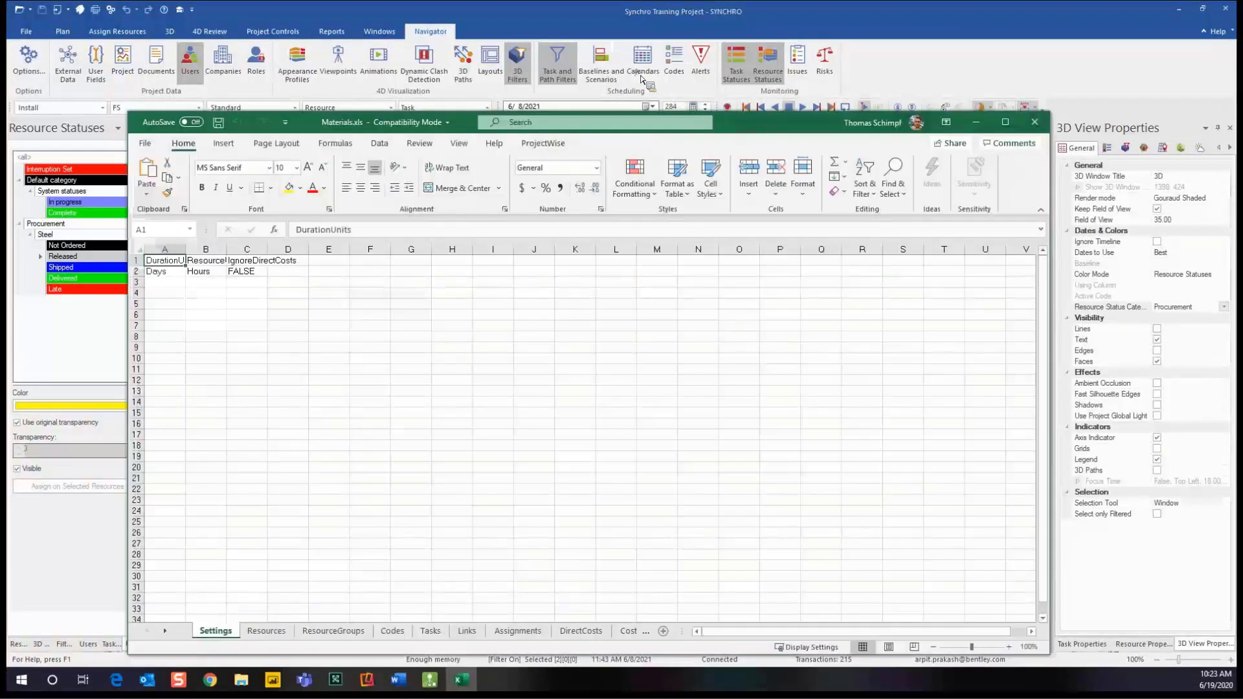
pyautogui.moveTo(835, 122); pyautogui.dragTo(834, 78)
pyautogui.click(994, 72)
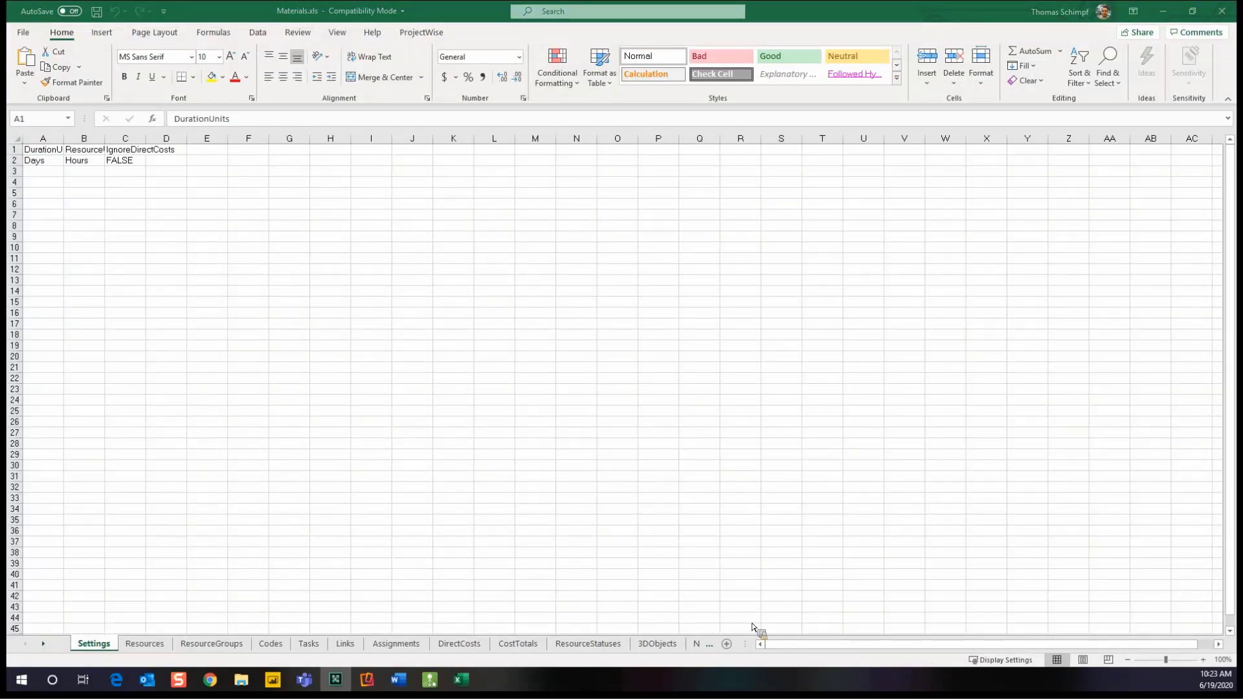
# - Expand the sheet tab area and look through the Resources, Codes, Tasks and ResourceStatuses sheets
pyautogui.click(834, 647)
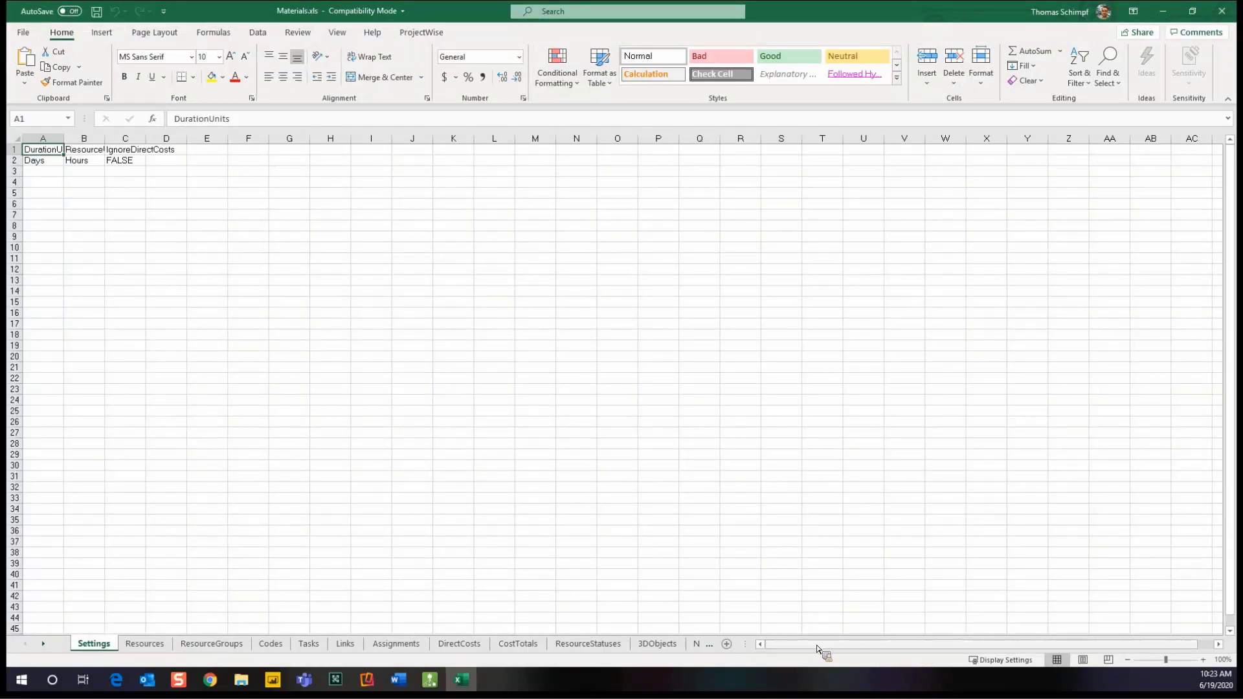
pyautogui.moveTo(777, 646); pyautogui.dragTo(958, 646)
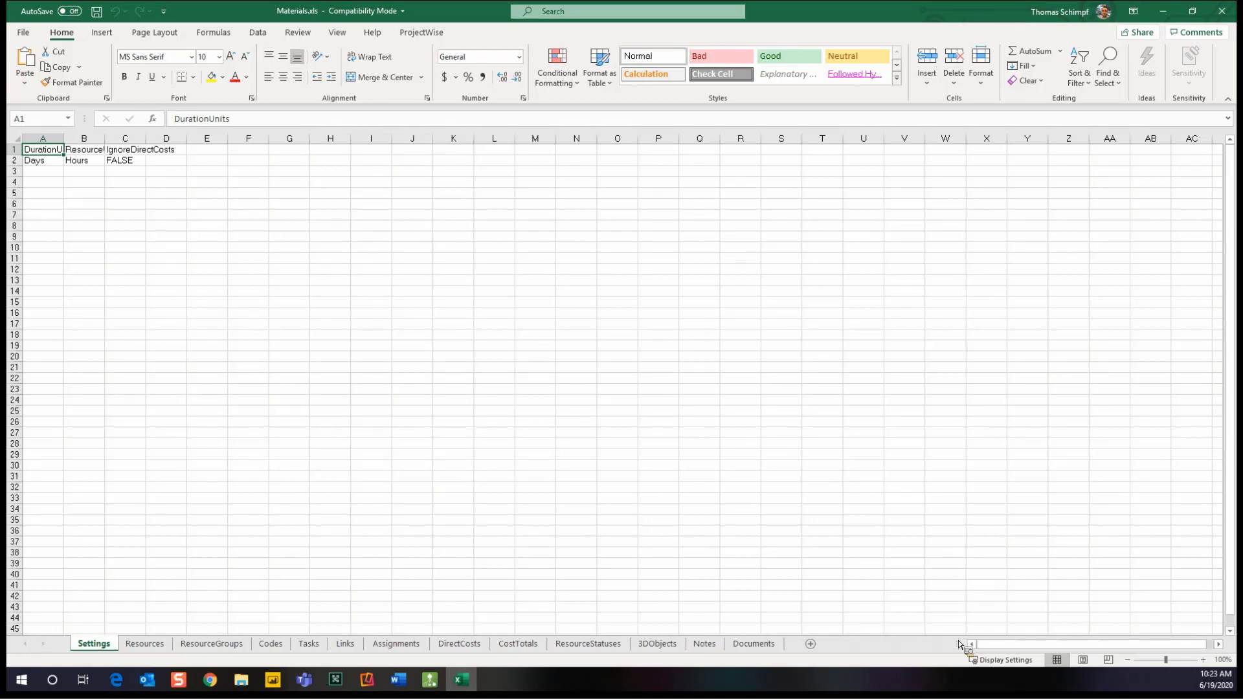
pyautogui.click(136, 645)
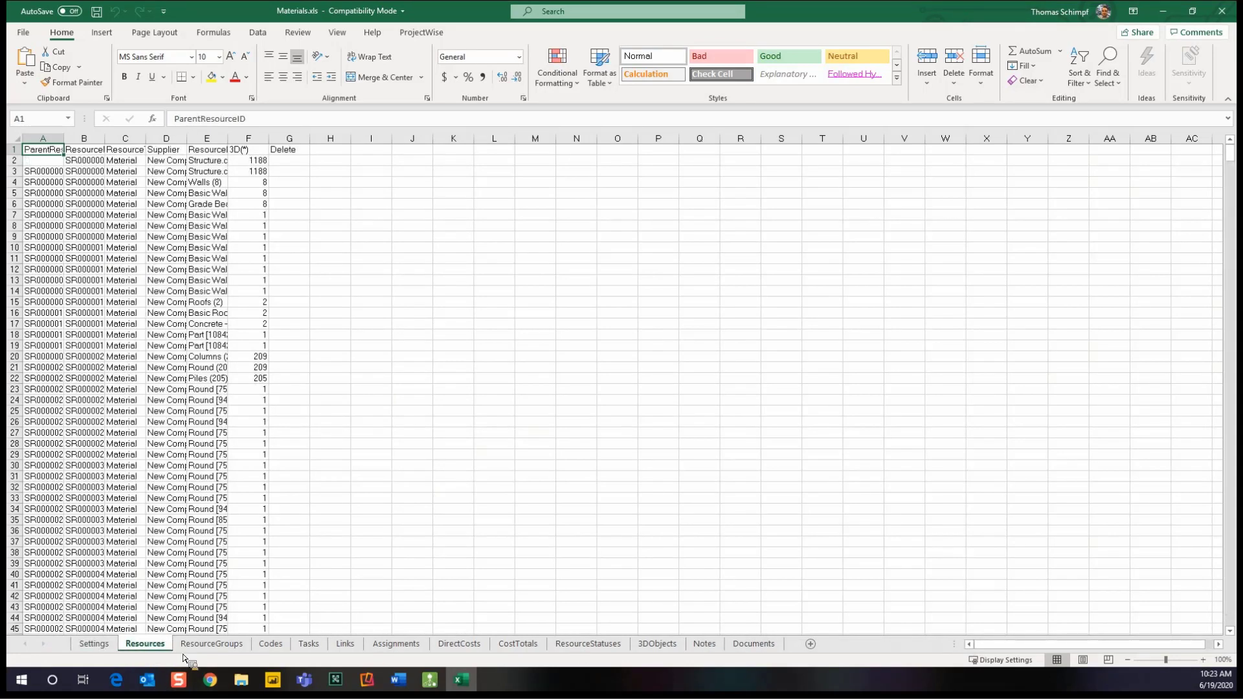
pyautogui.click(271, 644)
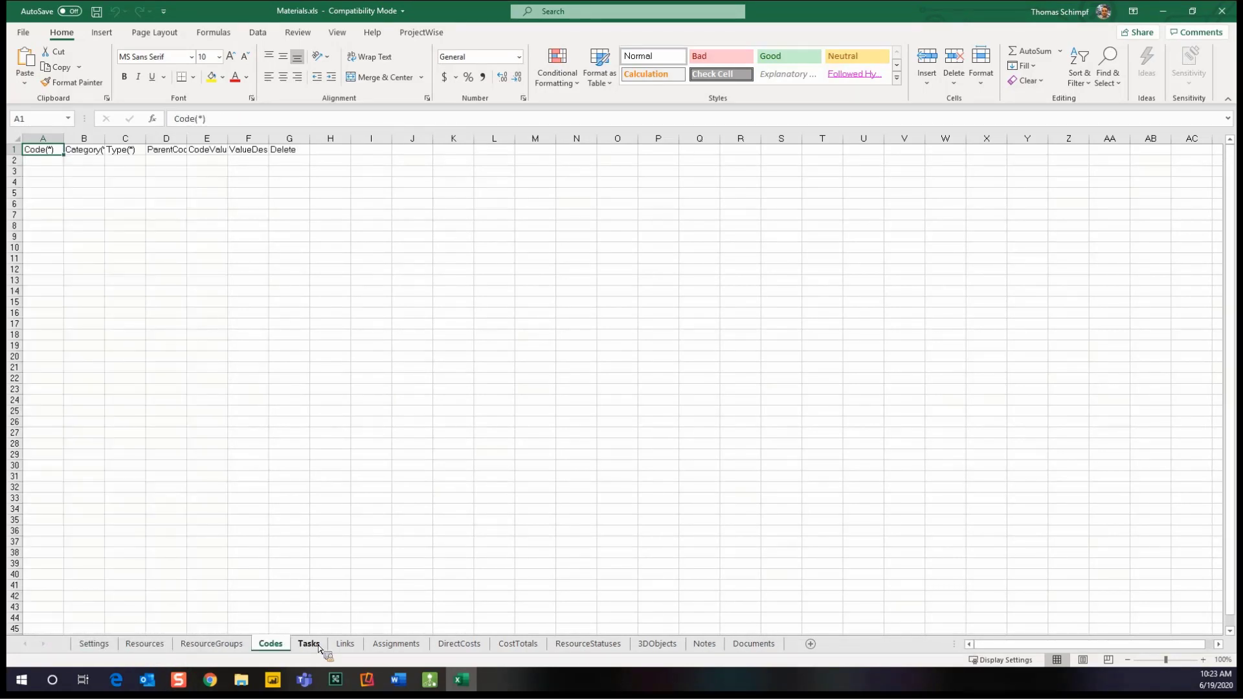
pyautogui.click(309, 645)
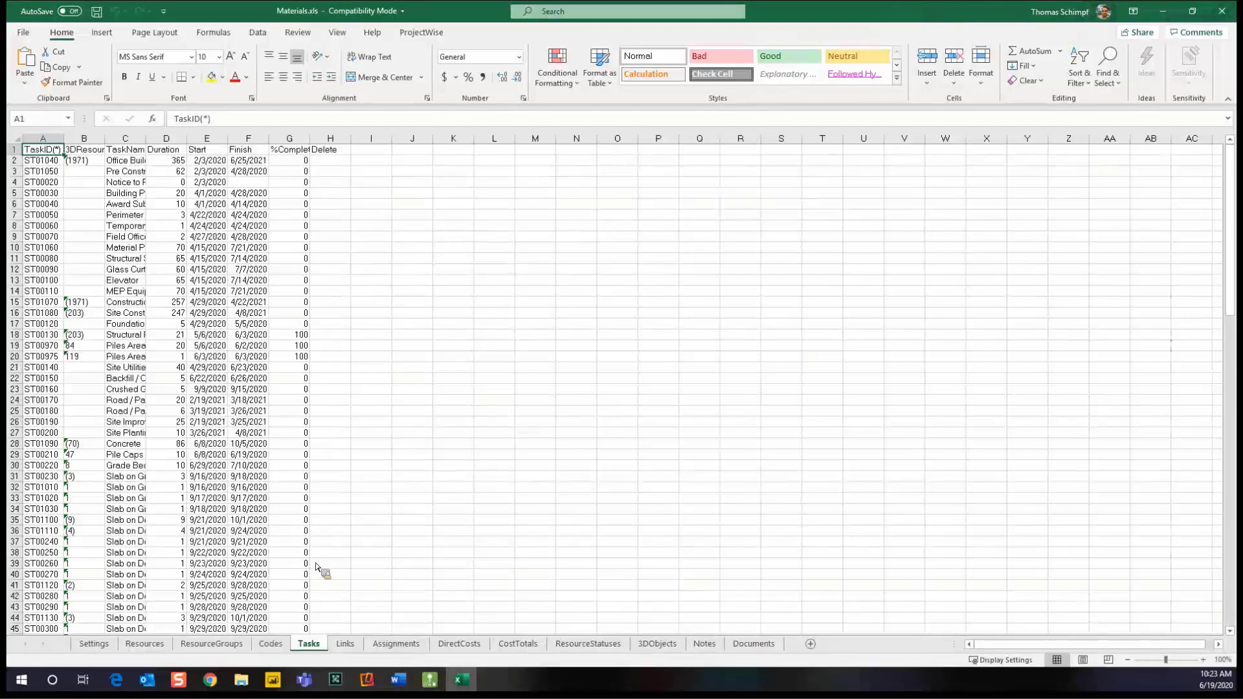
pyautogui.moveTo(424, 629); pyautogui.dragTo(586, 657)
pyautogui.click(587, 645)
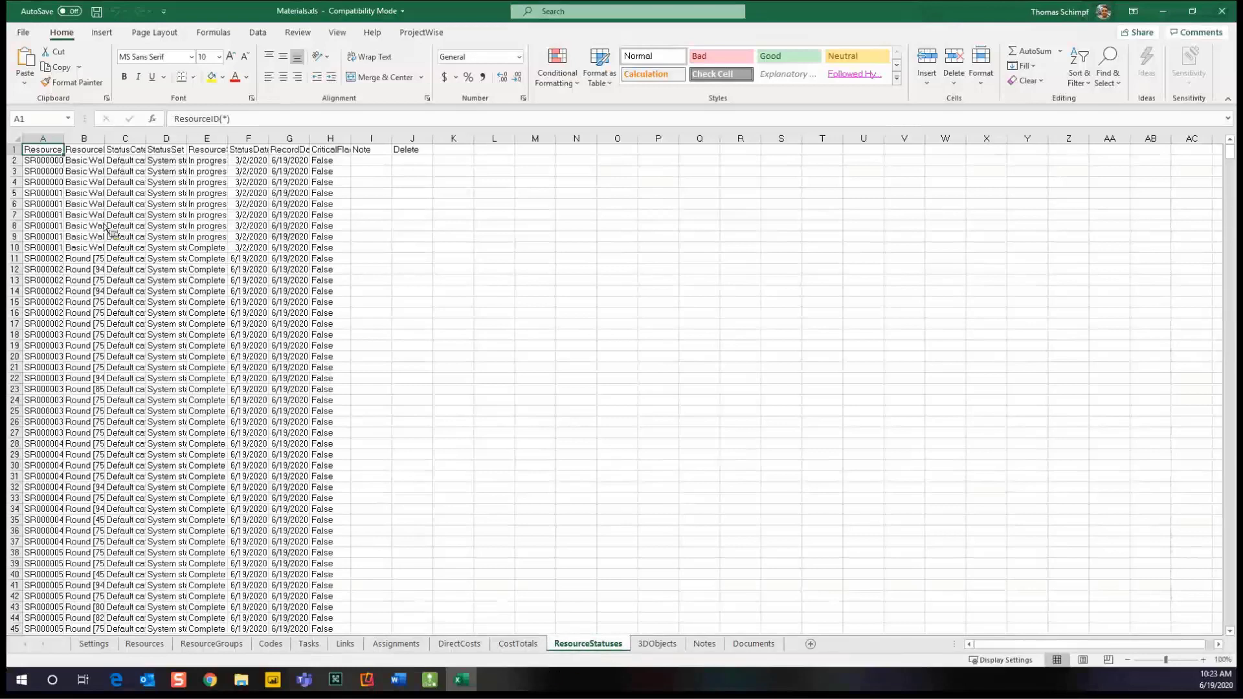
# - Auto-fit all columns of the ResourceStatuses sheet and add filters to its header row
pyautogui.click(18, 141)
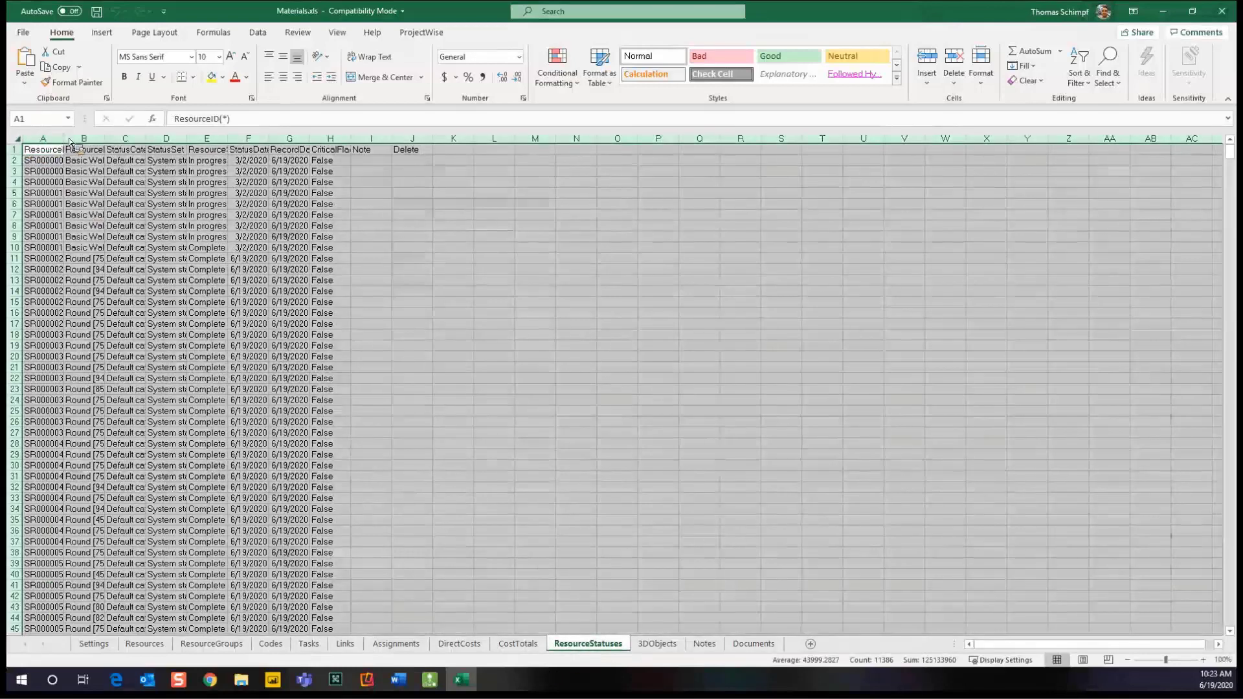
pyautogui.doubleClick(69, 142)
pyautogui.click(710, 279)
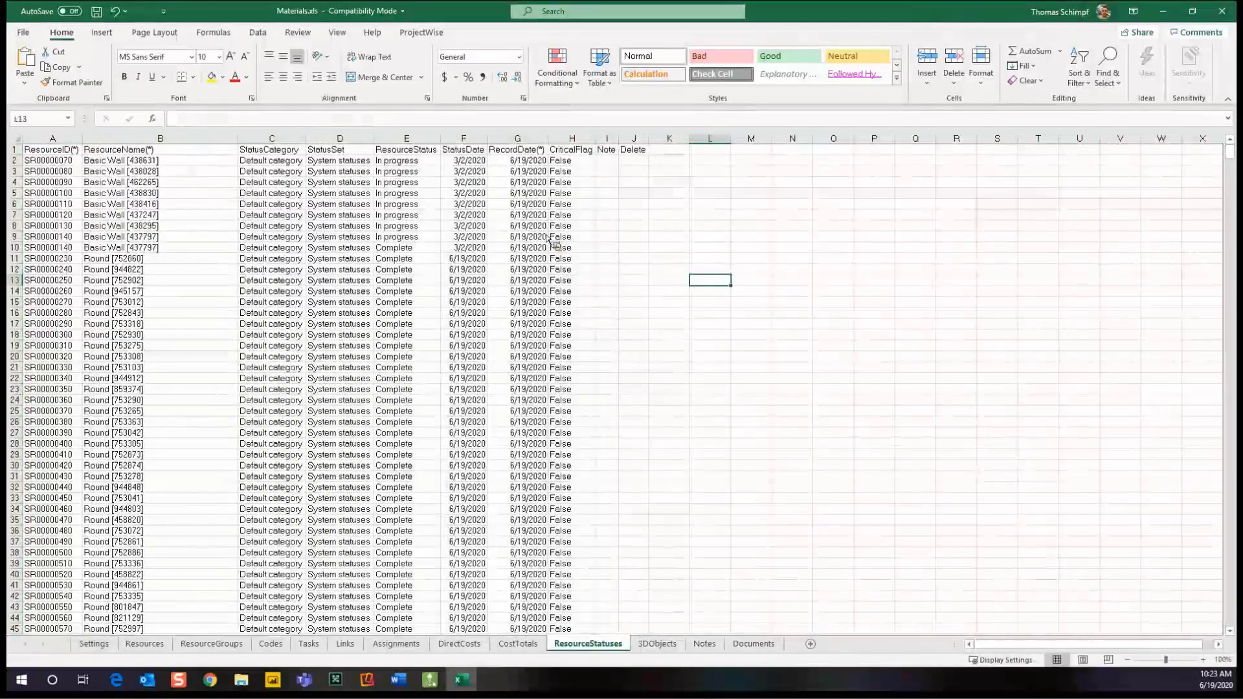
pyautogui.click(15, 149)
pyautogui.click(257, 32)
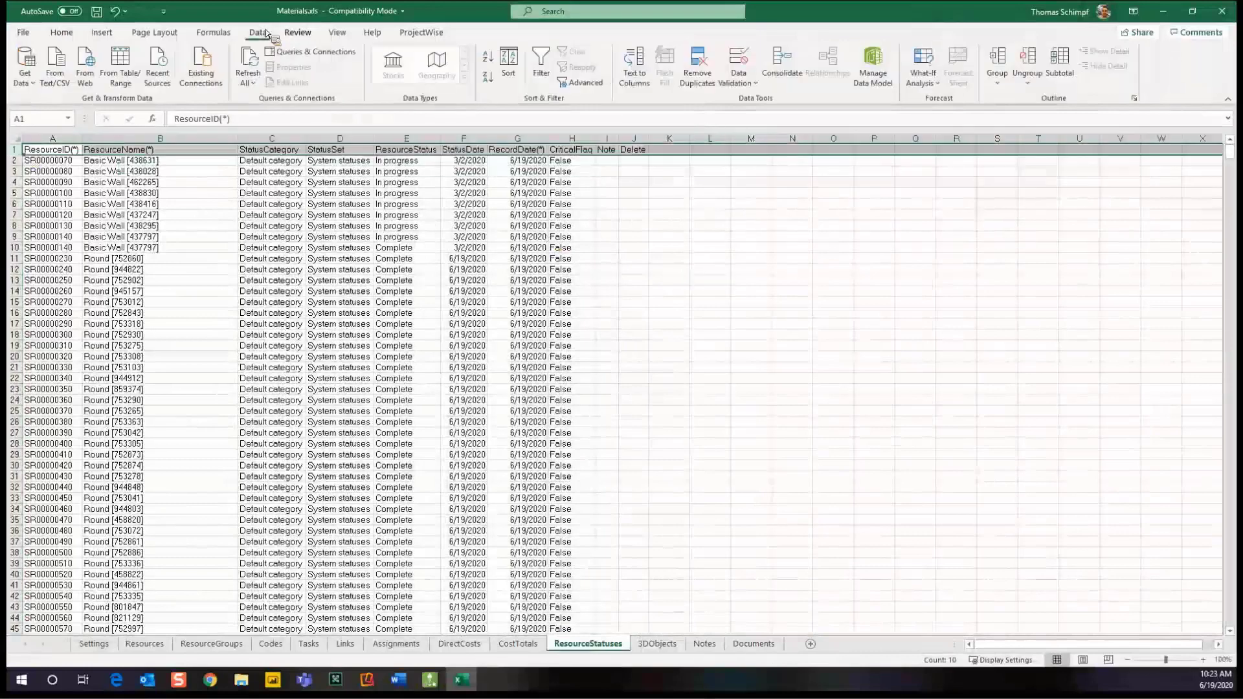
pyautogui.click(541, 61)
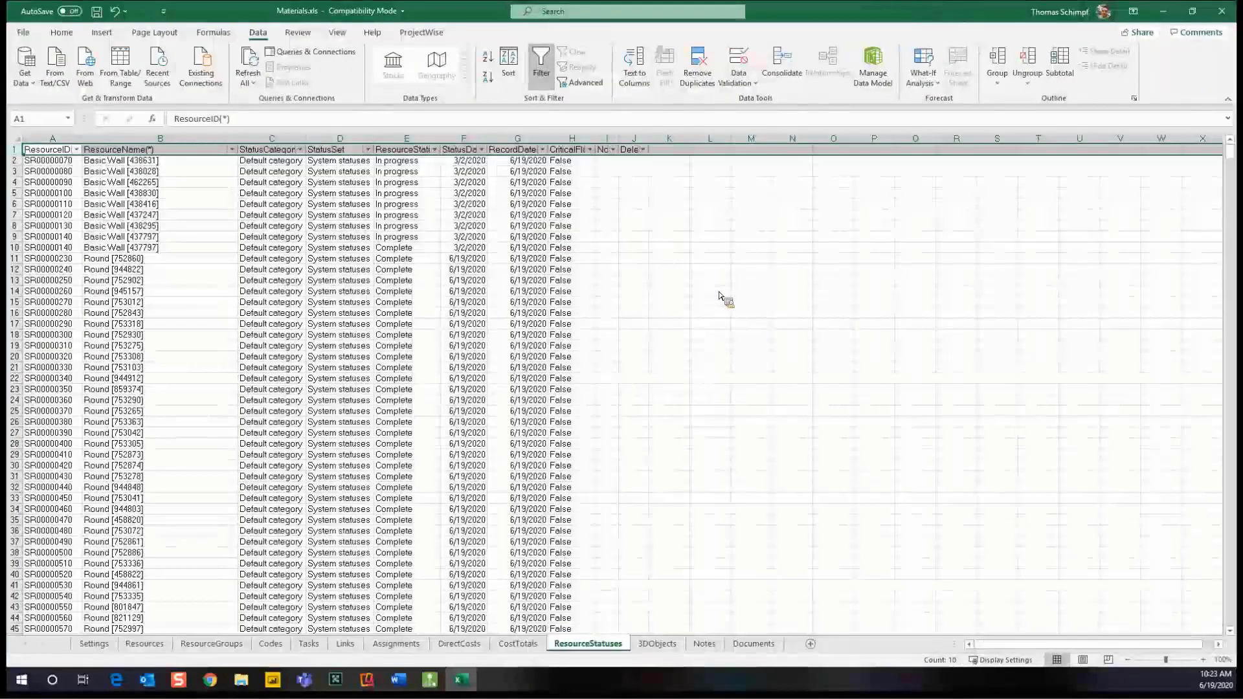
pyautogui.click(715, 293)
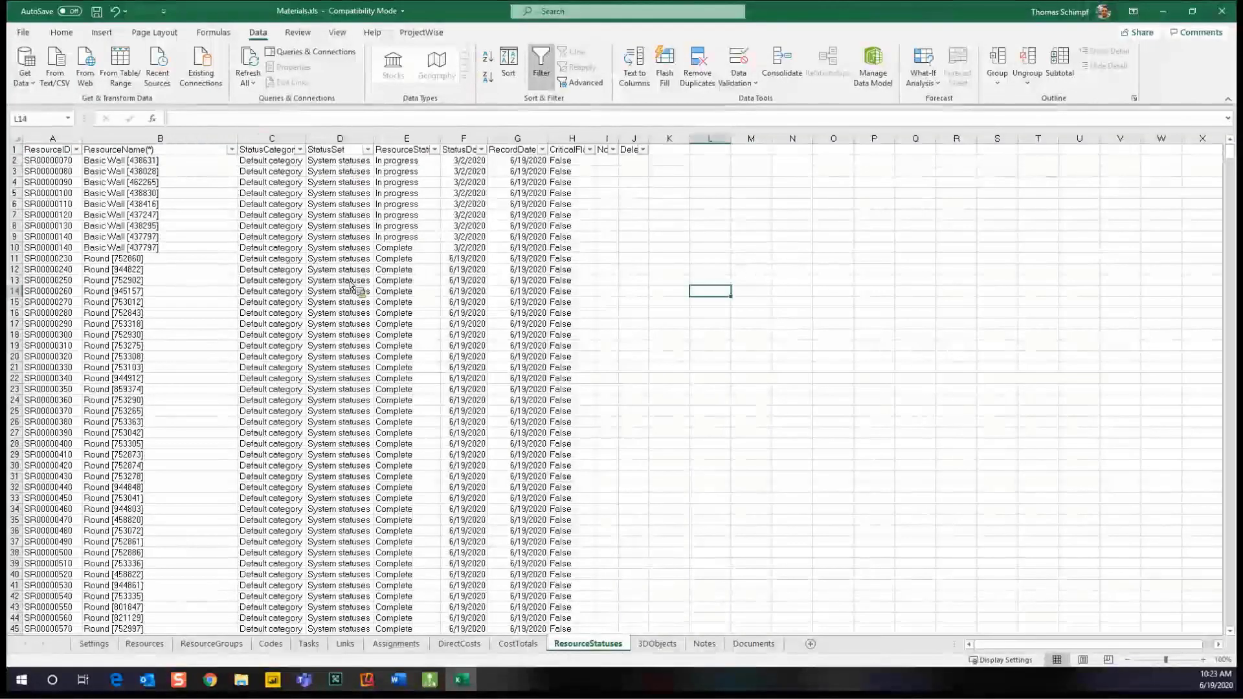
# - Filter the StatusSet column to show only Steel, excluding System statuses
pyautogui.scroll(-5, 334, 309)
pyautogui.scroll(5, 352, 259)
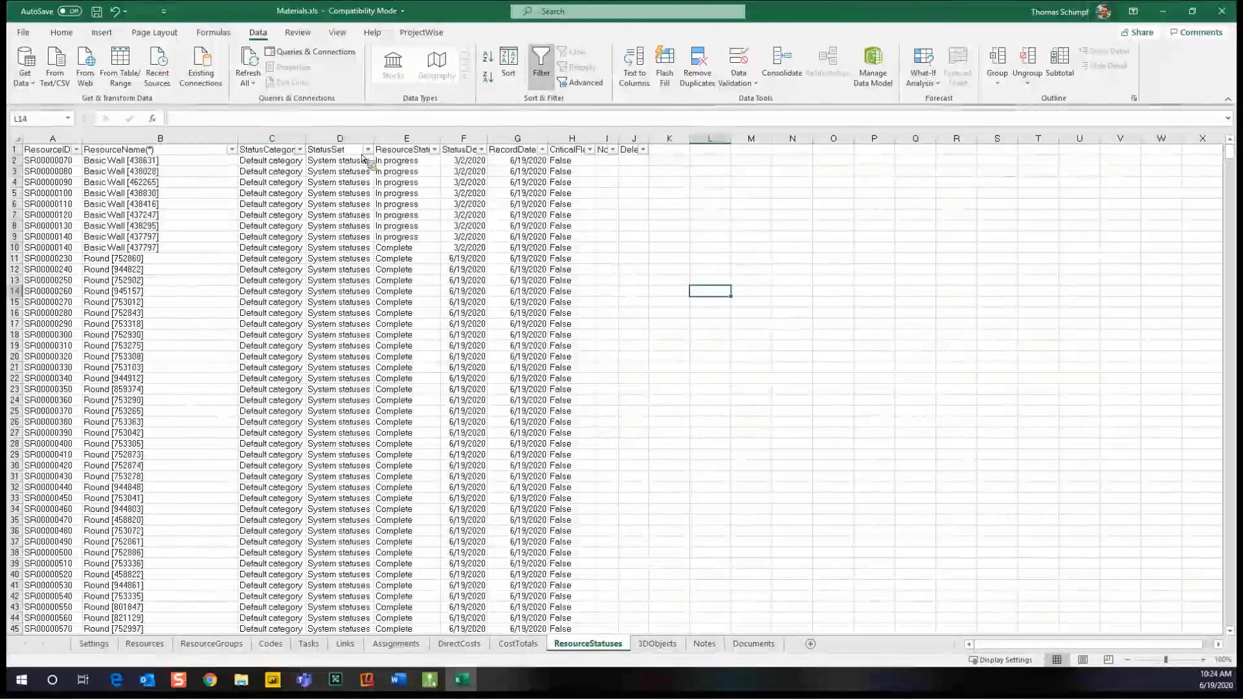
pyautogui.click(367, 149)
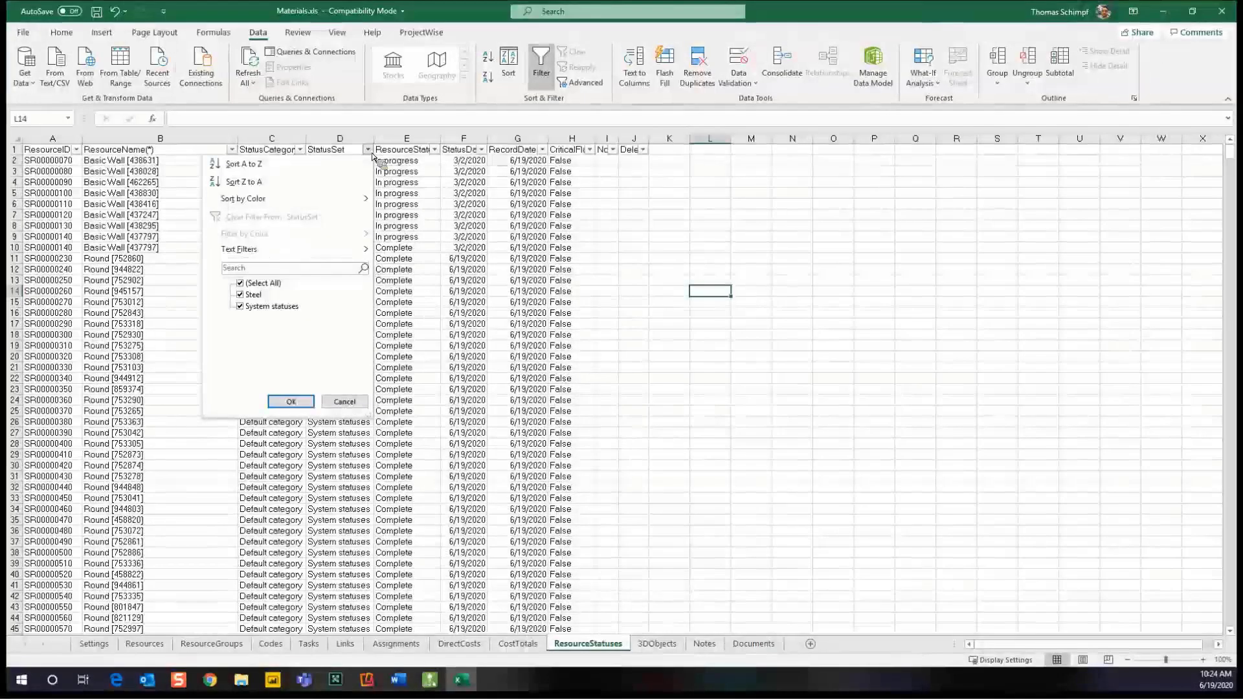
pyautogui.click(240, 306)
pyautogui.click(292, 402)
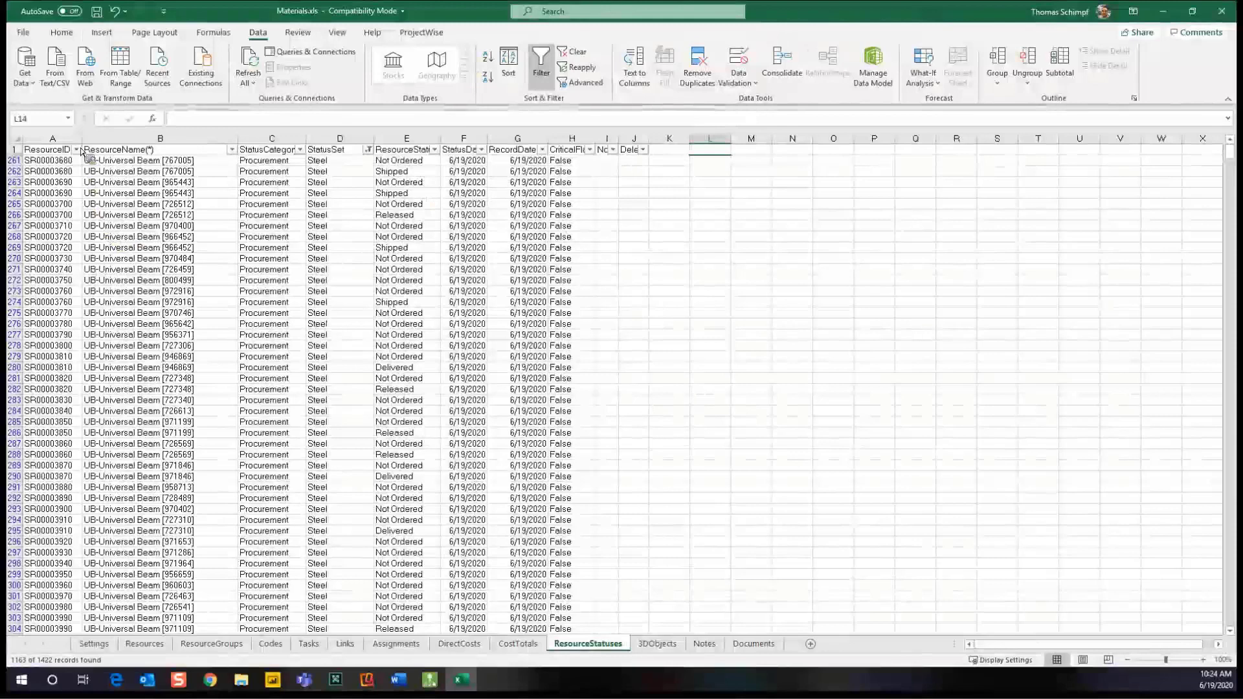
# - Widen the ResourceID column and sort the filtered rows by ResourceStatus from A to Z
pyautogui.moveTo(83, 139); pyautogui.dragTo(104, 139)
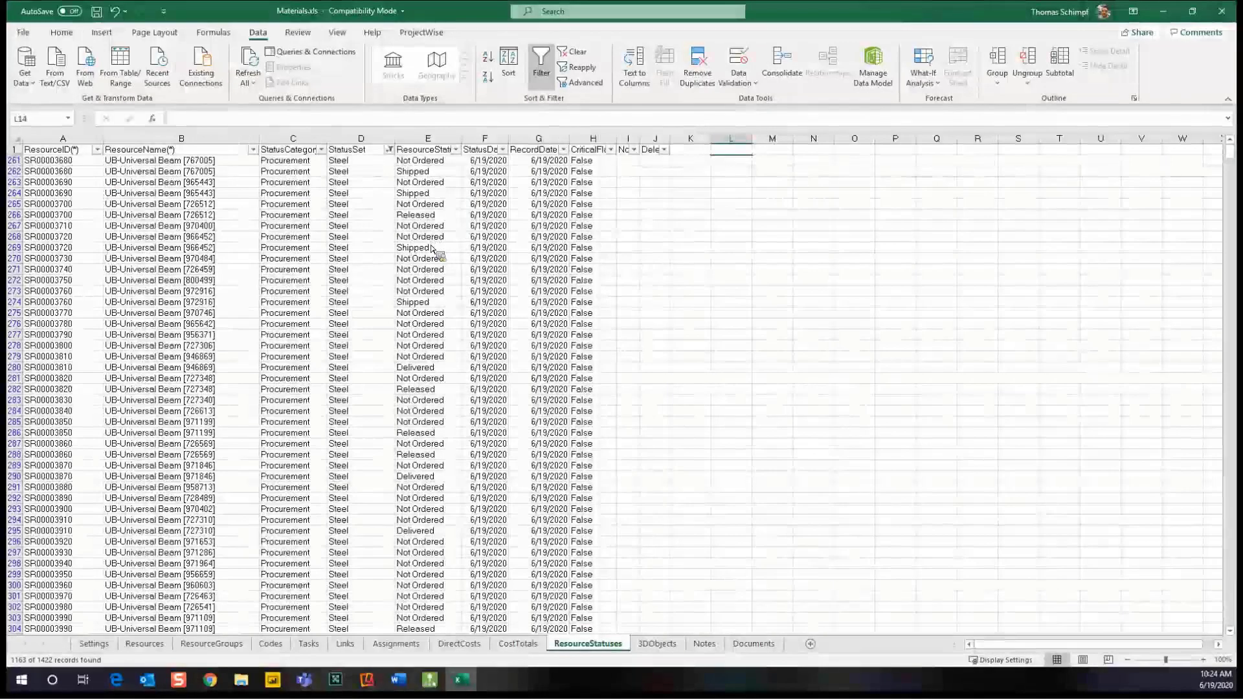
pyautogui.scroll(-10, 444, 394)
pyautogui.scroll(10, 452, 391)
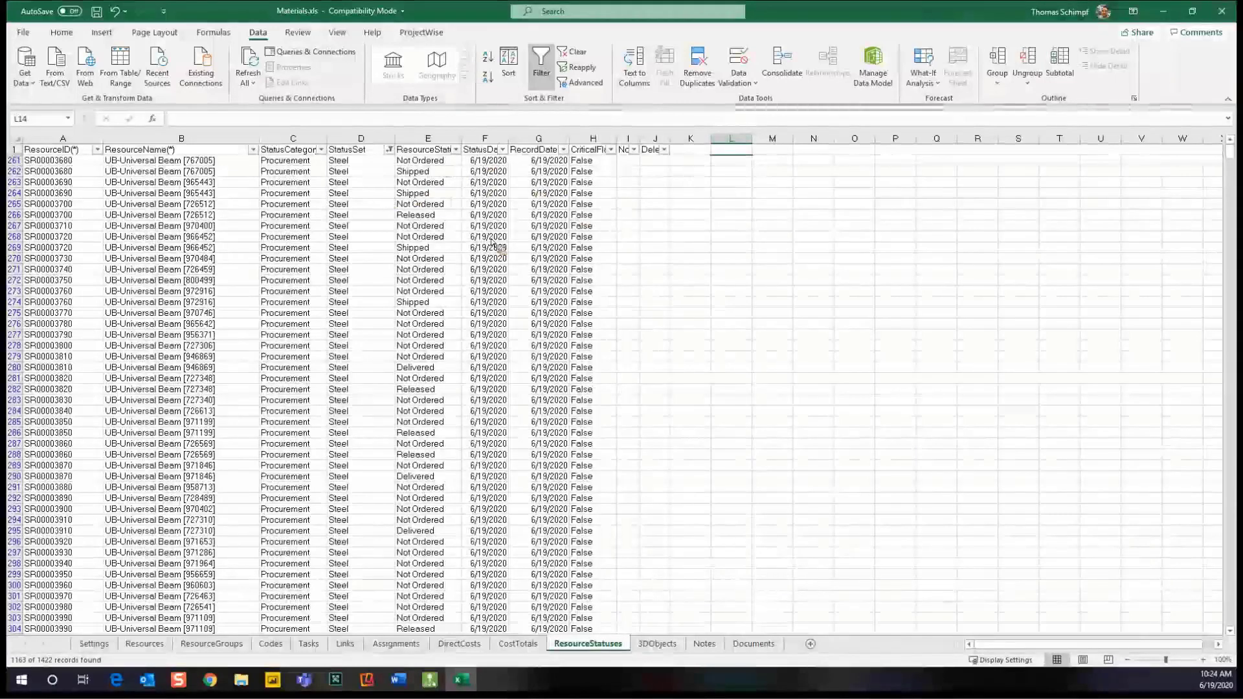
pyautogui.click(455, 149)
pyautogui.click(408, 166)
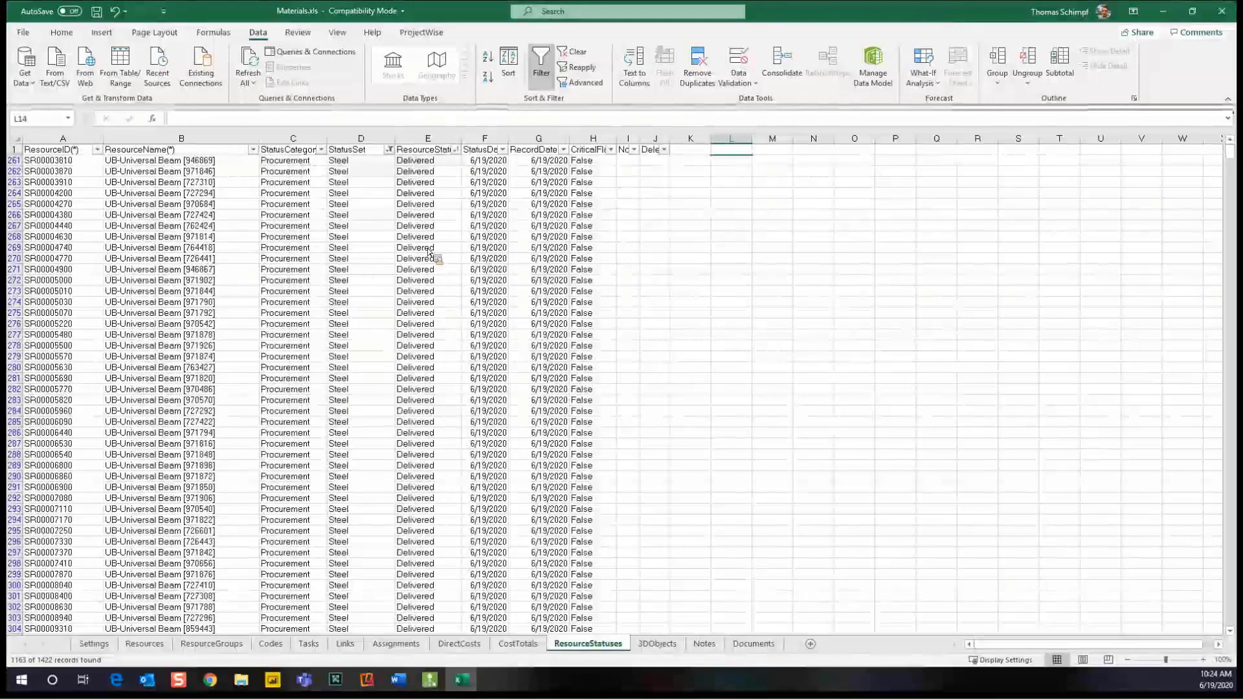
# - Replace all Not Ordered entries in the ResourceStatus column with Released, copied from the first Released row
pyautogui.scroll(-10, 432, 272)
pyautogui.scroll(-18, 435, 283)
pyautogui.scroll(-12, 443, 296)
pyautogui.scroll(-20, 452, 355)
pyautogui.scroll(-1, 730, 485)
pyautogui.moveTo(1229, 322); pyautogui.dragTo(1223, 576)
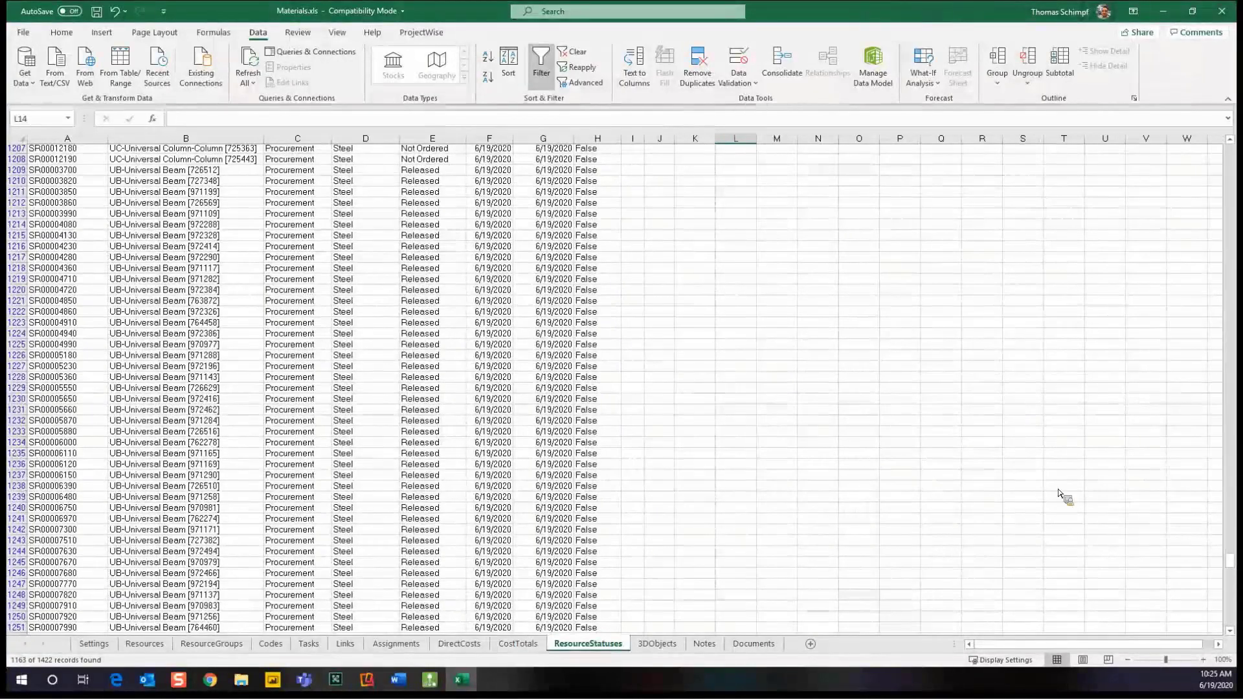
pyautogui.scroll(2, 427, 233)
pyautogui.click(426, 227)
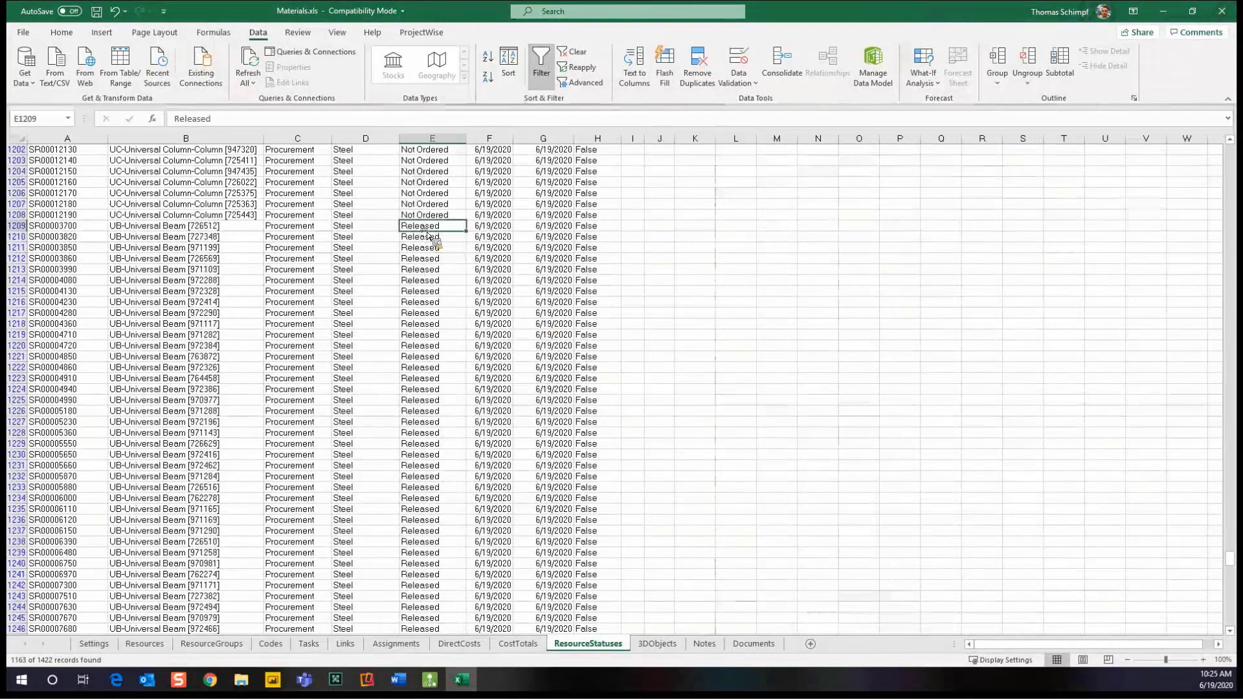
pyautogui.hotkey('ctrl', 'c')
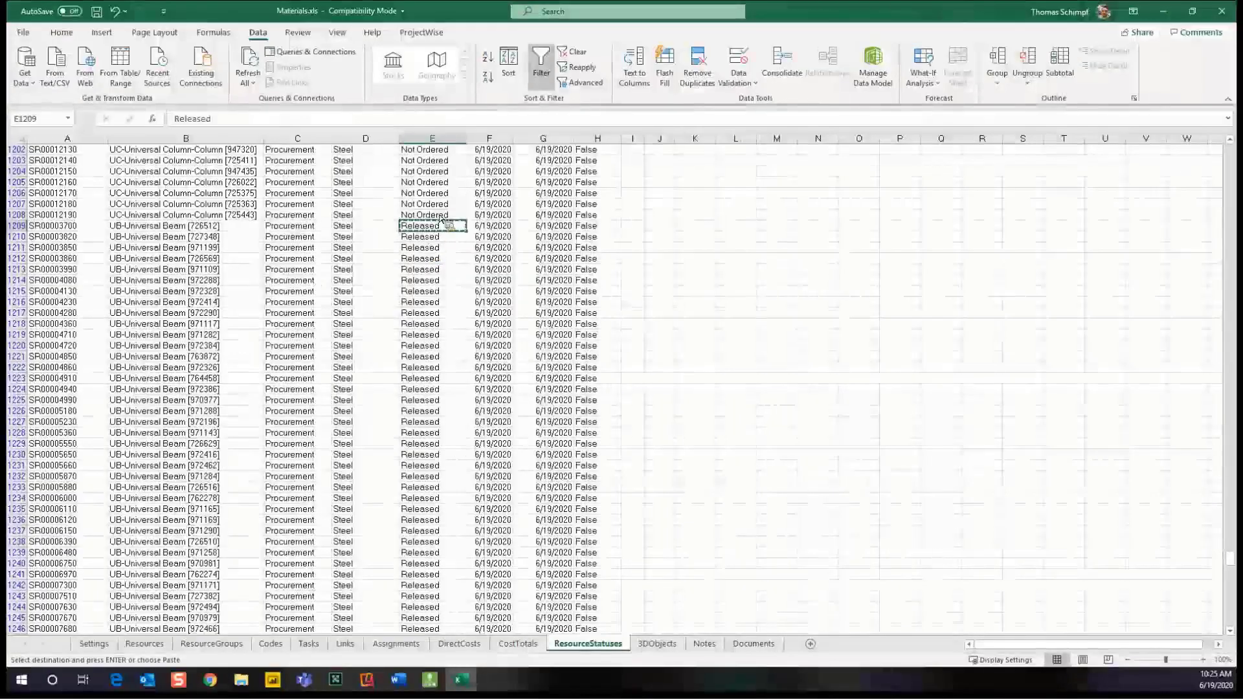
pyautogui.moveTo(432, 214); pyautogui.dragTo(426, 460)
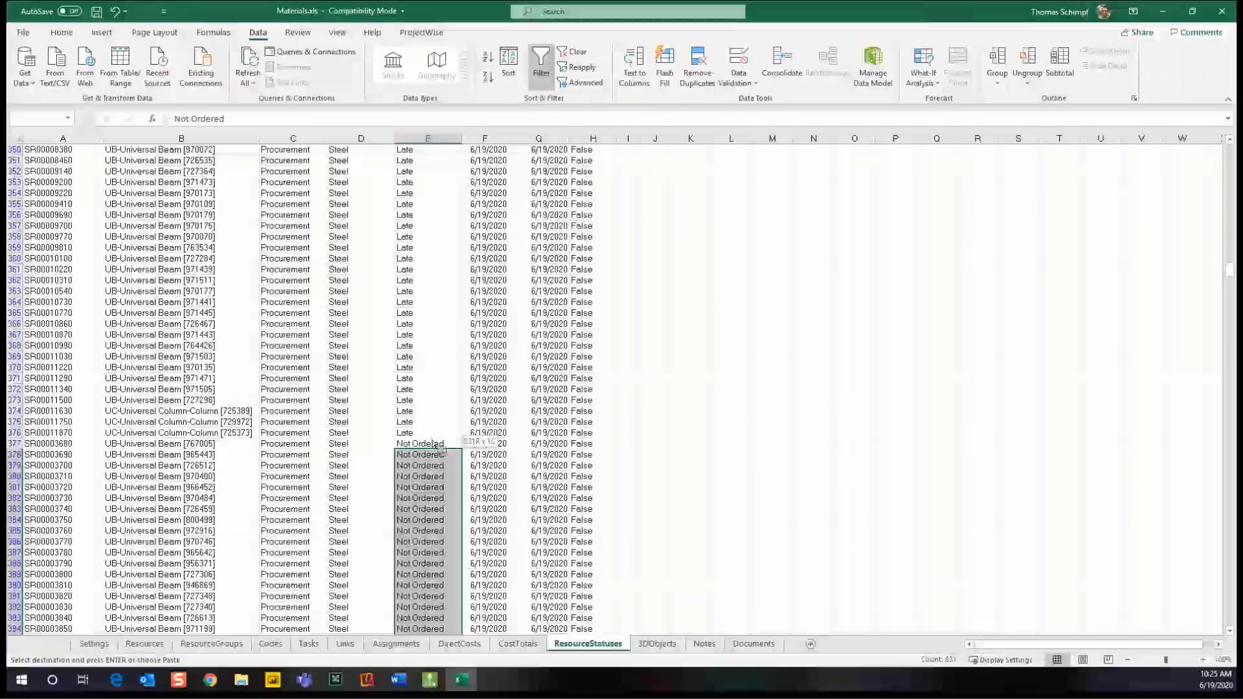
pyautogui.hotkey('ctrl', 'v')
# - Check the status values offered in the ResourceStatus filter and save the Materials workbook
pyautogui.moveTo(1230, 555); pyautogui.dragTo(1127, 136)
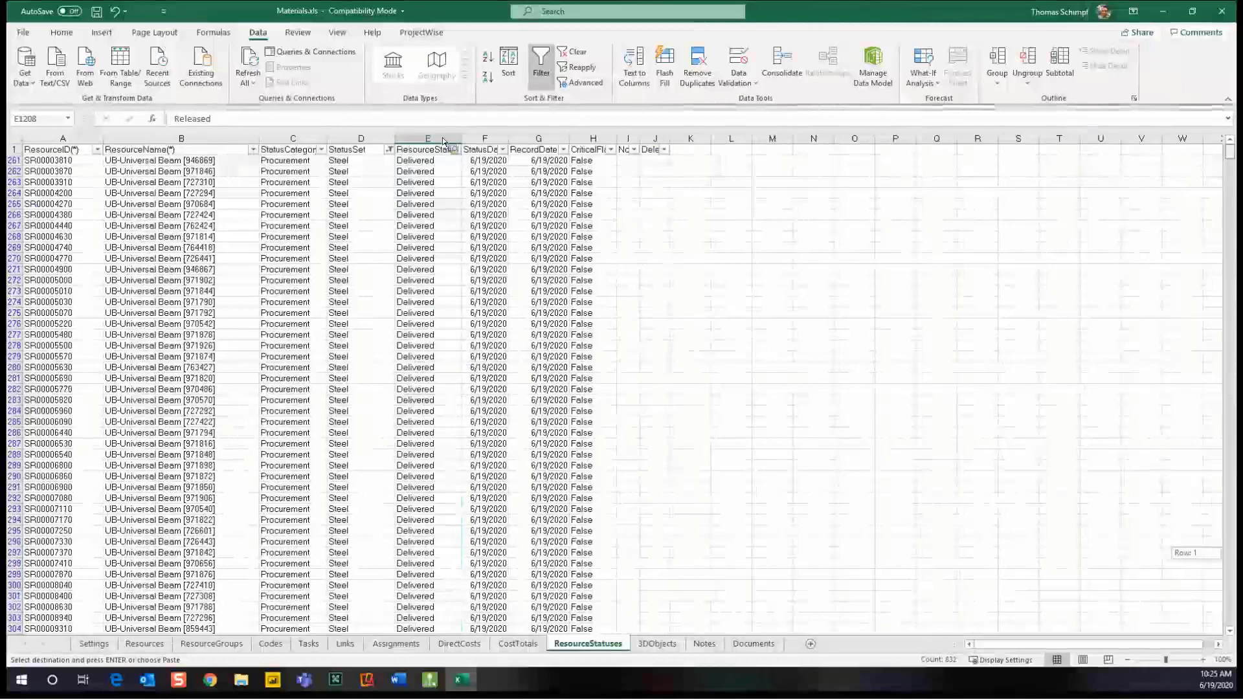
pyautogui.click(458, 151)
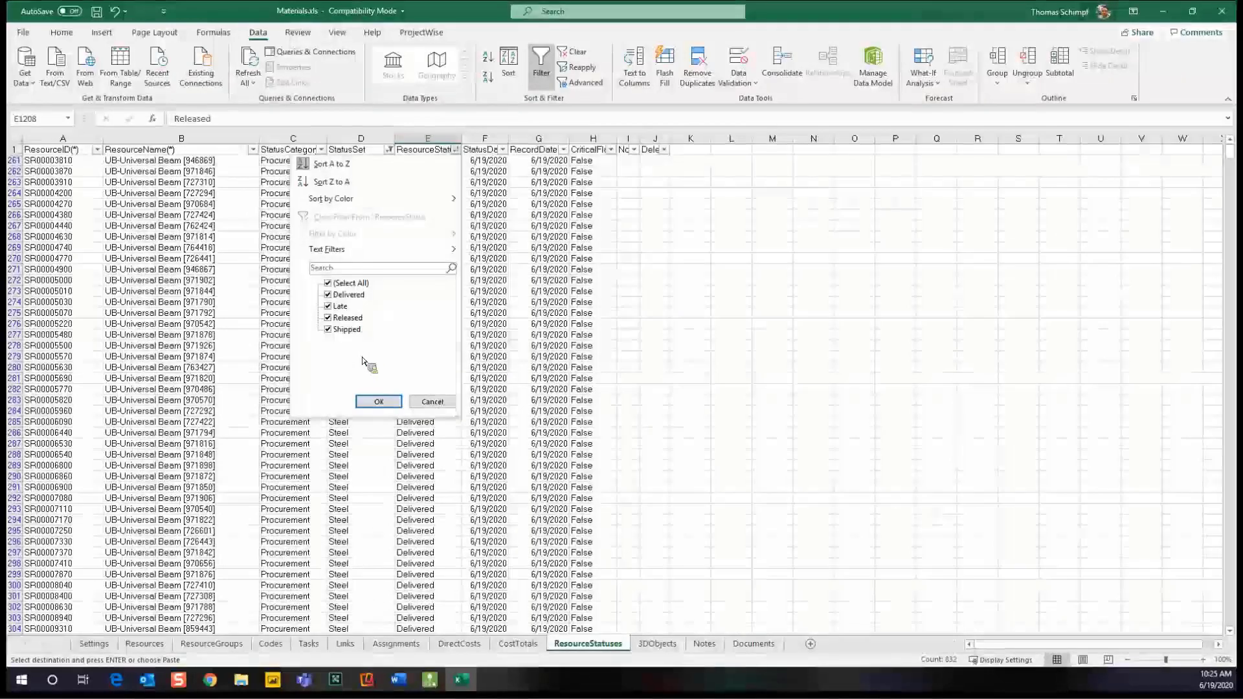
pyautogui.click(378, 401)
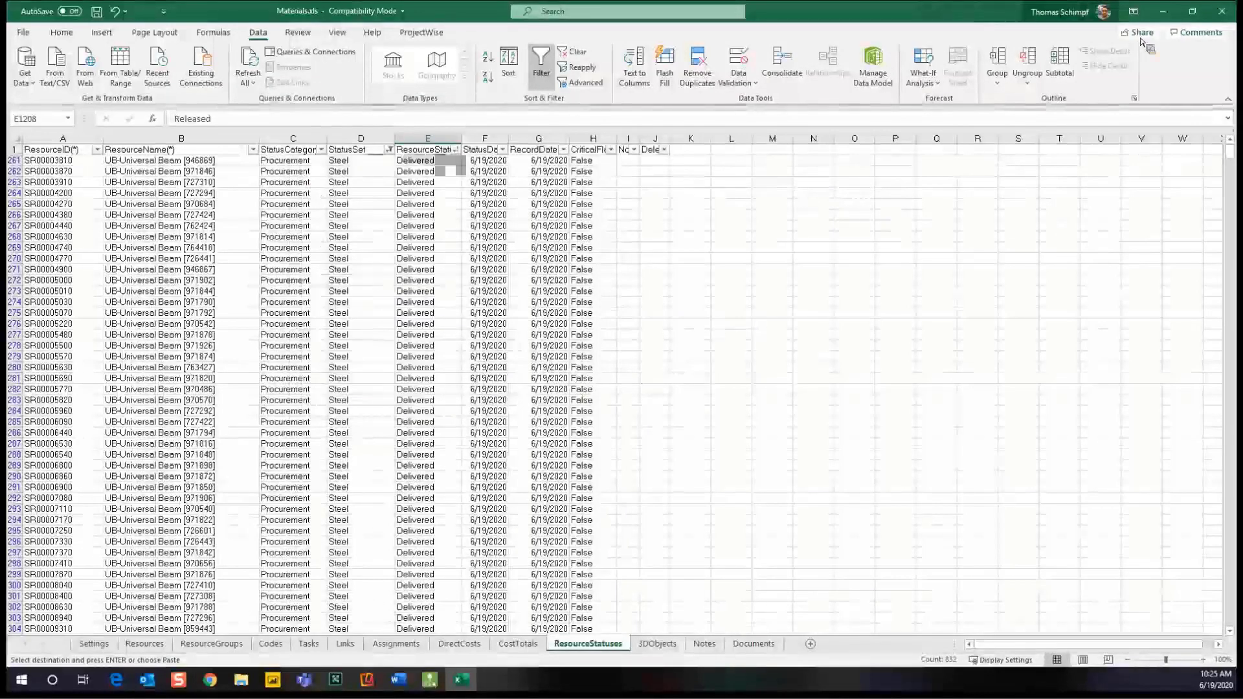
pyautogui.click(95, 12)
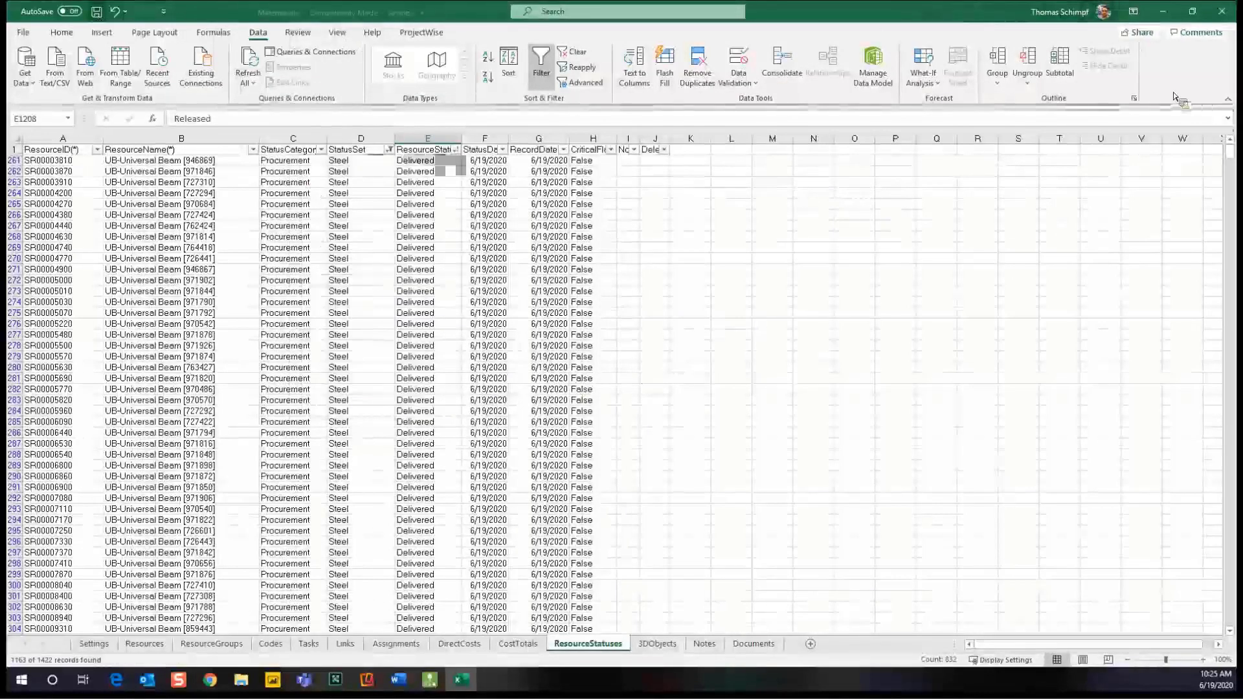
# - Switch back to SYNCHRO and start a Microsoft Excel import of Materials.xls from the Desktop, proceeding to the object processing settings
pyautogui.click(1164, 12)
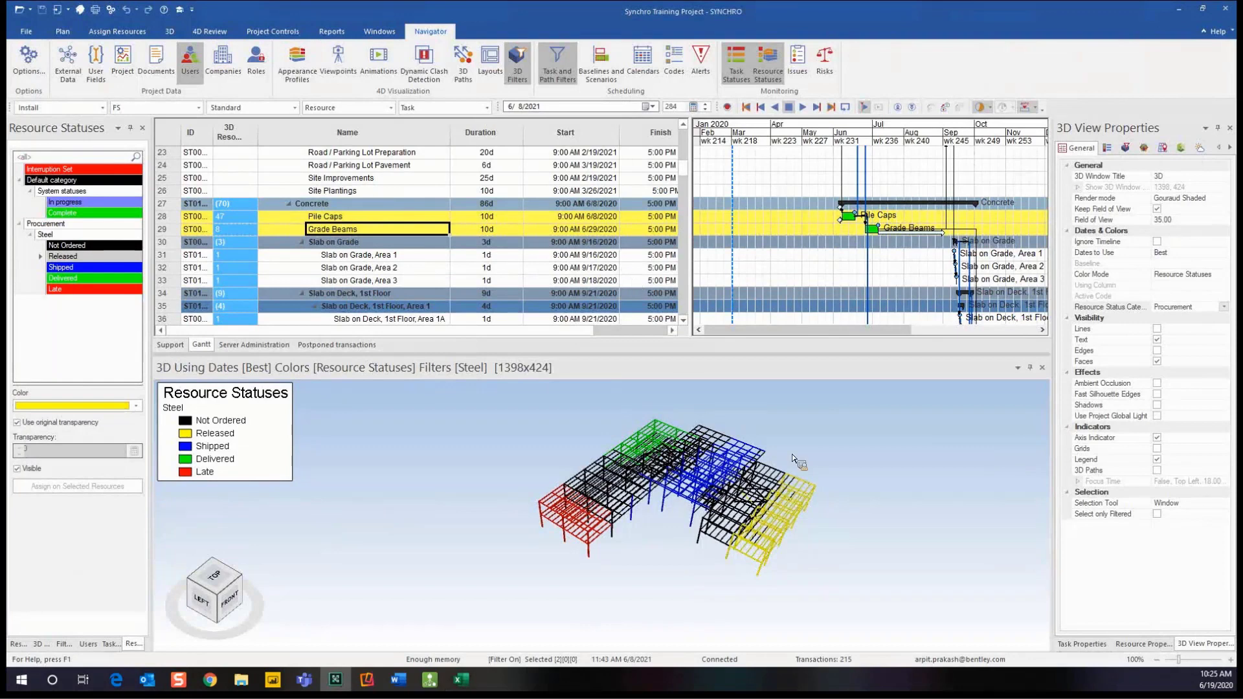
pyautogui.click(26, 31)
pyautogui.moveTo(123, 254)
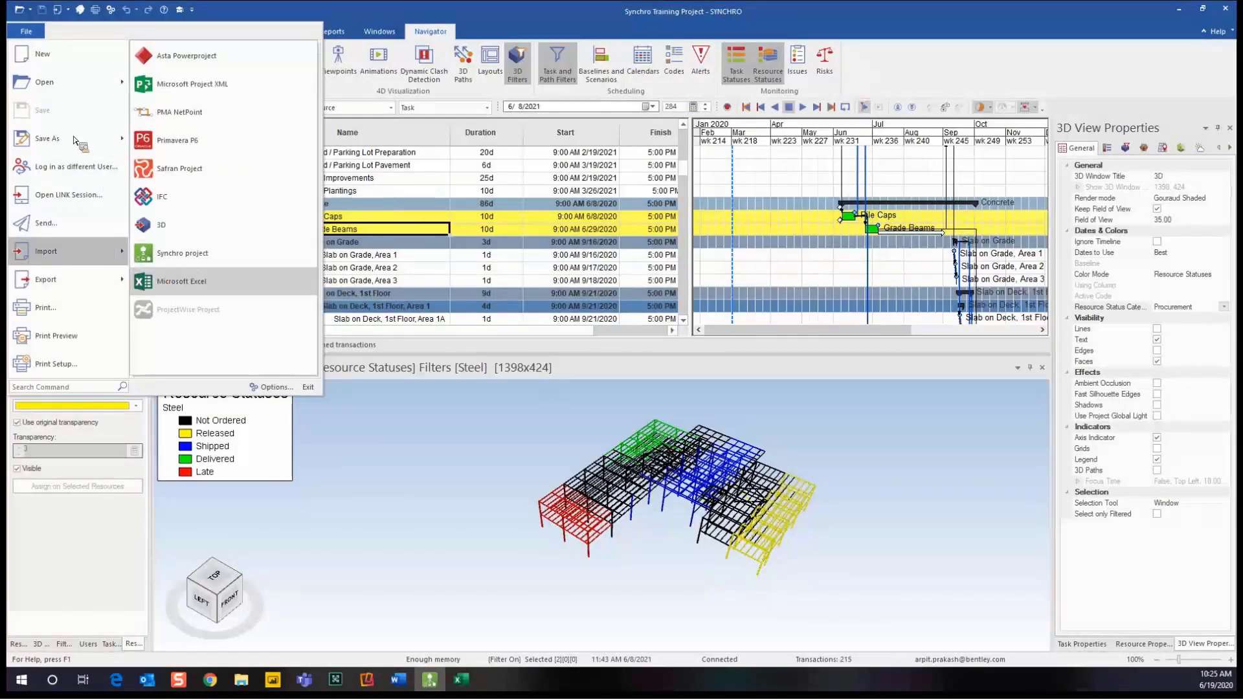
pyautogui.click(179, 290)
pyautogui.scroll(3, 444, 286)
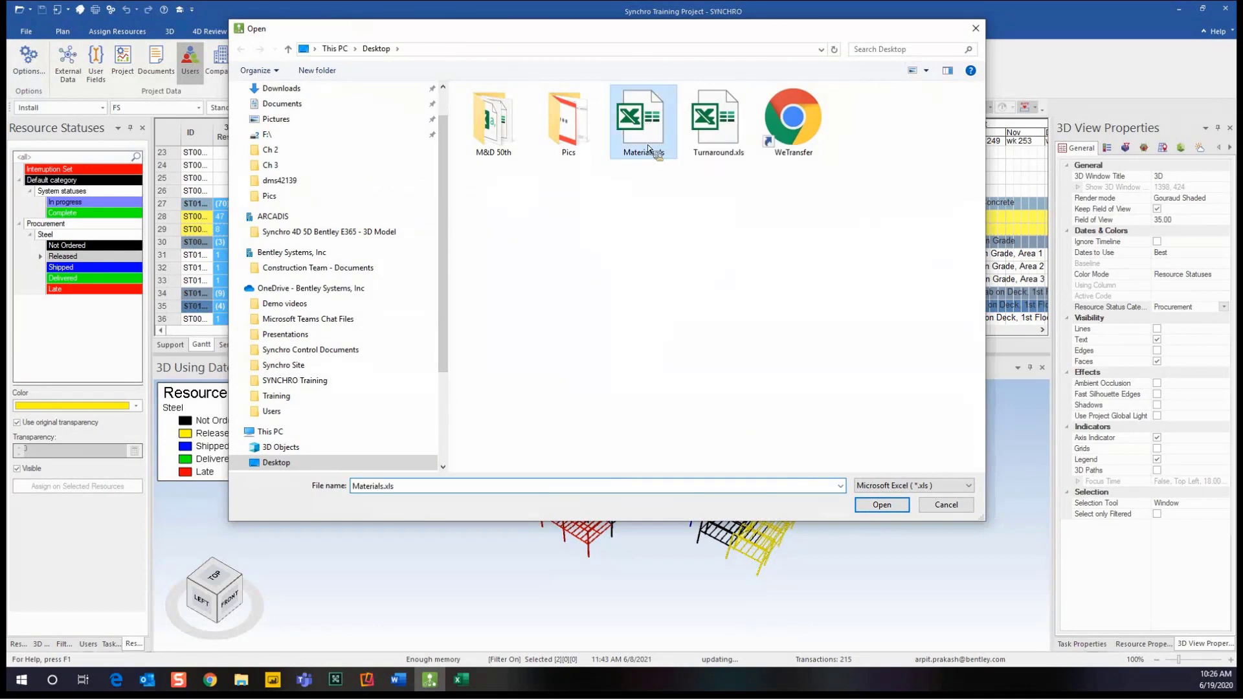
pyautogui.doubleClick(647, 139)
pyautogui.click(620, 501)
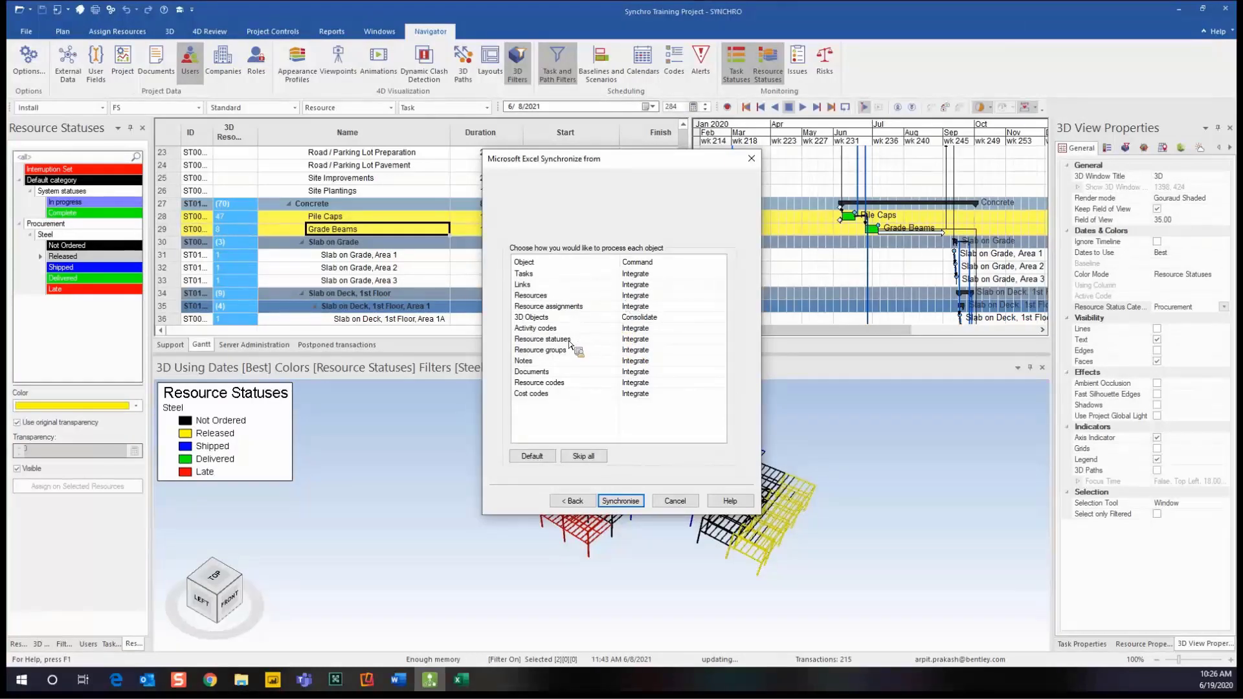
# - Synchronise the project from the workbook with Resource statuses set to Integrate, and finish the import
pyautogui.click(666, 341)
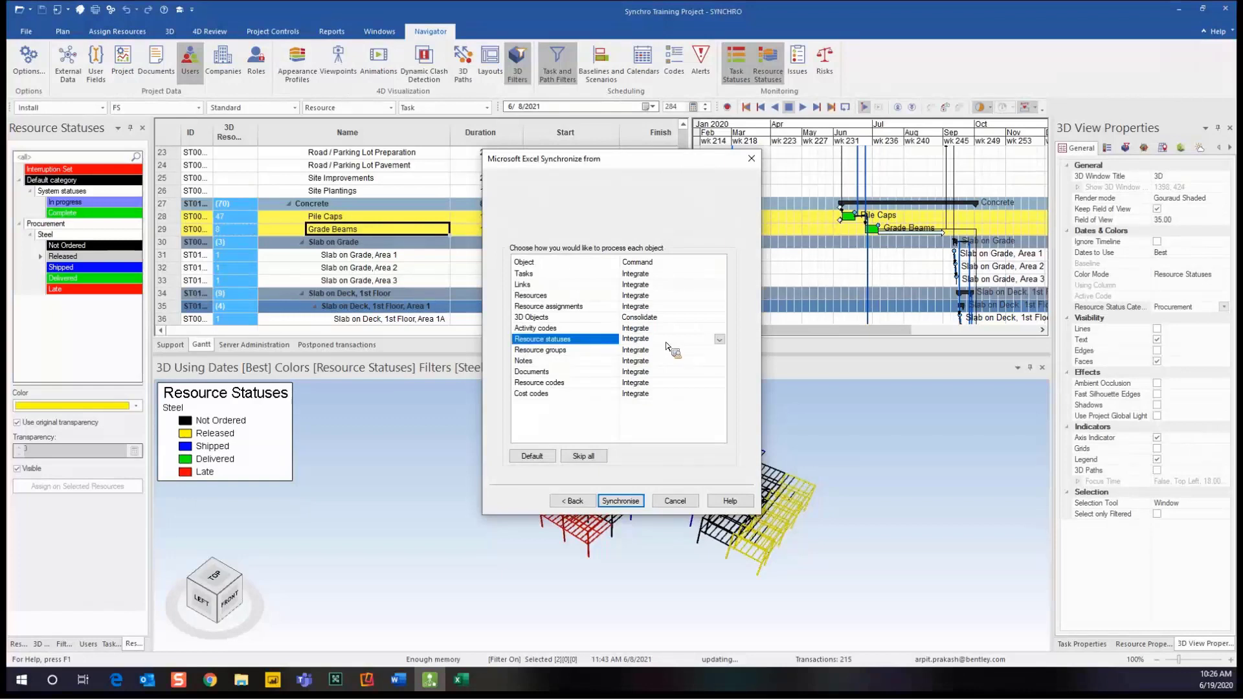
pyautogui.click(620, 502)
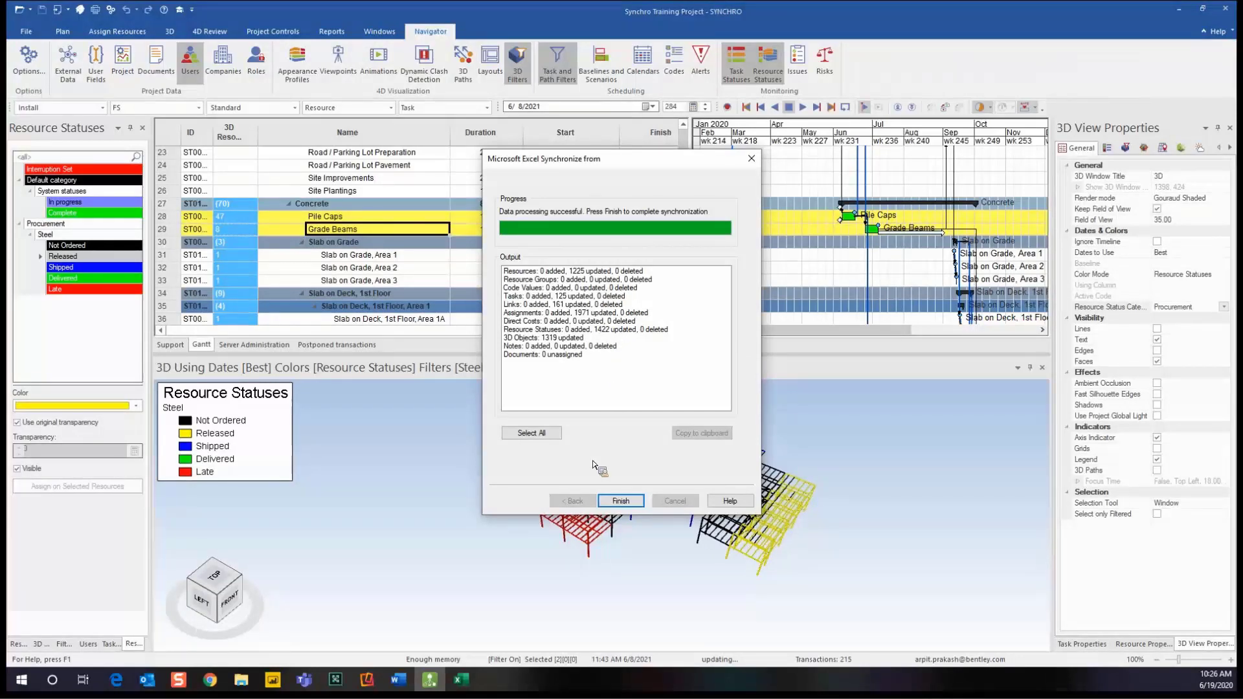
pyautogui.click(620, 501)
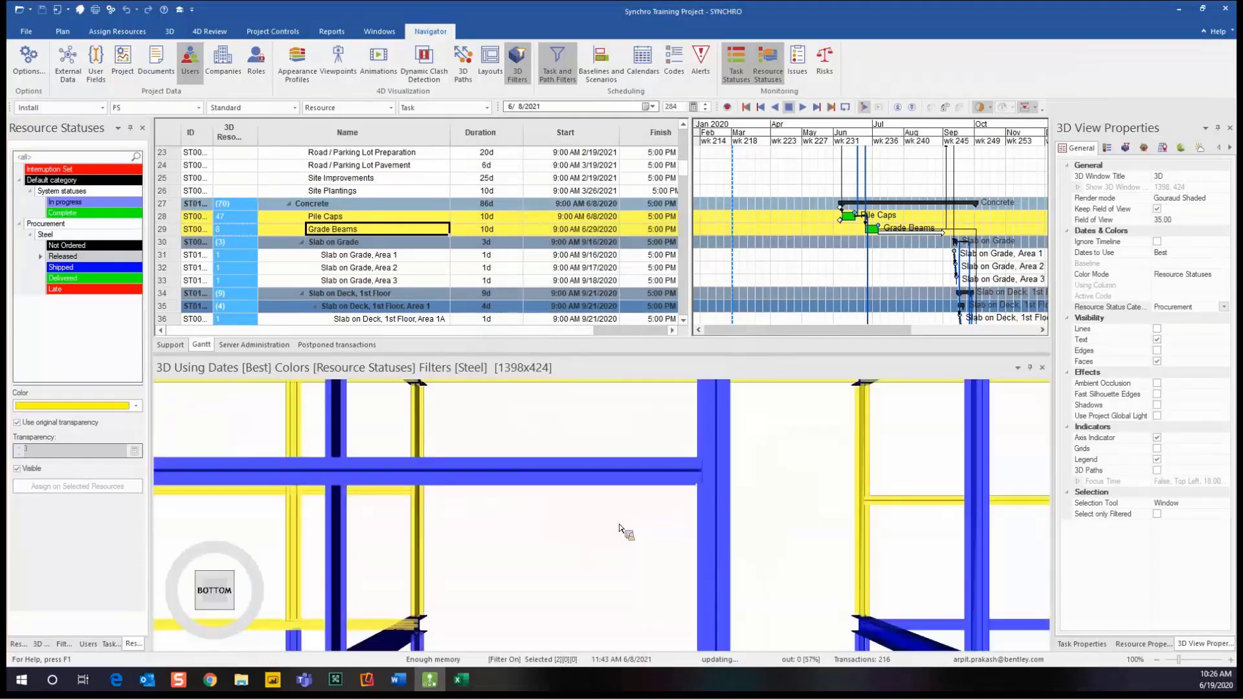
# - Examine the synchronised steel status colours across the 3D model from several angles and distances
pyautogui.moveTo(652, 487)
pyautogui.mouseDown()
pyautogui.moveTo(641, 518)
pyautogui.moveTo(638, 478)
pyautogui.mouseUp()
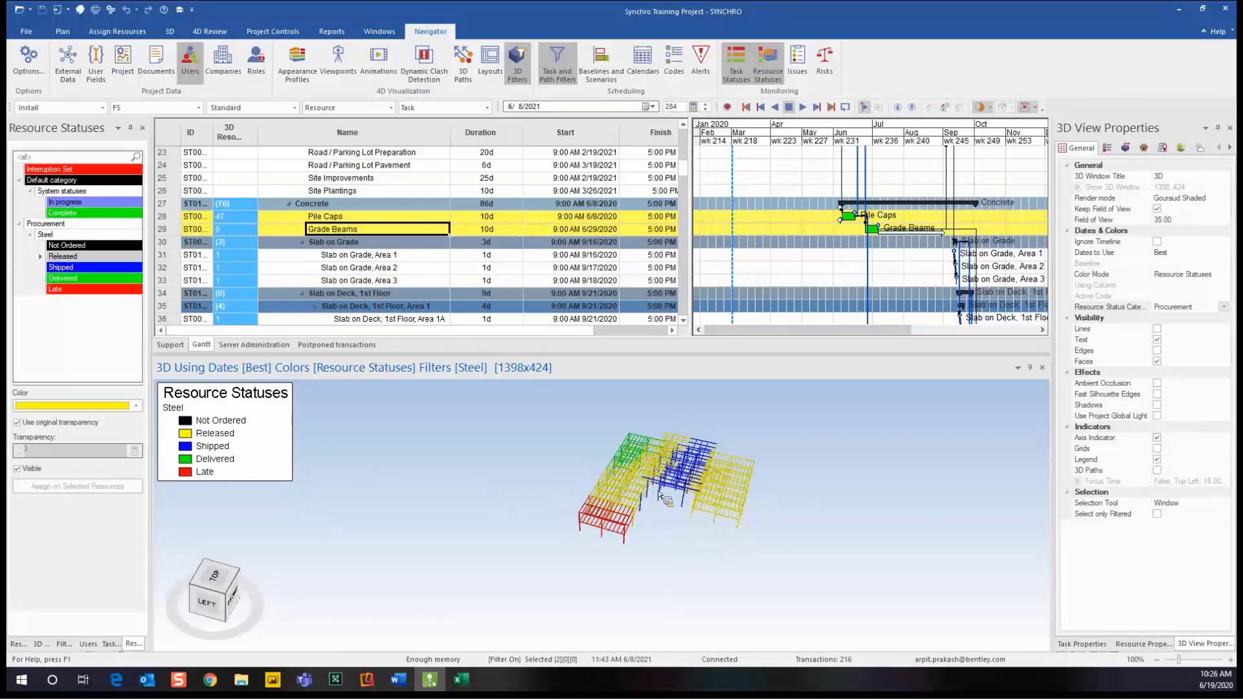
pyautogui.scroll(3, 660, 495)
pyautogui.moveTo(639, 484); pyautogui.dragTo(552, 529, button='middle')
pyautogui.scroll(2, 605, 461)
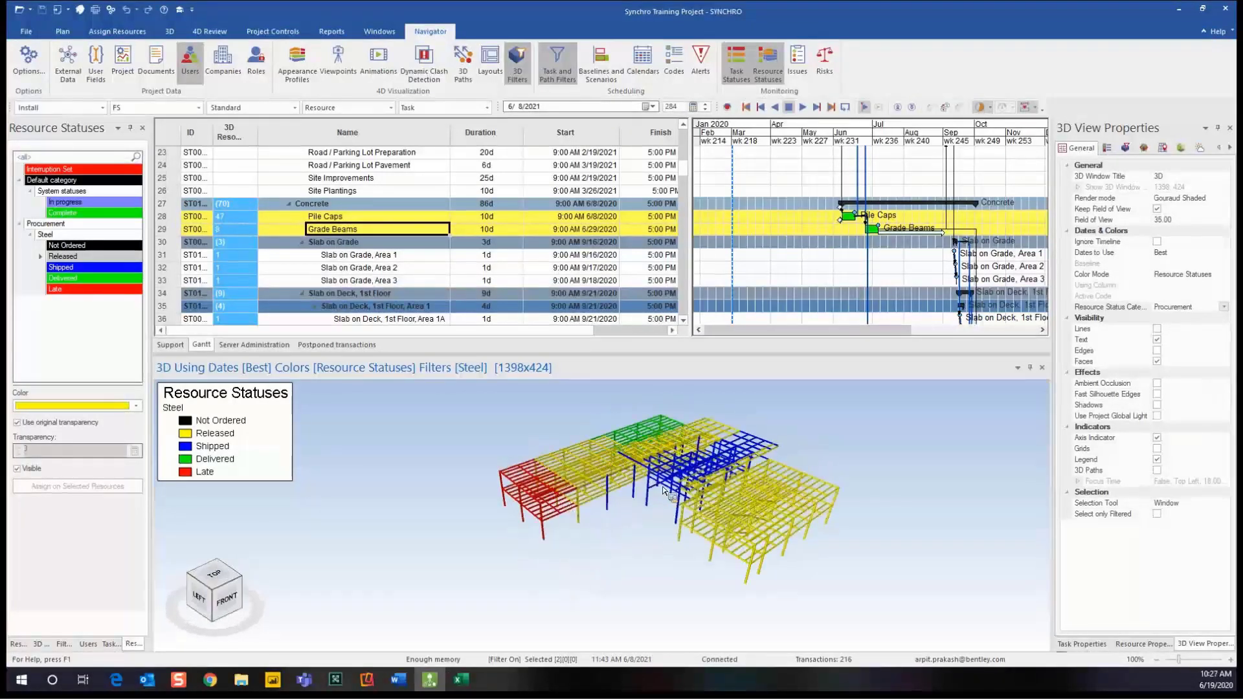
pyautogui.scroll(1, 658, 490)
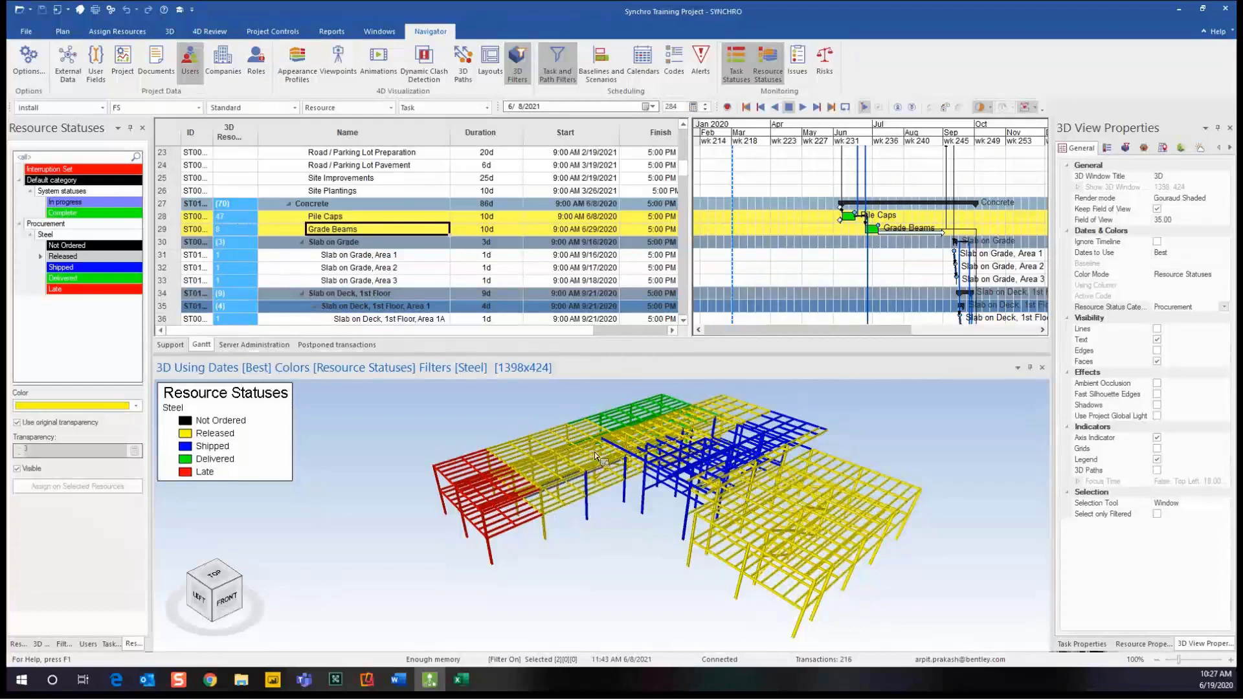
pyautogui.moveTo(722, 460); pyautogui.dragTo(638, 555, button='middle')
pyautogui.scroll(-2, 675, 451)
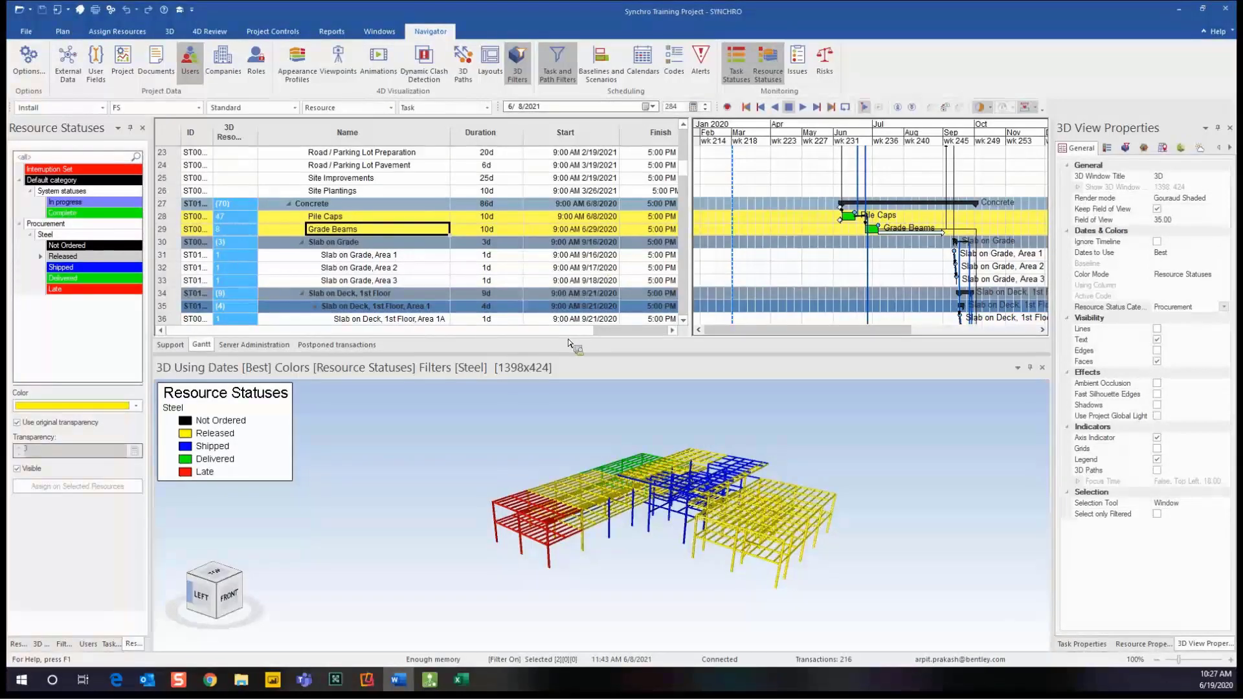
# - Add a new resource status category named Weighted Status
pyautogui.rightClick(61, 317)
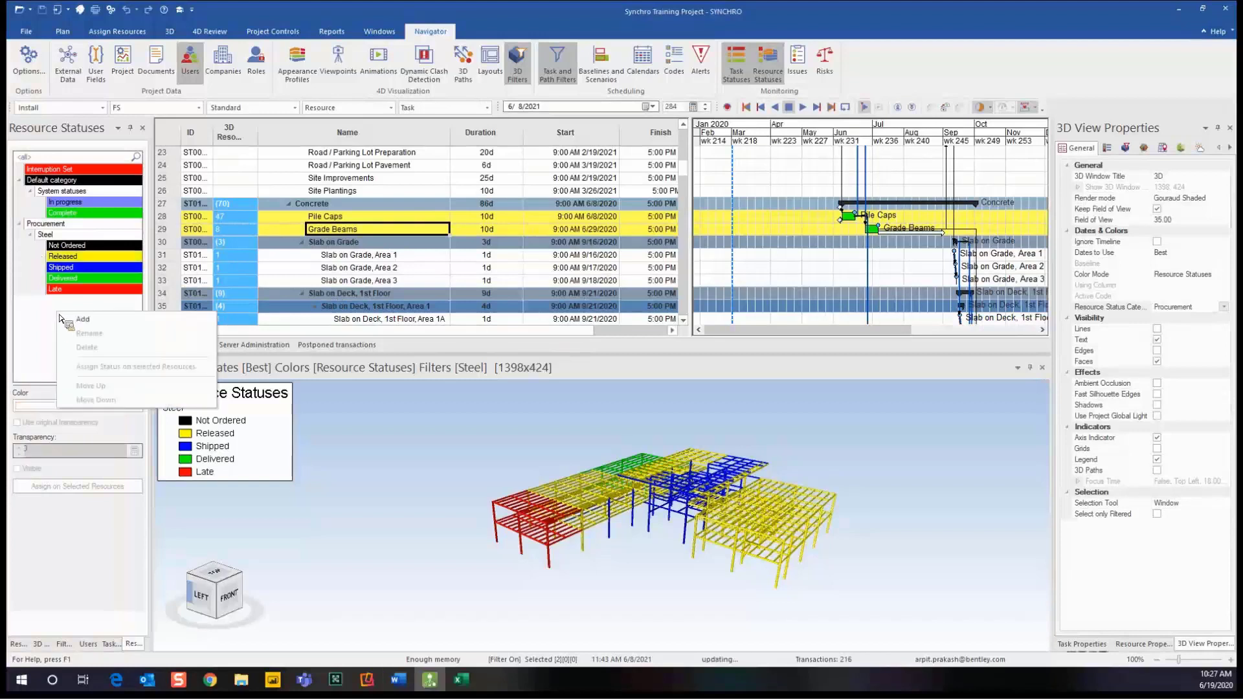
pyautogui.click(92, 322)
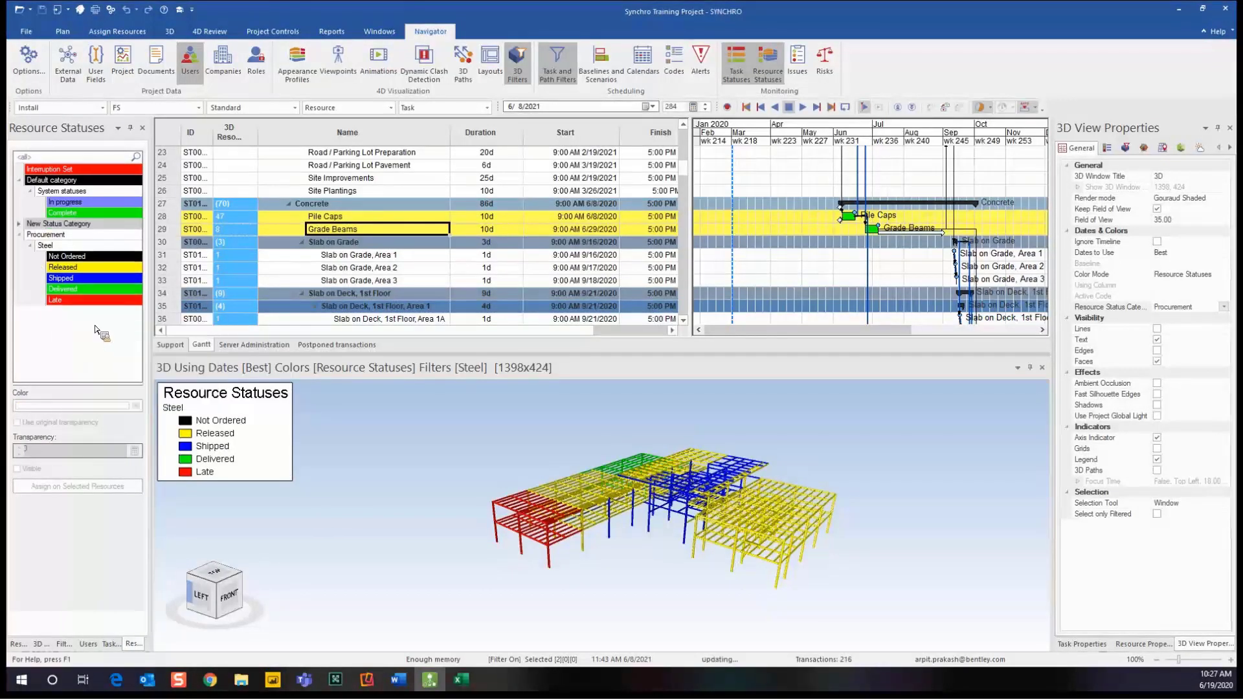
pyautogui.write('Weighted Stu')
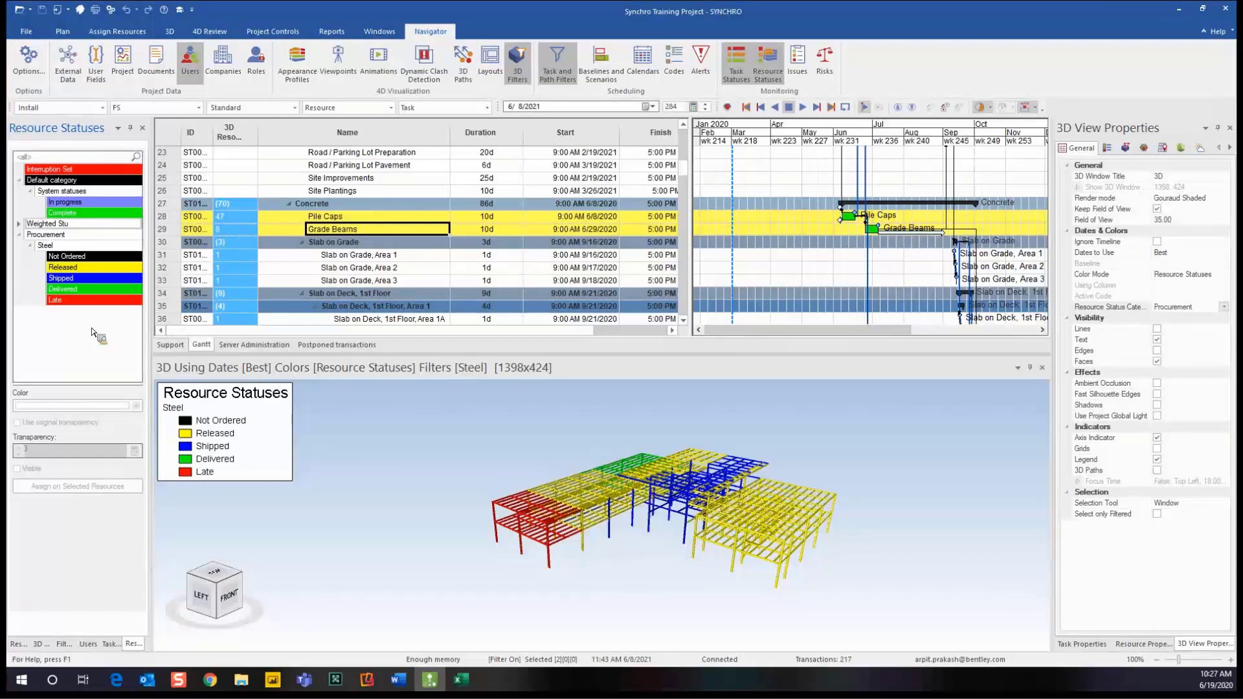
pyautogui.press('BackSpace')
pyautogui.press('BackSpace')
pyautogui.press('BackSpace')
pyautogui.press('Return')
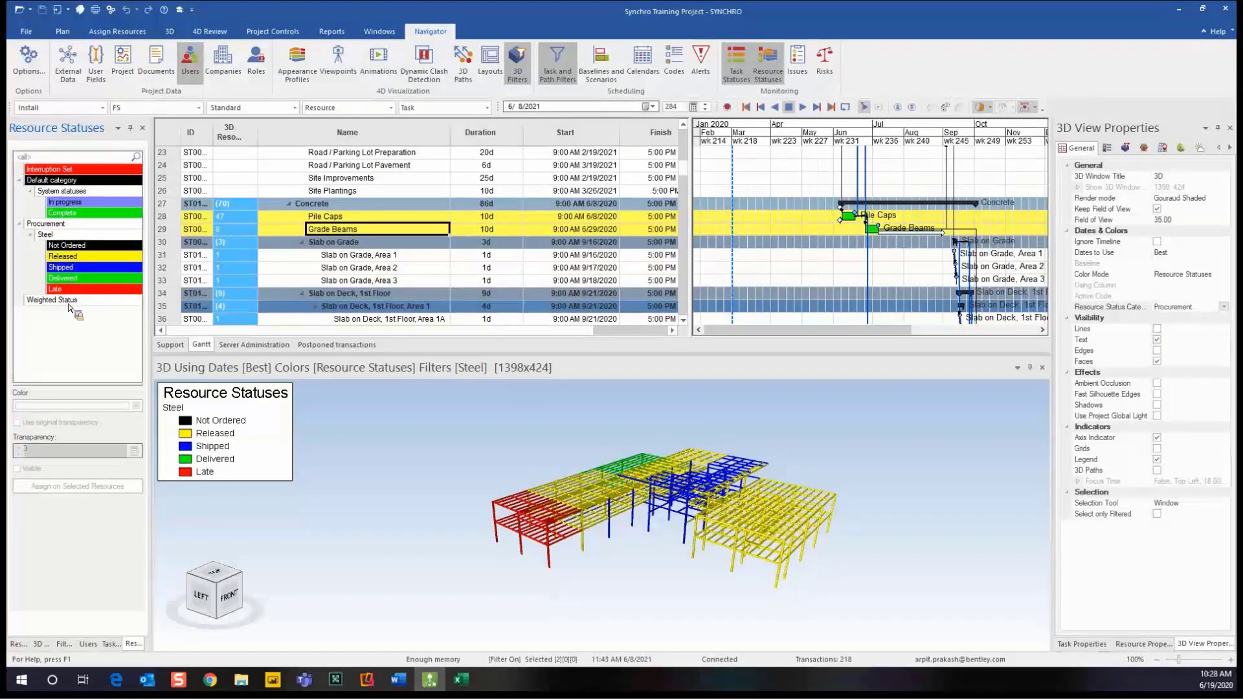
# - Add a status set named Concrete under the Weighted Status category
pyautogui.rightClick(68, 302)
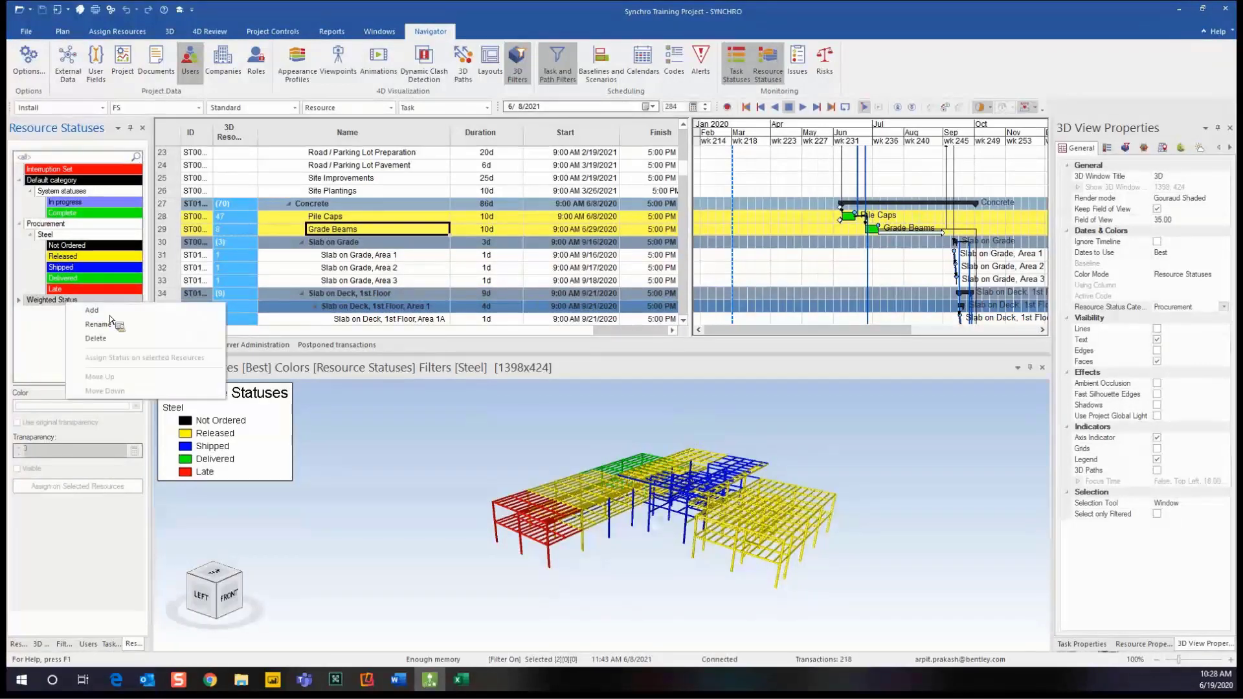
pyautogui.click(97, 310)
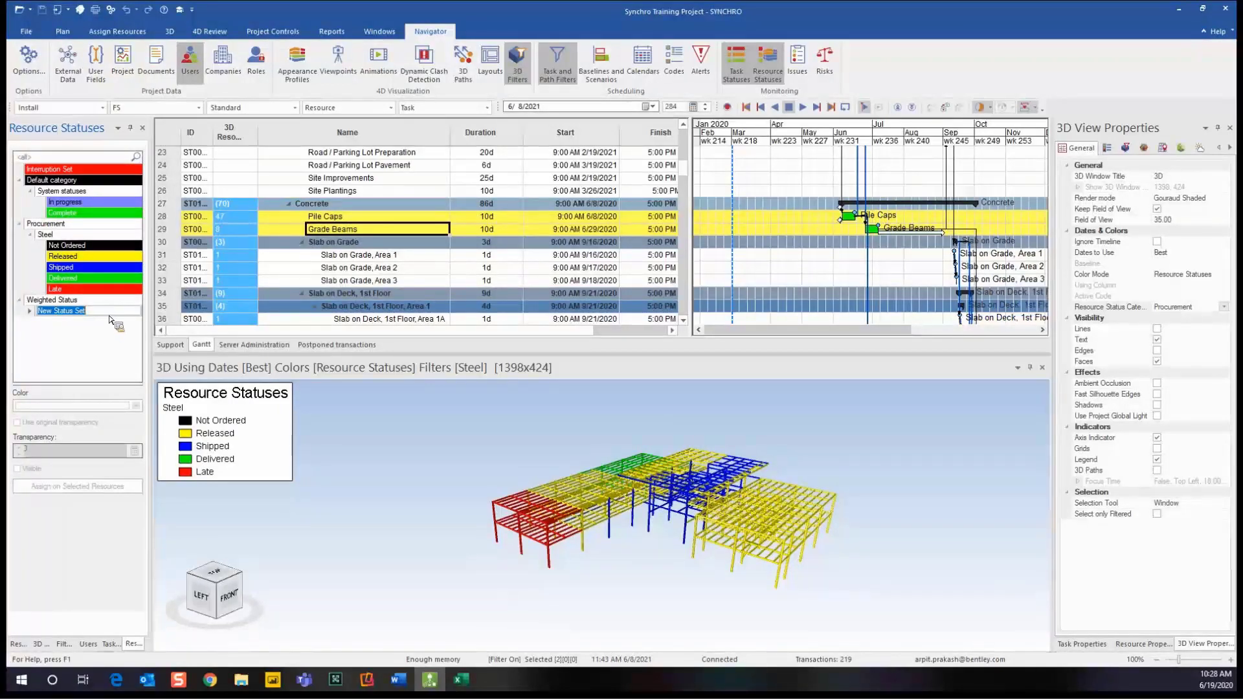
pyautogui.write('Concrete')
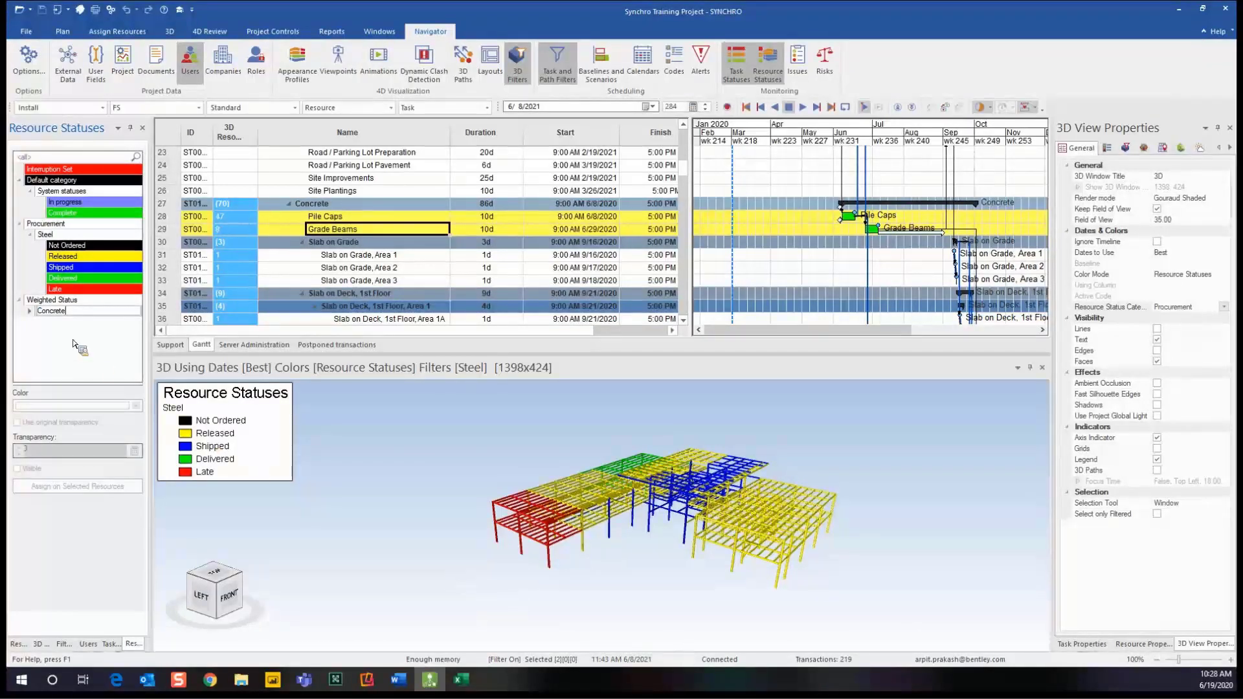
pyautogui.press('Return')
# - Clear the Steel filter from the 3D view so that all model objects are shown
pyautogui.rightClick(476, 483)
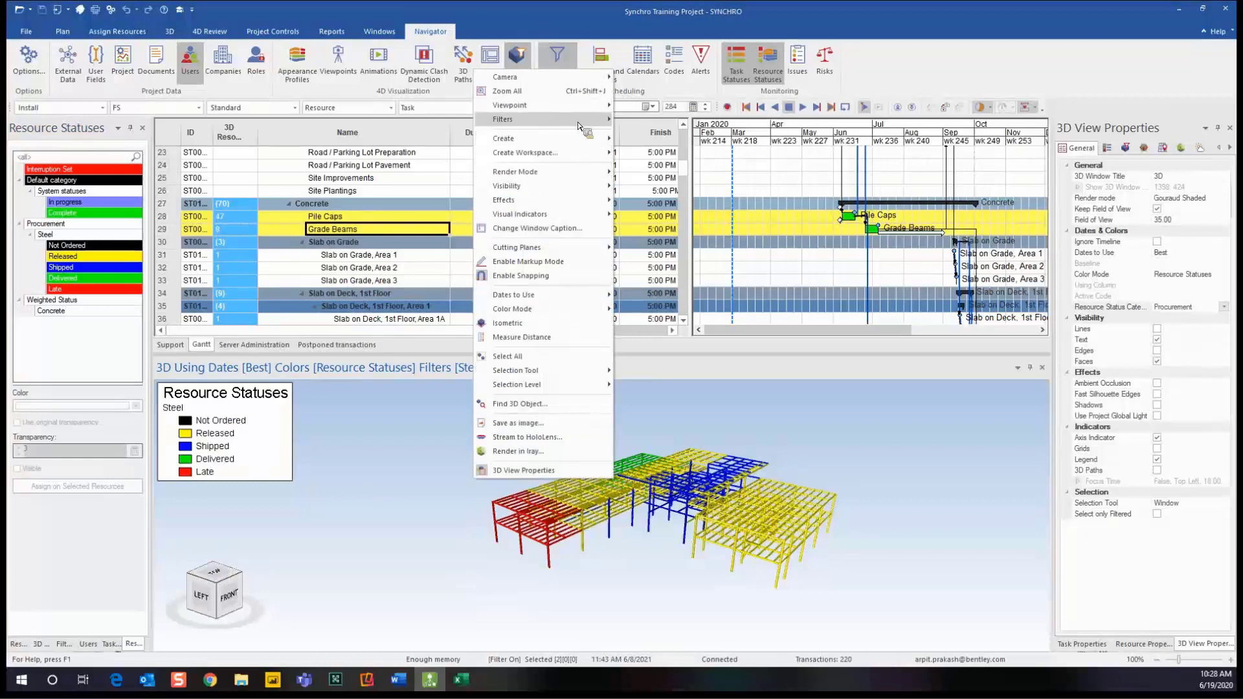
pyautogui.moveTo(578, 125)
pyautogui.click(658, 178)
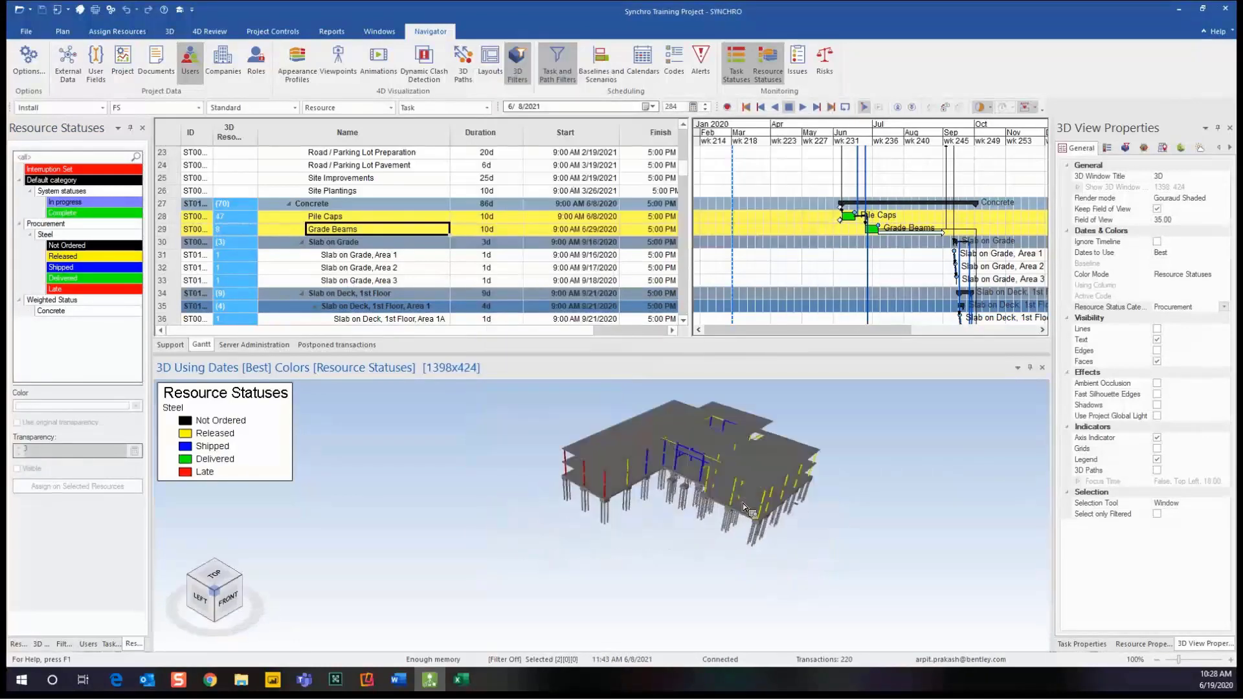
pyautogui.moveTo(745, 498); pyautogui.dragTo(688, 500, button='middle')
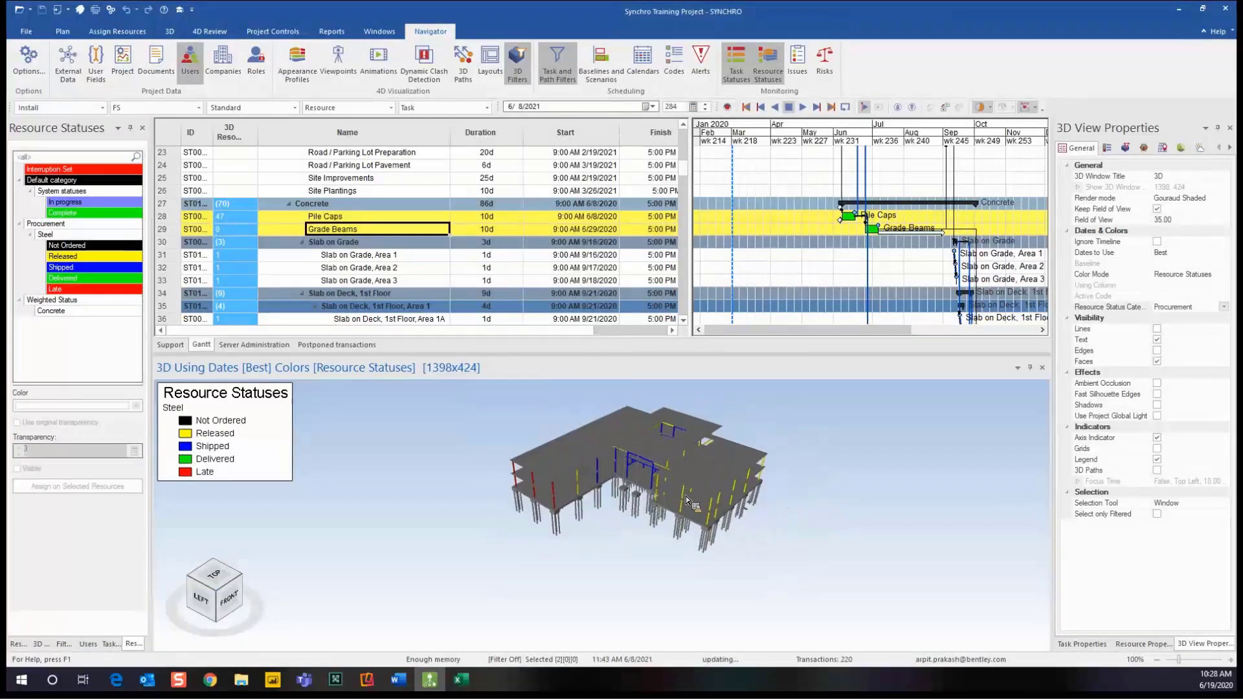
pyautogui.scroll(-1, 555, 236)
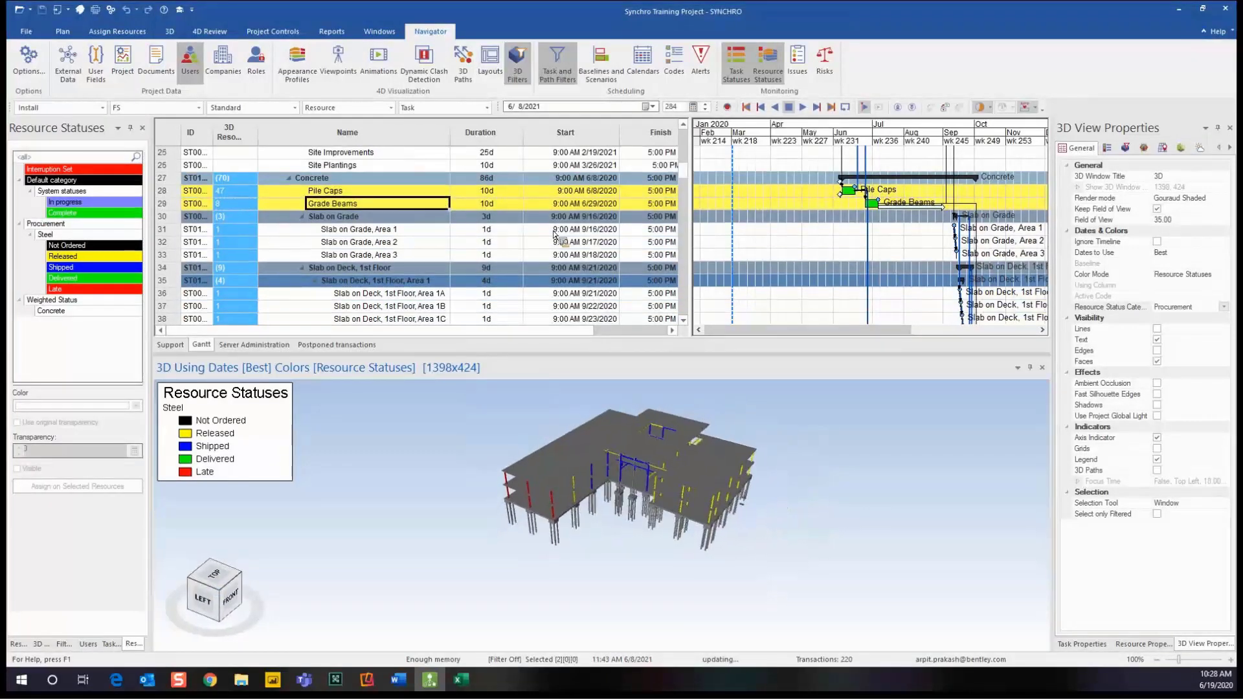
# - Select the concrete tasks from Pile Caps through Slab on Deck, High Roof and select the 3D resources assigned to them
pyautogui.scroll(-4, 555, 235)
pyautogui.scroll(4, 406, 184)
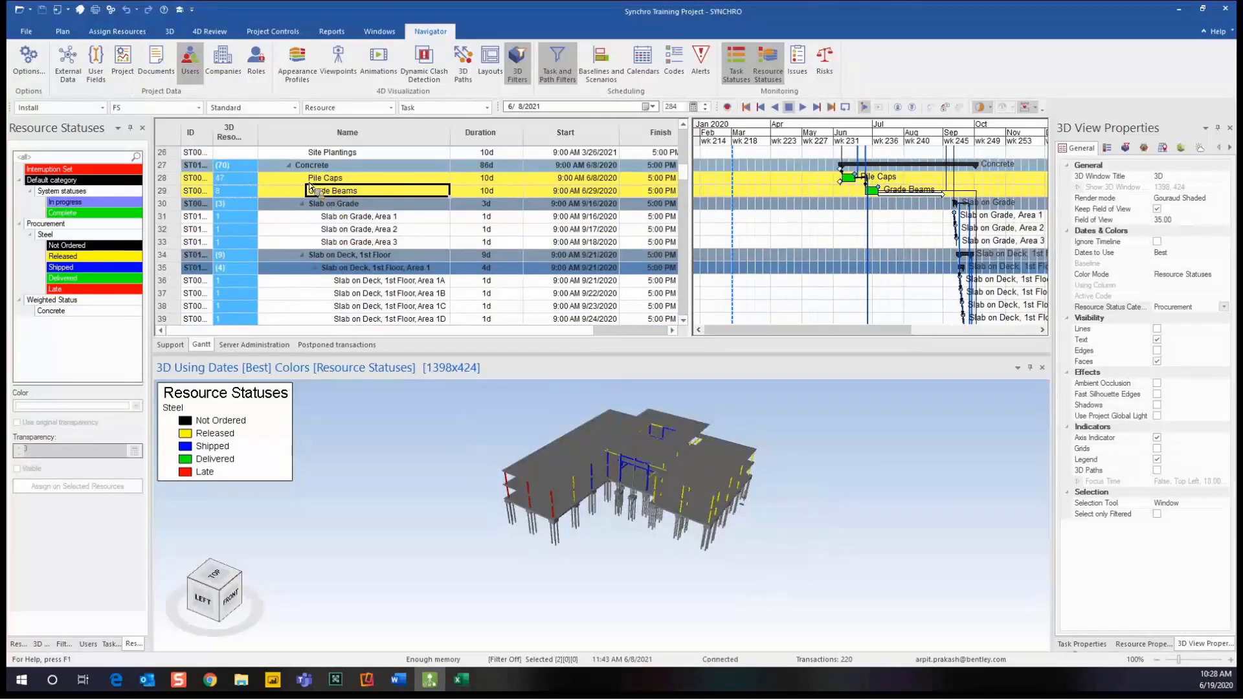
pyautogui.keyDown('ctrl'); pyautogui.click(320, 192); pyautogui.keyUp('ctrl')
pyautogui.scroll(-1, 391, 207)
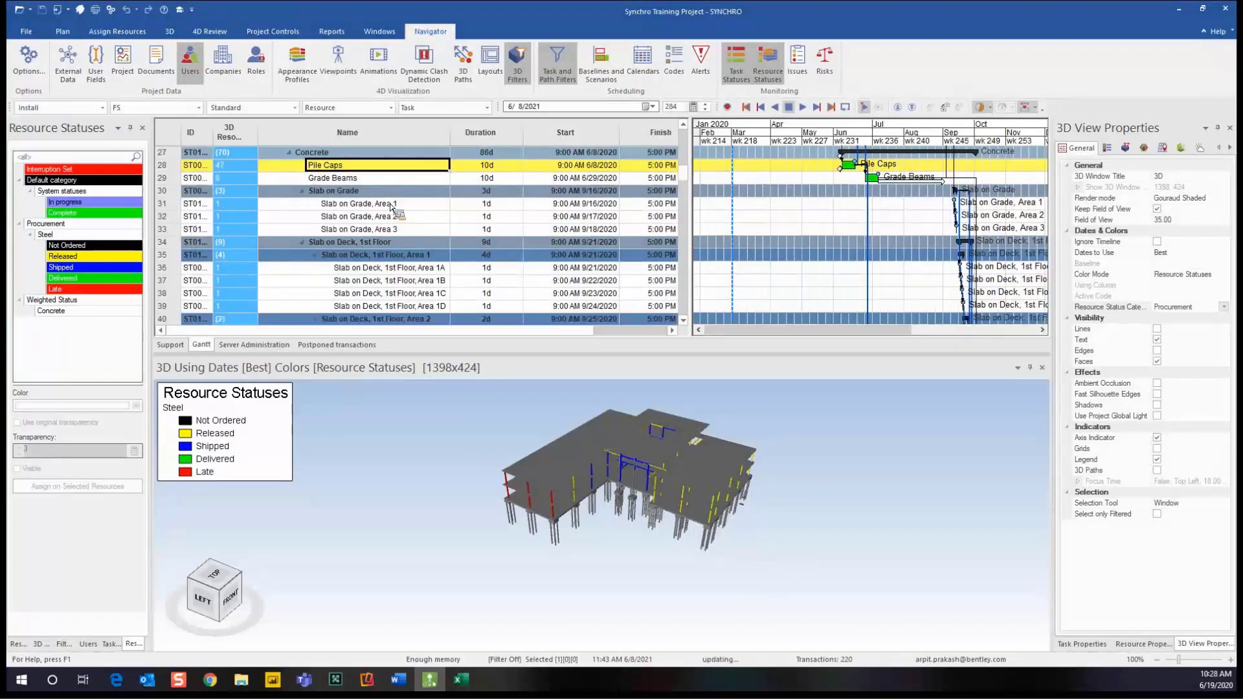
pyautogui.scroll(-4, 393, 205)
pyautogui.scroll(-4, 392, 205)
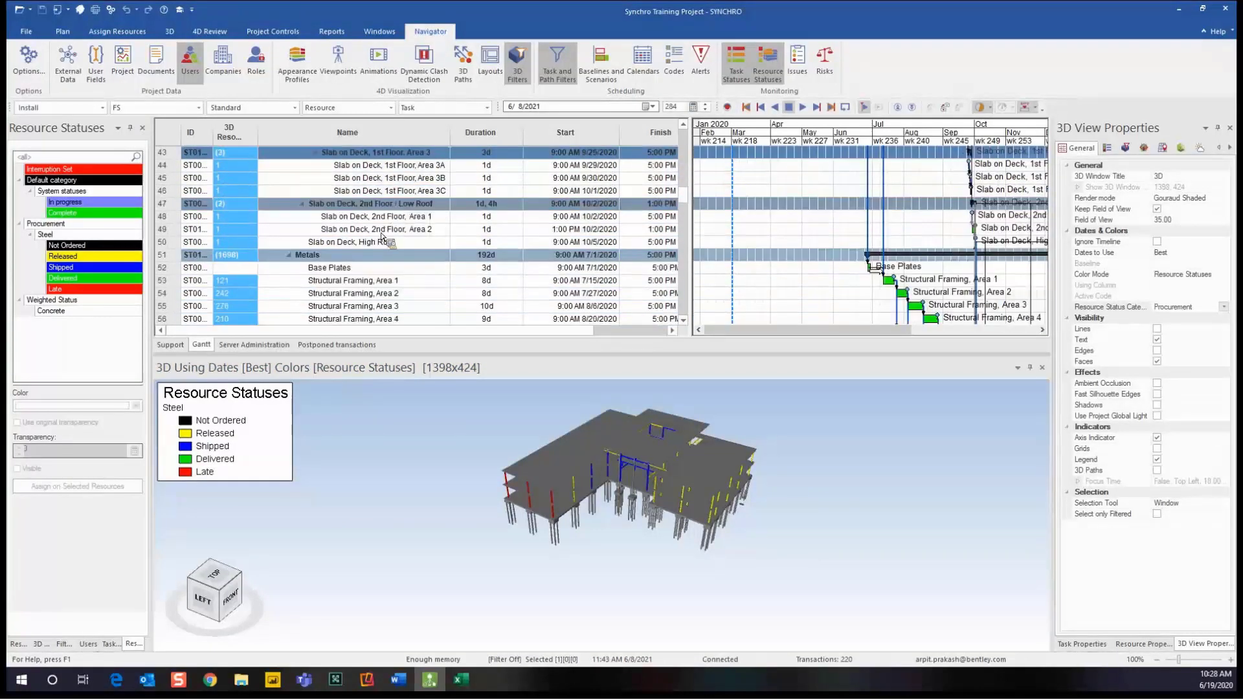
pyautogui.keyDown('shift'); pyautogui.click(328, 243); pyautogui.keyUp('shift')
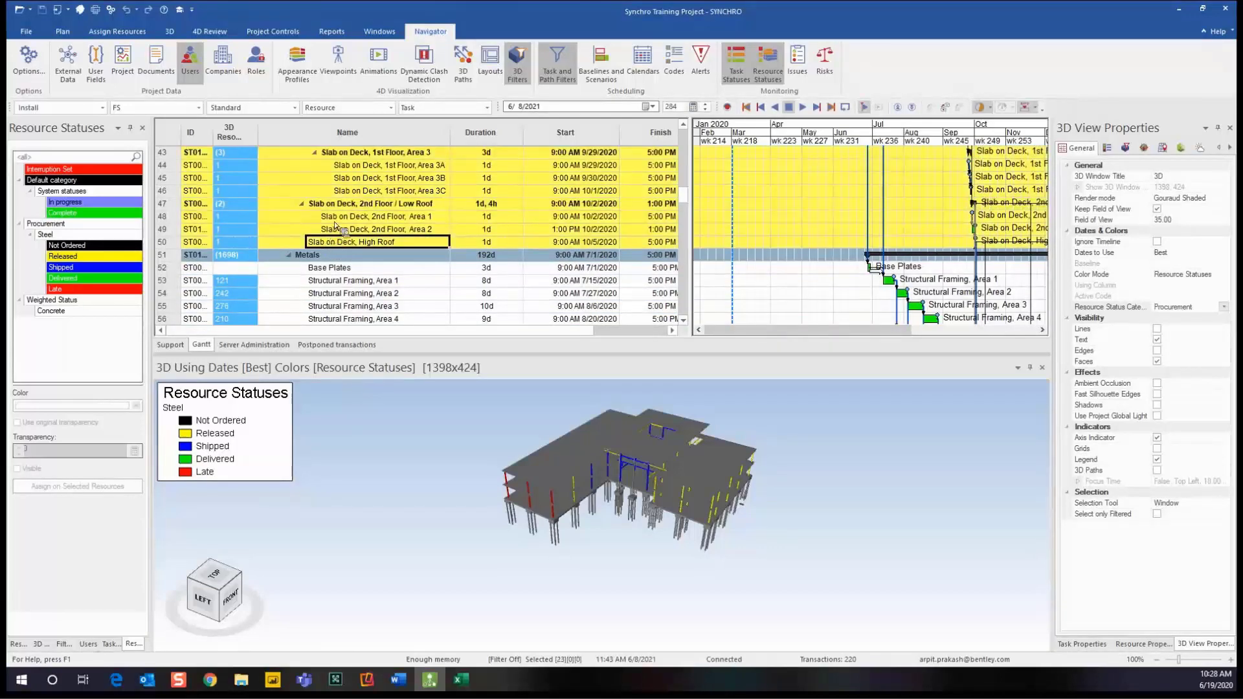
pyautogui.rightClick(357, 191)
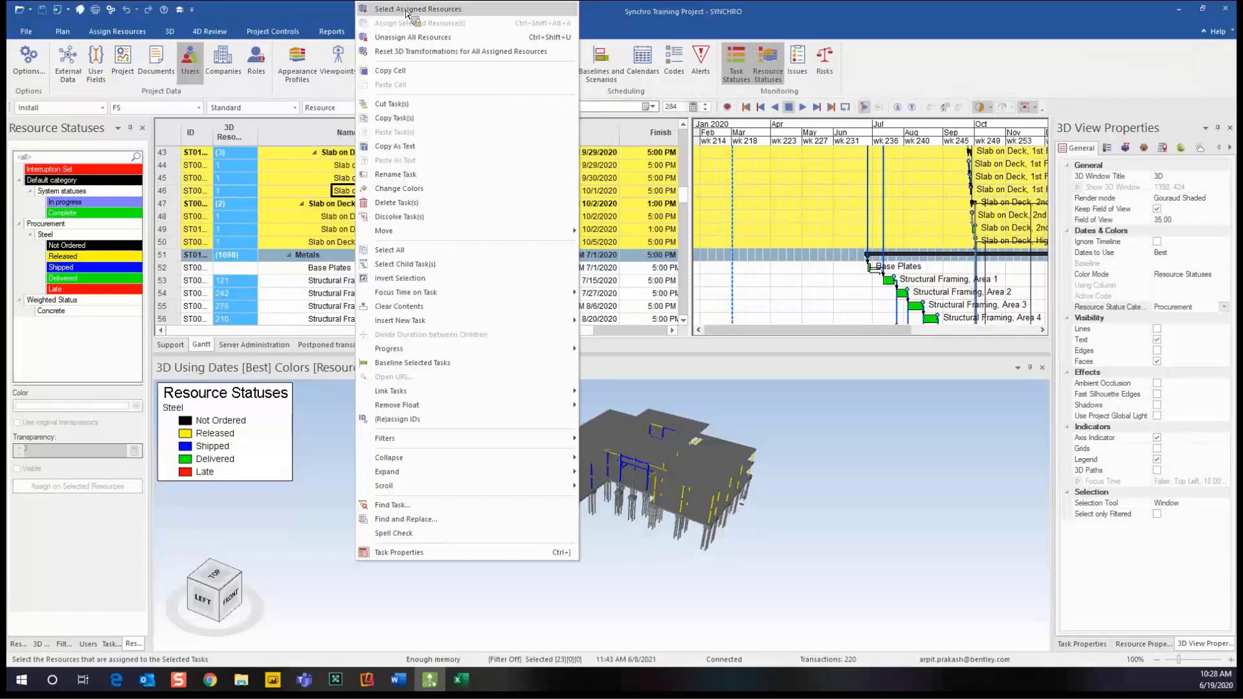
pyautogui.click(407, 10)
pyautogui.moveTo(667, 444); pyautogui.dragTo(487, 438, button='middle')
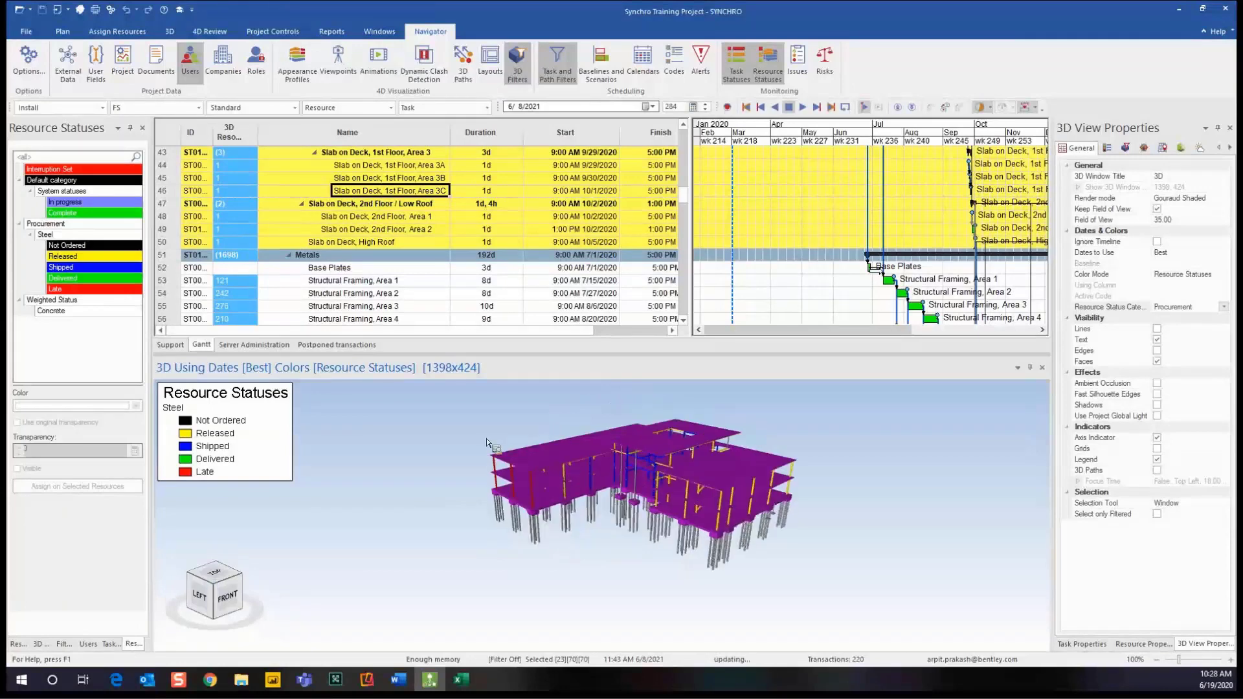
# - Create a 3D filter named Concrete from the selected objects and clear the object selection
pyautogui.rightClick(511, 417)
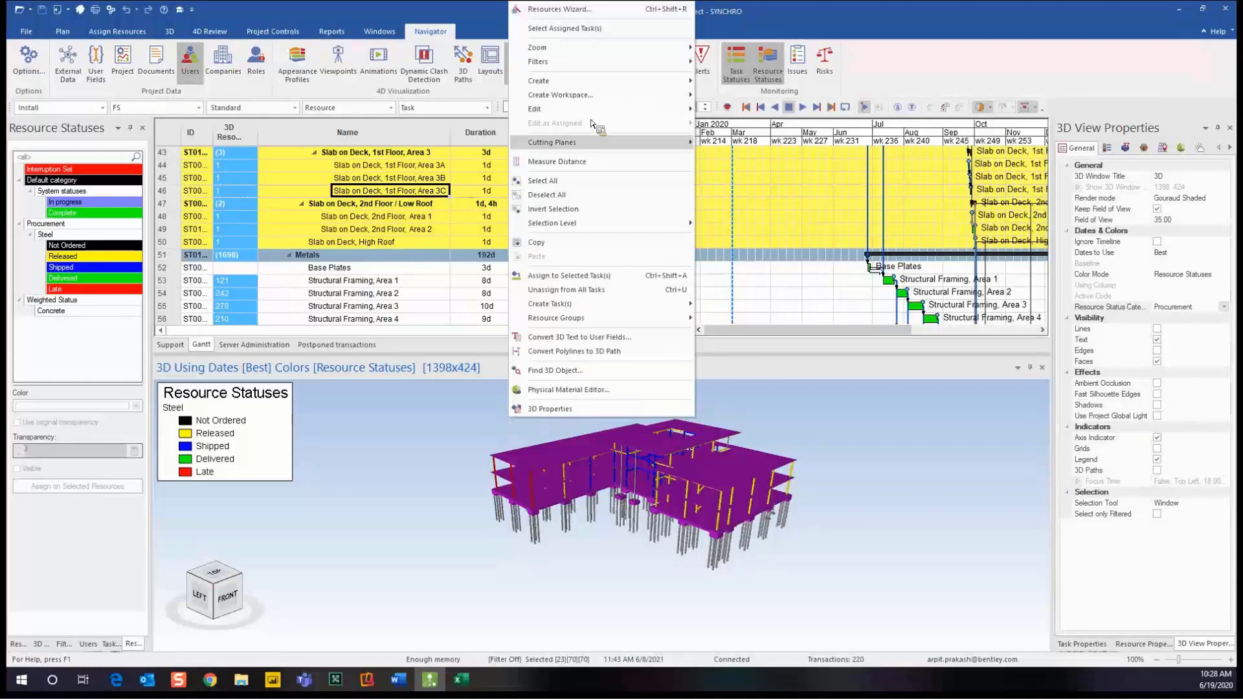
pyautogui.moveTo(622, 62)
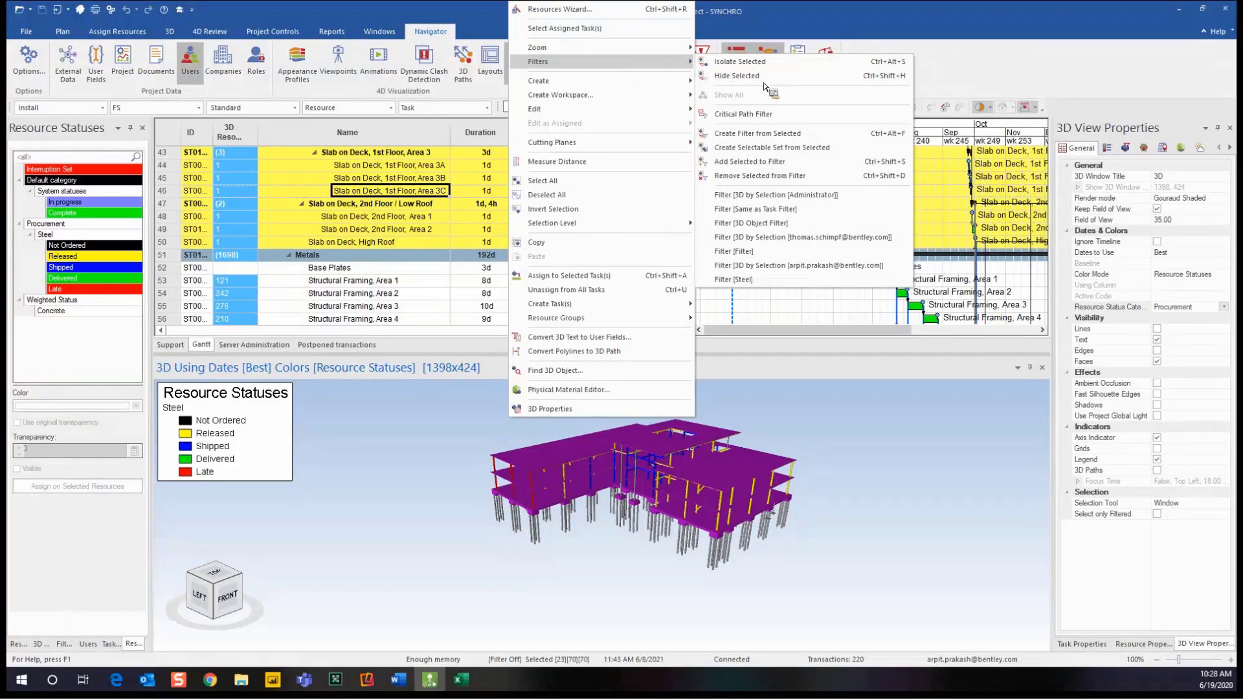
pyautogui.click(813, 141)
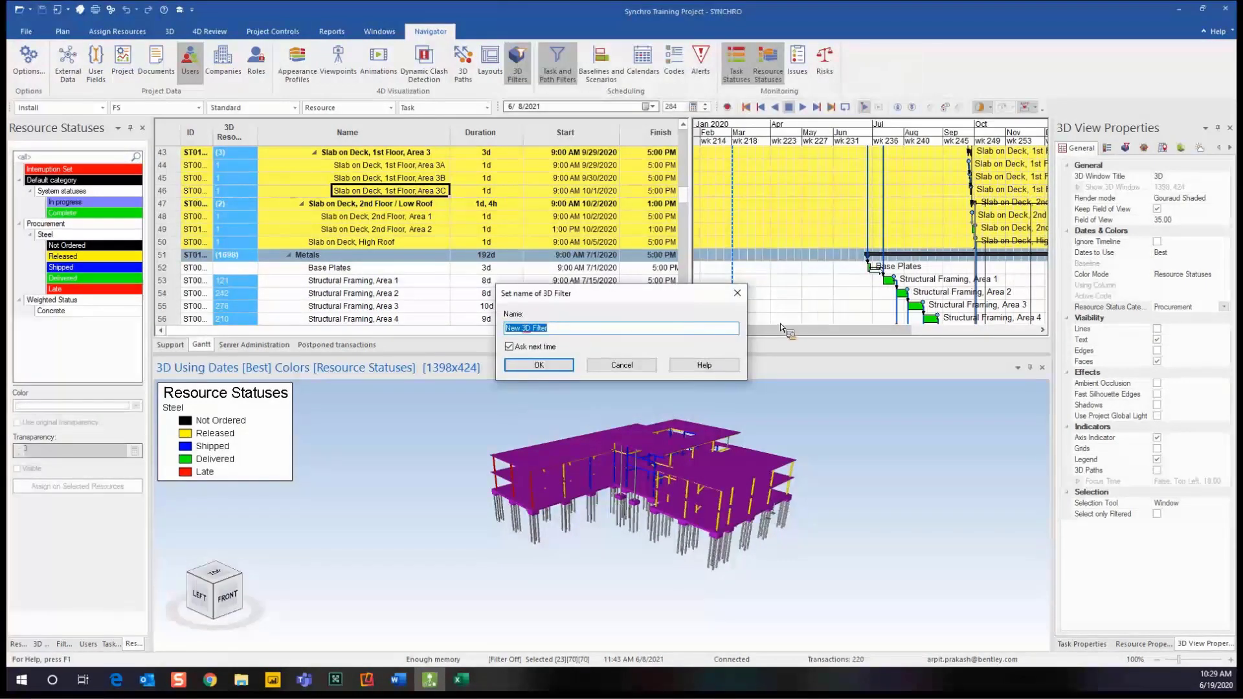
pyautogui.write('Concrete')
pyautogui.click(562, 372)
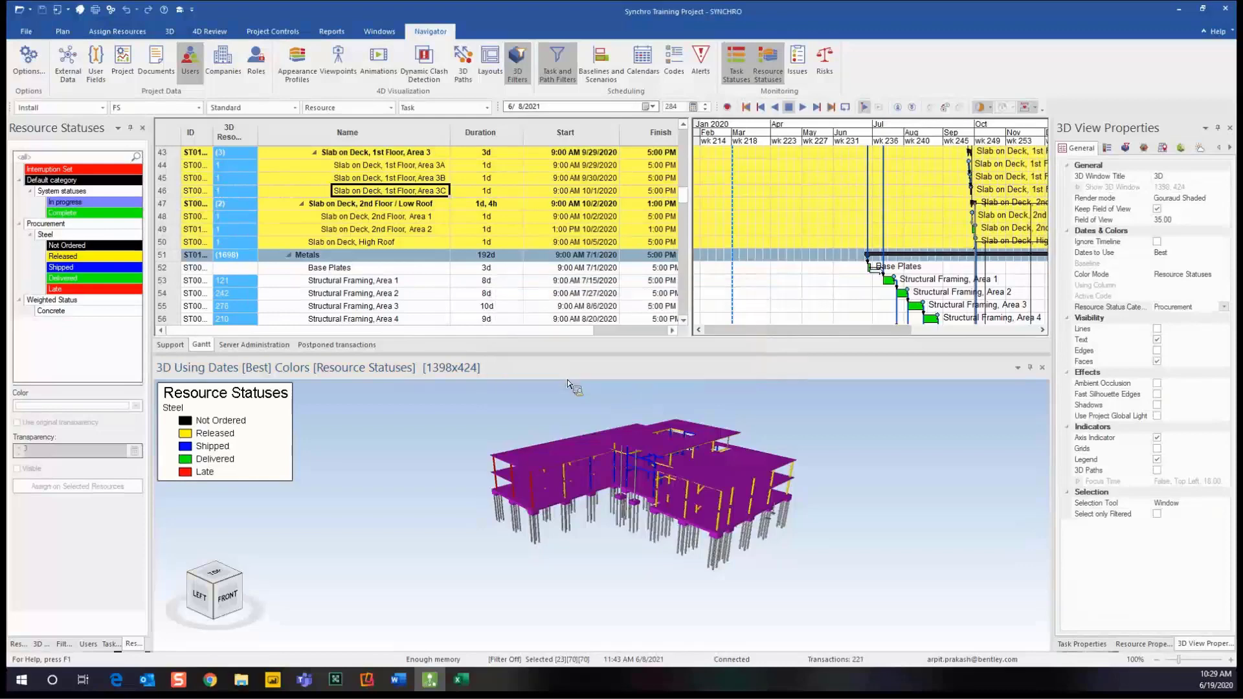
pyautogui.click(539, 417)
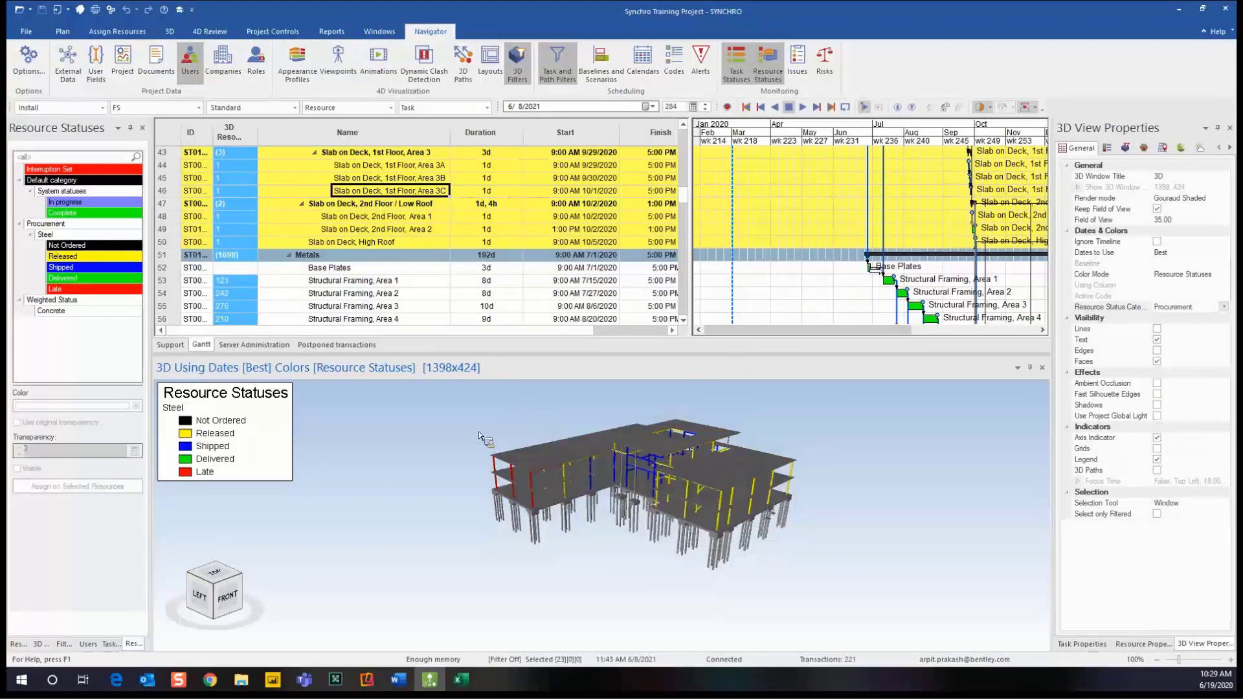
# - Activate the Concrete filter in the selected 3D view
pyautogui.click(41, 645)
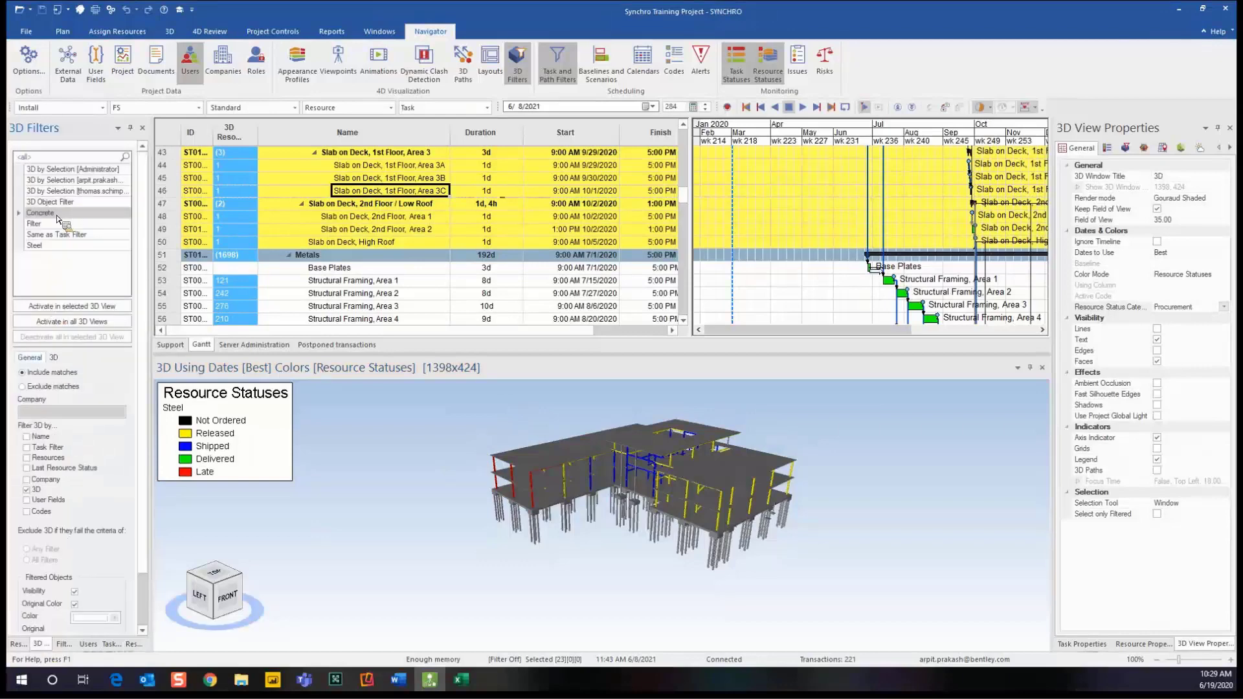
pyautogui.click(57, 307)
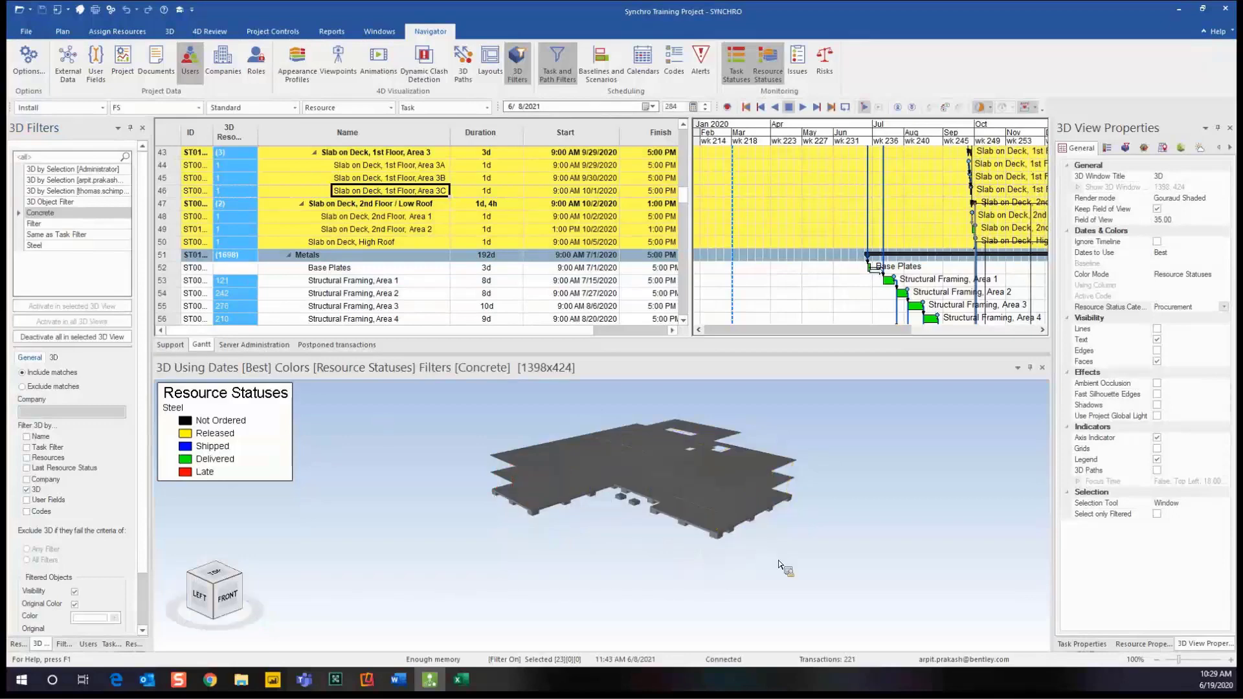
pyautogui.moveTo(787, 529); pyautogui.dragTo(688, 580)
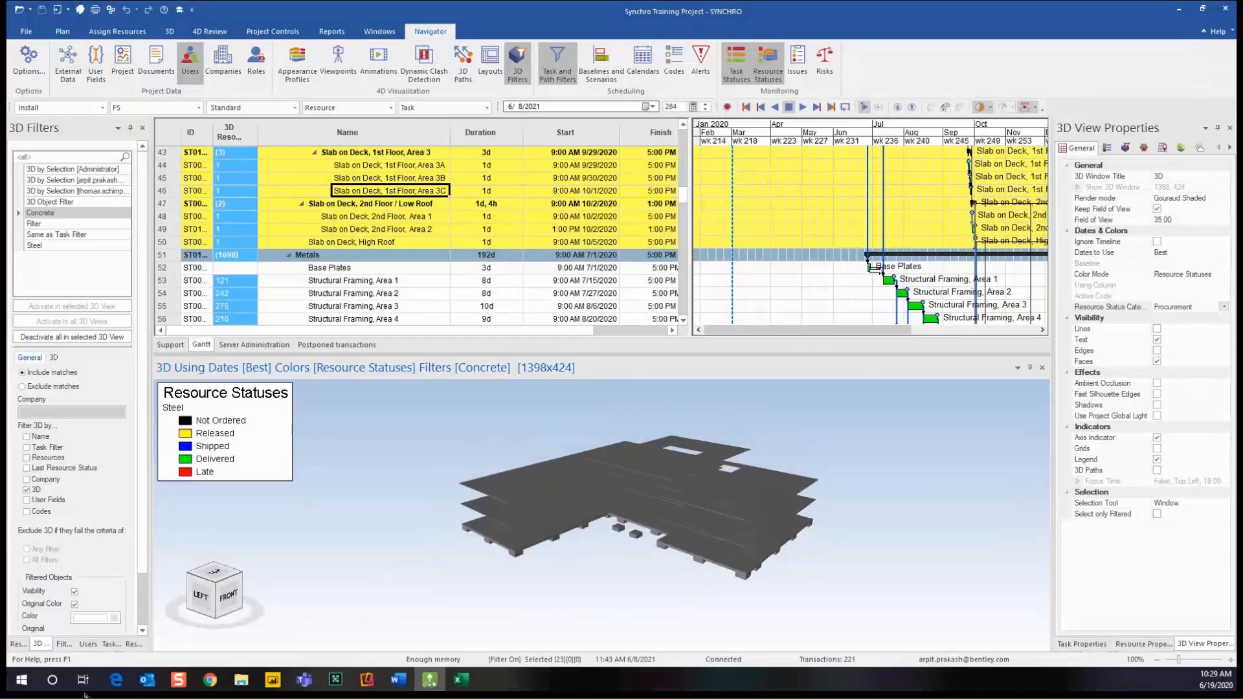
# - Add the resource statuses Formed, Reinforced and Poured to the Concrete set of the Weighted Status category
pyautogui.click(133, 644)
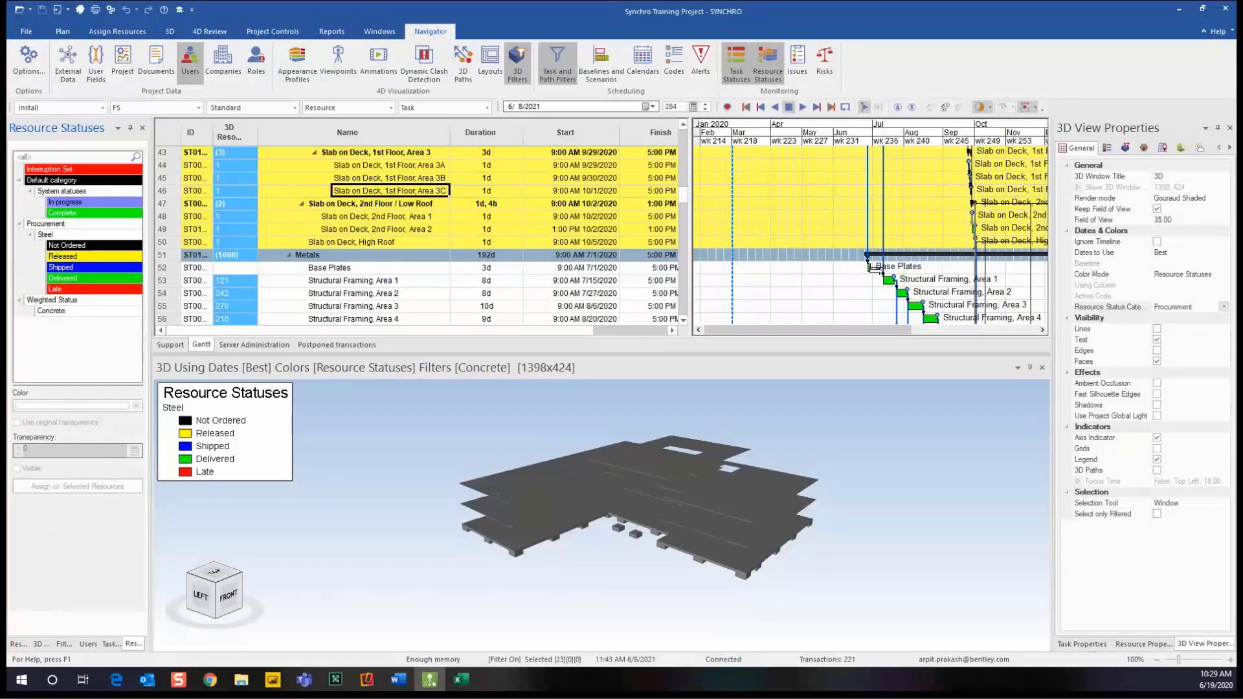
pyautogui.rightClick(84, 312)
pyautogui.click(133, 322)
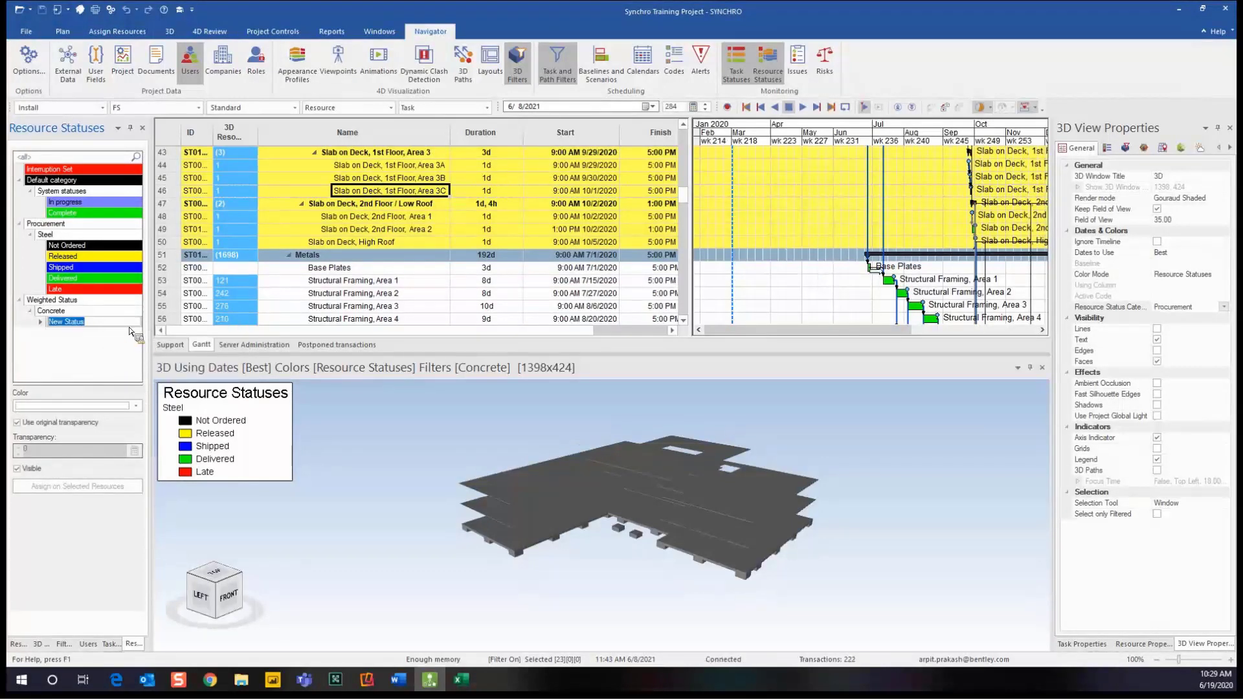
pyautogui.write('Formed')
pyautogui.rightClick(102, 310)
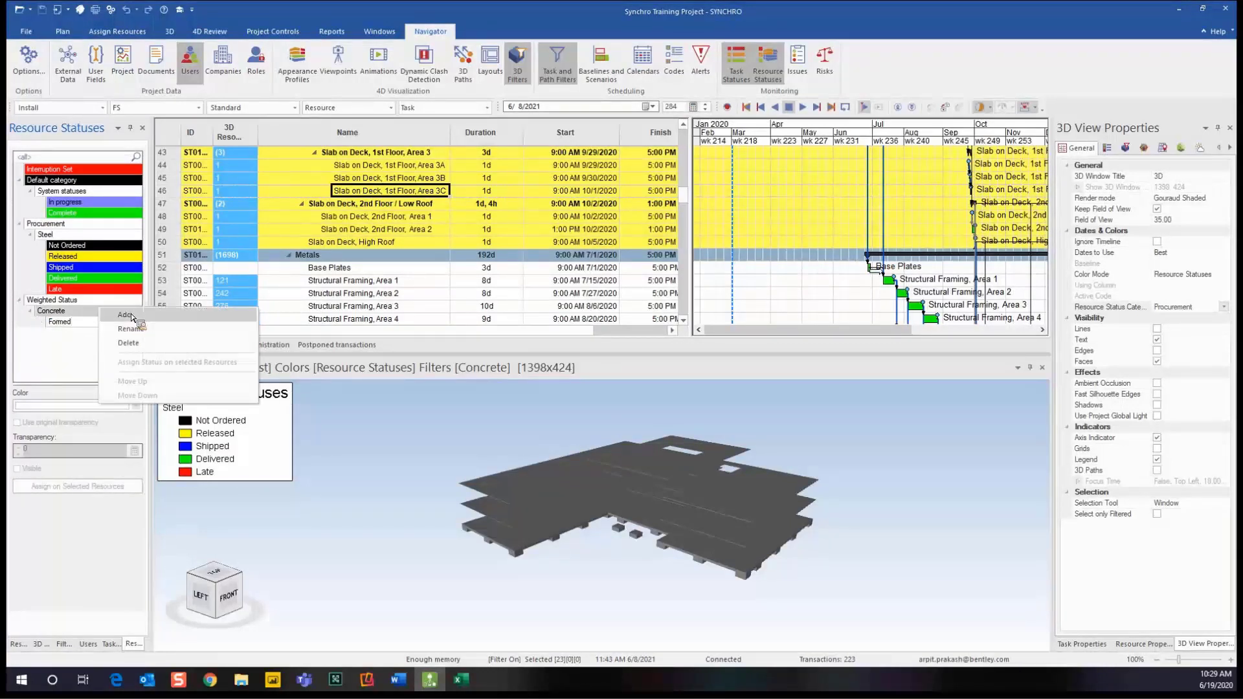
pyautogui.click(130, 314)
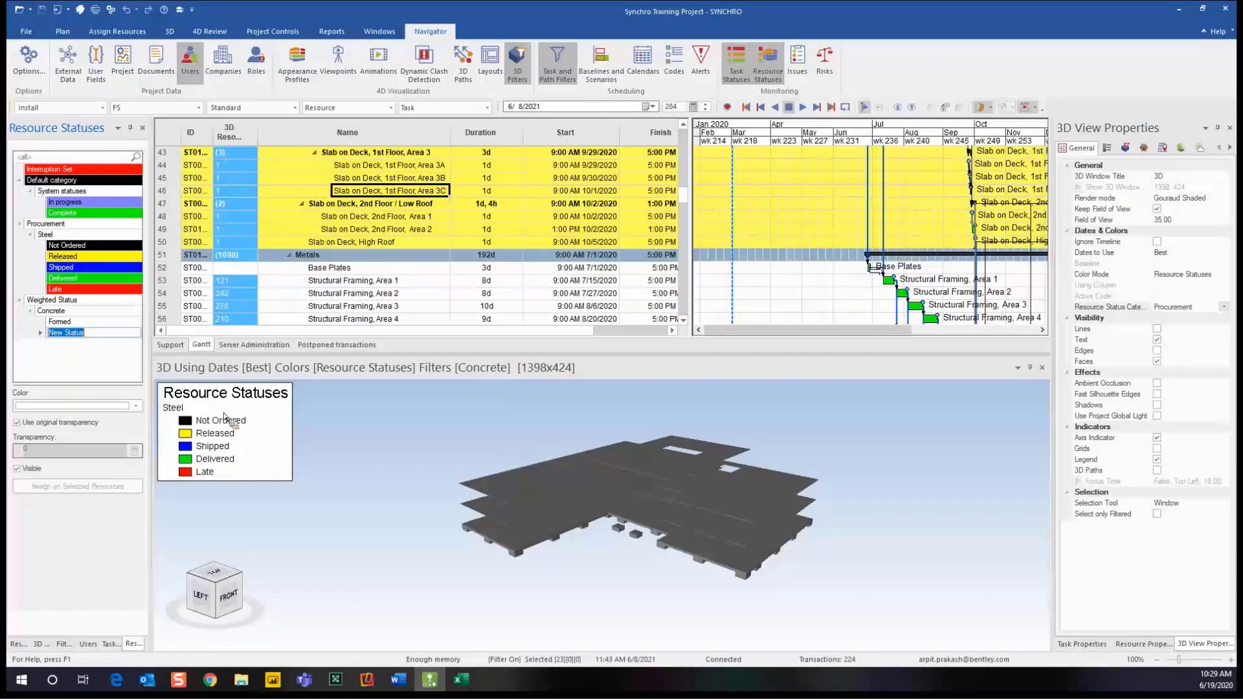
pyautogui.write('Reinforced')
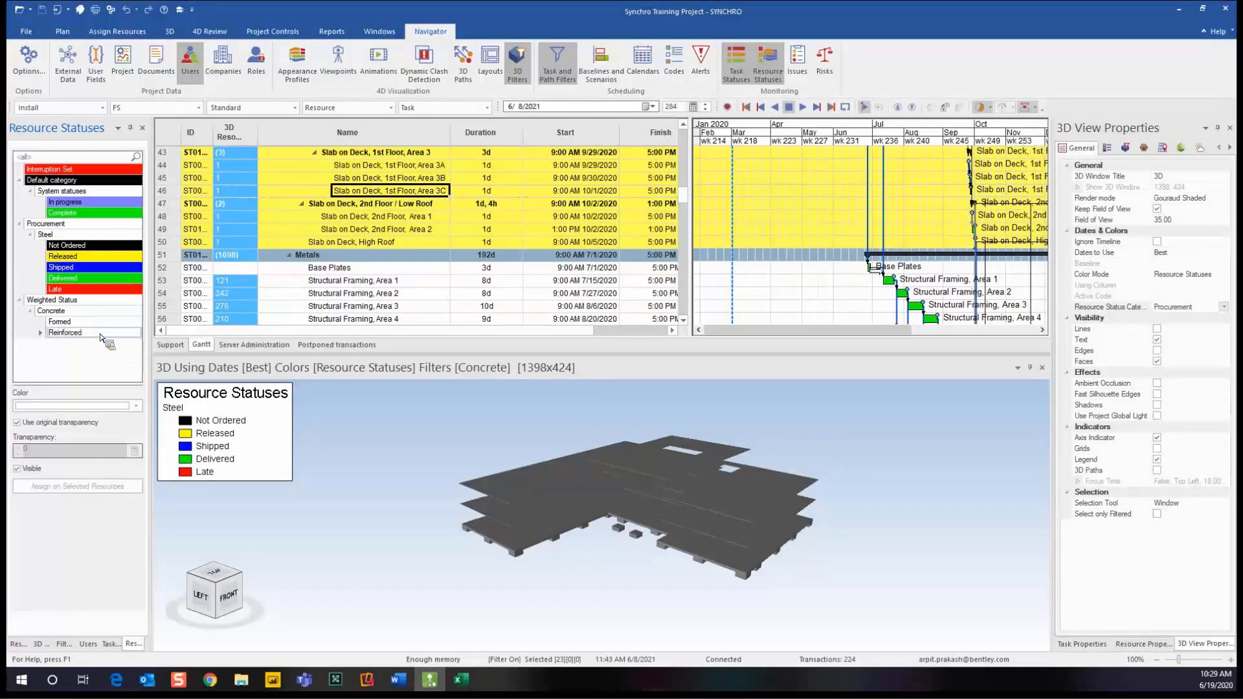
pyautogui.rightClick(82, 312)
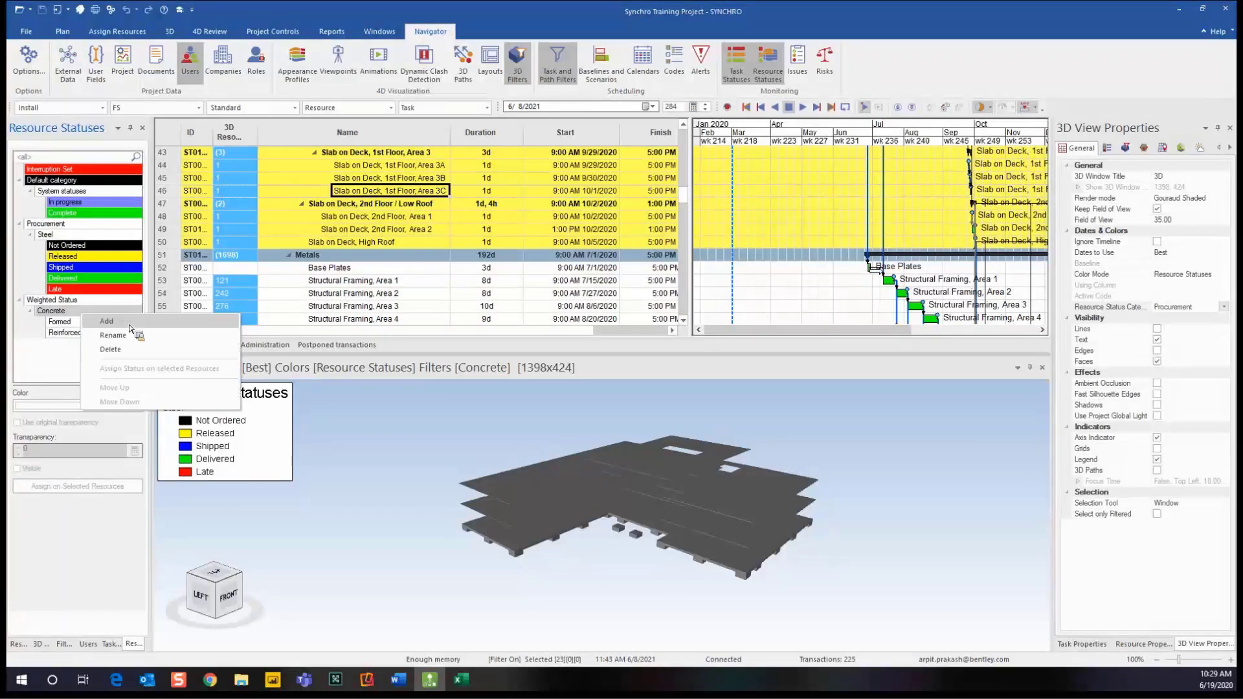
pyautogui.click(128, 329)
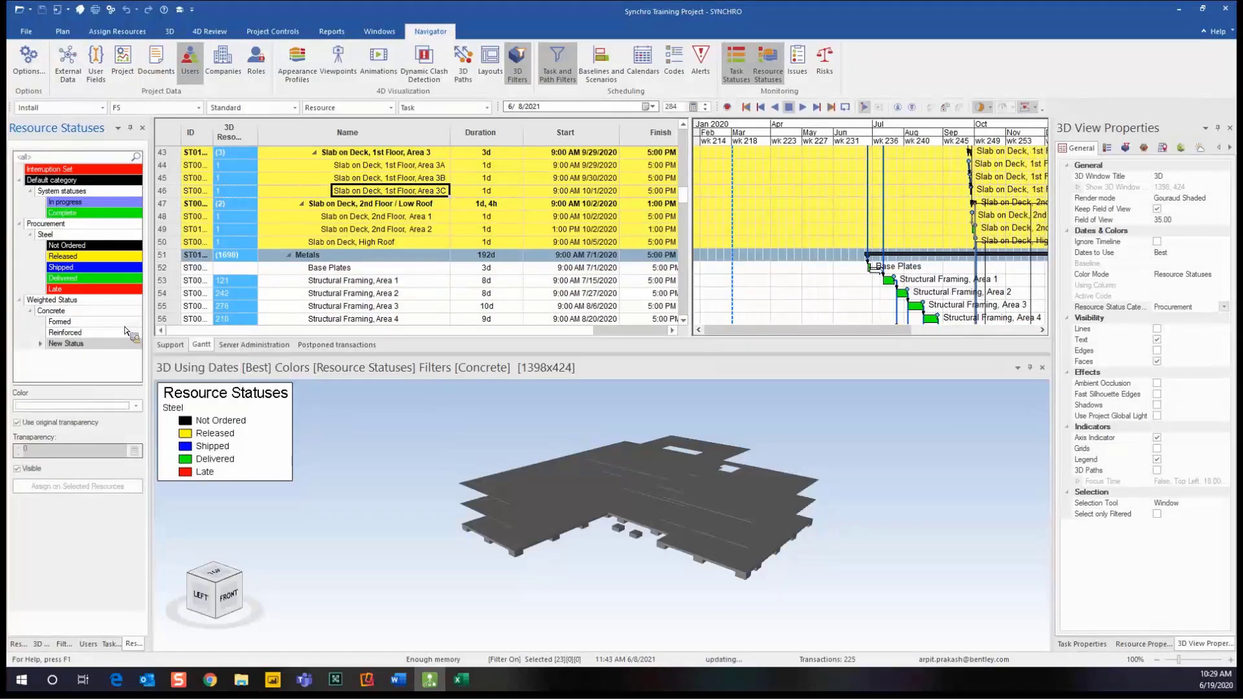
pyautogui.write('Poured')
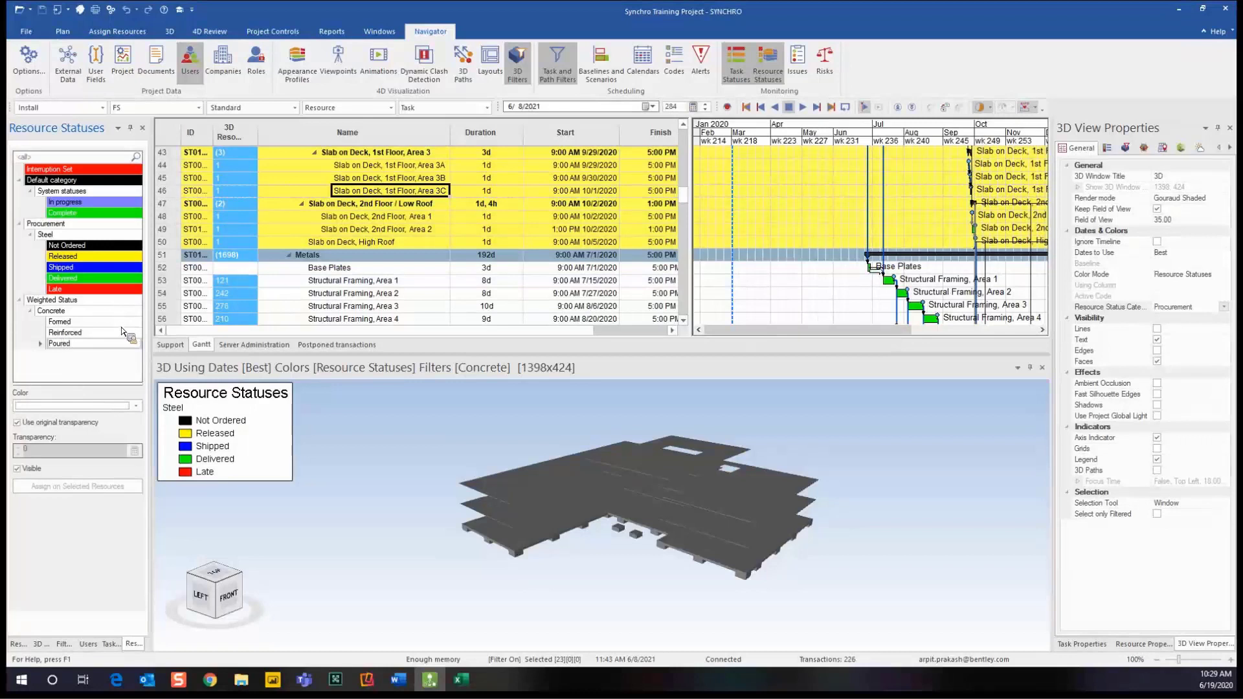
pyautogui.click(123, 374)
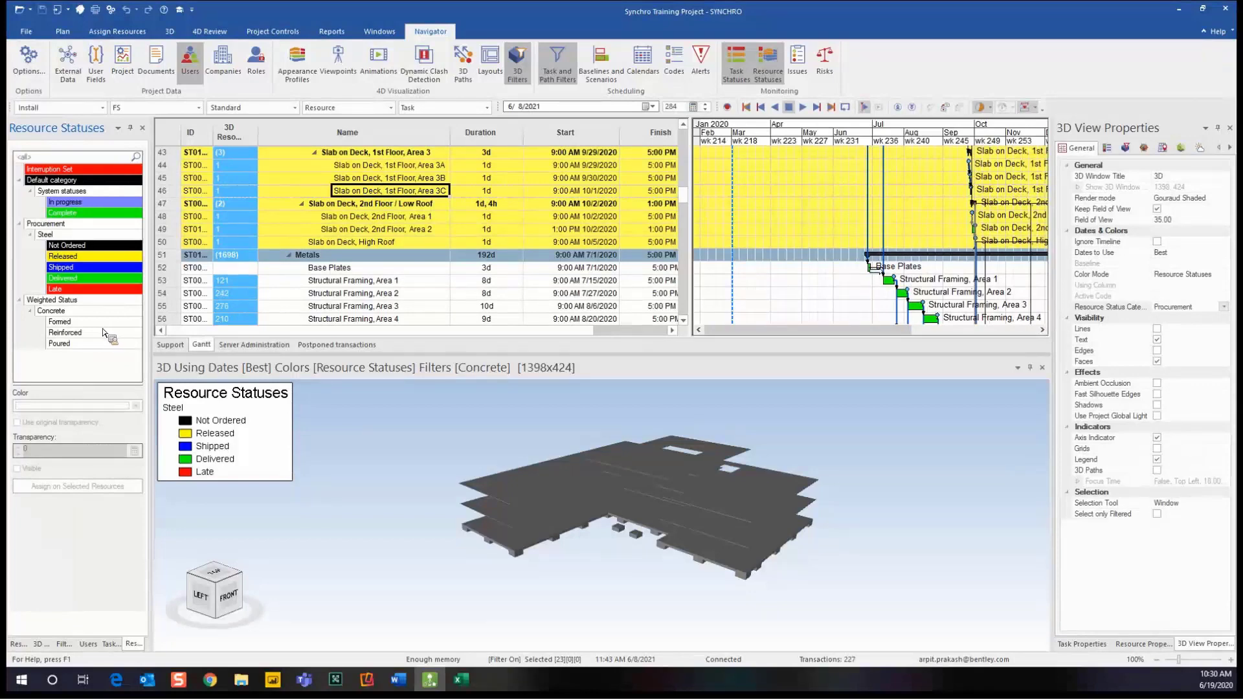
# - Color the concrete statuses: magenta for Formed, purple for Reinforced and cyan for Poured
pyautogui.click(106, 323)
pyautogui.click(136, 406)
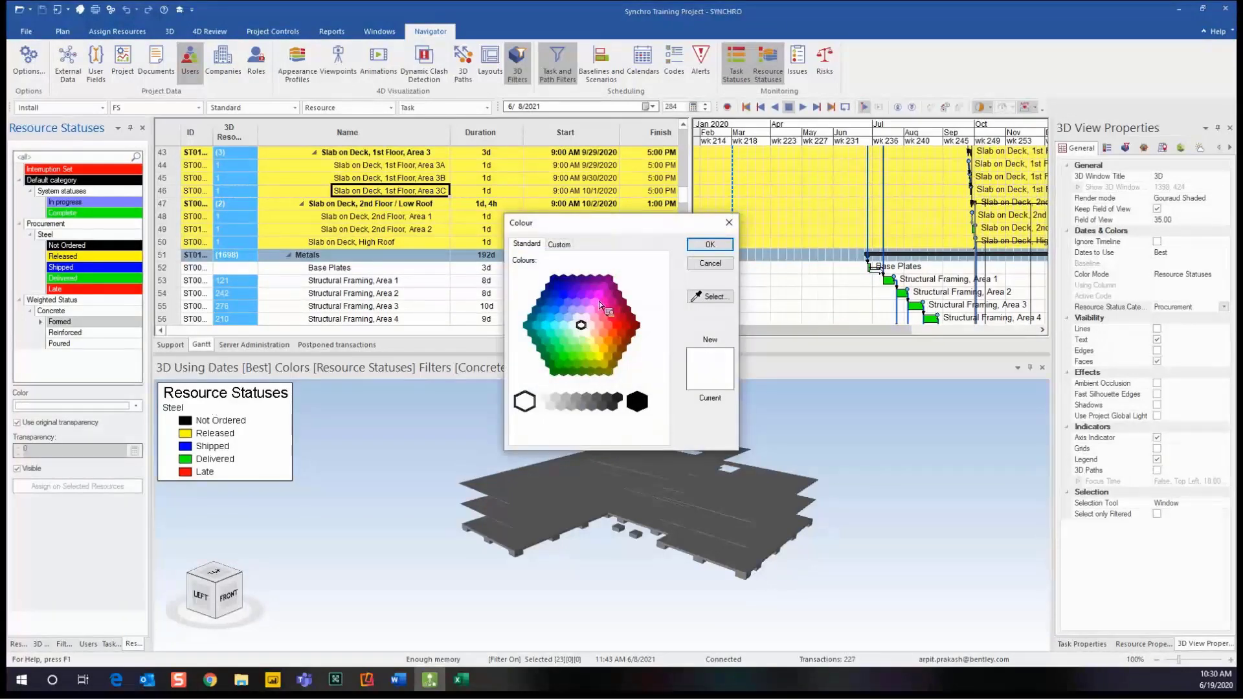
pyautogui.click(599, 298)
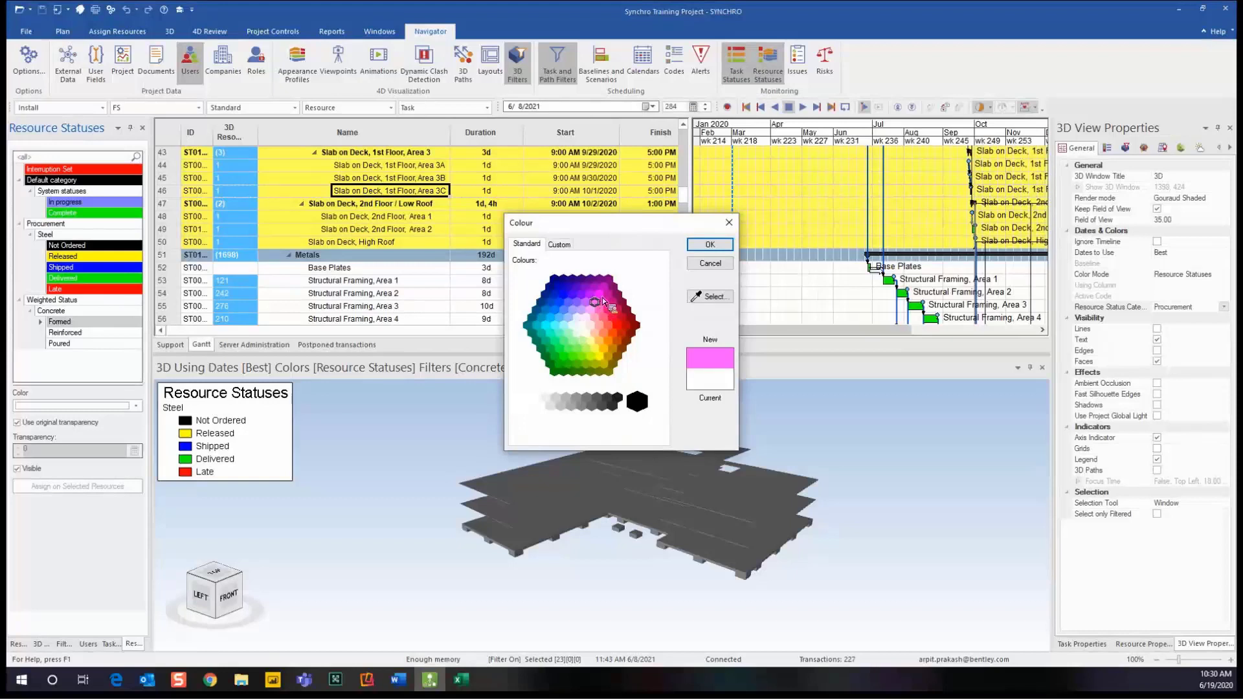
pyautogui.click(702, 246)
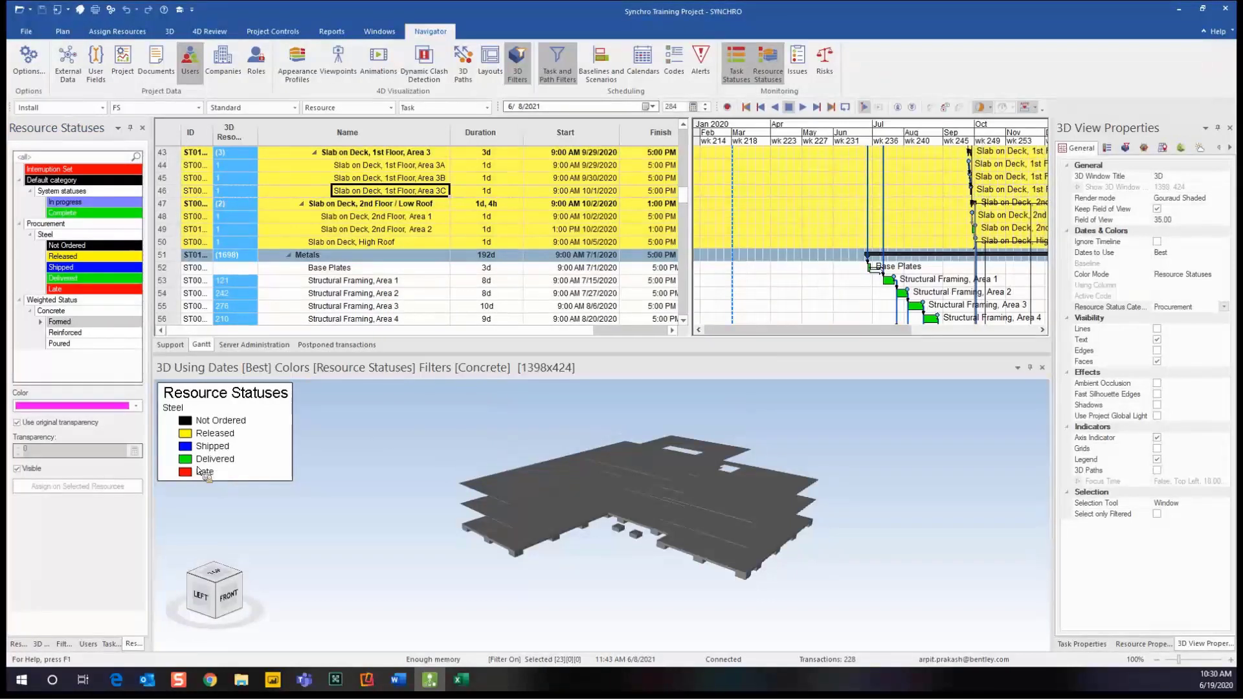
pyautogui.click(90, 333)
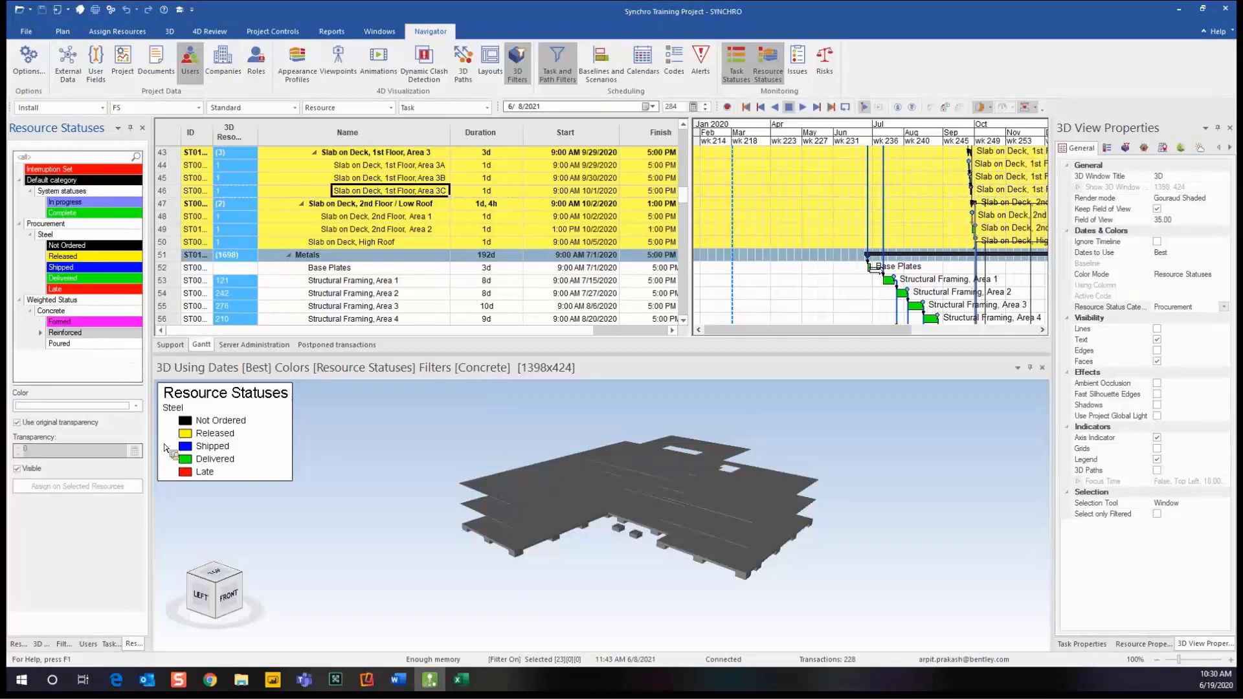
pyautogui.click(136, 406)
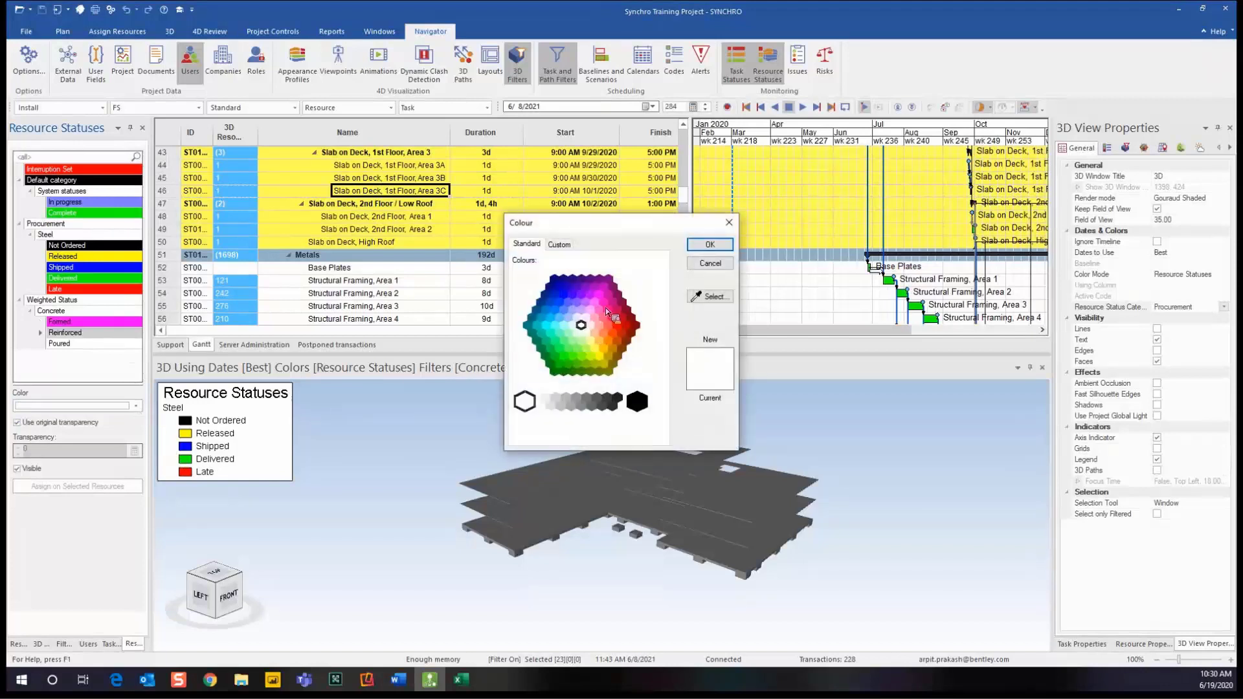
pyautogui.click(581, 295)
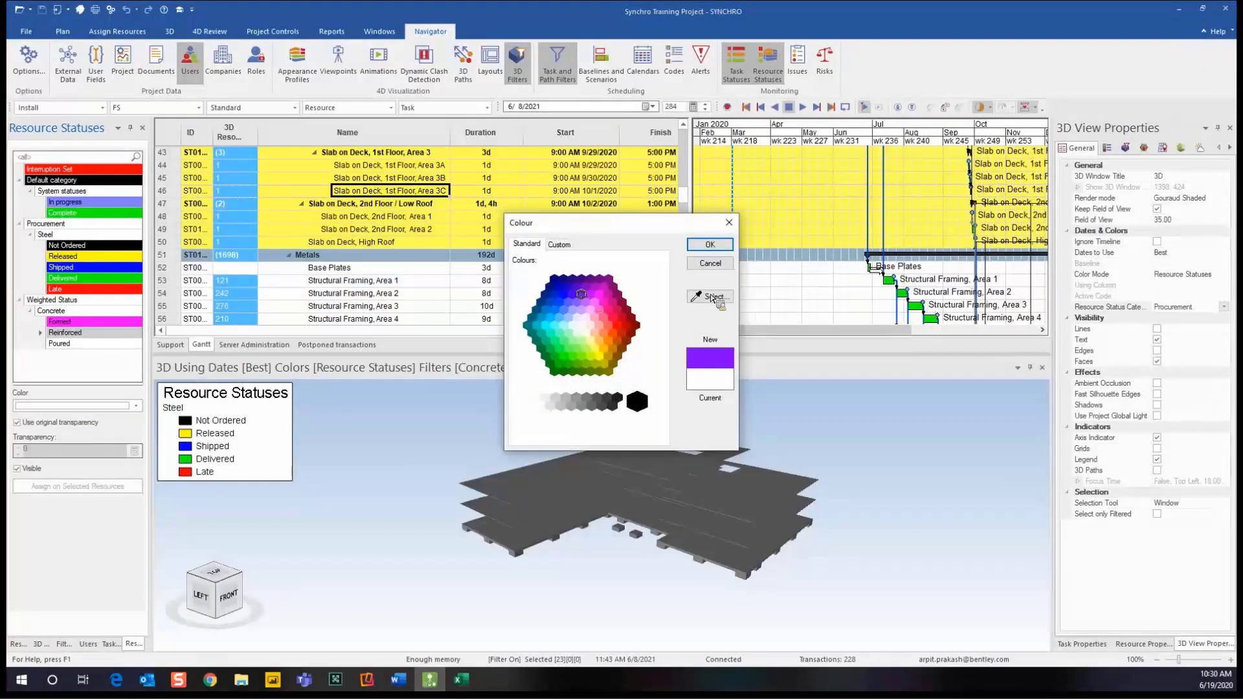
pyautogui.click(710, 244)
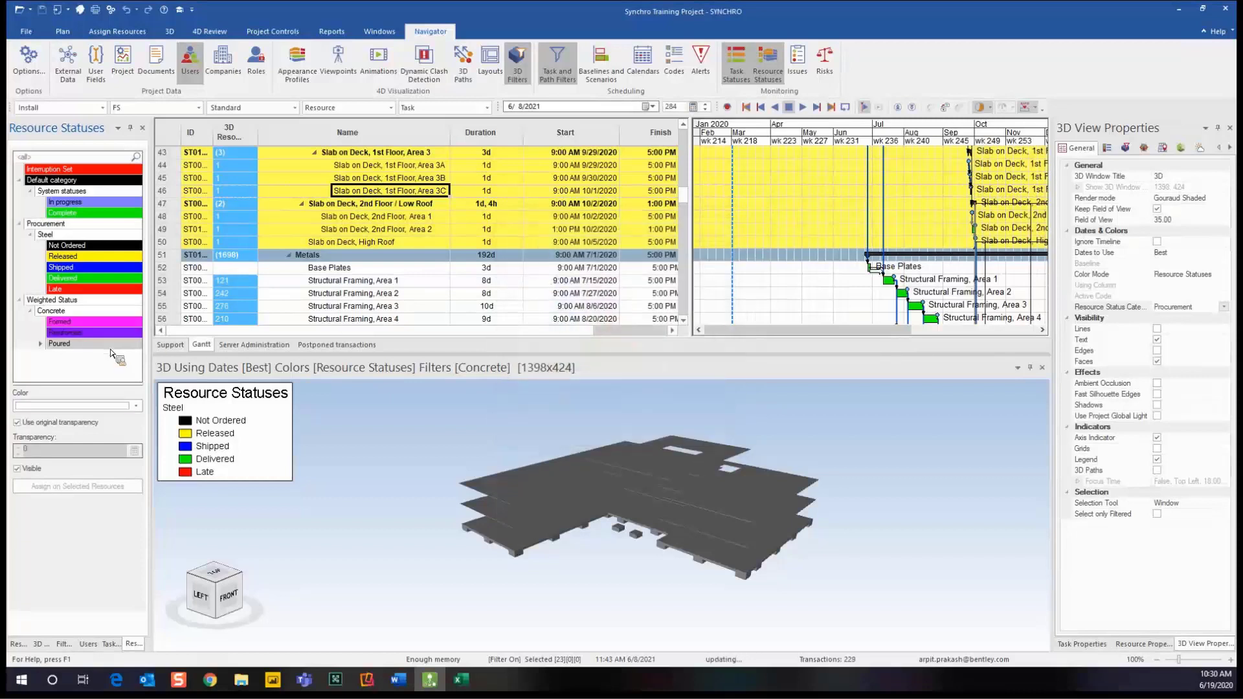
pyautogui.click(136, 406)
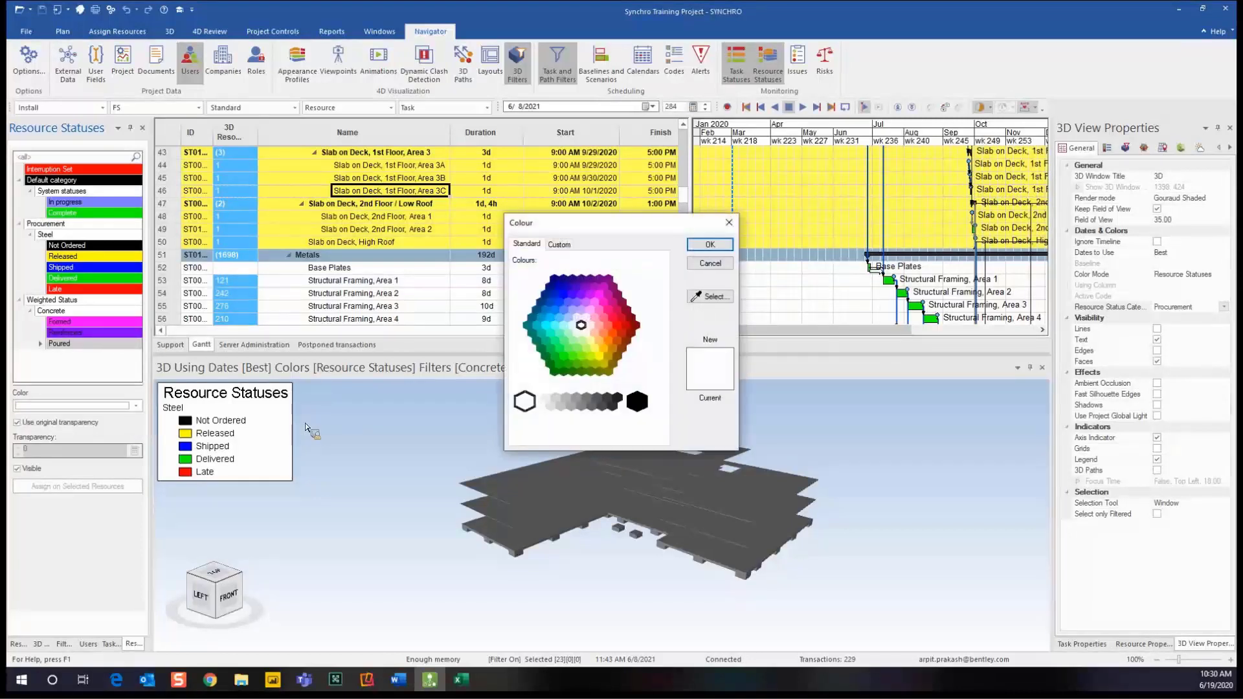
pyautogui.click(553, 332)
pyautogui.click(710, 244)
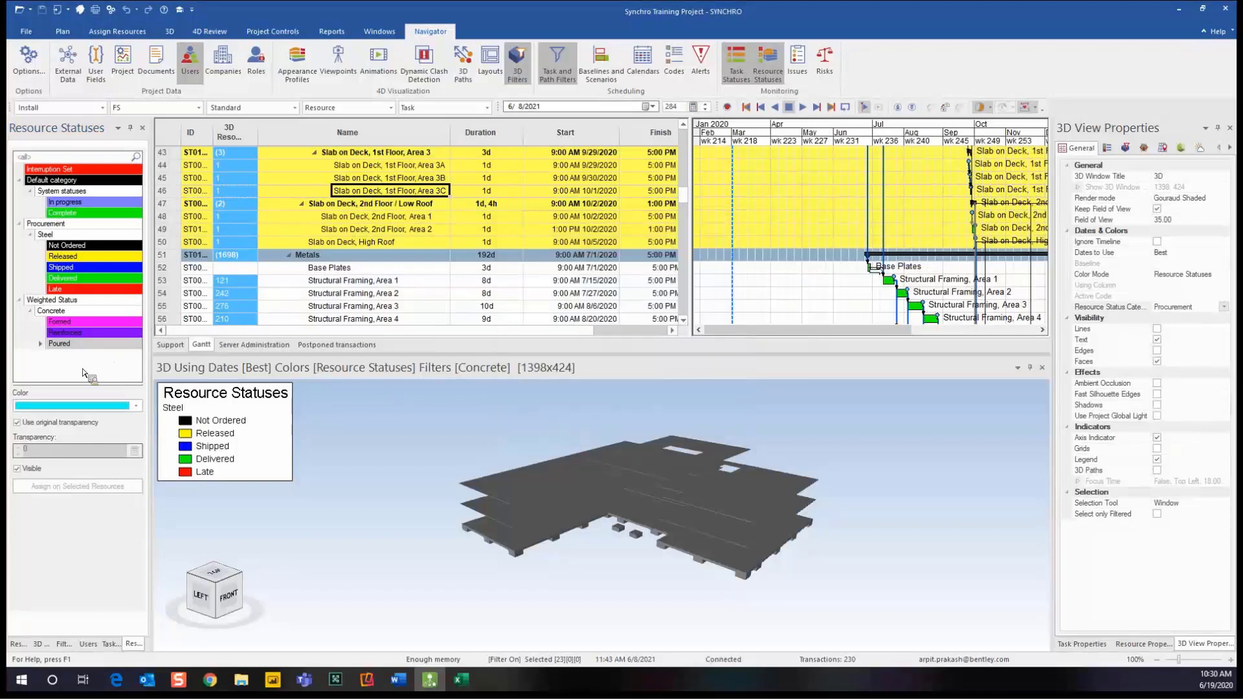
pyautogui.click(93, 371)
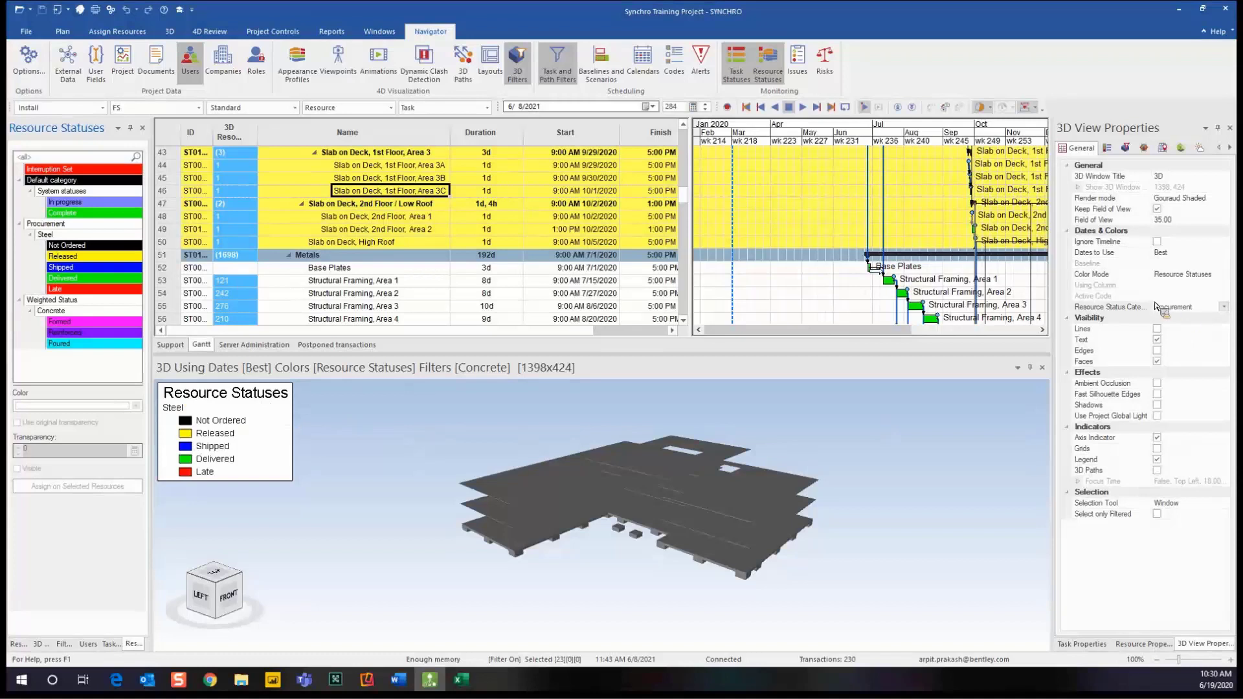
# - Set the 3D view's resource status category to Weighted Status
pyautogui.click(1224, 307)
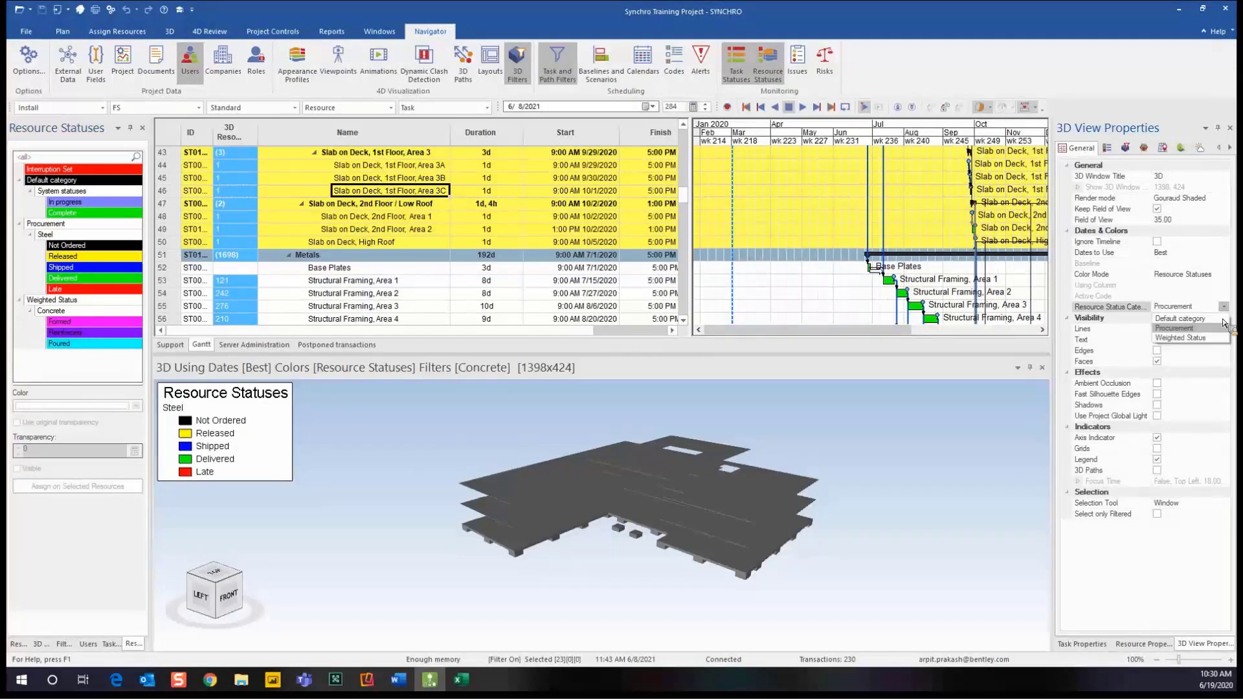
pyautogui.click(1155, 347)
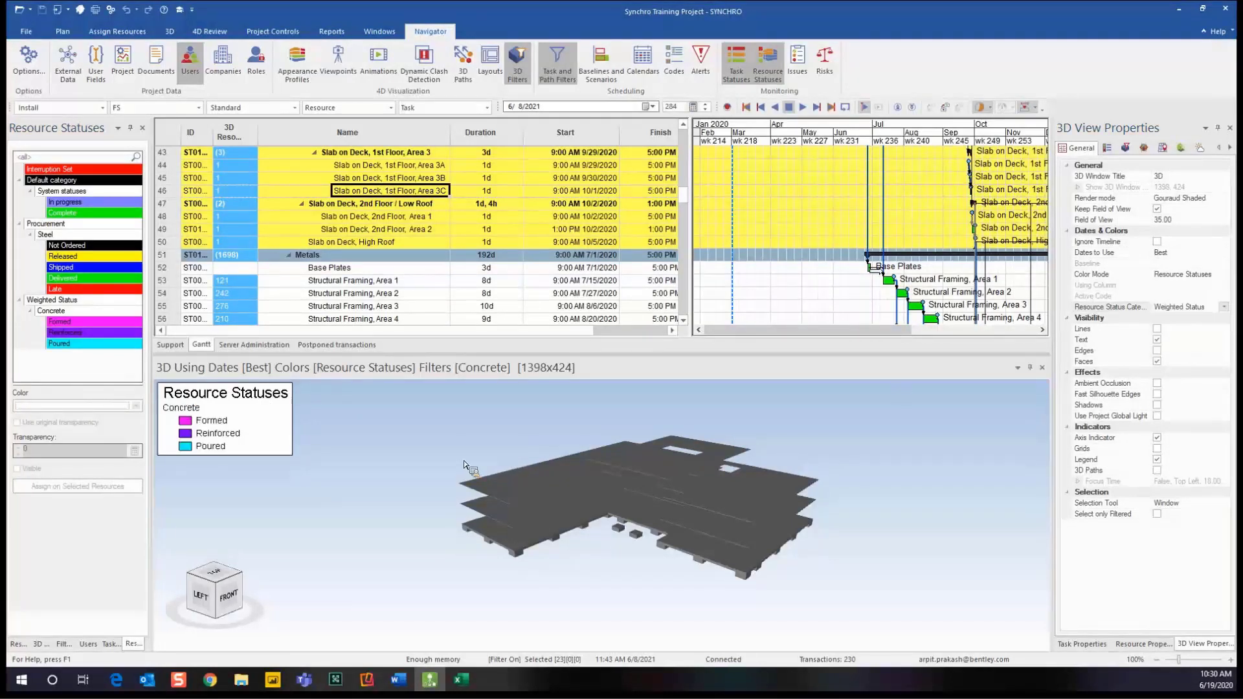
pyautogui.moveTo(437, 426); pyautogui.dragTo(408, 445, button='middle')
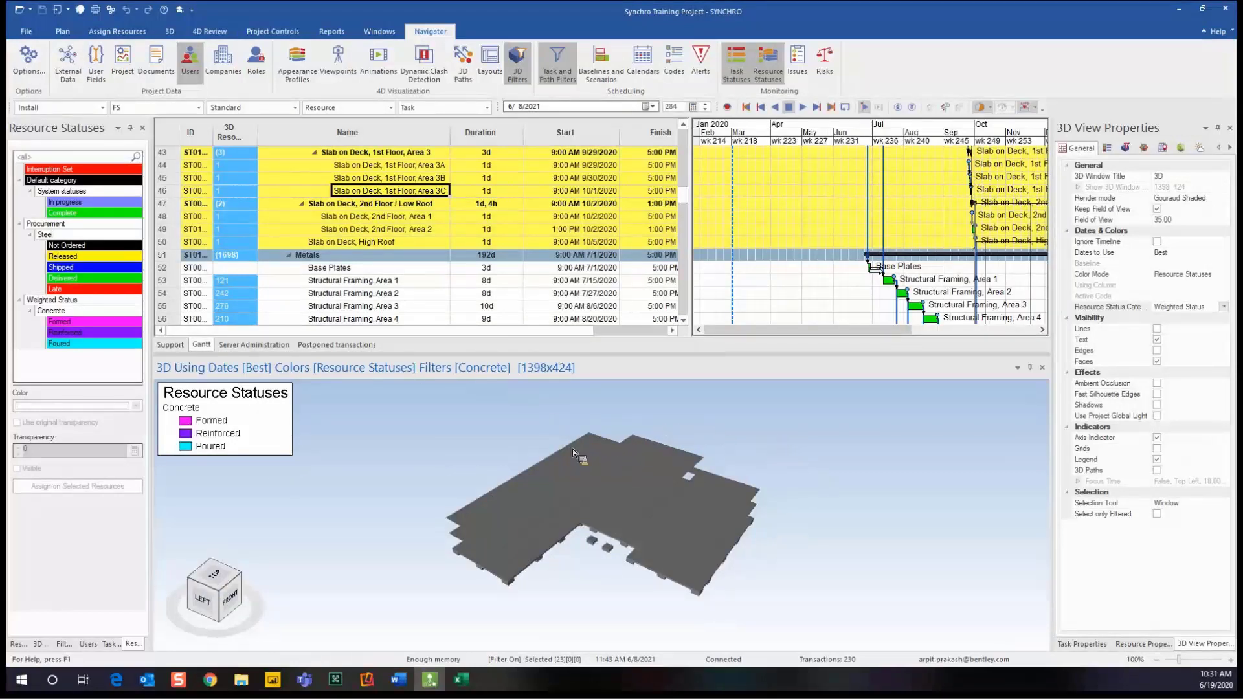
# - Add a mapping rule for recalculating task progress and include the concrete statuses Formed, Reinforced and Poured in it
pyautogui.click(274, 33)
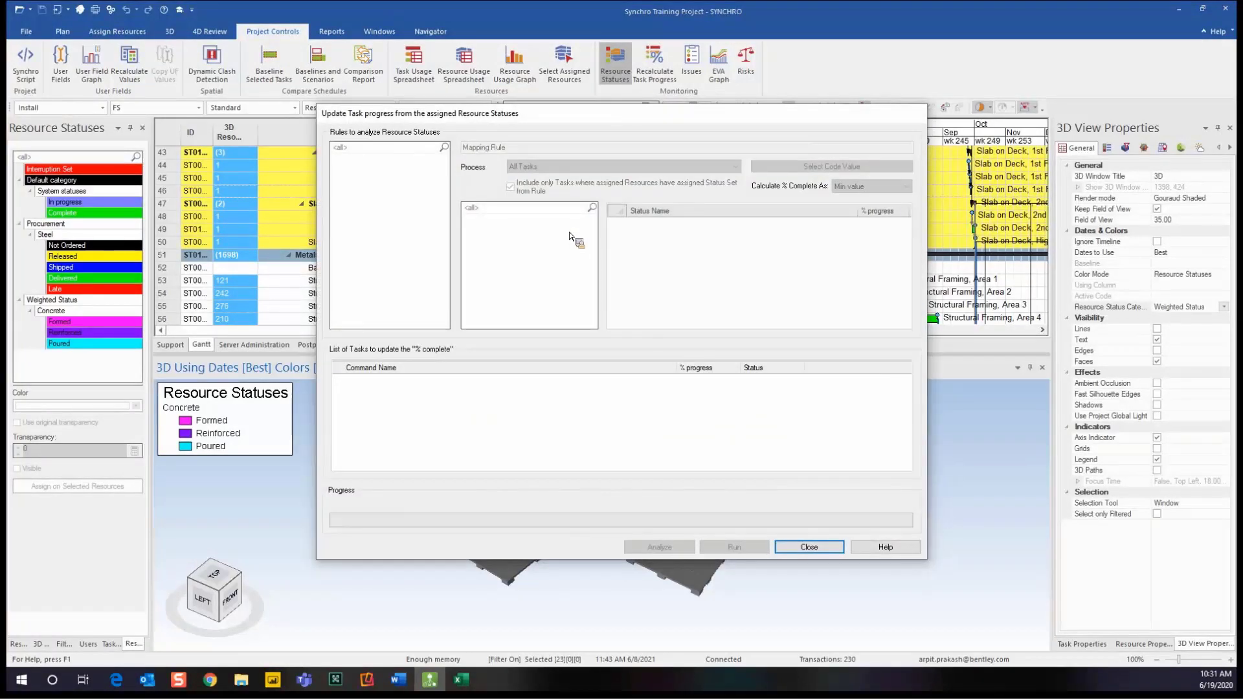
pyautogui.rightClick(375, 174)
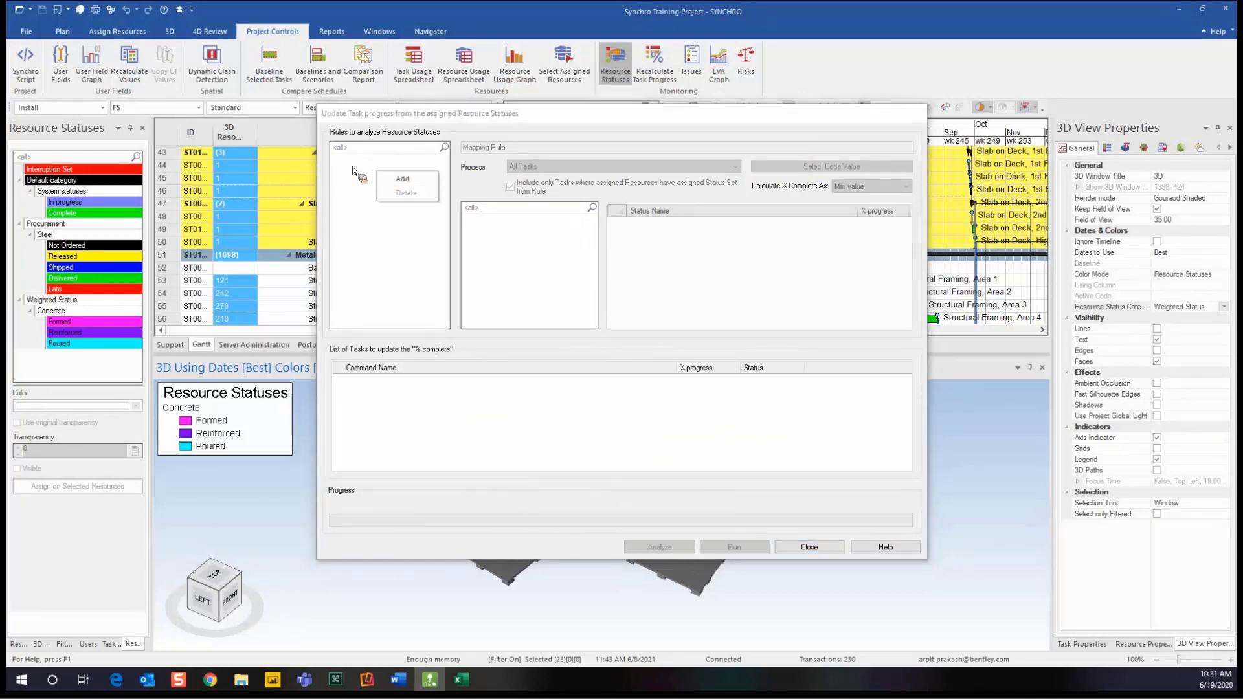
pyautogui.click(418, 180)
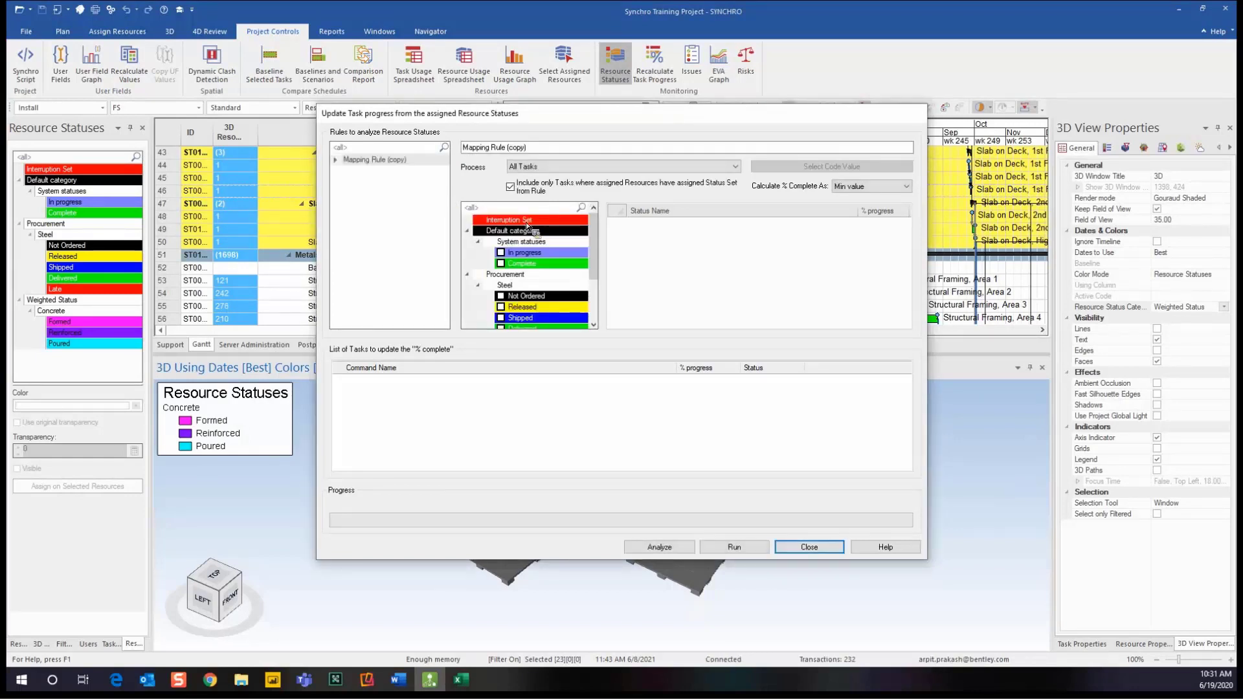
pyautogui.moveTo(73, 338); pyautogui.dragTo(531, 251)
pyautogui.scroll(-1, 532, 251)
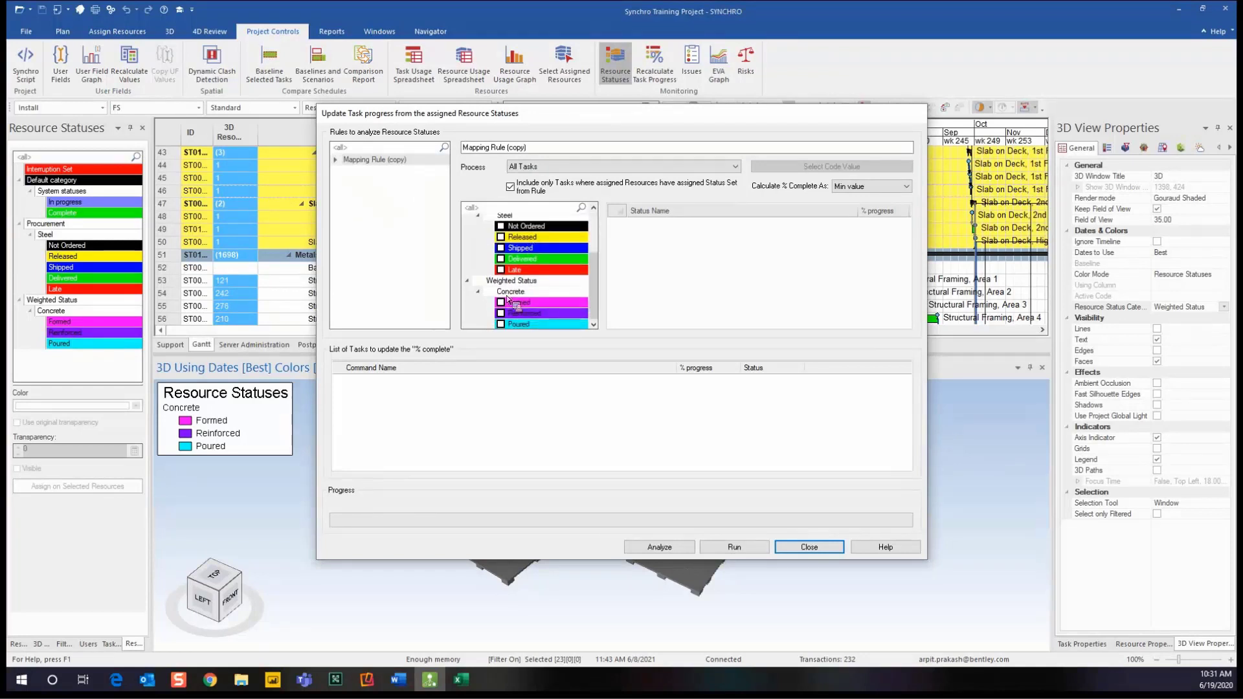
pyautogui.click(501, 303)
pyautogui.click(501, 314)
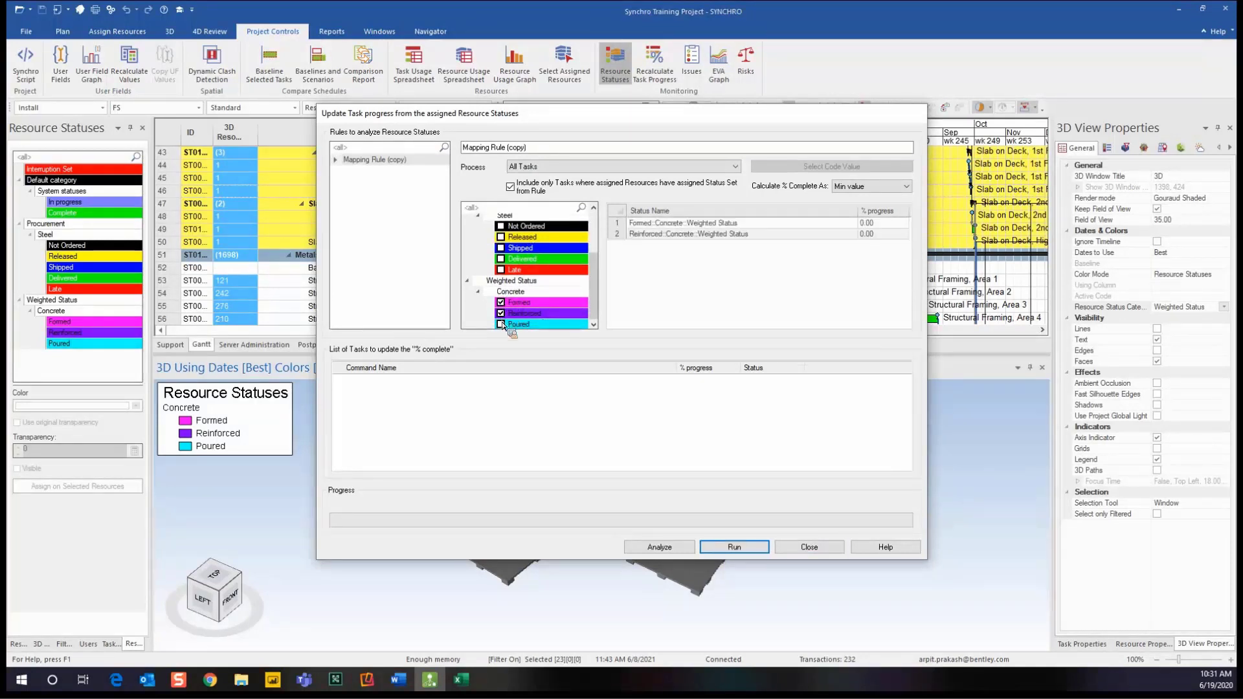
pyautogui.click(501, 325)
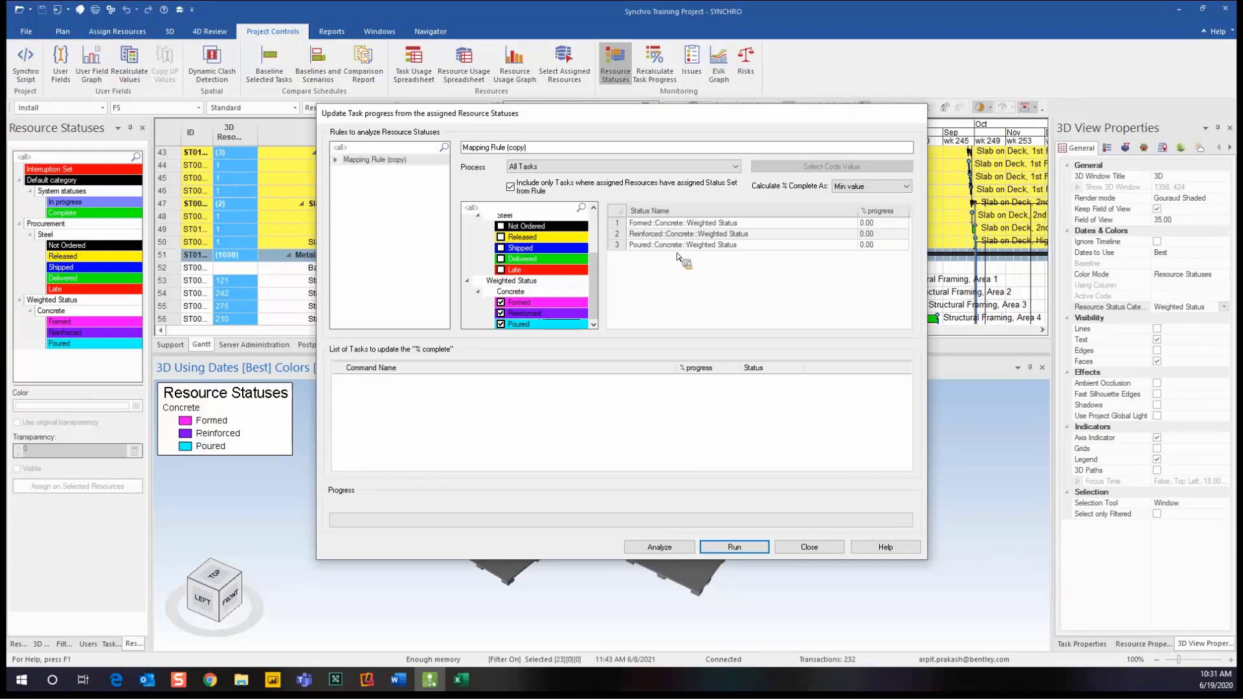
# - Set the rule's progress to 20% for Formed, 60% for Reinforced and 100% for Poured, and close the progress update dialog
pyautogui.click(900, 223)
pyautogui.click(885, 223)
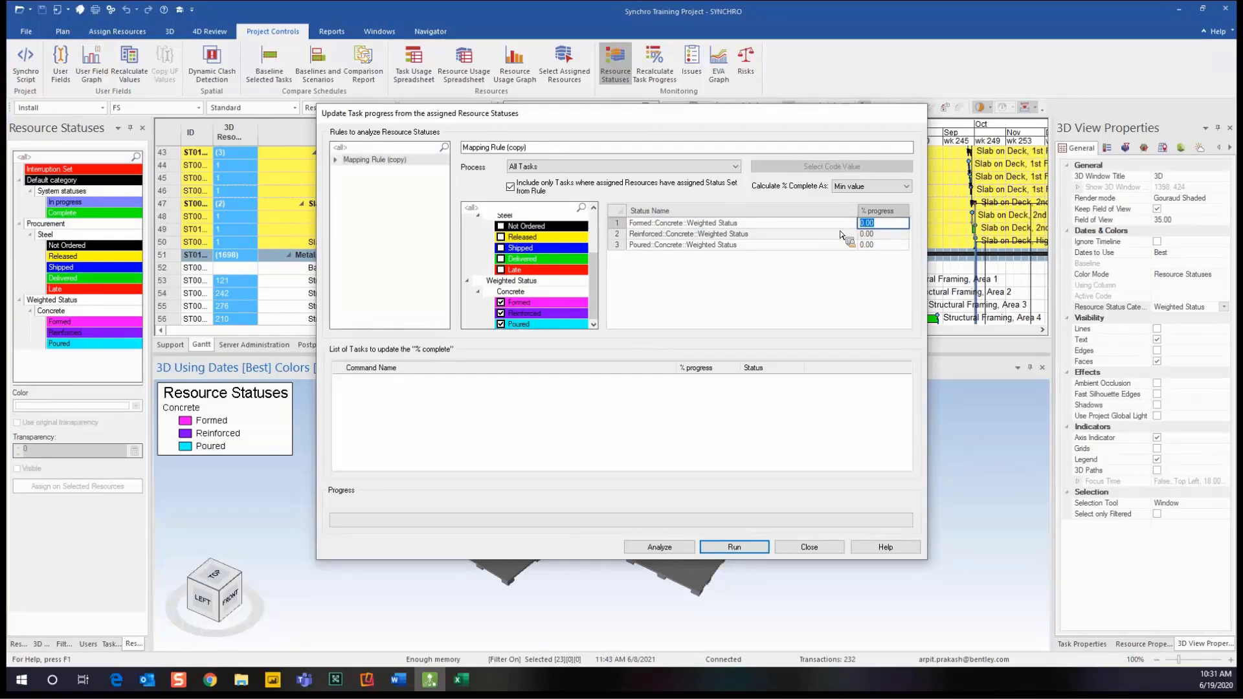
pyautogui.write('20')
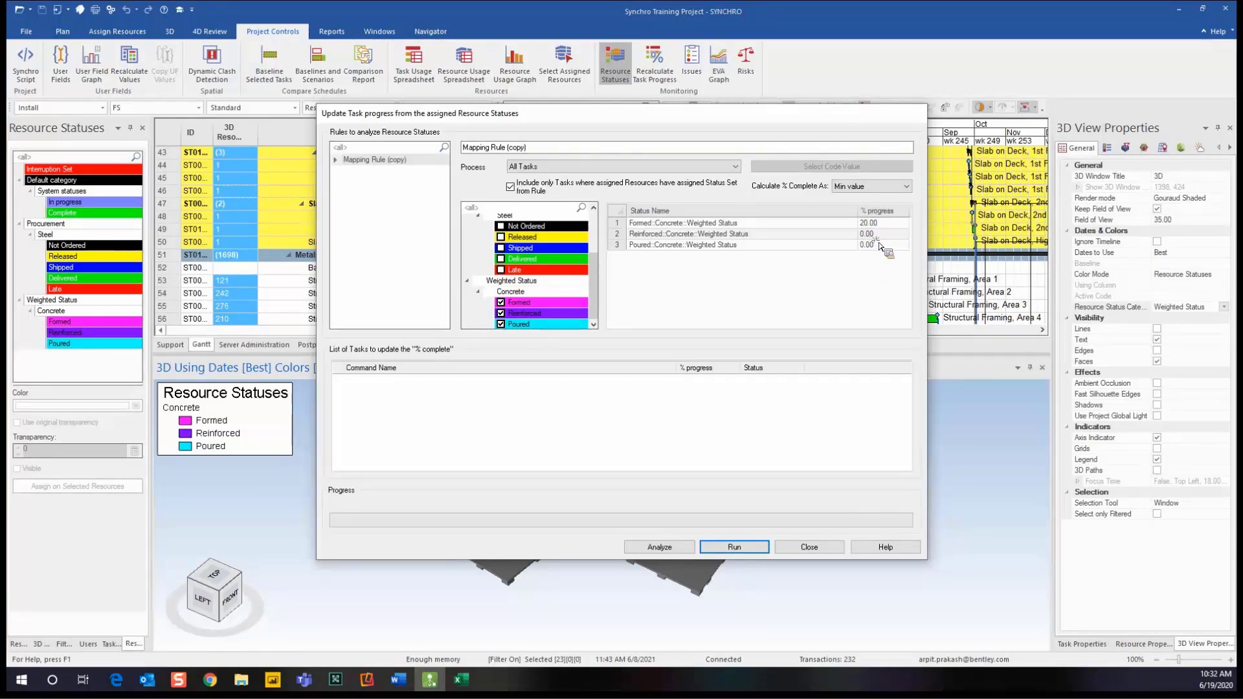
pyautogui.click(883, 244)
pyautogui.click(882, 233)
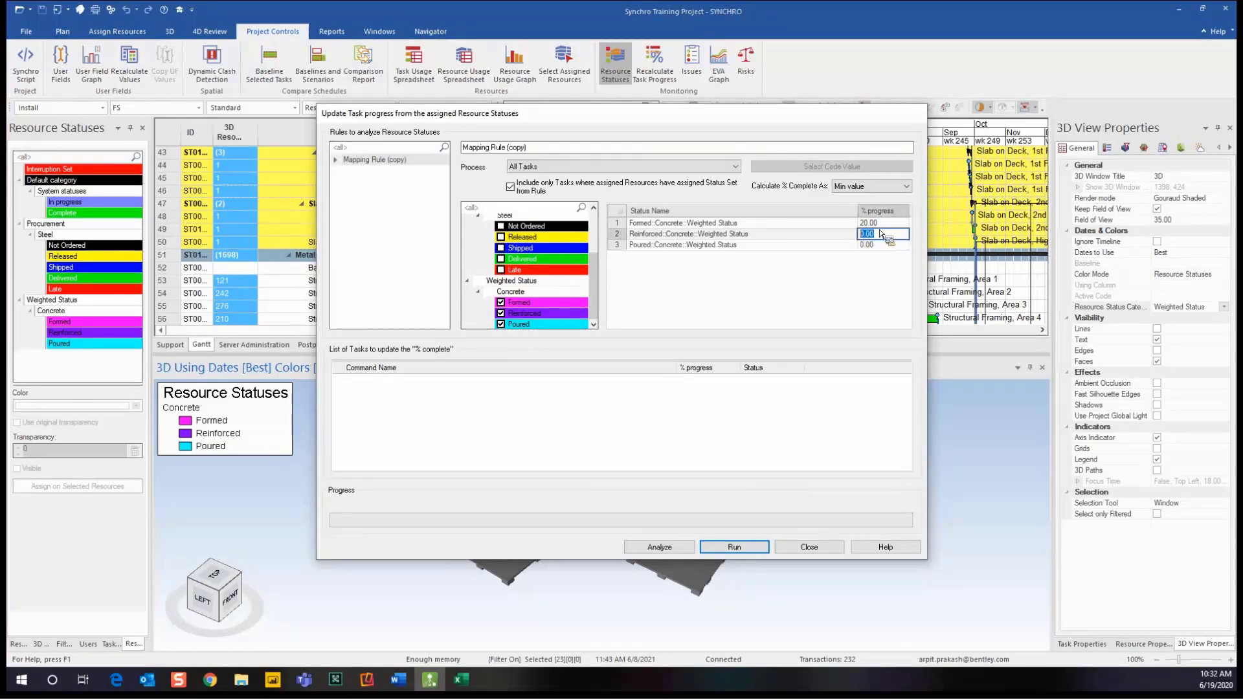
pyautogui.write('60')
pyautogui.click(829, 295)
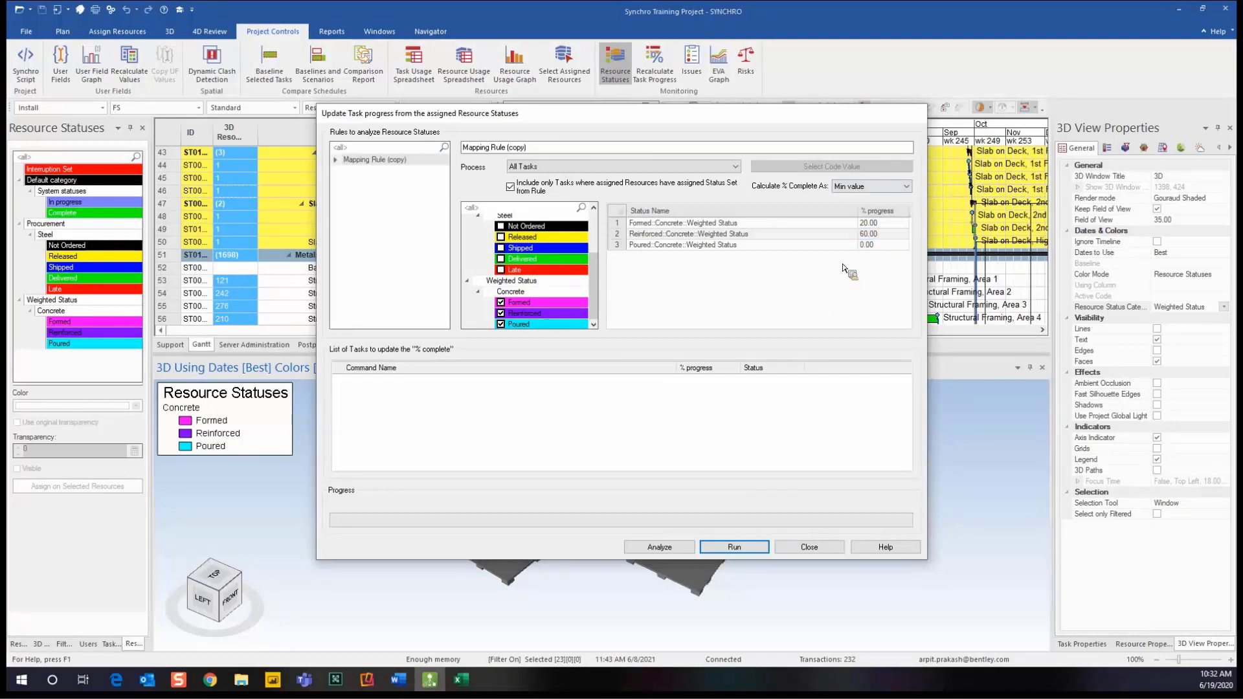
pyautogui.click(877, 245)
pyautogui.write('100')
pyautogui.click(687, 281)
pyautogui.click(810, 547)
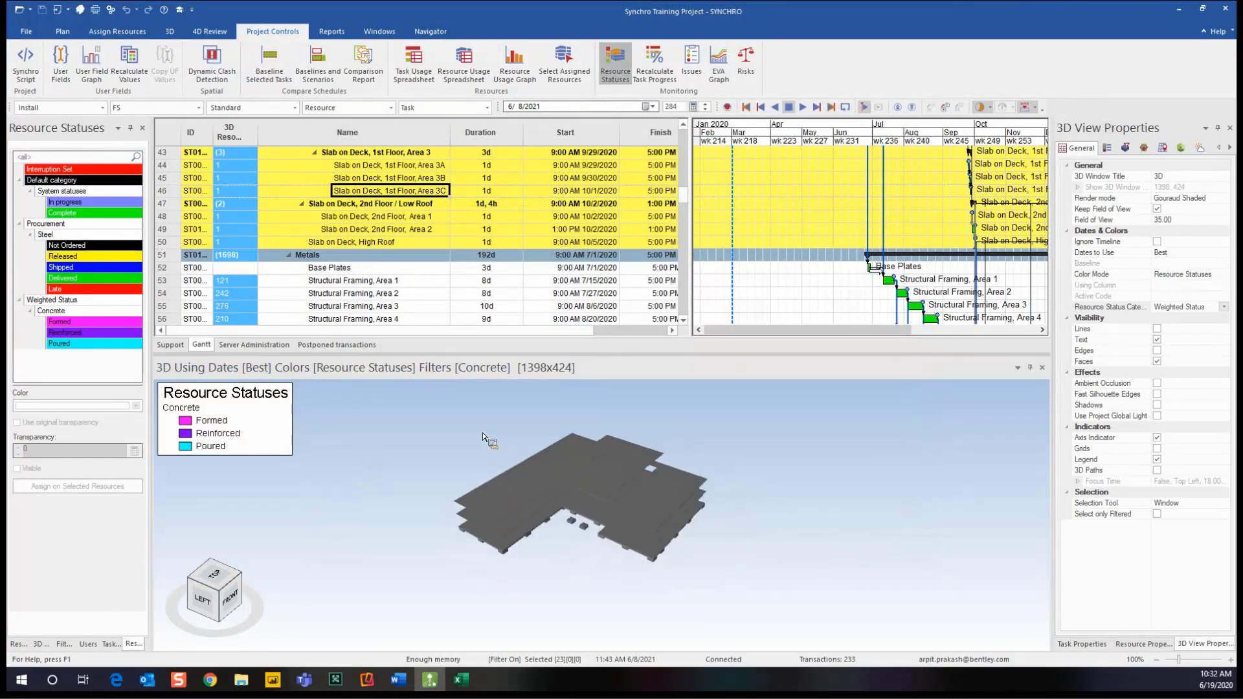
# - Switch to SYNCHRO Site on the iPad and browse the list of projects
pyautogui.scroll(-2, 481, 429)
pyautogui.click(428, 231)
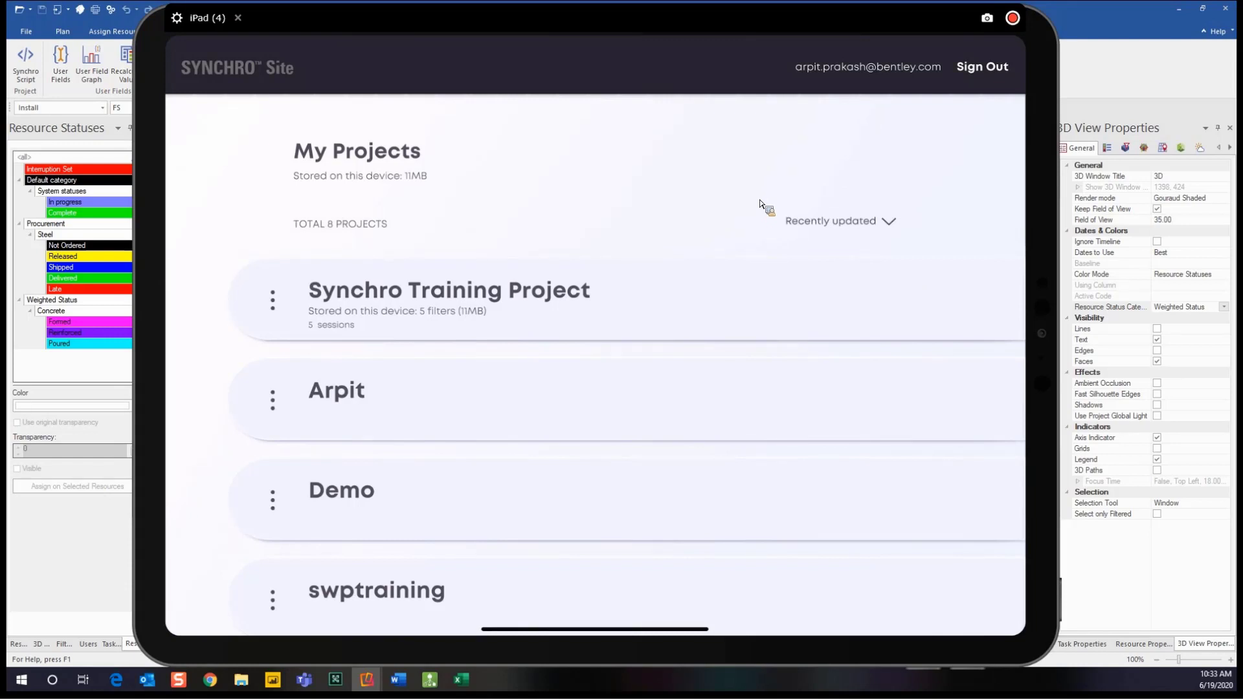
pyautogui.scroll(-6, 762, 205)
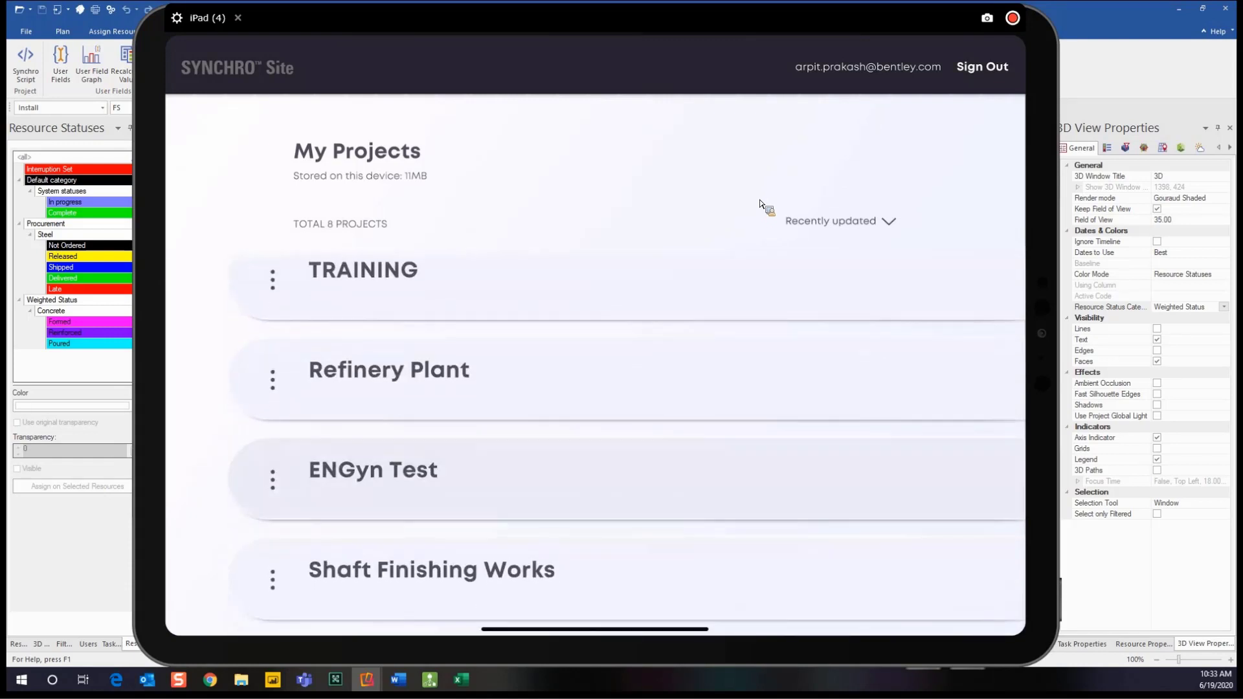
# - Open the Synchro Training Project in SYNCHRO Site on the iPad, load its Concrete filter and return to the desktop SYNCHRO project
pyautogui.scroll(10, 762, 204)
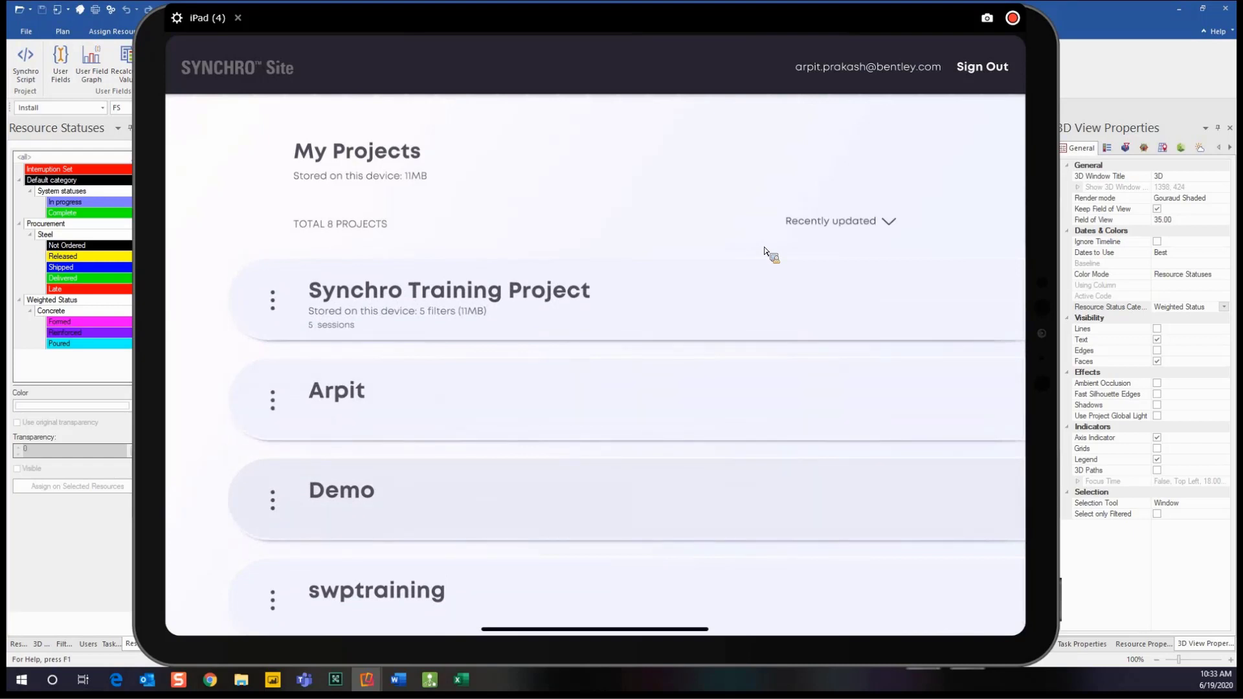
pyautogui.moveTo(632, 69); pyautogui.dragTo(686, 86)
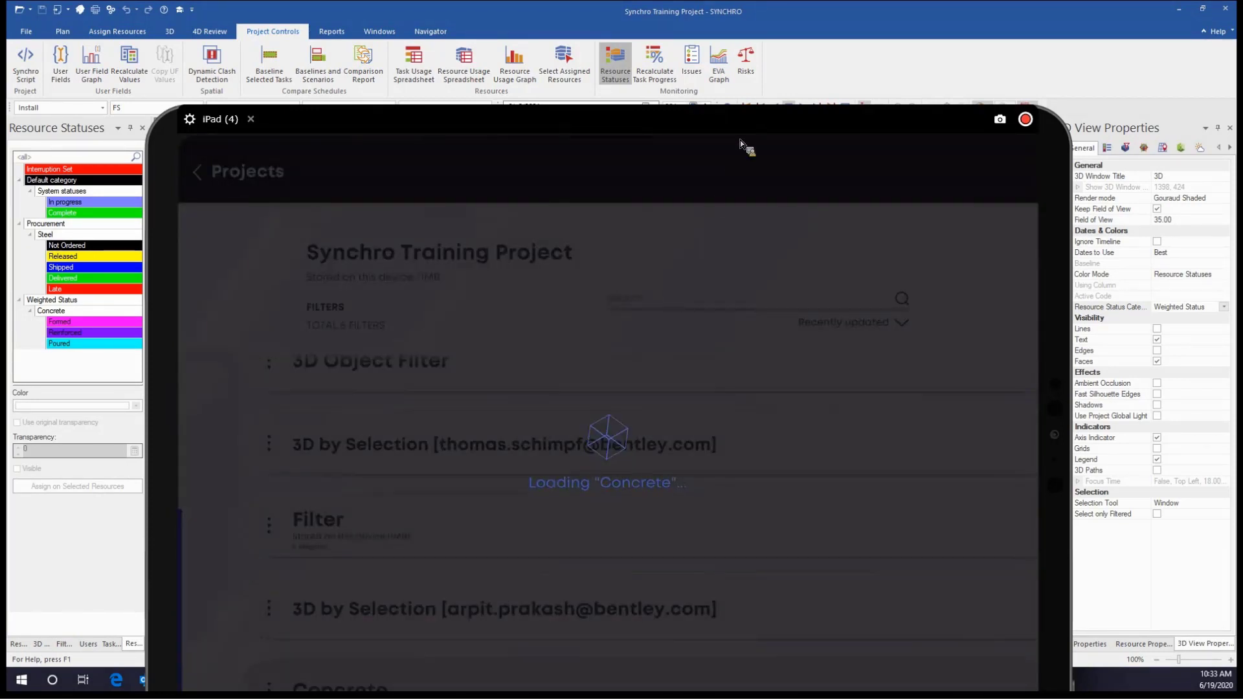
pyautogui.moveTo(739, 124); pyautogui.dragTo(740, 40)
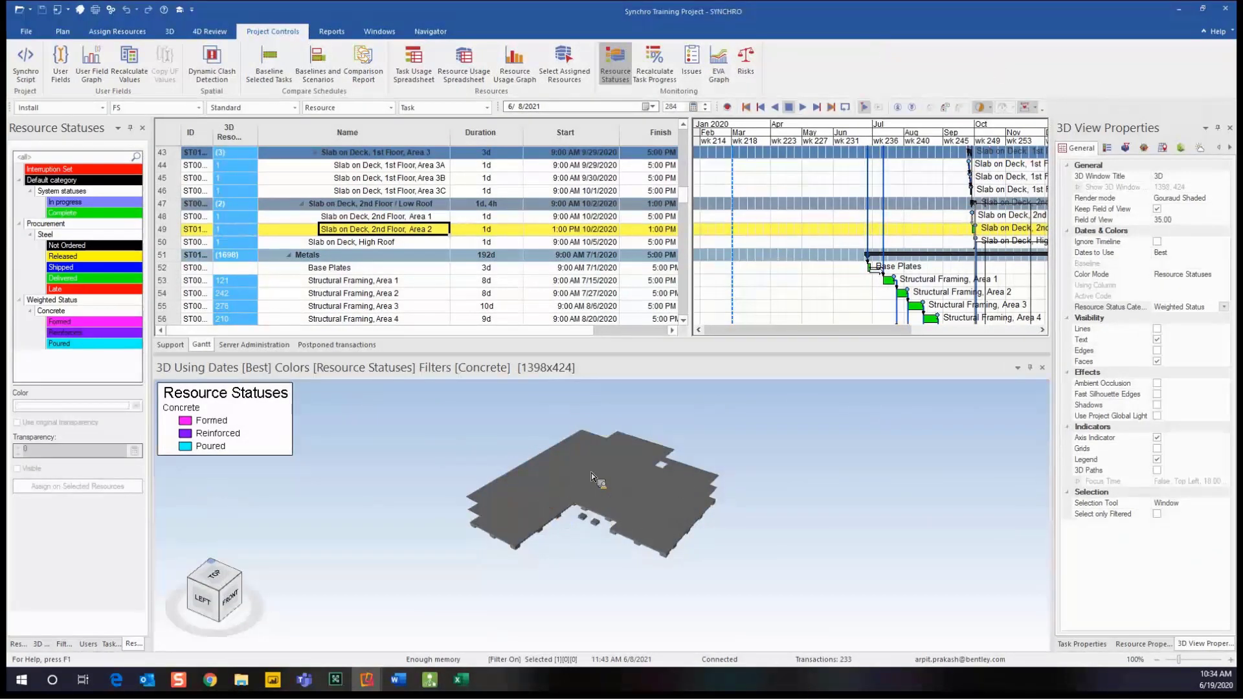
# - Select all concrete resources in the 3D view and assign the Concrete status set of the Weighted Status category to them
pyautogui.moveTo(763, 402); pyautogui.dragTo(424, 580)
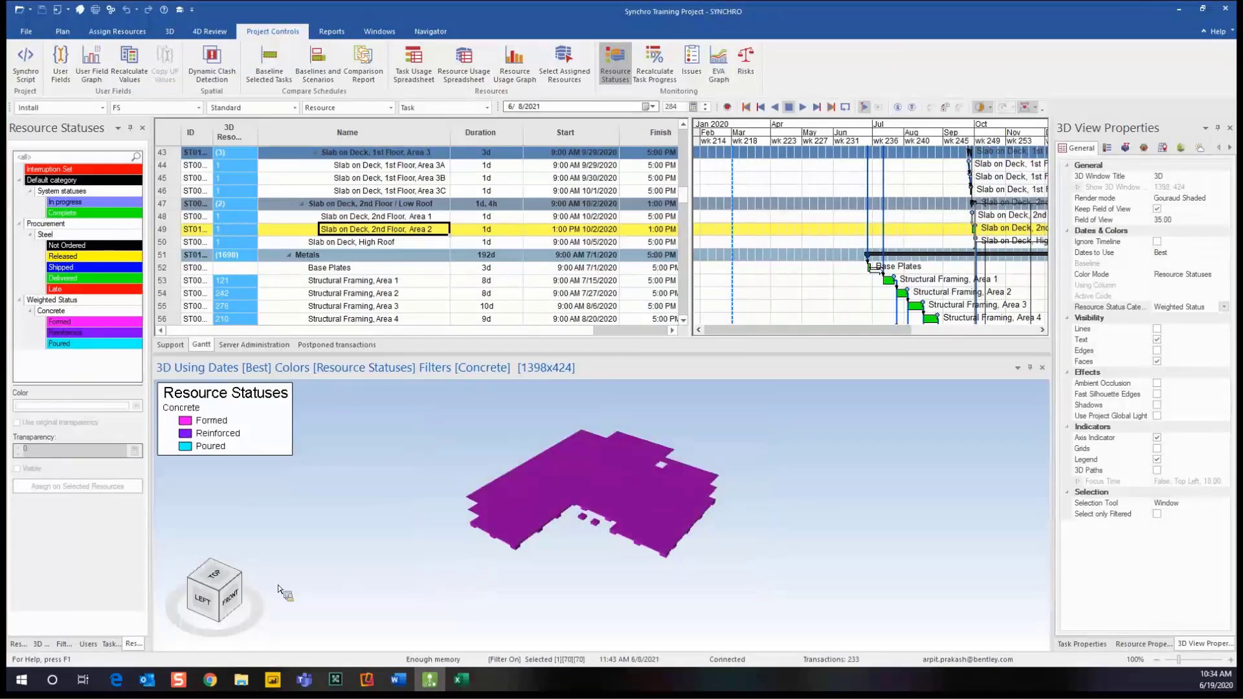
pyautogui.click(71, 315)
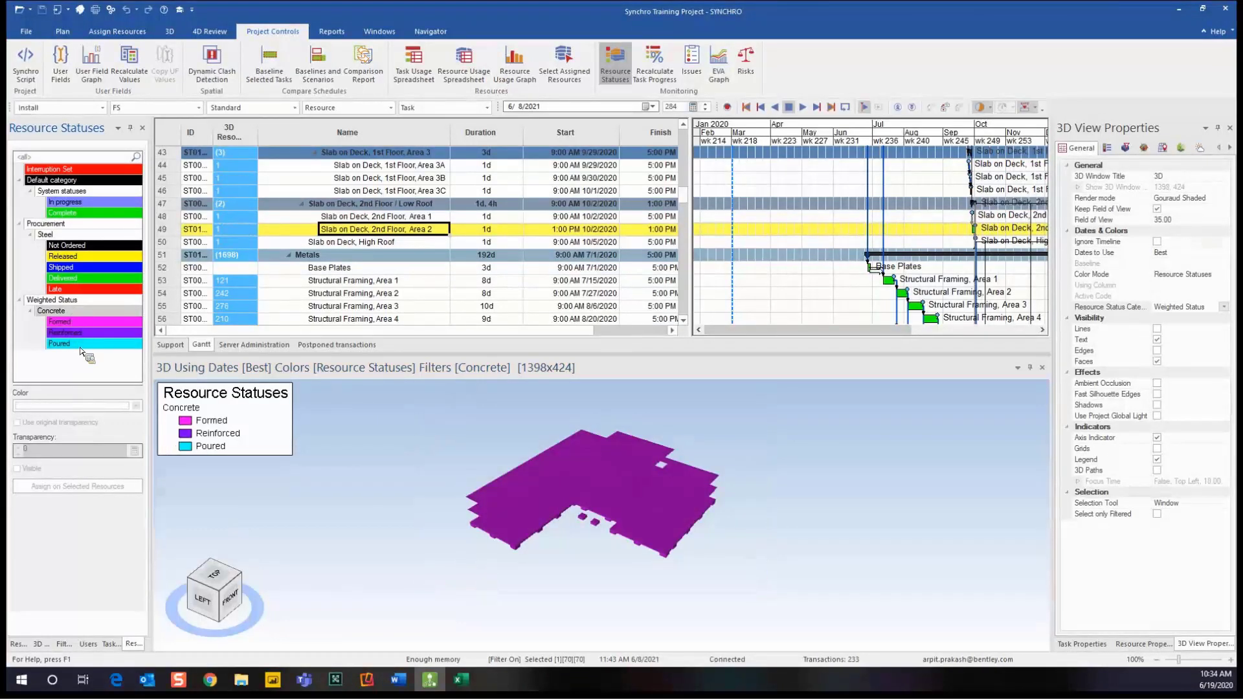
pyautogui.rightClick(76, 312)
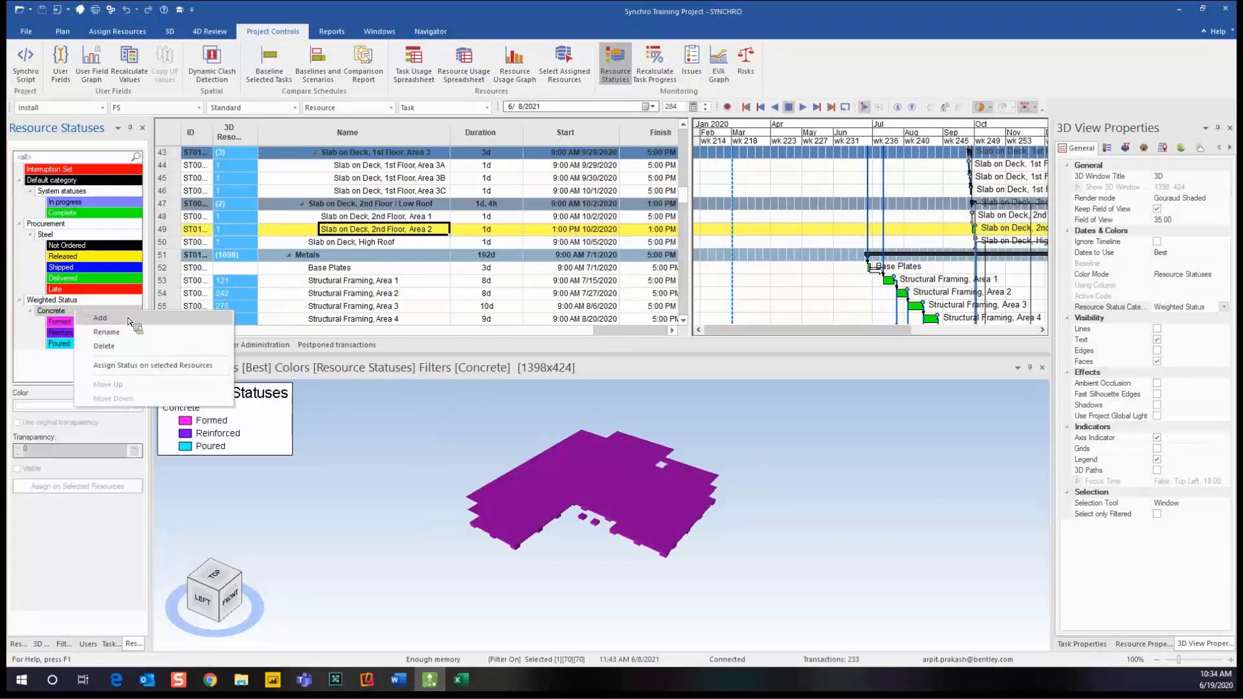
pyautogui.click(127, 366)
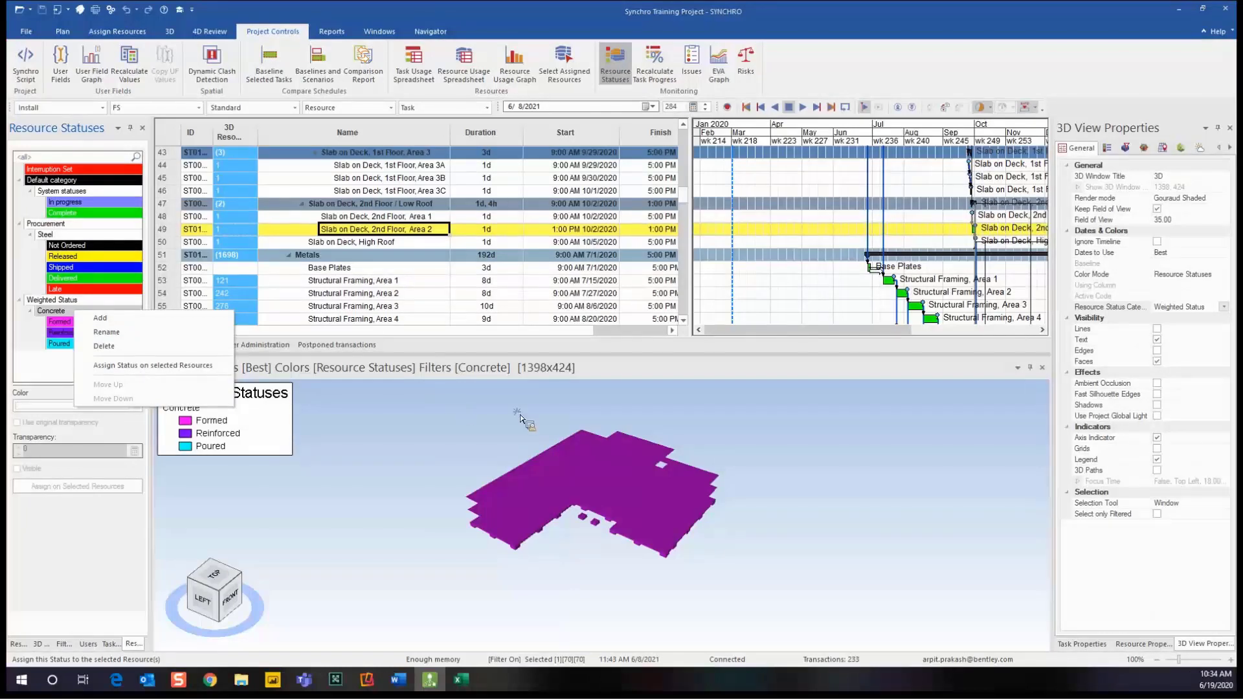
pyautogui.click(501, 452)
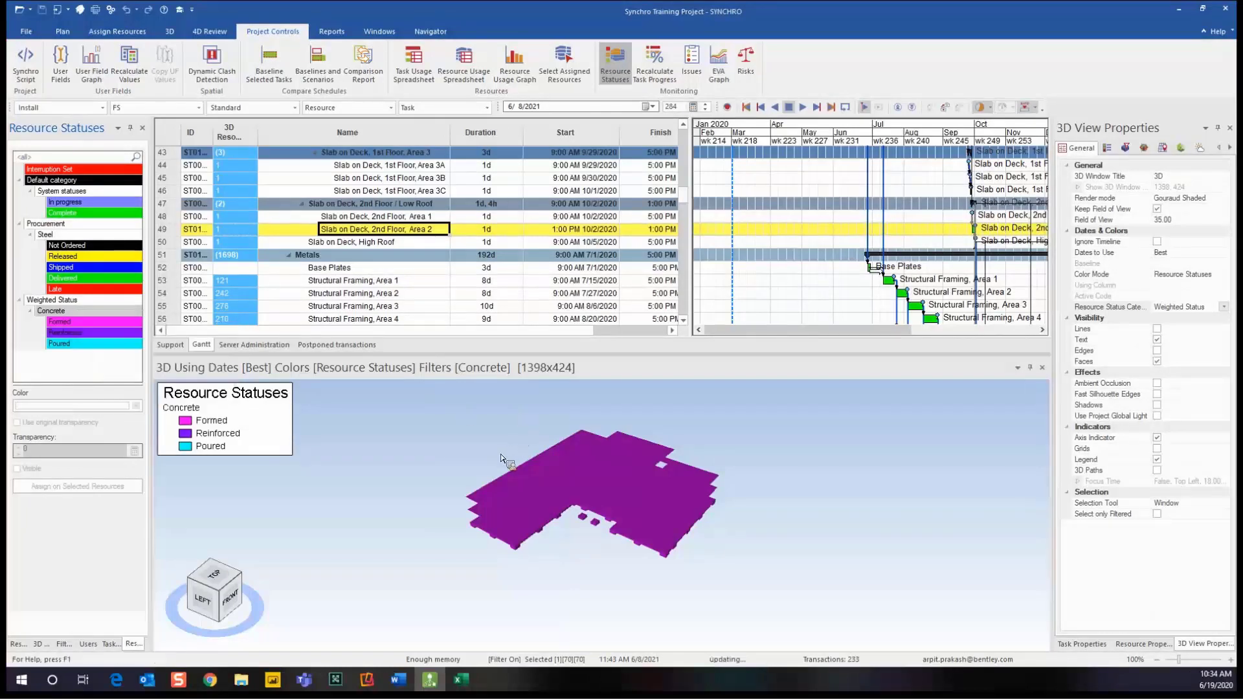
pyautogui.rightClick(77, 319)
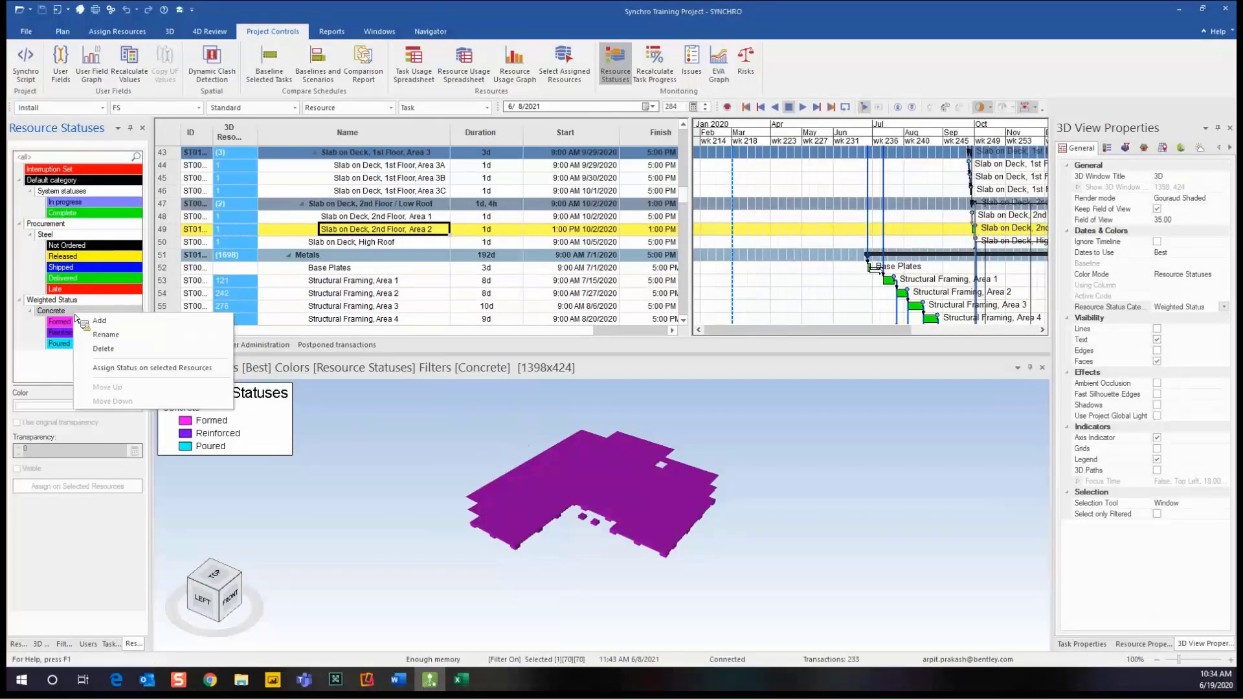
pyautogui.click(124, 373)
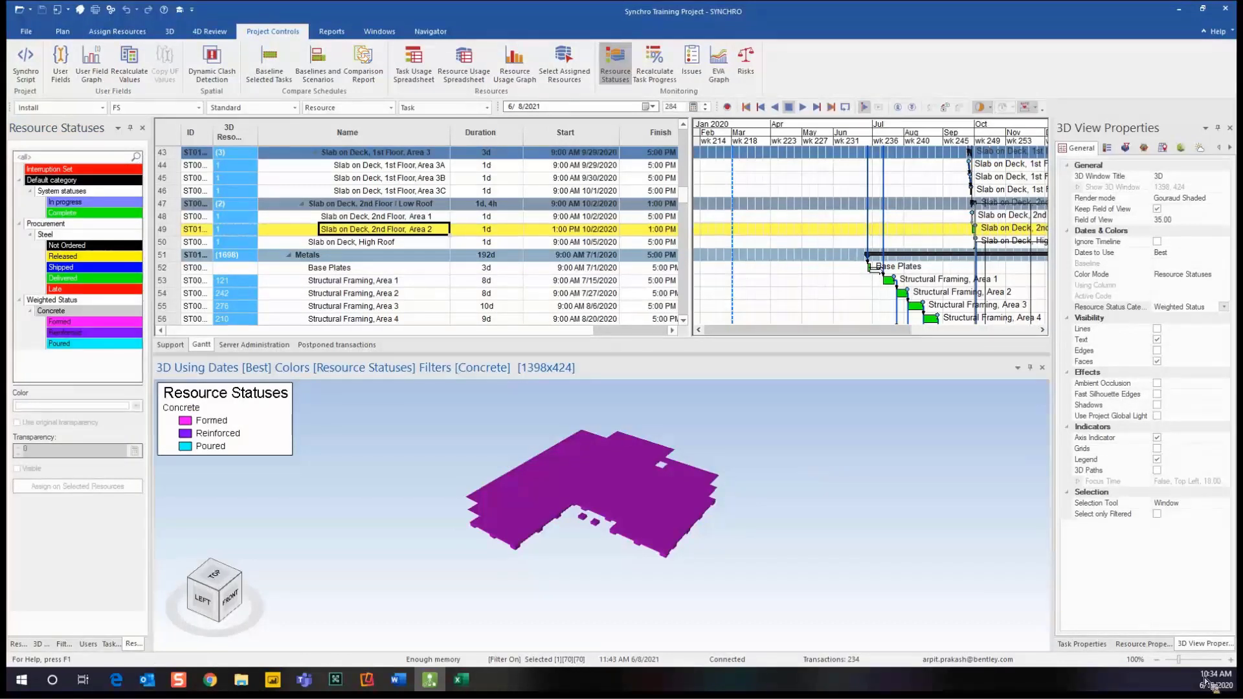
# - Check the status set assigned to a single concrete slab in its resource properties, then deselect it
pyautogui.click(1143, 643)
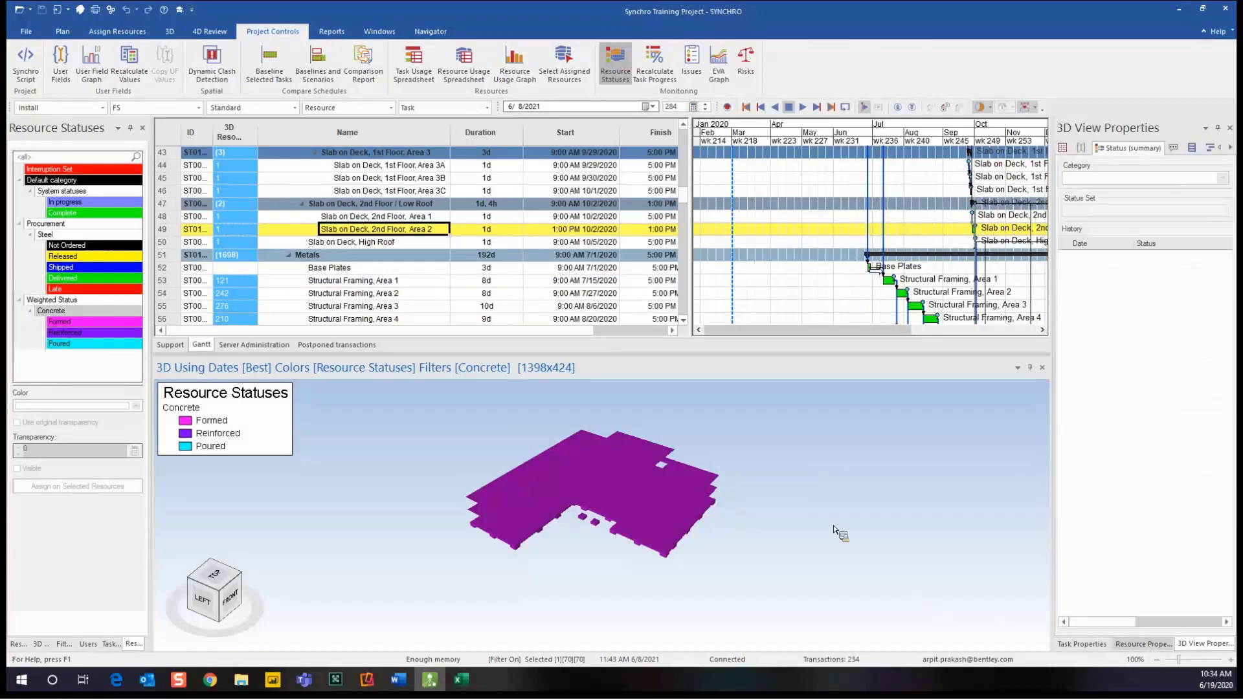
pyautogui.click(751, 441)
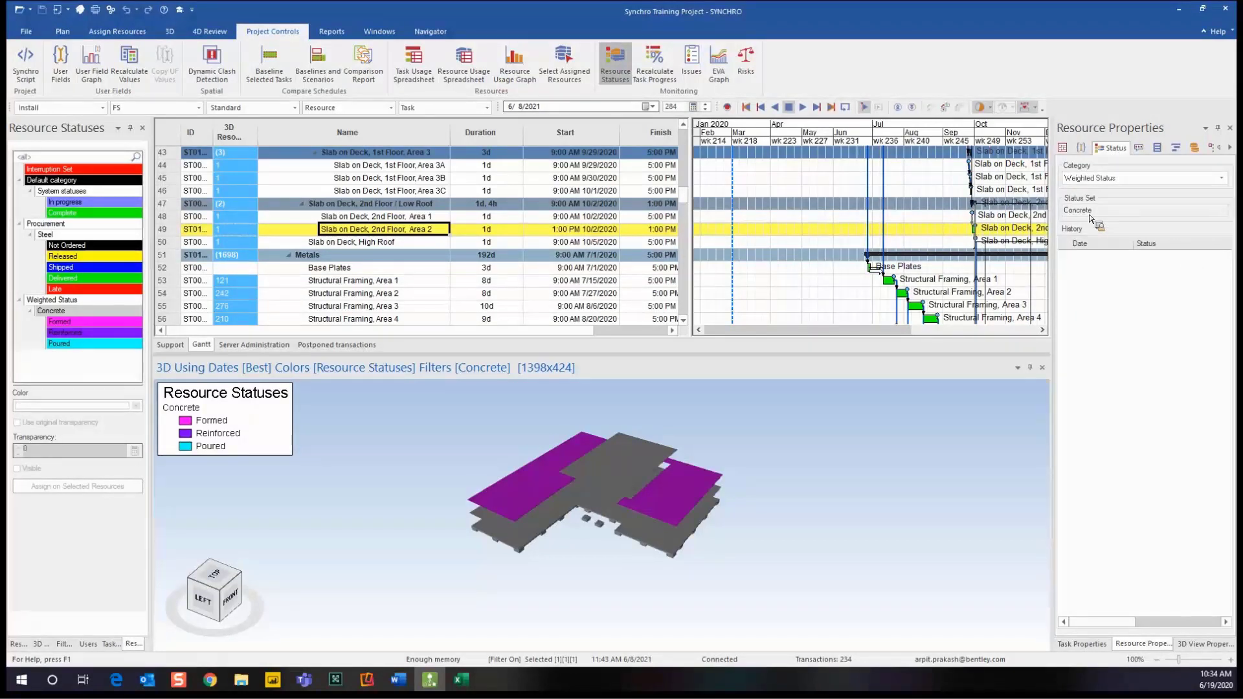
pyautogui.click(849, 420)
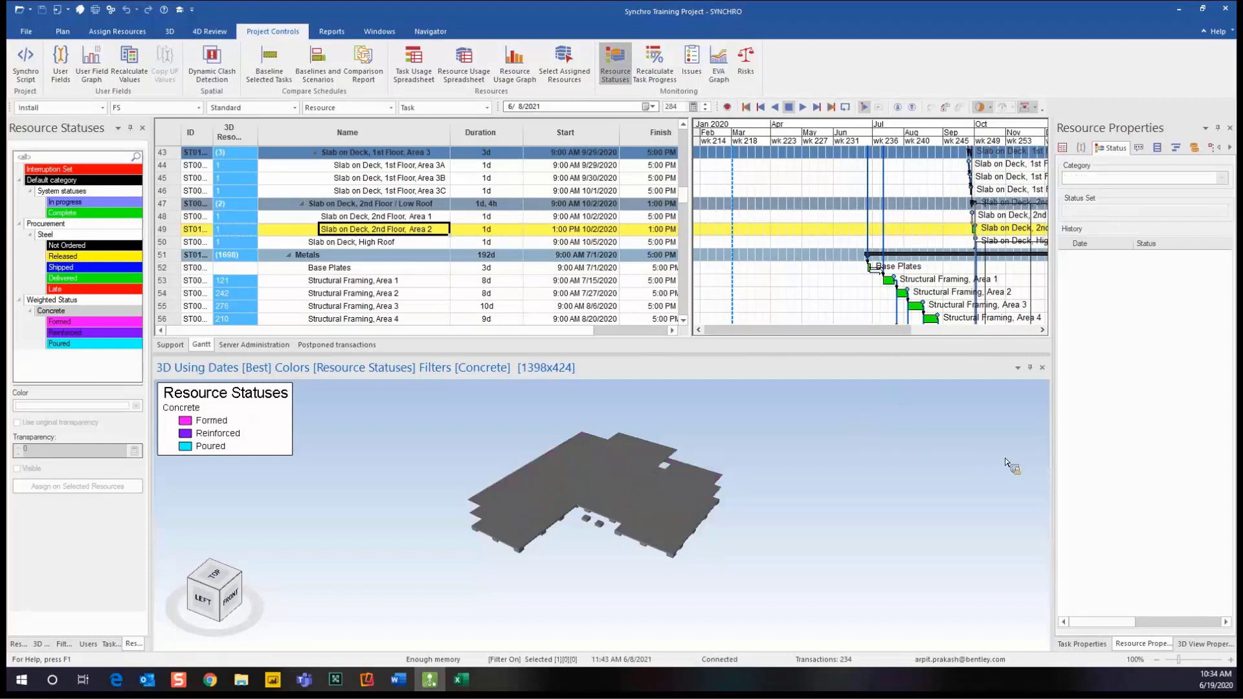
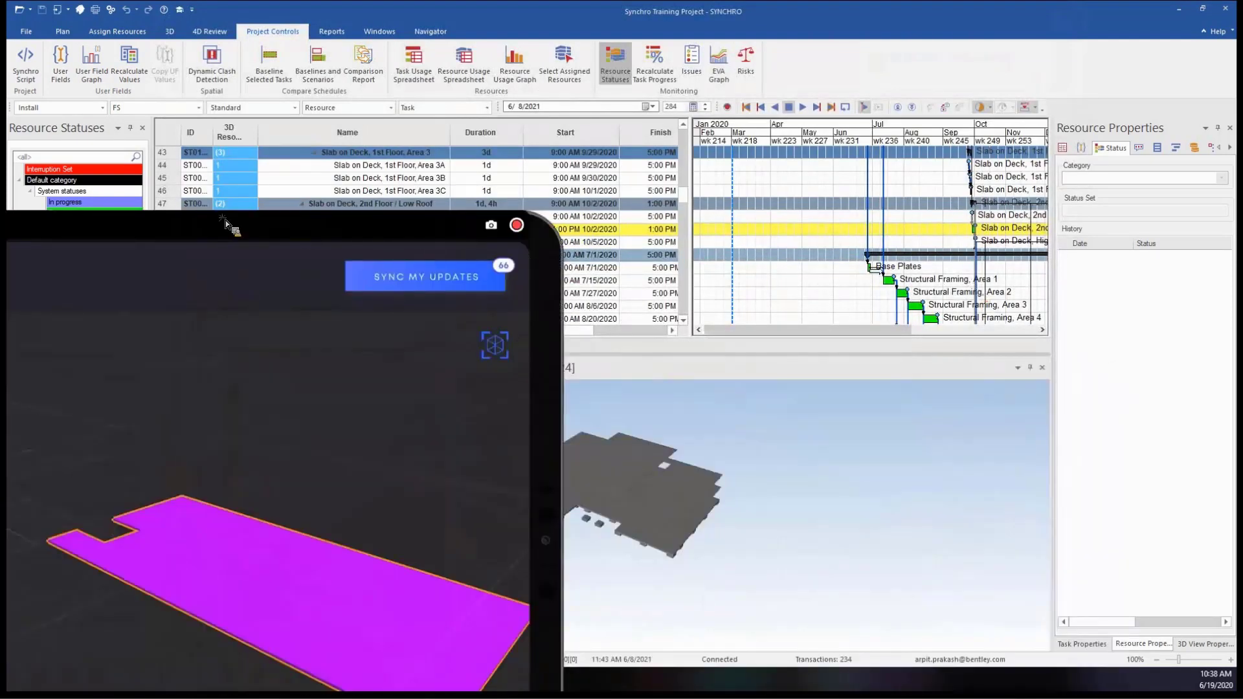
# - Sync the concrete status updates from SYNCHRO Site on the iPad and return to the desktop project
pyautogui.moveTo(226, 220); pyautogui.dragTo(957, 207)
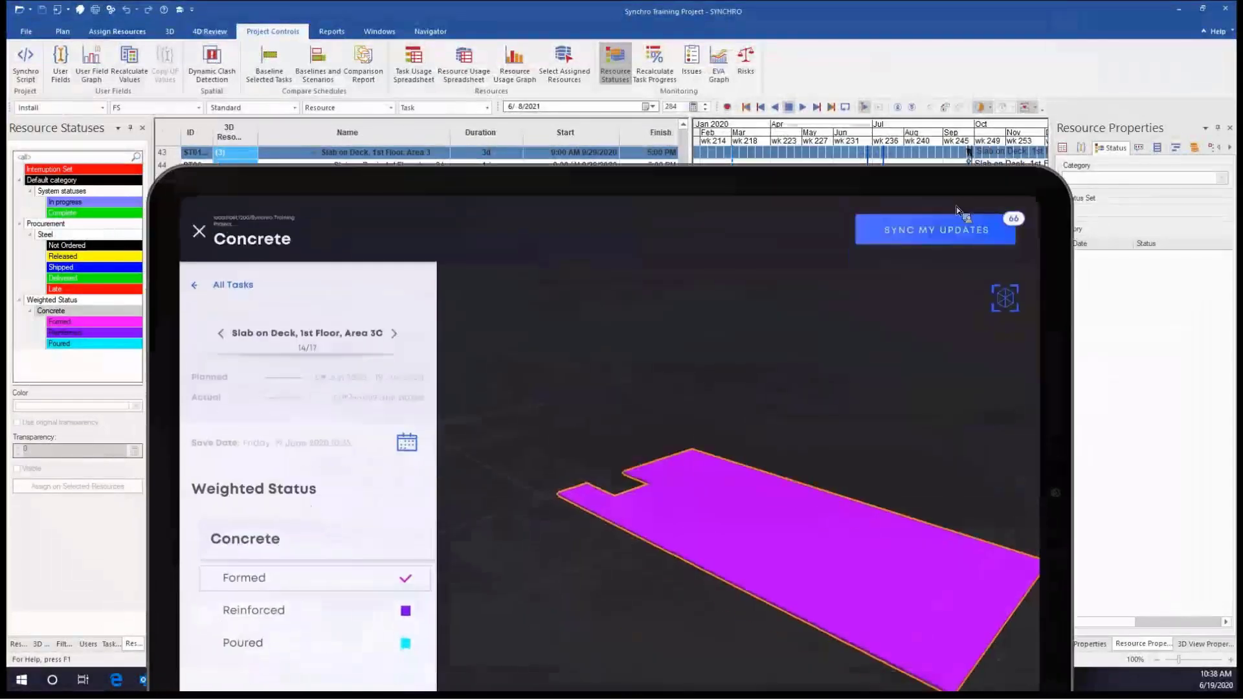
pyautogui.click(935, 230)
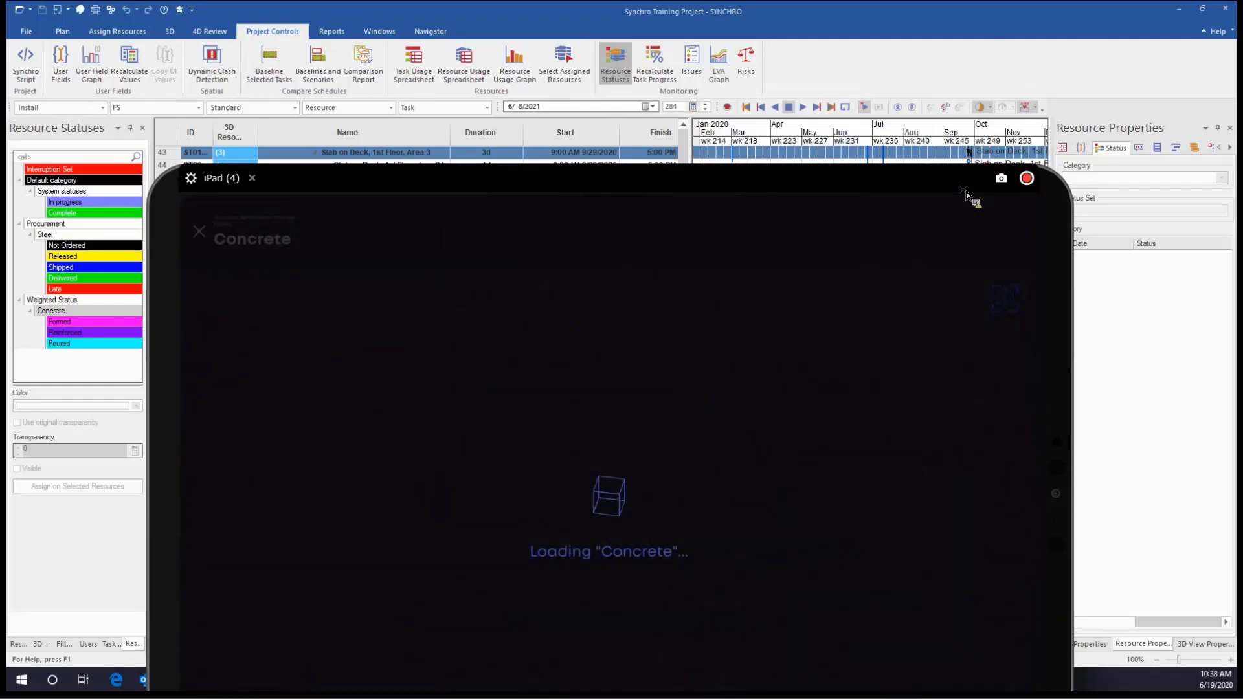
pyautogui.moveTo(966, 190); pyautogui.dragTo(1242, 228)
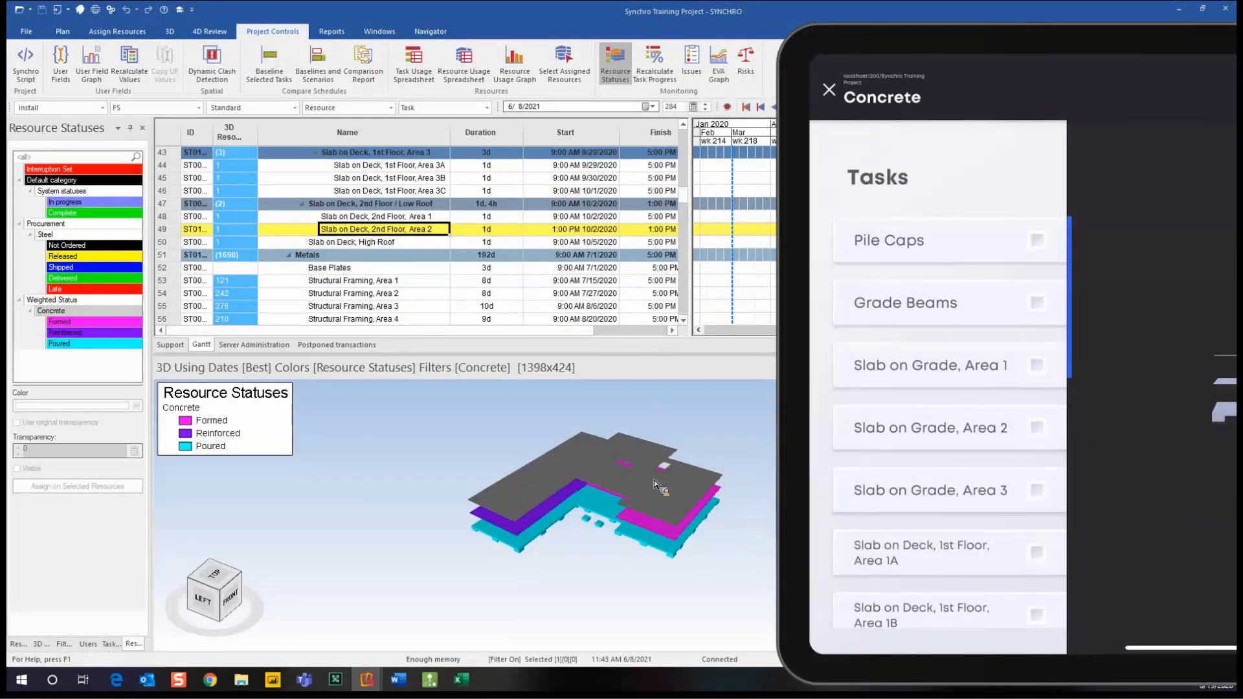
pyautogui.click(1015, 44)
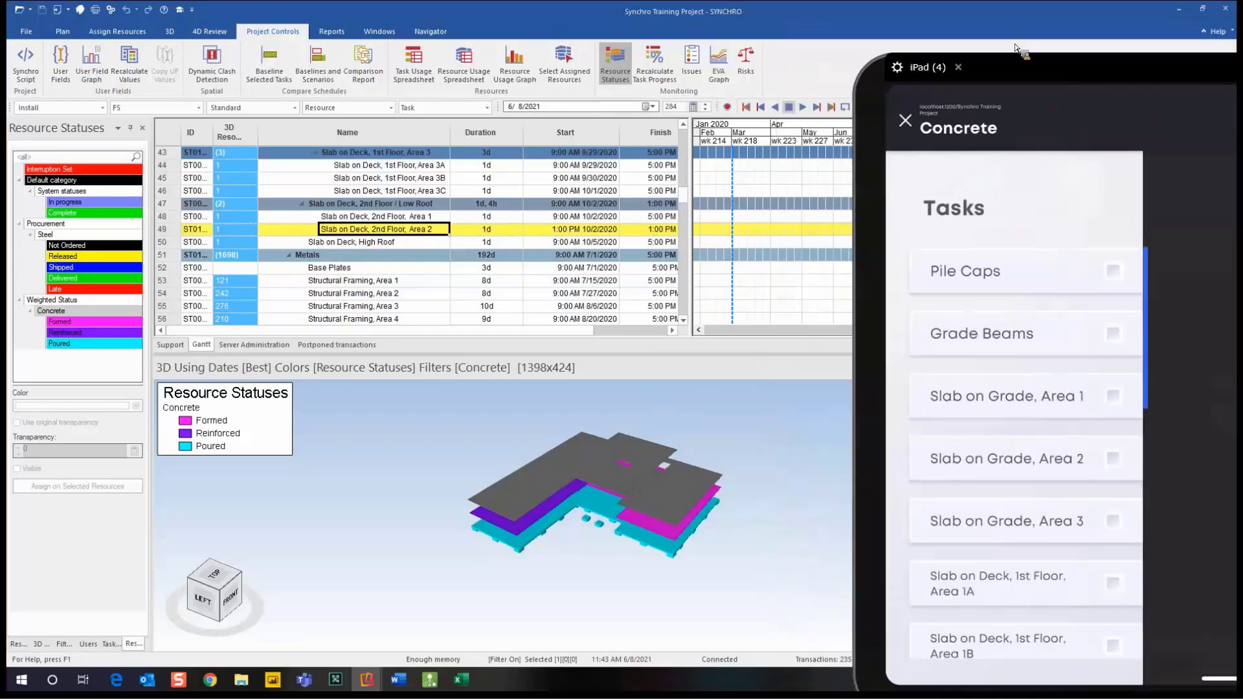
# - Examine the Formed, Reinforced and Poured colours of the concrete slabs in the 3D view from several angles
pyautogui.moveTo(537, 562); pyautogui.dragTo(536, 548, button='middle')
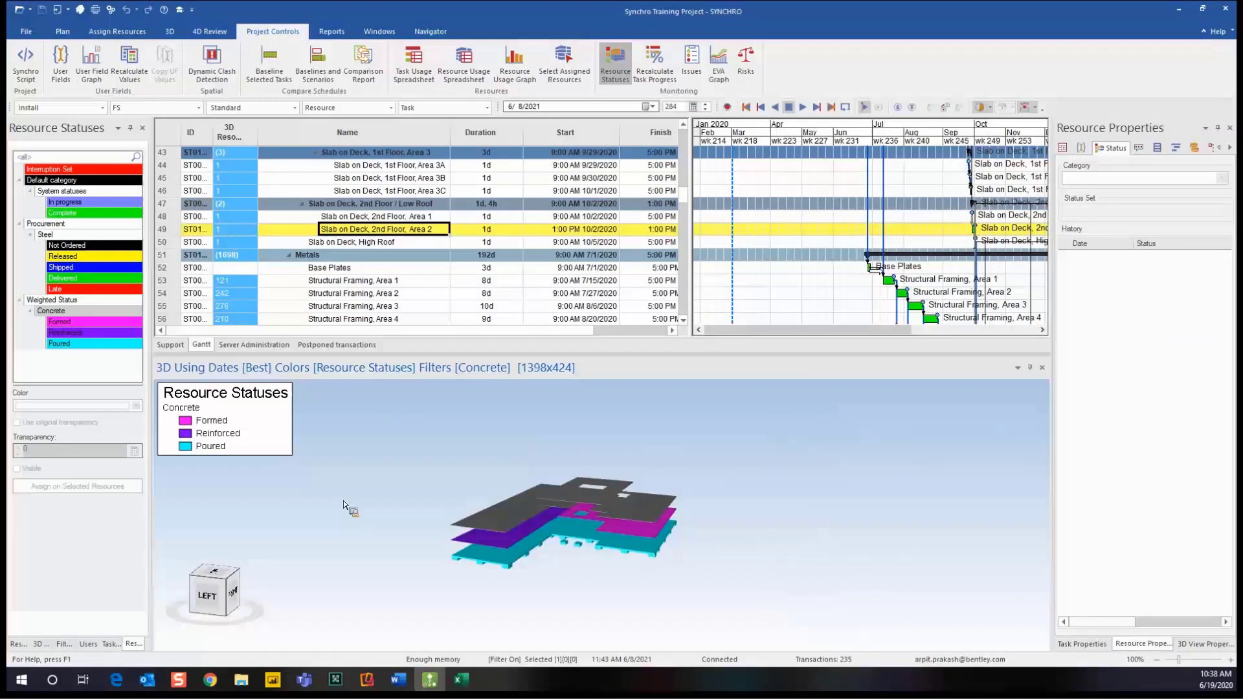
pyautogui.scroll(3, 236, 470)
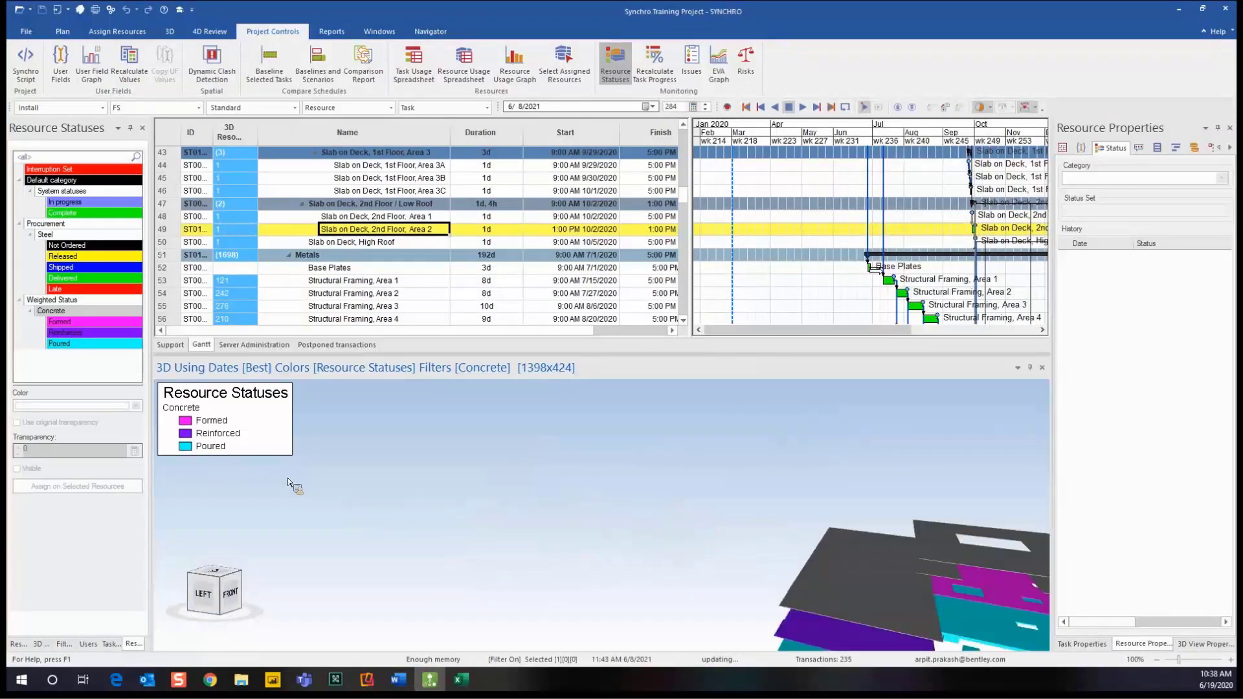
pyautogui.scroll(-3, 288, 482)
pyautogui.moveTo(552, 545); pyautogui.dragTo(550, 560, button='middle')
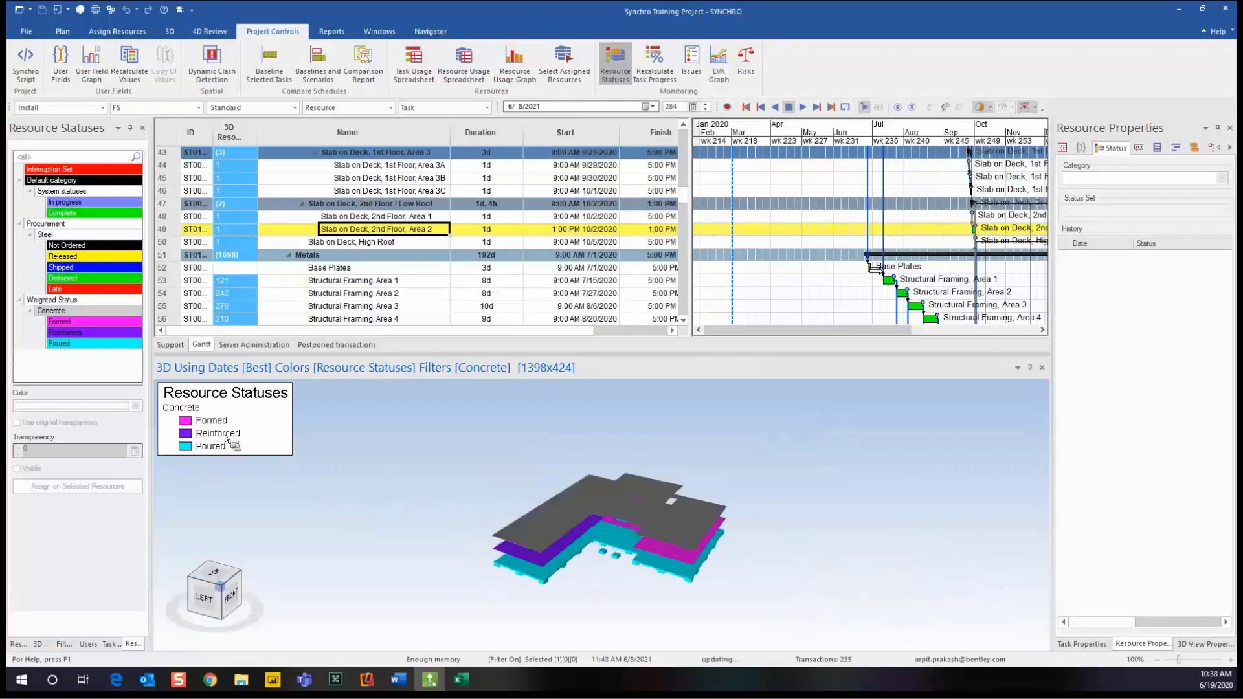
pyautogui.moveTo(608, 533); pyautogui.dragTo(594, 489, button='middle')
pyautogui.moveTo(606, 565)
pyautogui.mouseDown(button='middle')
pyautogui.moveTo(620, 591)
pyautogui.moveTo(609, 569)
pyautogui.mouseUp(button='middle')
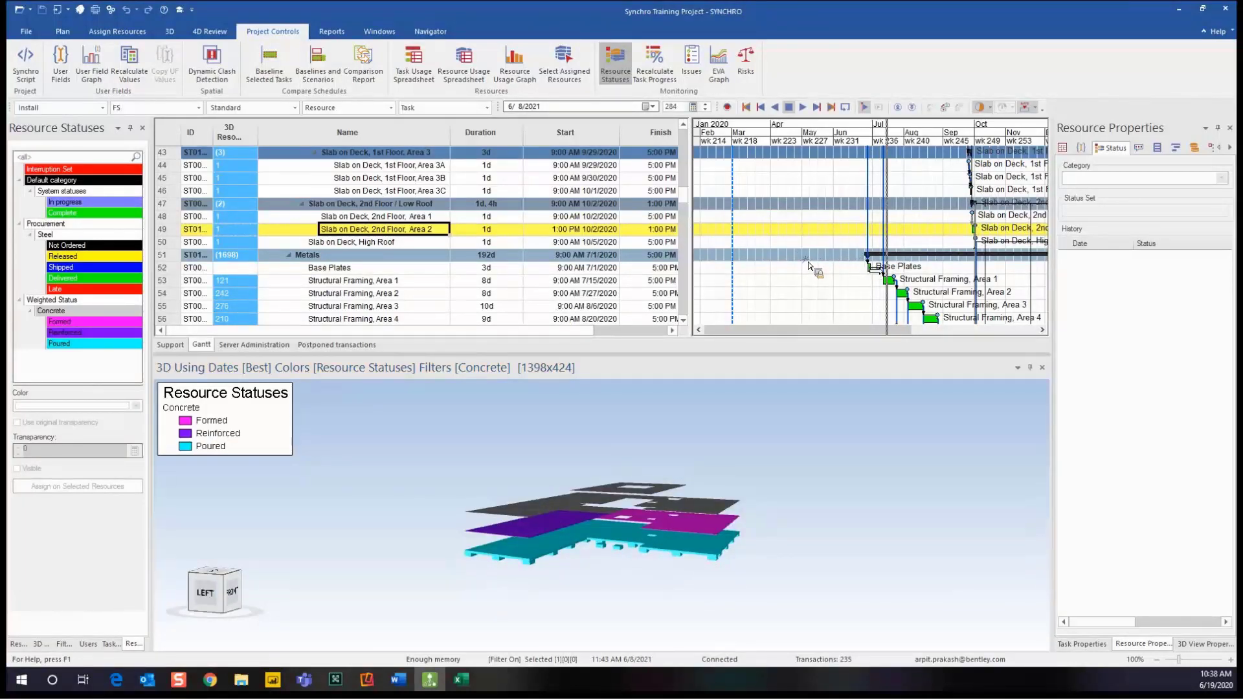
# - Widen the task table to reveal the full Finish column and show the 1st-floor slab-on-deck tasks with their Gantt bars
pyautogui.moveTo(751, 277); pyautogui.dragTo(729, 277)
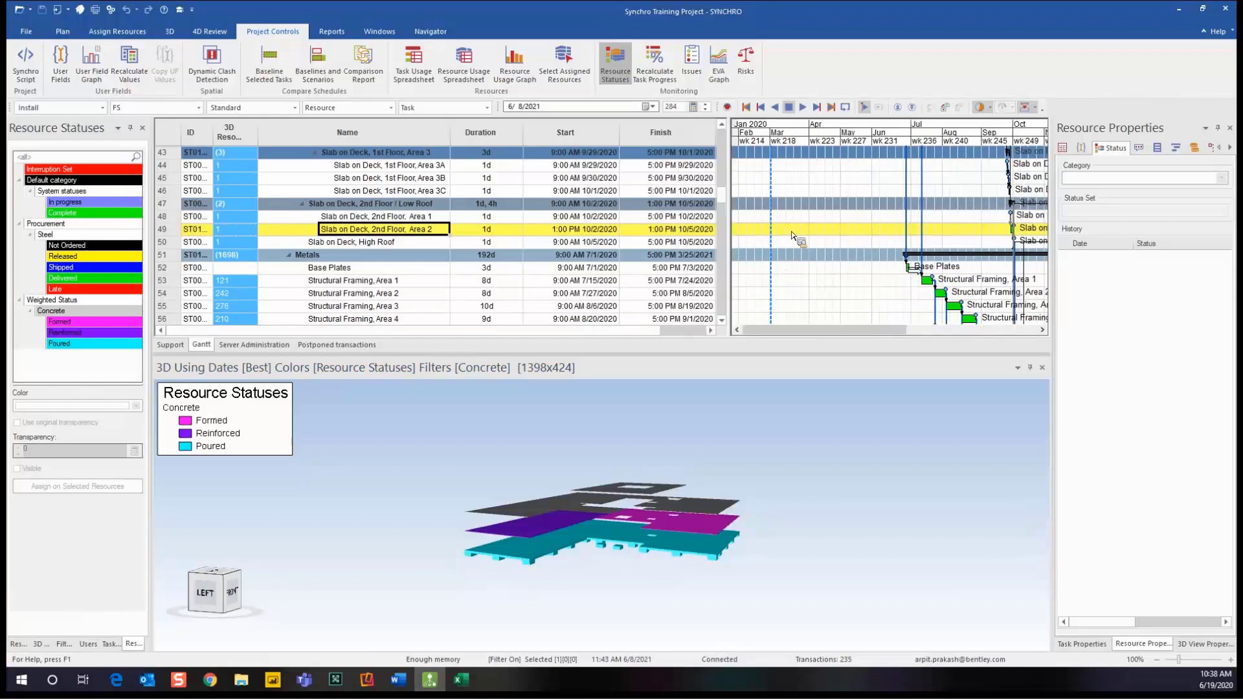
pyautogui.scroll(3, 414, 234)
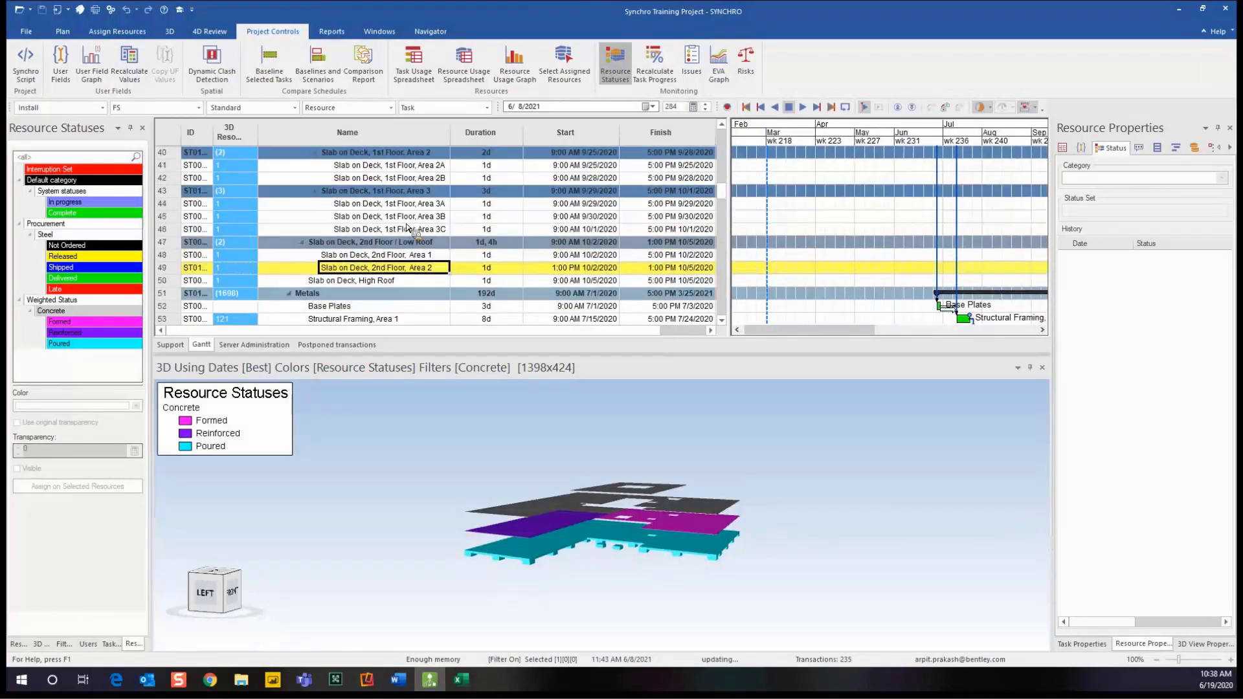
pyautogui.scroll(2, 805, 214)
pyautogui.click(804, 210)
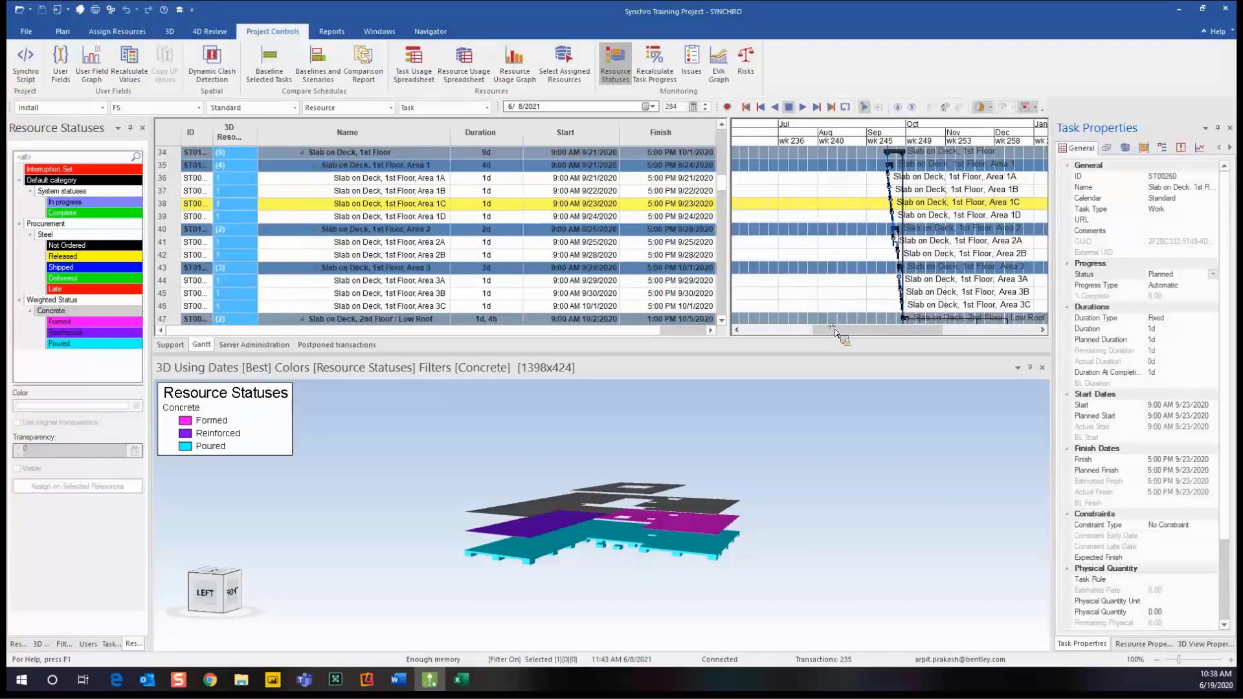
pyautogui.moveTo(836, 332); pyautogui.dragTo(871, 332)
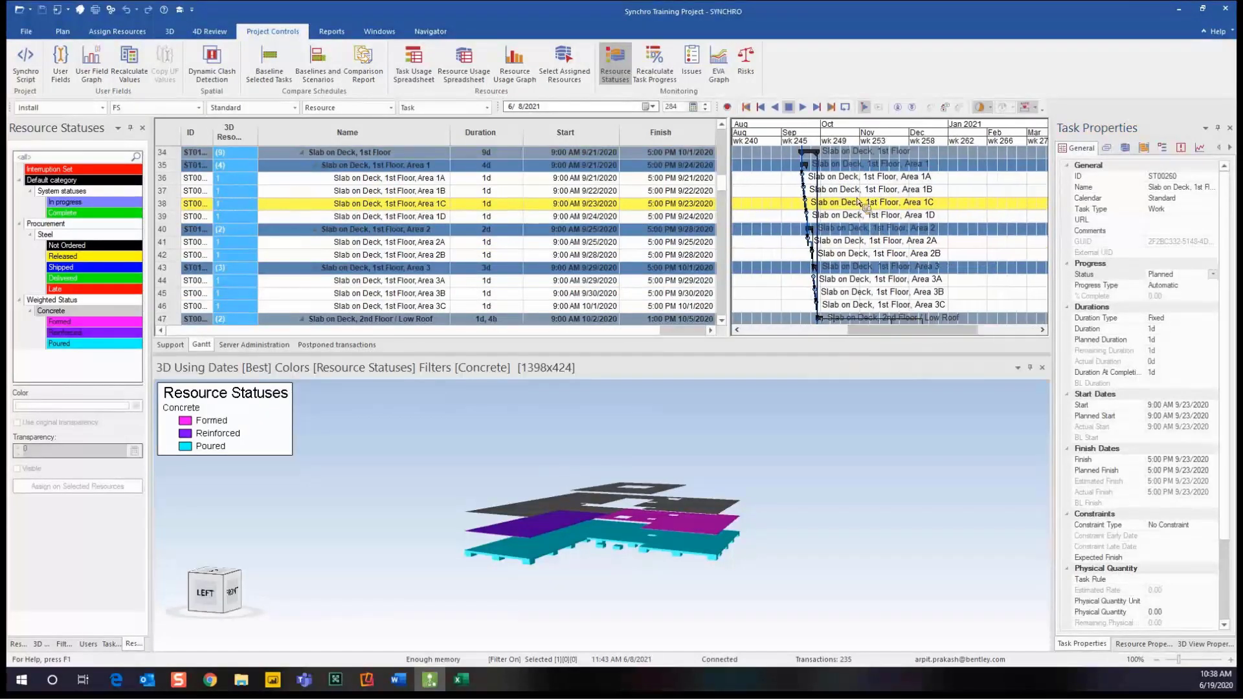
pyautogui.scroll(1, 471, 177)
# - Start recalculating task progress, analyze the project with the copied mapping rule and review the listed progress for each concrete task
pyautogui.click(629, 80)
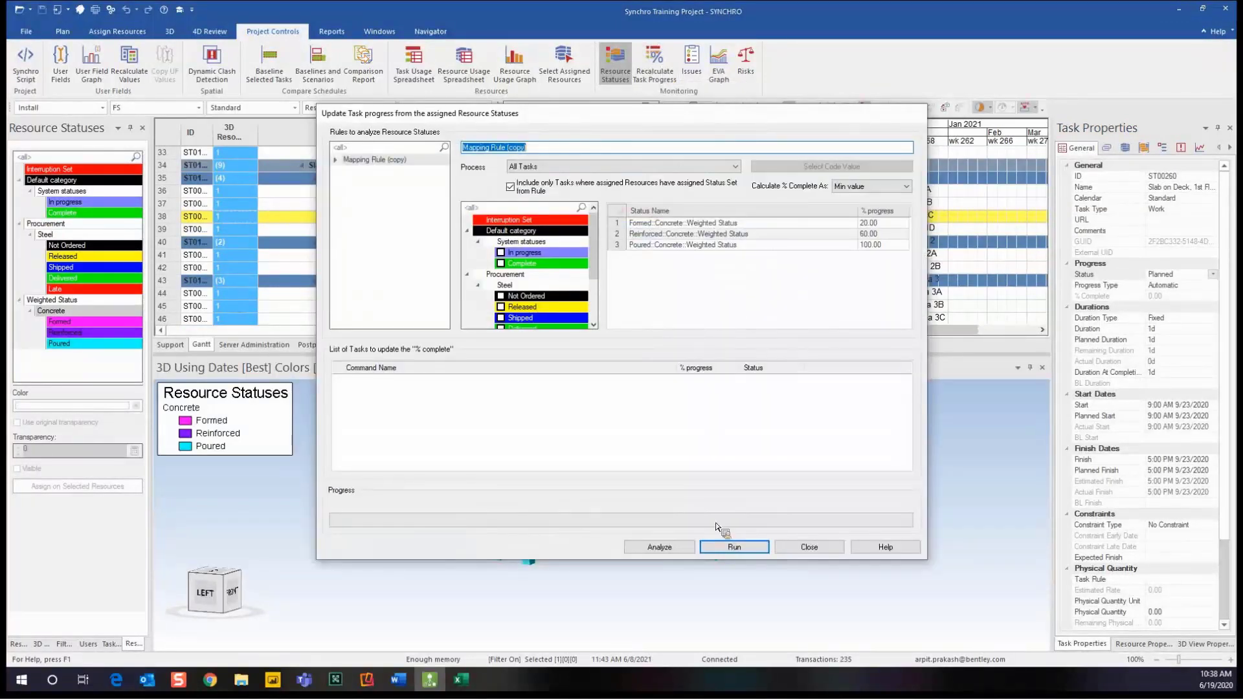
pyautogui.click(667, 548)
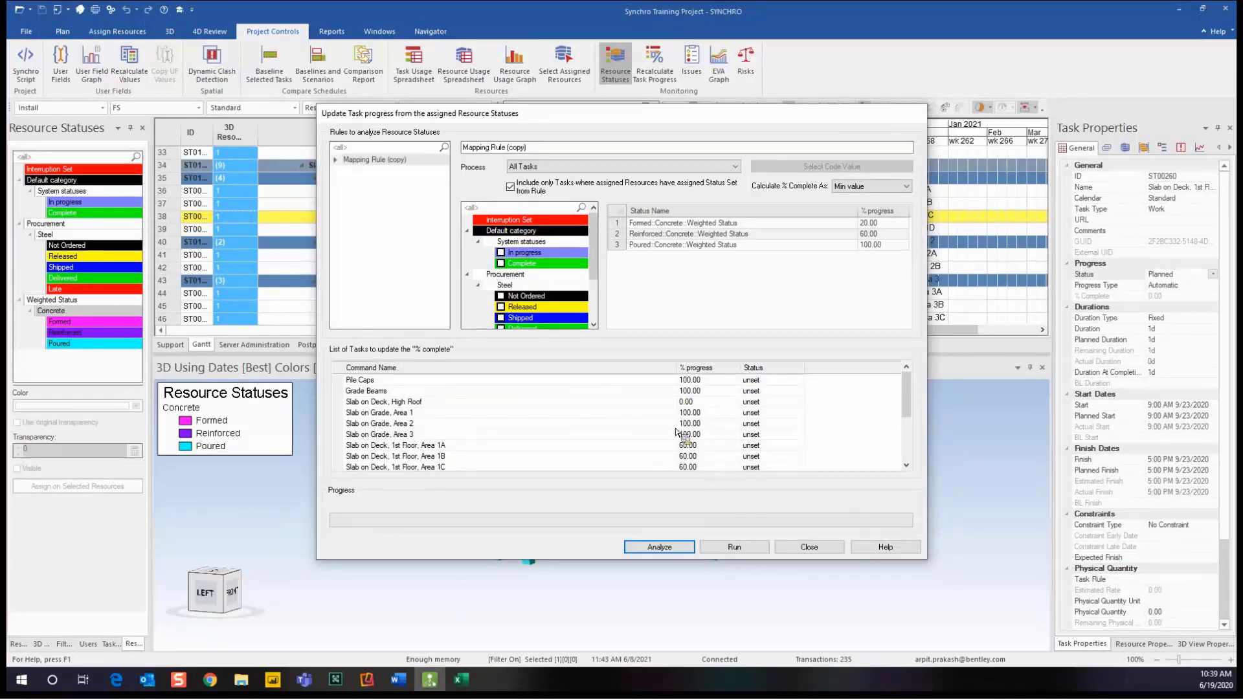
pyautogui.scroll(-2, 686, 429)
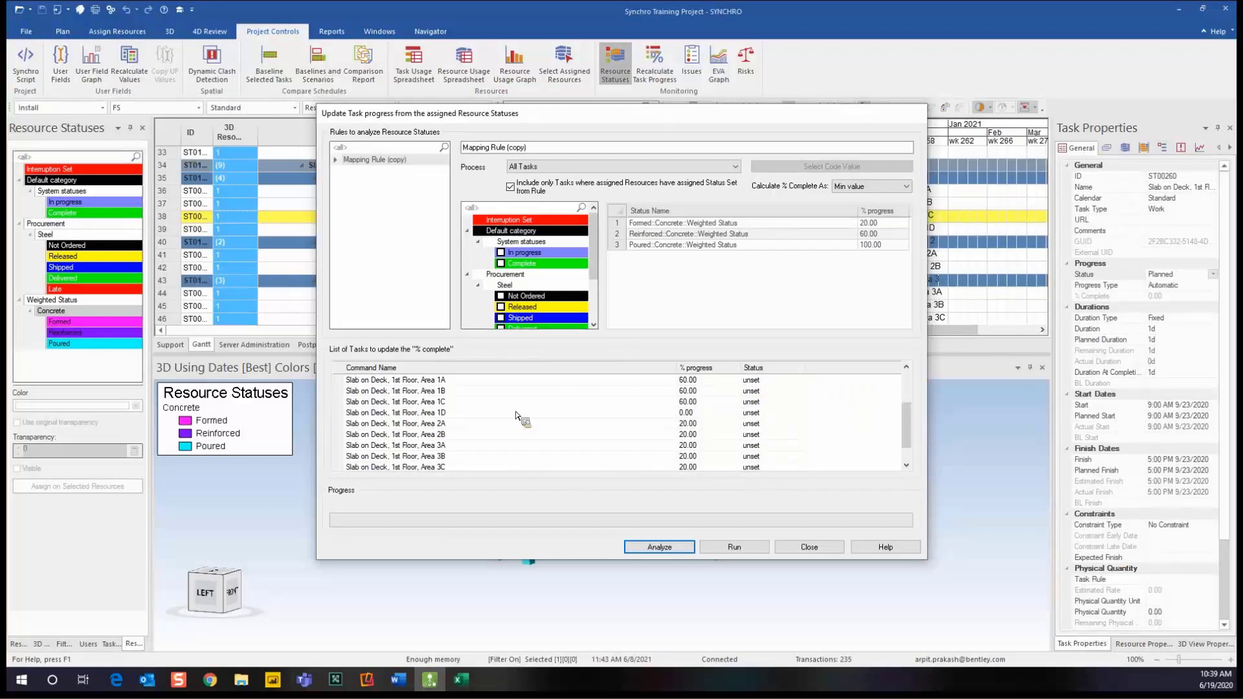
pyautogui.scroll(-1, 582, 404)
pyautogui.scroll(3, 744, 440)
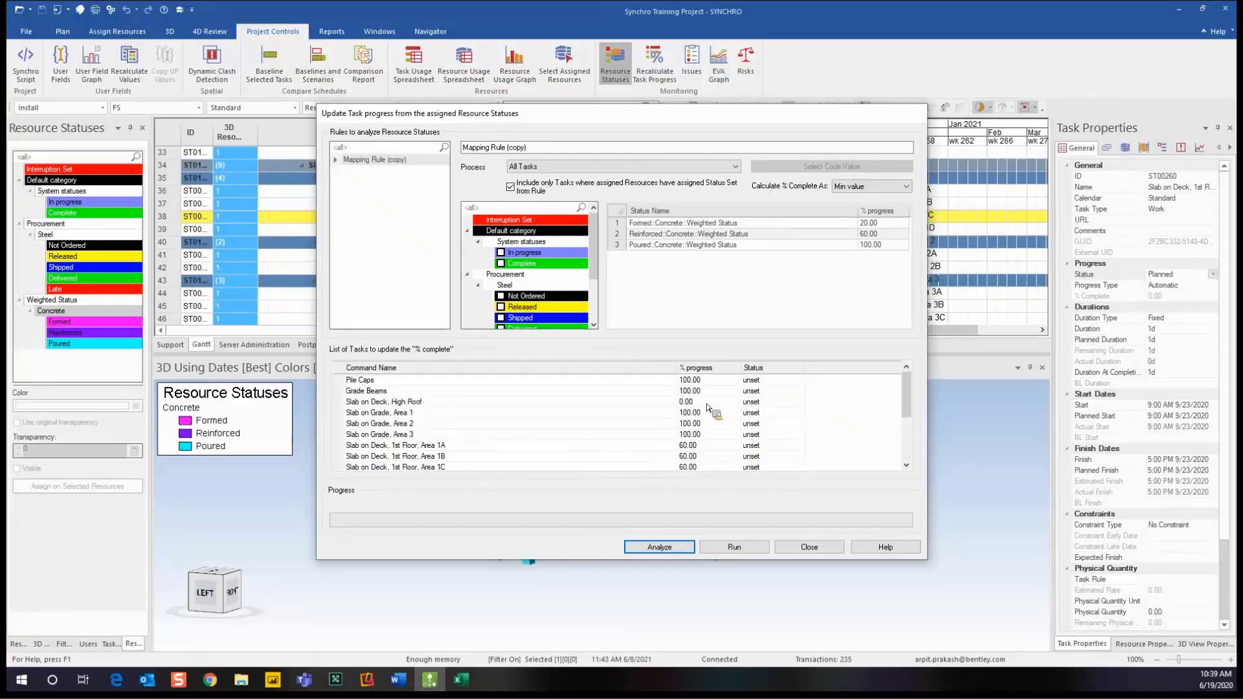
pyautogui.scroll(-2, 705, 414)
pyautogui.scroll(-1, 693, 430)
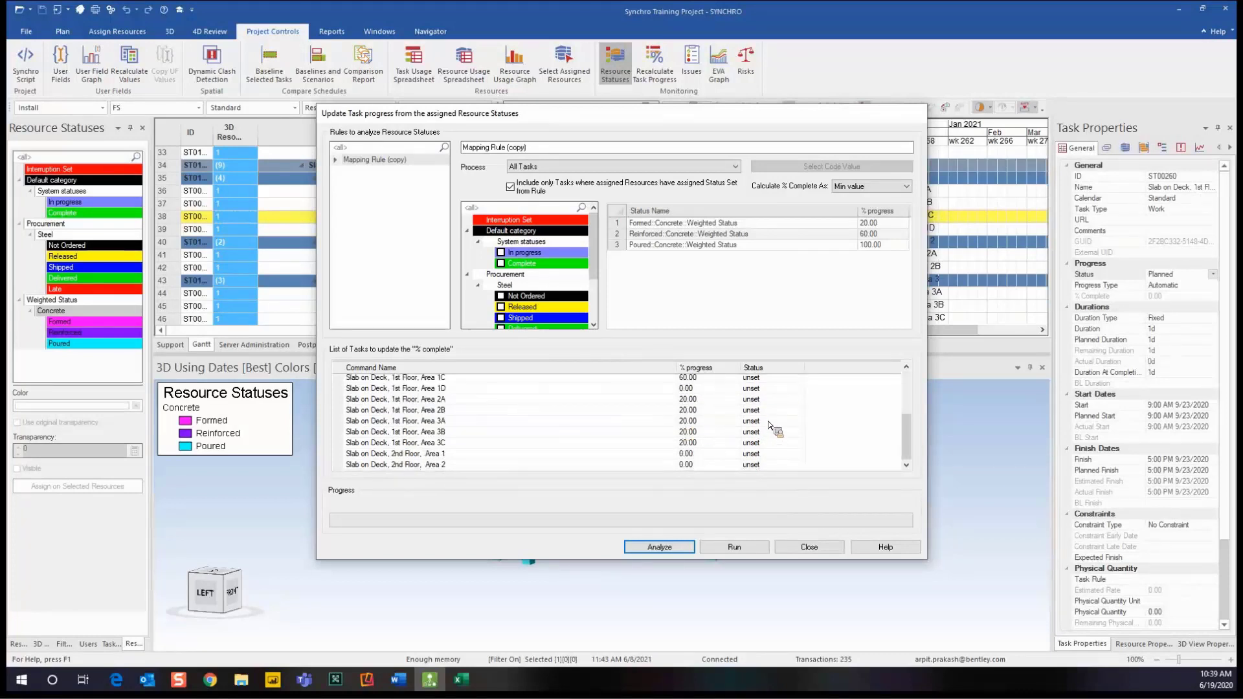
# - Run the mapping rule to update the tasks' progress, close the dialog and review the concrete tasks in the Gantt chart
pyautogui.click(734, 547)
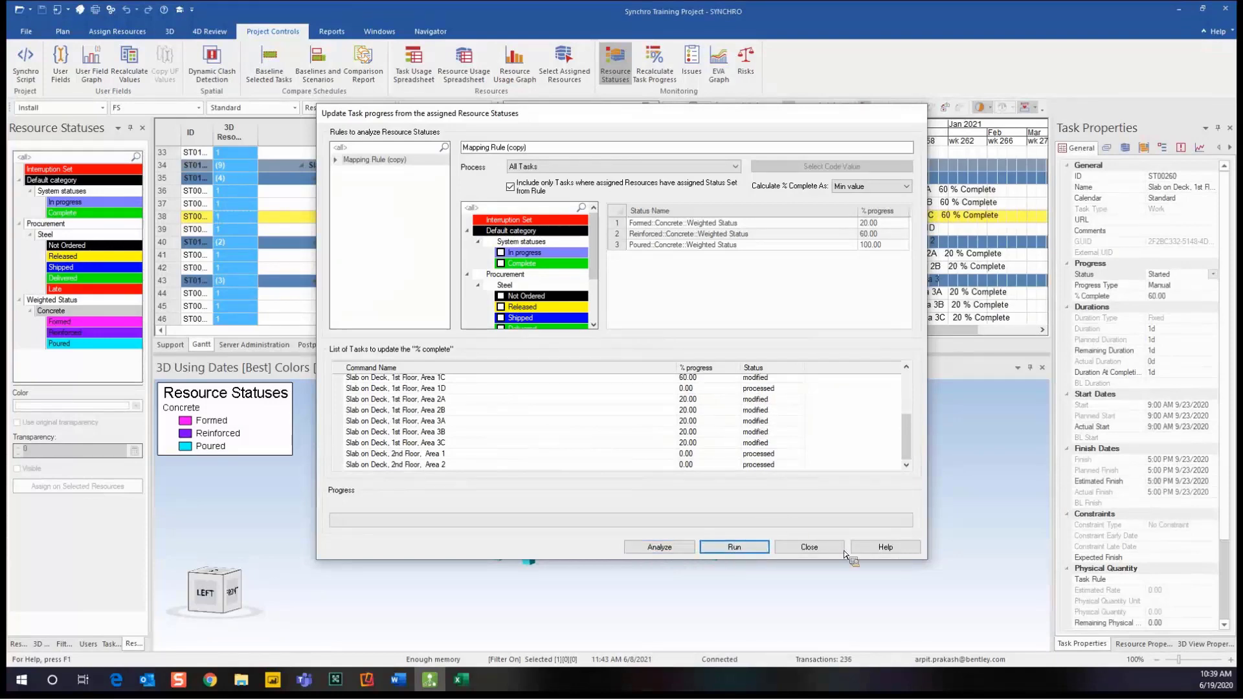
pyautogui.click(810, 547)
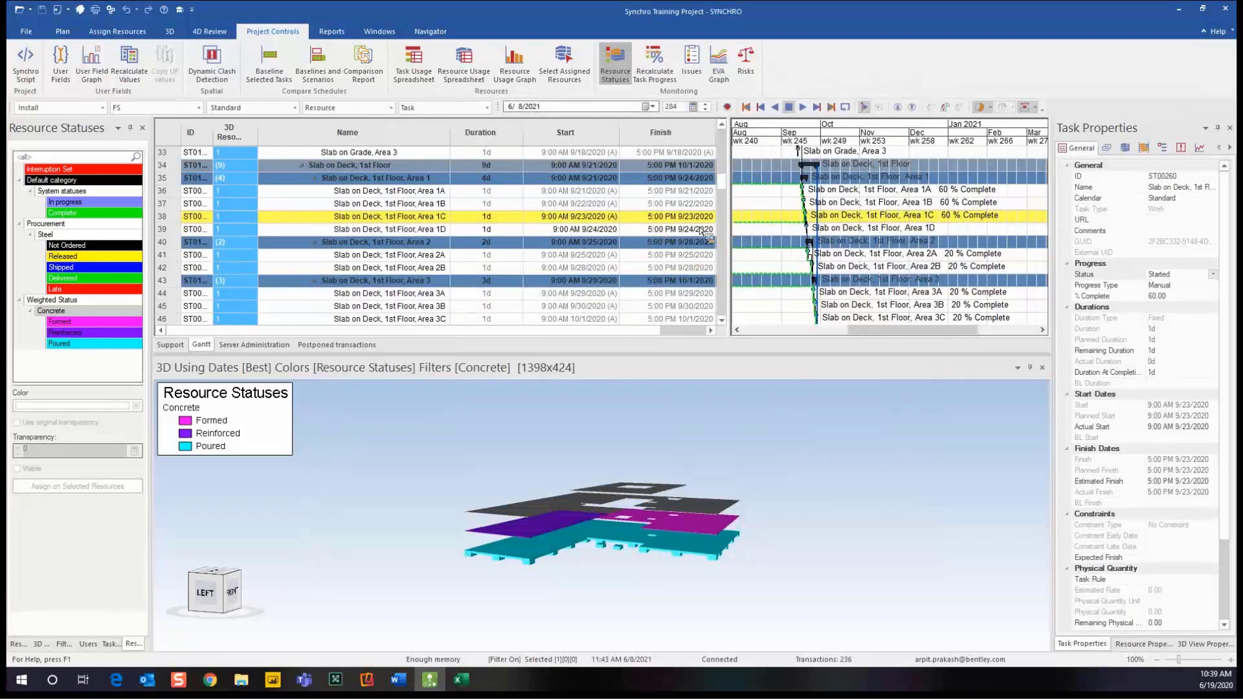
pyautogui.scroll(2, 575, 225)
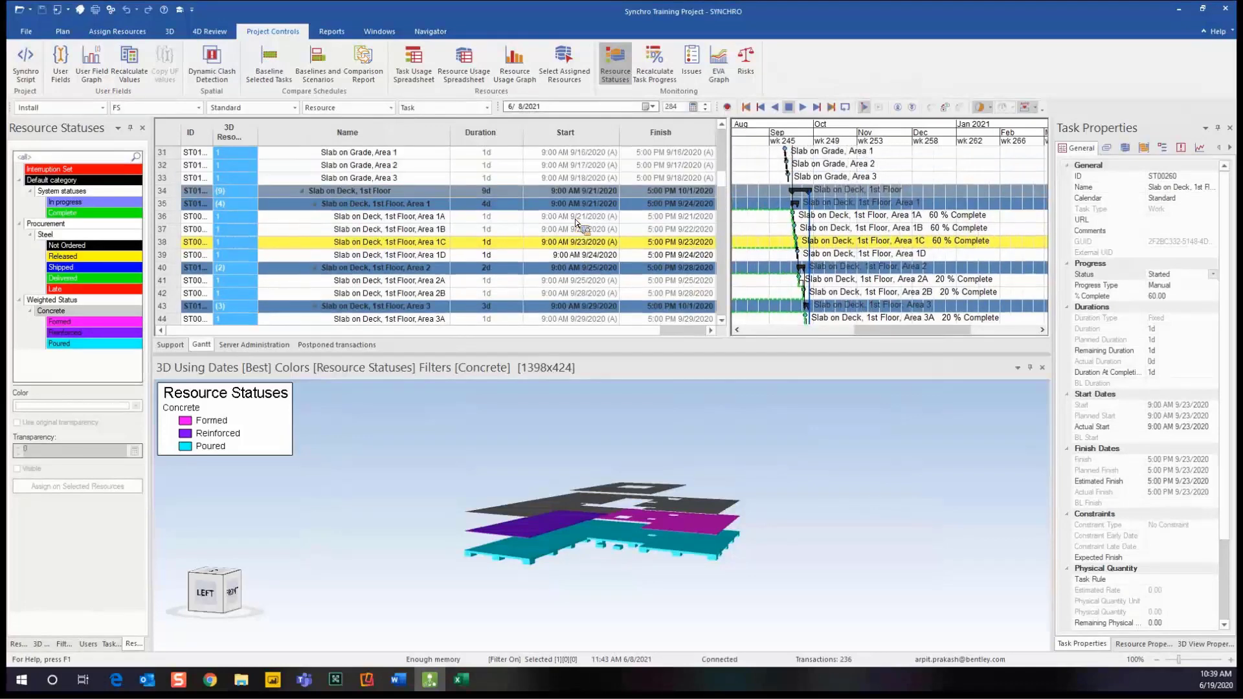
pyautogui.scroll(1, 573, 227)
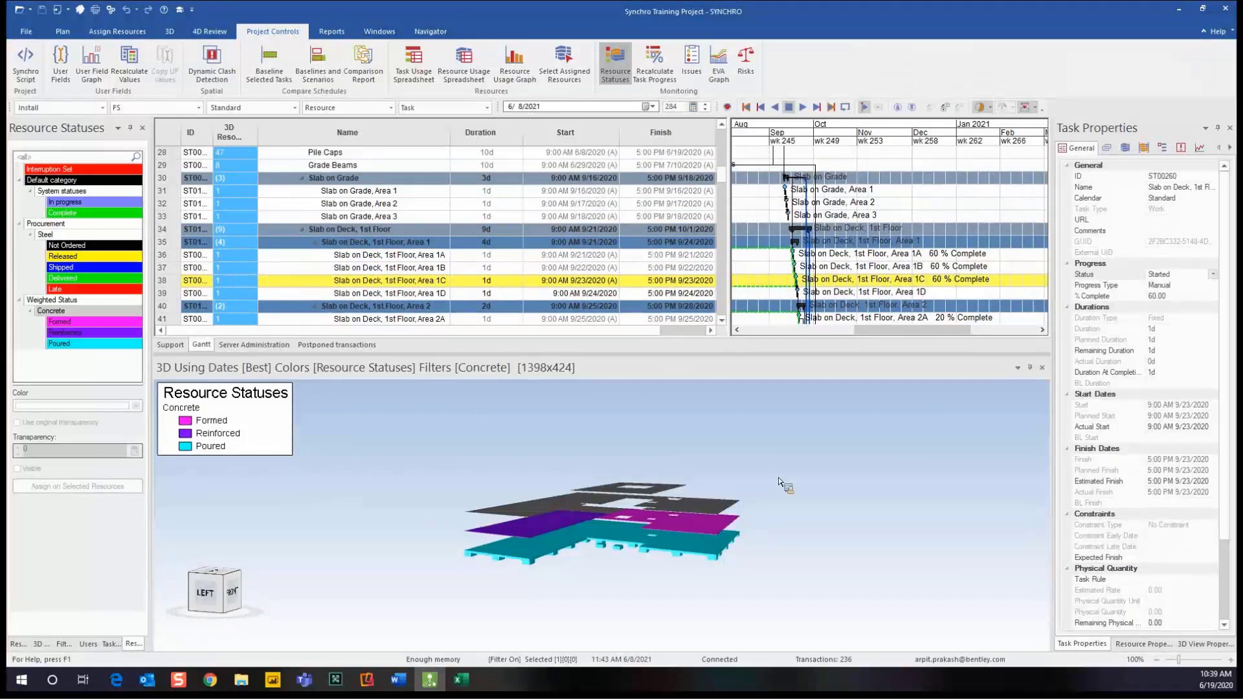
# - Select the Slab on Deck, 1st Floor, Area 1A task, review the status percentages in the progress mapping rule and close the dialog
pyautogui.click(604, 255)
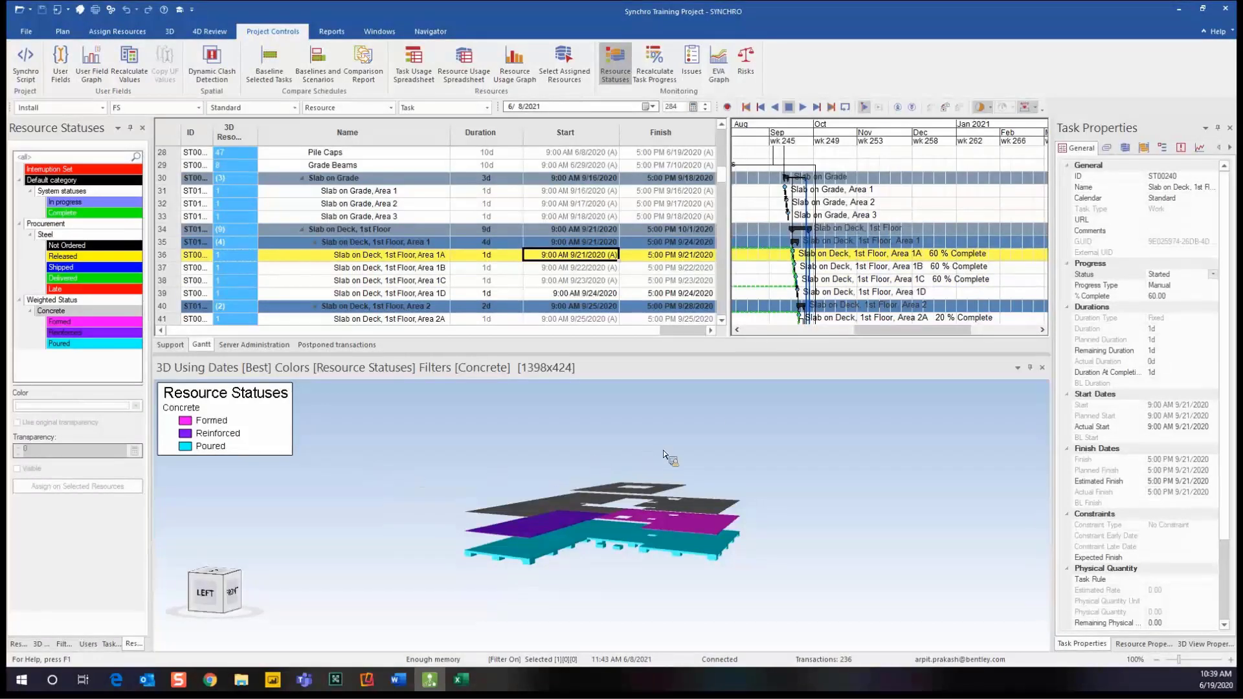
pyautogui.click(669, 72)
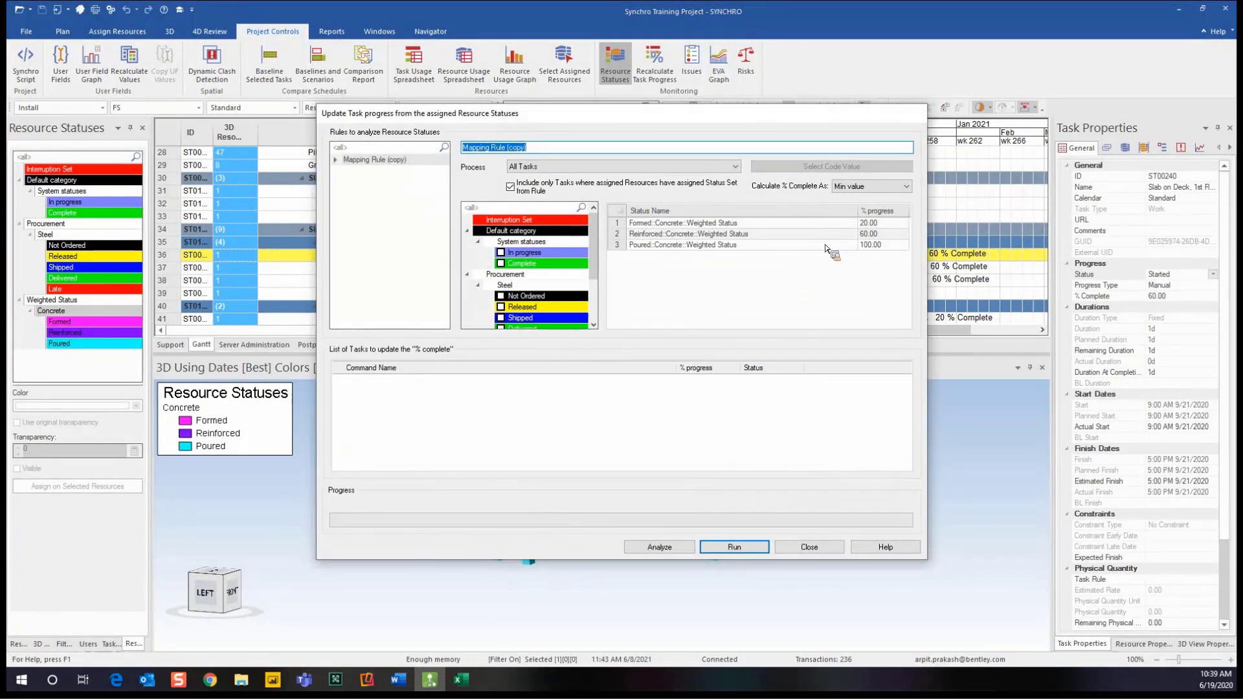
pyautogui.click(810, 547)
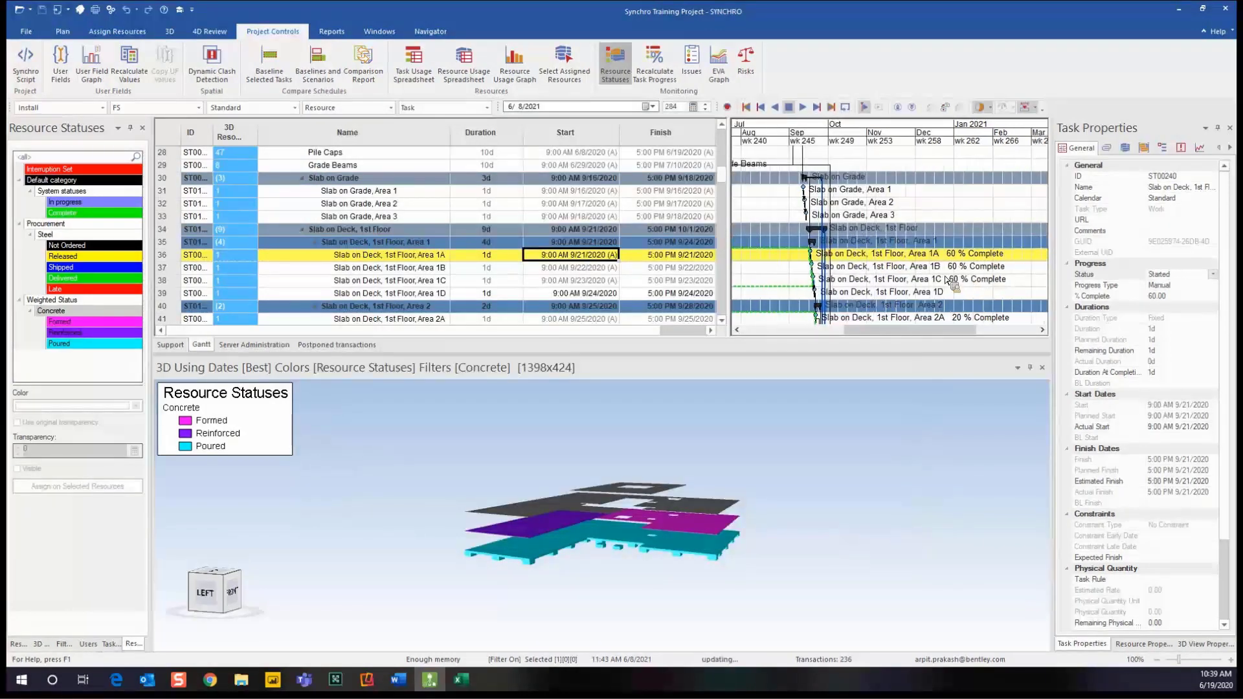
# - Enlarge the Gantt timescale around September 2020 and show the bars of the slab-on-grade and 1st-floor slab-on-deck tasks
pyautogui.keyDown('ctrl'); pyautogui.scroll(3, 818, 251); pyautogui.keyUp('ctrl')
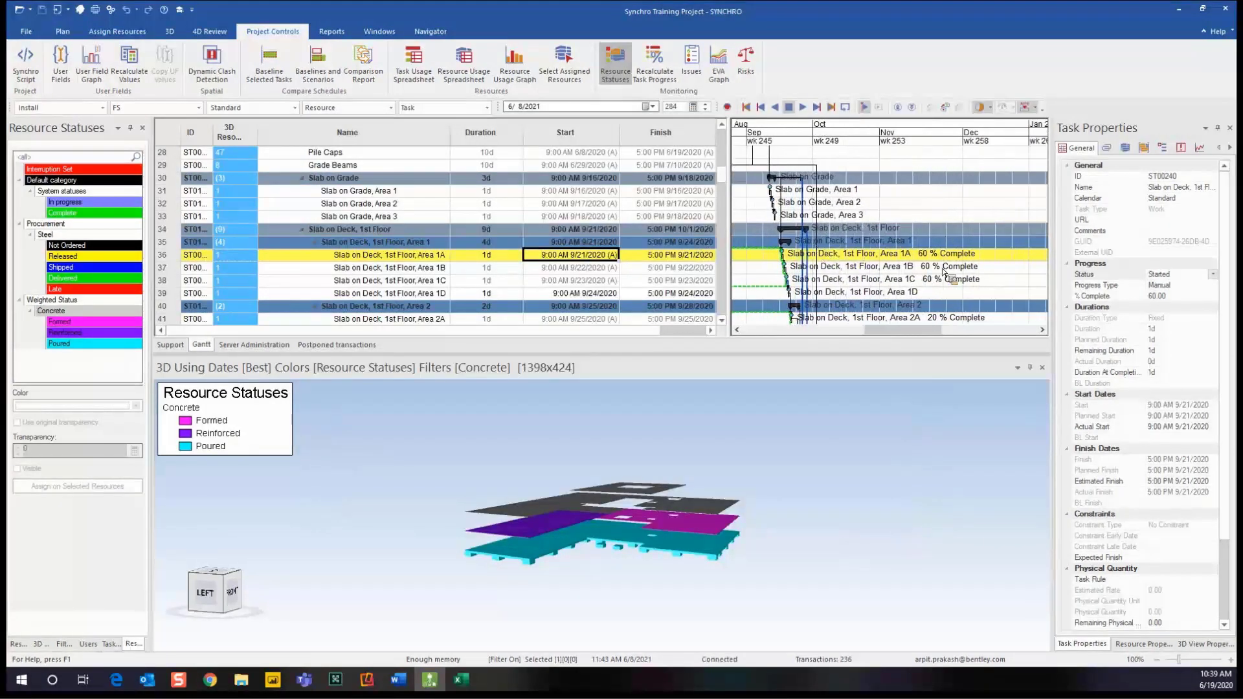
pyautogui.scroll(2, 583, 259)
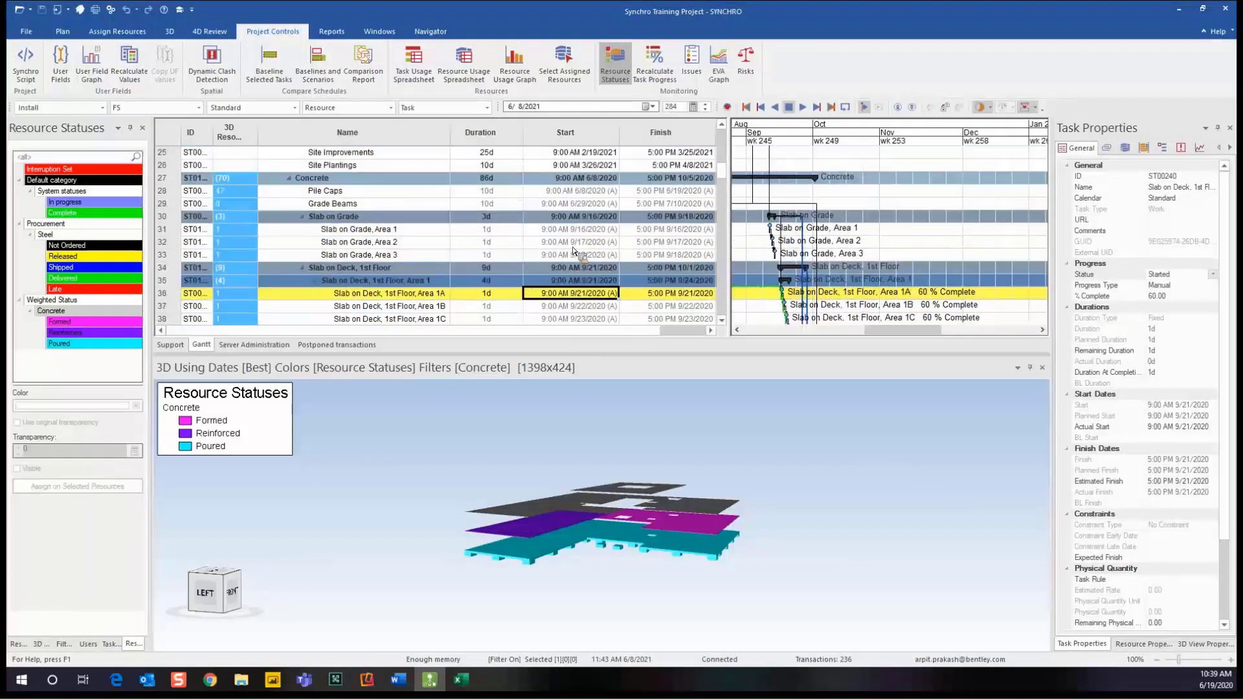
pyautogui.scroll(-1, 680, 244)
pyautogui.keyDown('ctrl'); pyautogui.scroll(4, 852, 254); pyautogui.keyUp('ctrl')
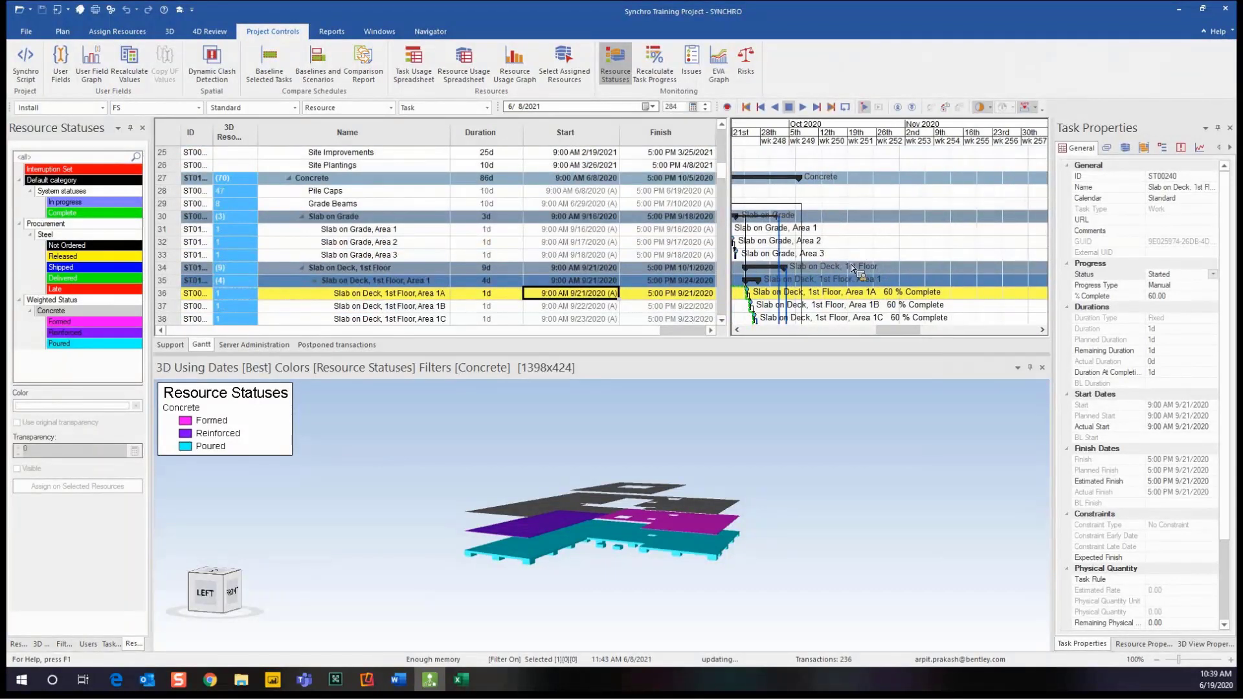
pyautogui.moveTo(888, 331); pyautogui.dragTo(854, 332)
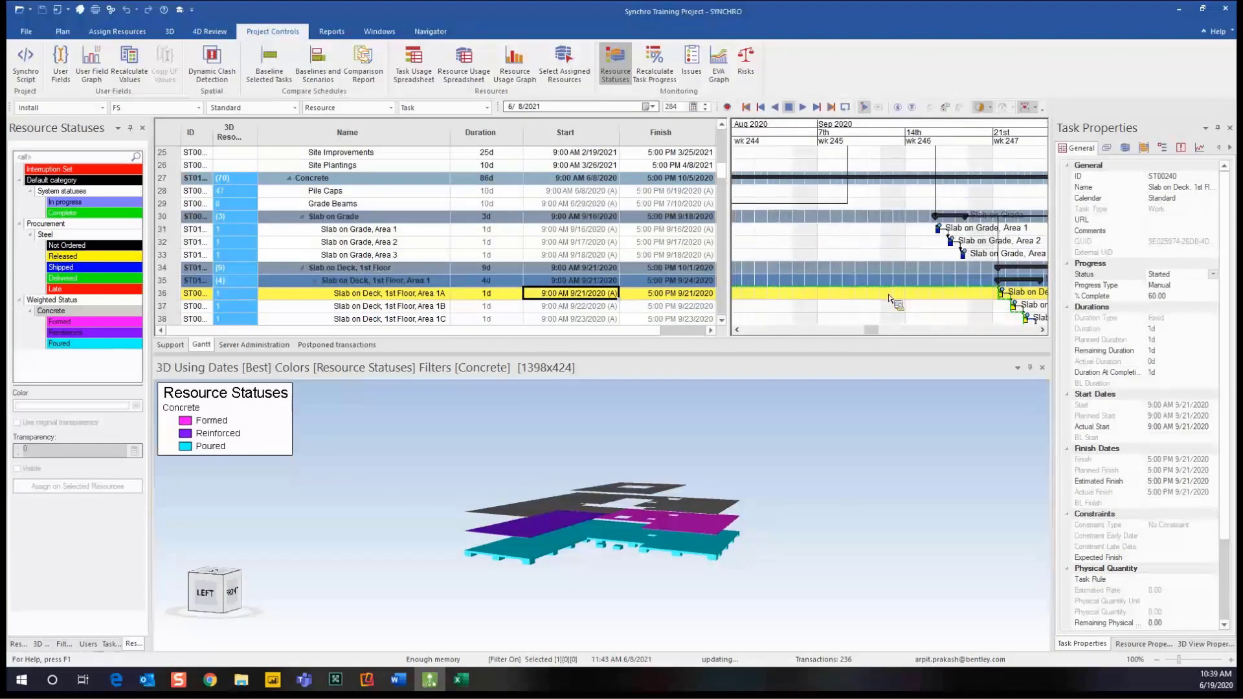
pyautogui.keyDown('ctrl'); pyautogui.scroll(1, 887, 336); pyautogui.keyUp('ctrl')
pyautogui.moveTo(888, 335); pyautogui.dragTo(884, 334)
# - Show the task status colour list and compare it with the Gantt bars of the 1st-floor slab-on-deck tasks
pyautogui.click(110, 644)
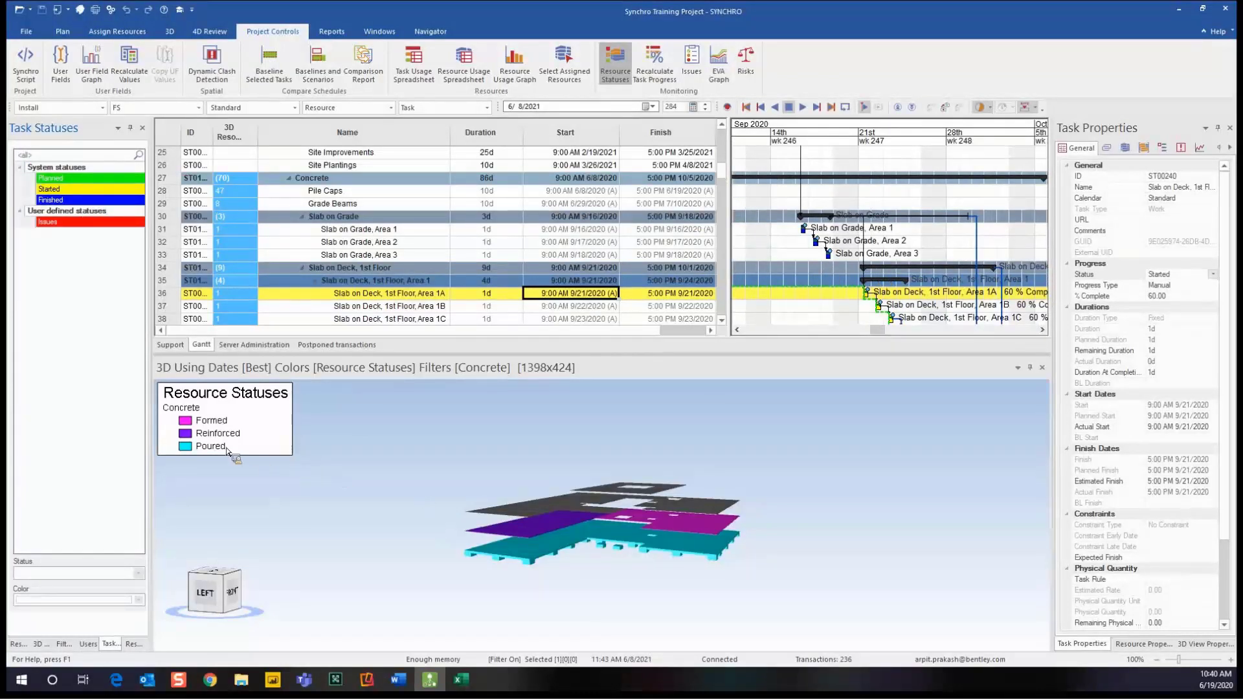
pyautogui.moveTo(756, 304); pyautogui.dragTo(688, 298)
pyautogui.moveTo(375, 441); pyautogui.dragTo(800, 244)
pyautogui.moveTo(128, 234); pyautogui.dragTo(104, 188)
pyautogui.scroll(-2, 661, 246)
pyautogui.scroll(-4, 639, 250)
pyautogui.scroll(-2, 550, 245)
pyautogui.moveTo(231, 198); pyautogui.dragTo(466, 272)
pyautogui.moveTo(876, 255); pyautogui.dragTo(853, 240)
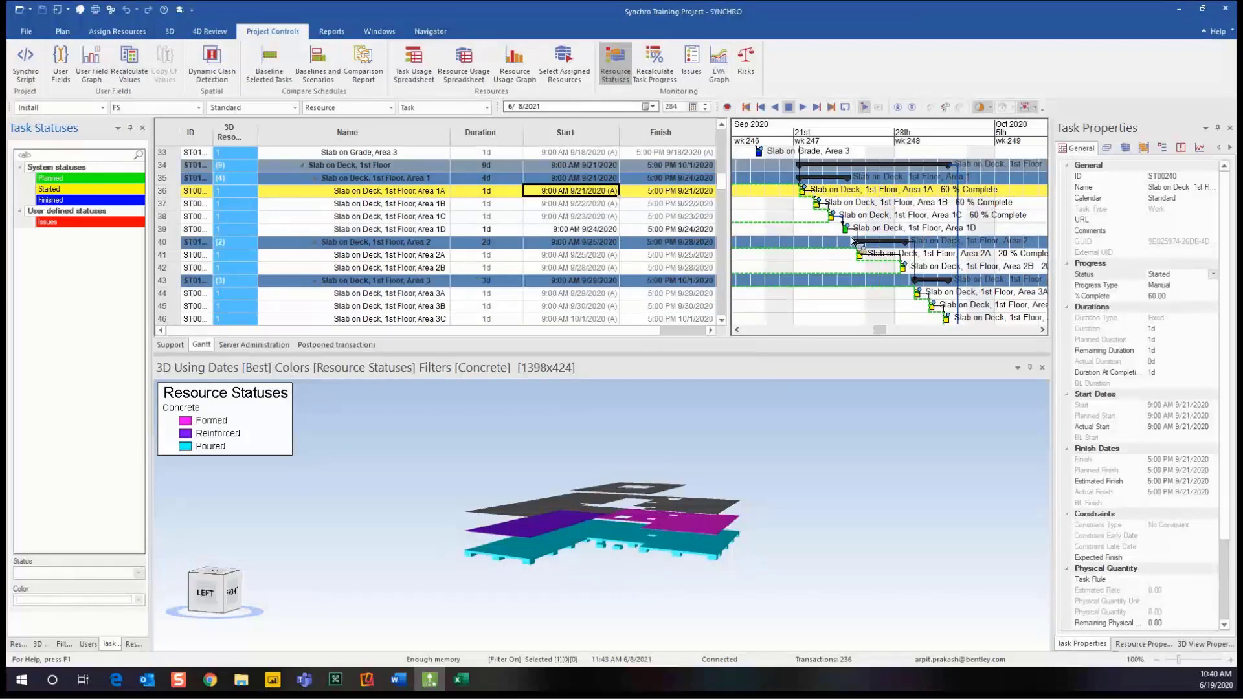
pyautogui.moveTo(853, 240); pyautogui.dragTo(854, 240)
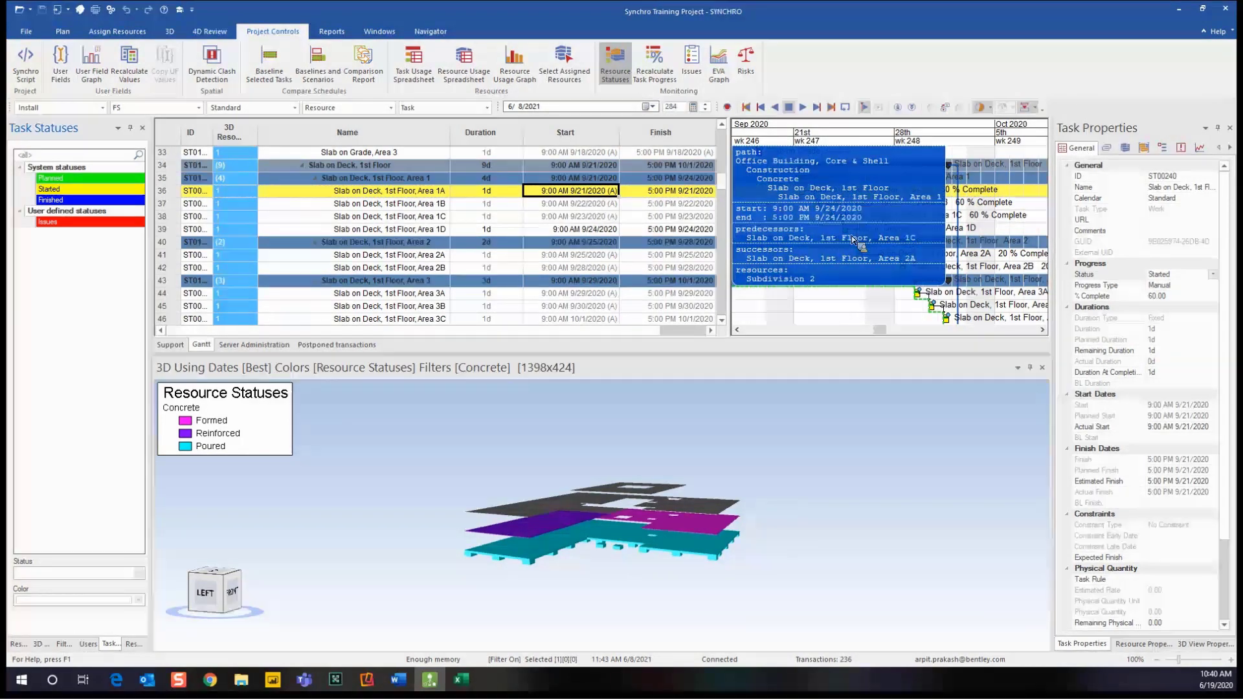
pyautogui.moveTo(842, 237); pyautogui.dragTo(842, 238)
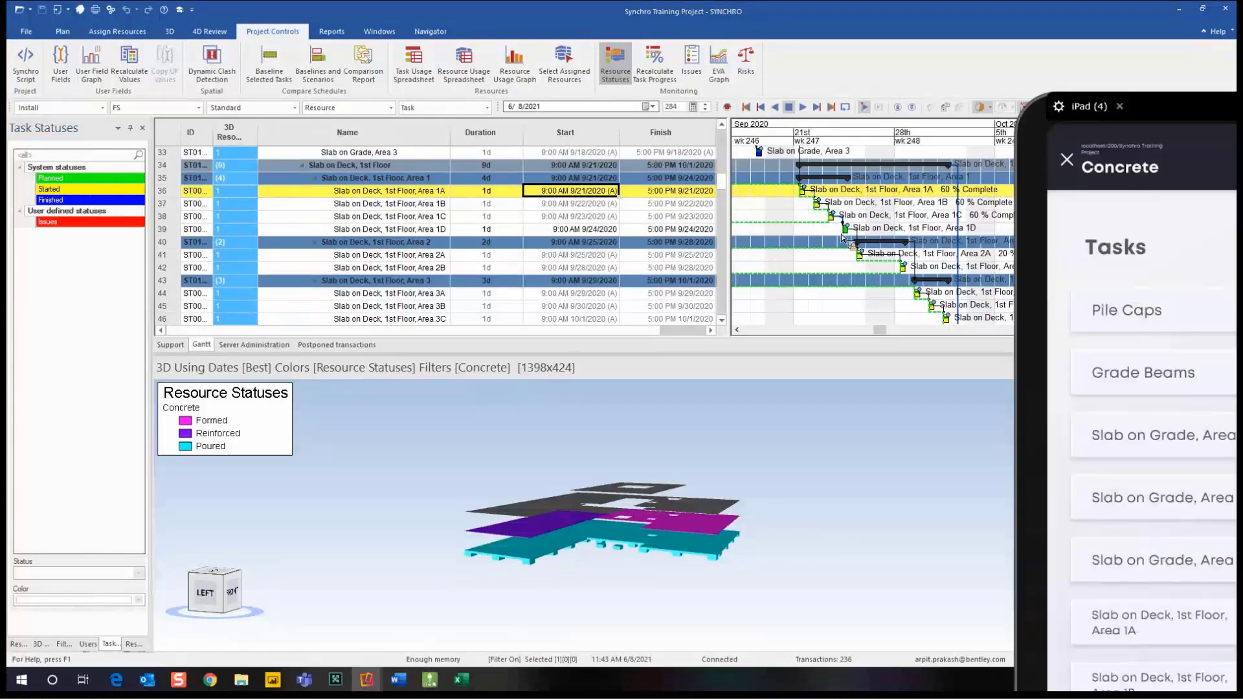
# - Switch to SYNCHRO Site on the iPad, open the Steel filter, sync the pending steel status updates and return to SYNCHRO
pyautogui.moveTo(1144, 115); pyautogui.dragTo(732, 17)
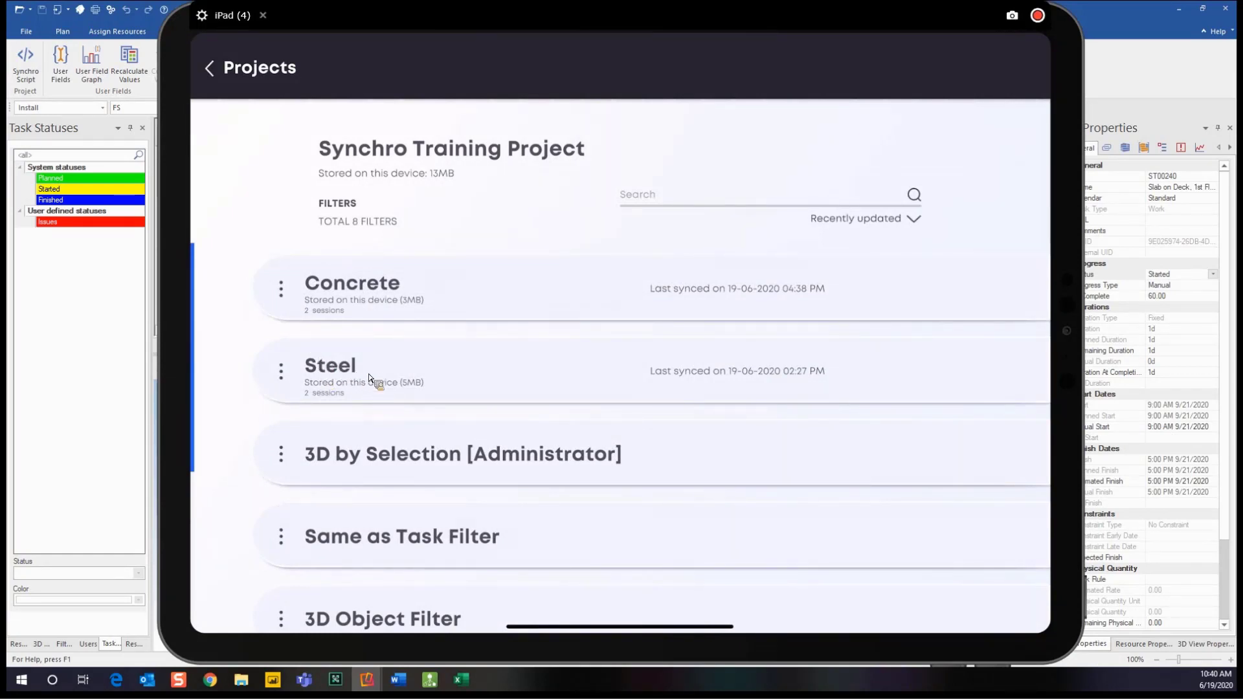
pyautogui.click(408, 369)
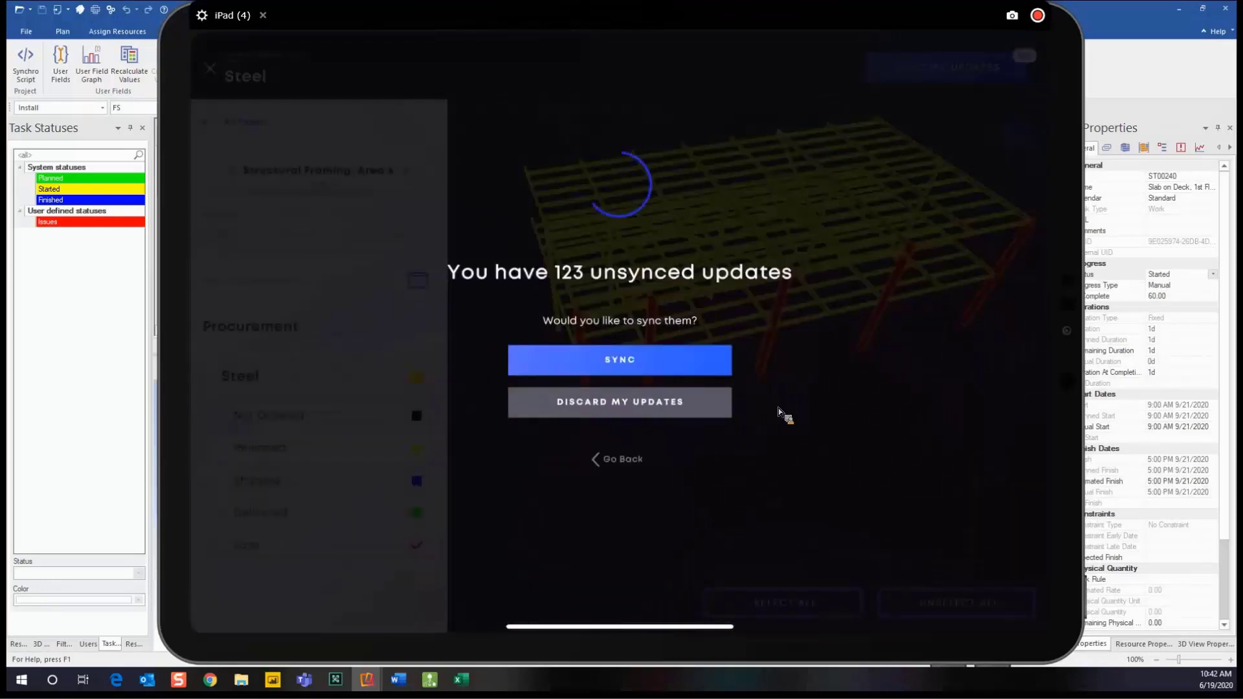
pyautogui.click(630, 363)
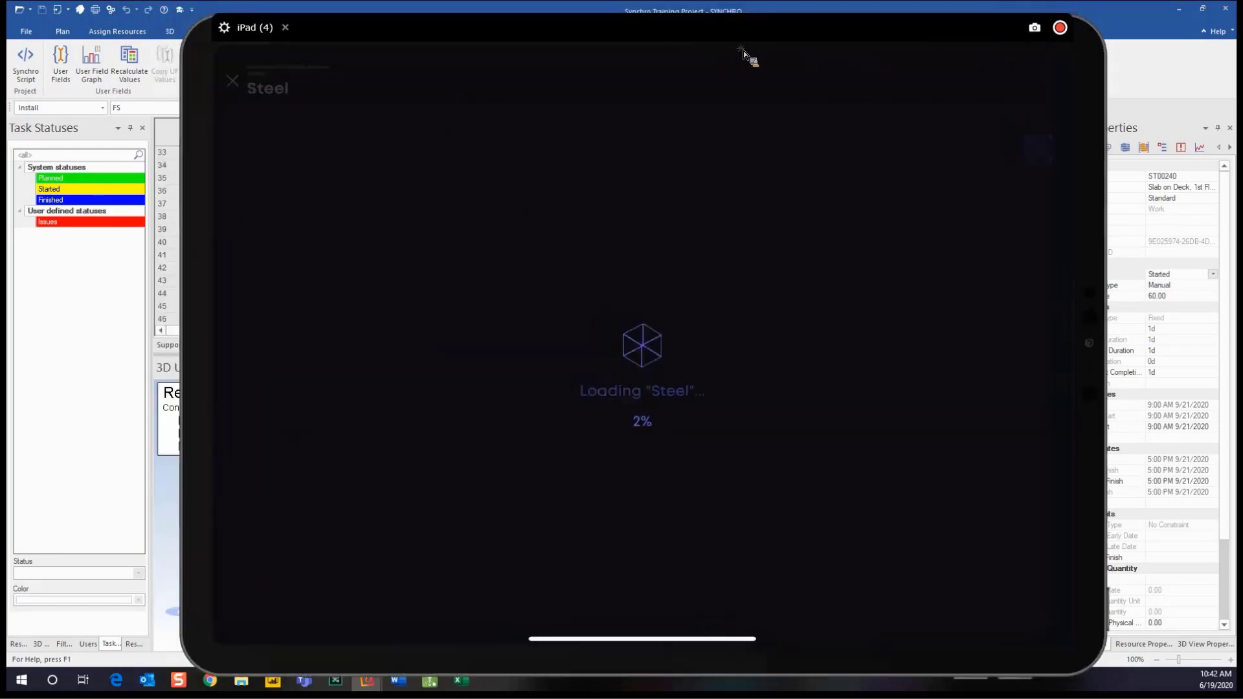
pyautogui.moveTo(657, 12); pyautogui.dragTo(1113, 94)
pyautogui.click(1113, 91)
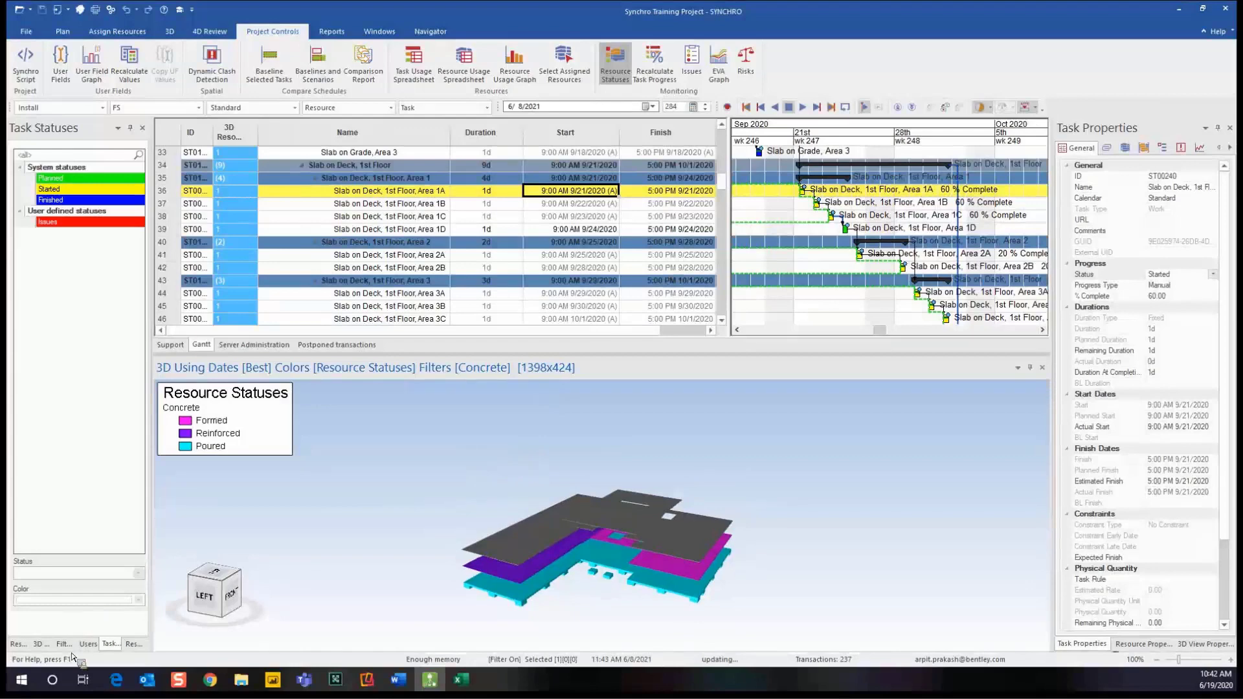
# - Replace the Concrete filter in the selected 3D view with the Steel filter
pyautogui.click(37, 644)
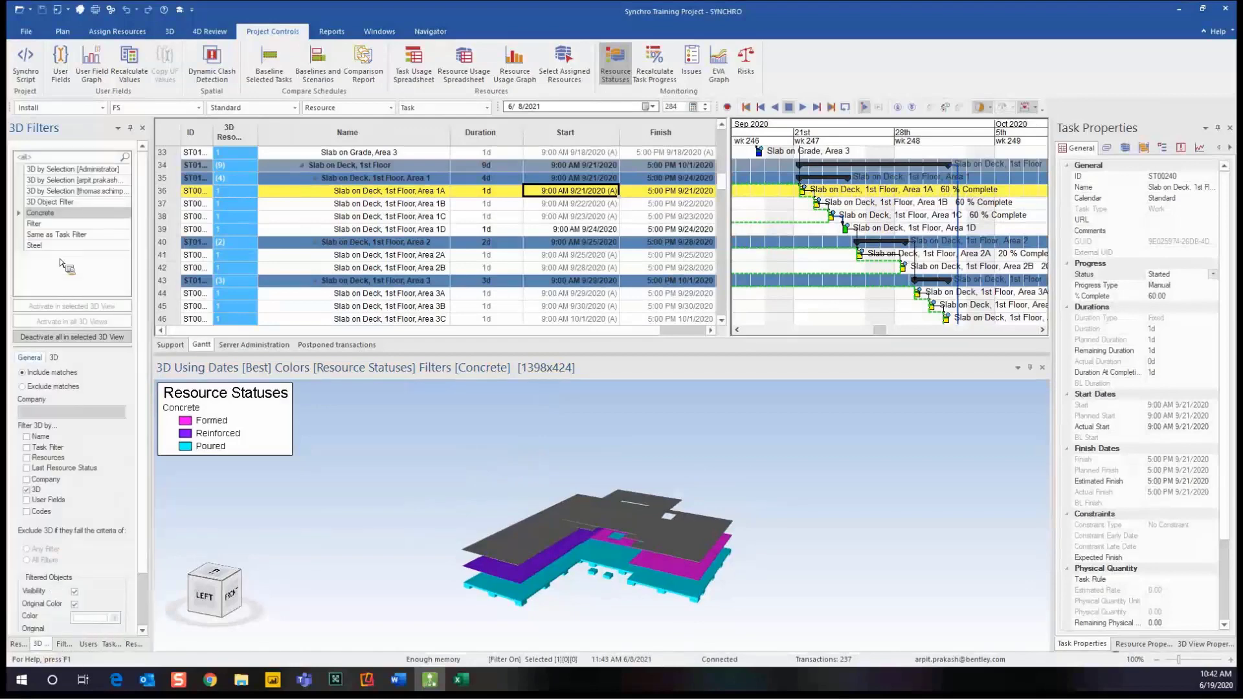
pyautogui.click(62, 337)
pyautogui.click(57, 248)
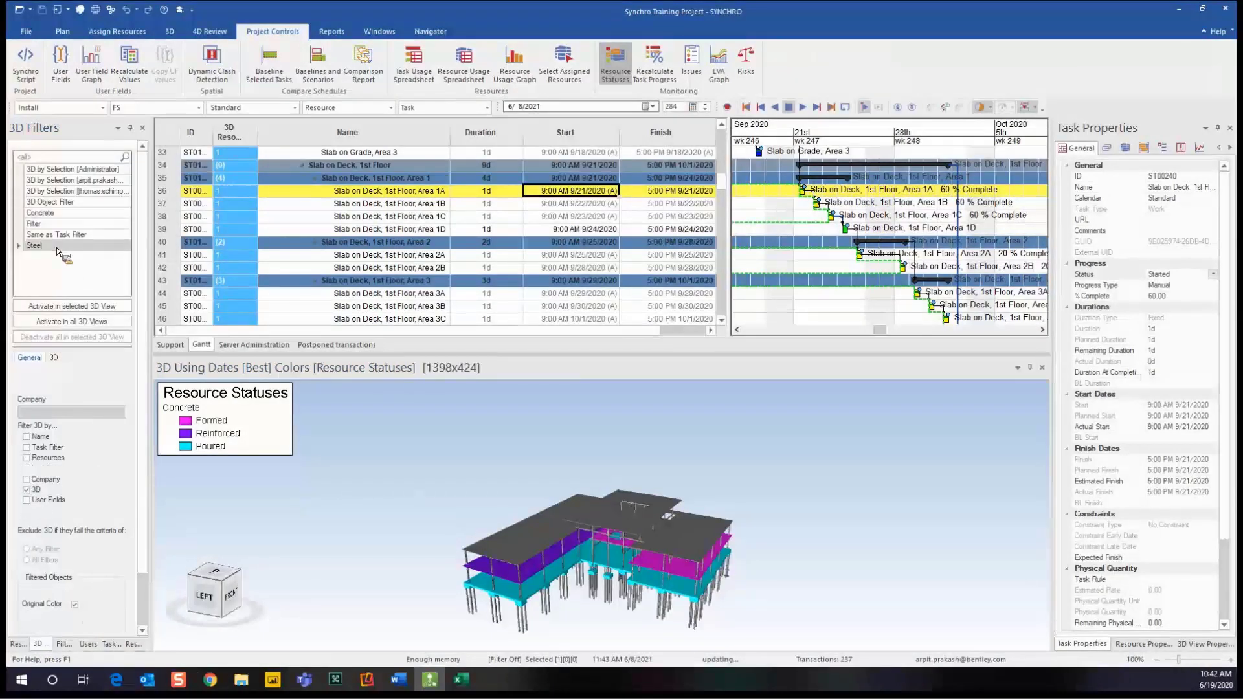
pyautogui.click(57, 306)
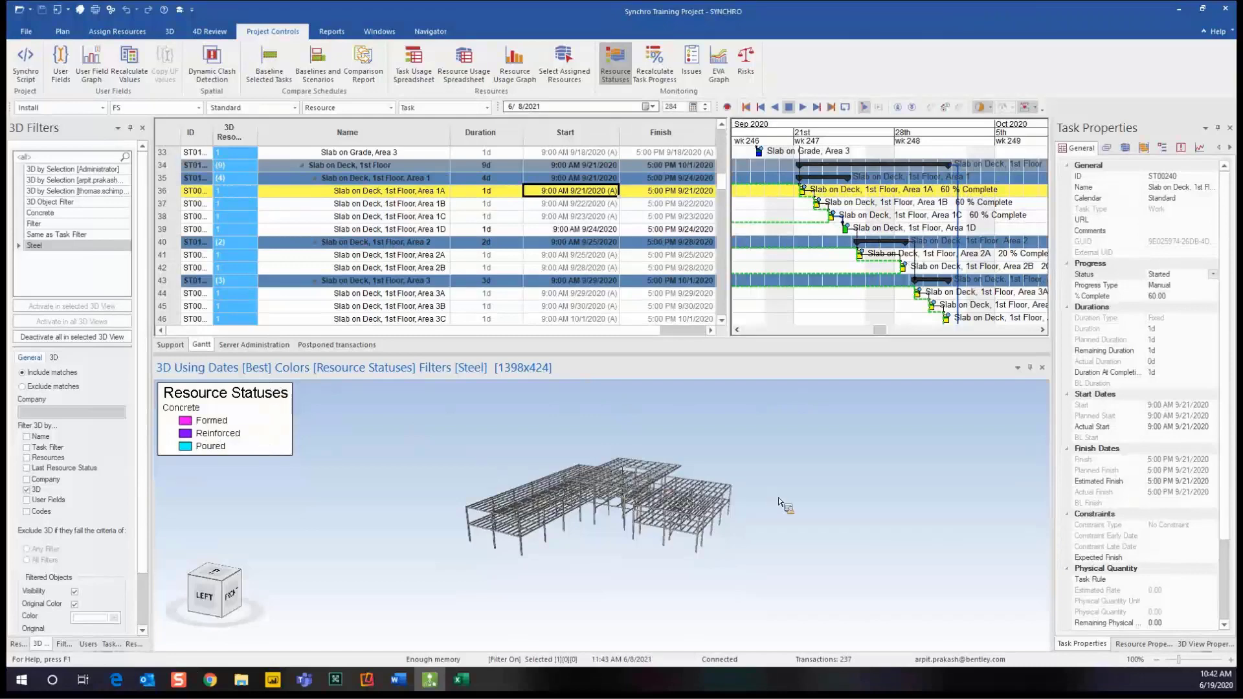
# - Set the 3D view's resource status category to Procurement and examine the steel's status colours from several angles
pyautogui.click(1201, 644)
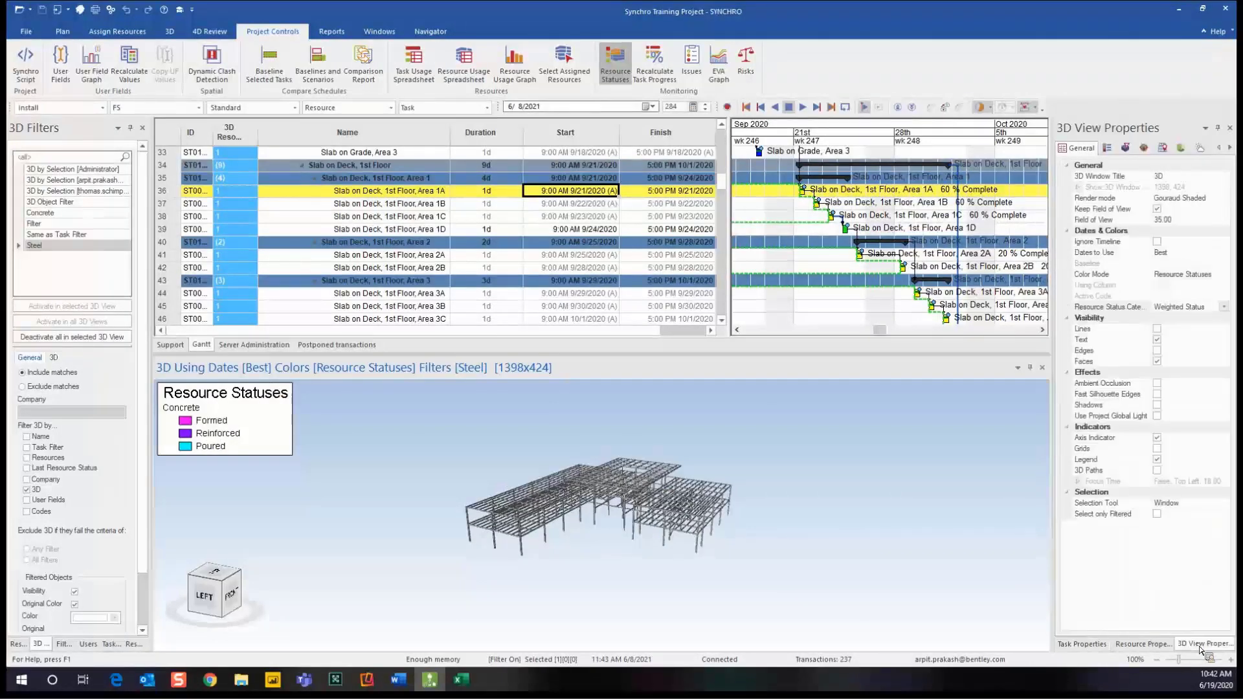
pyautogui.click(1224, 306)
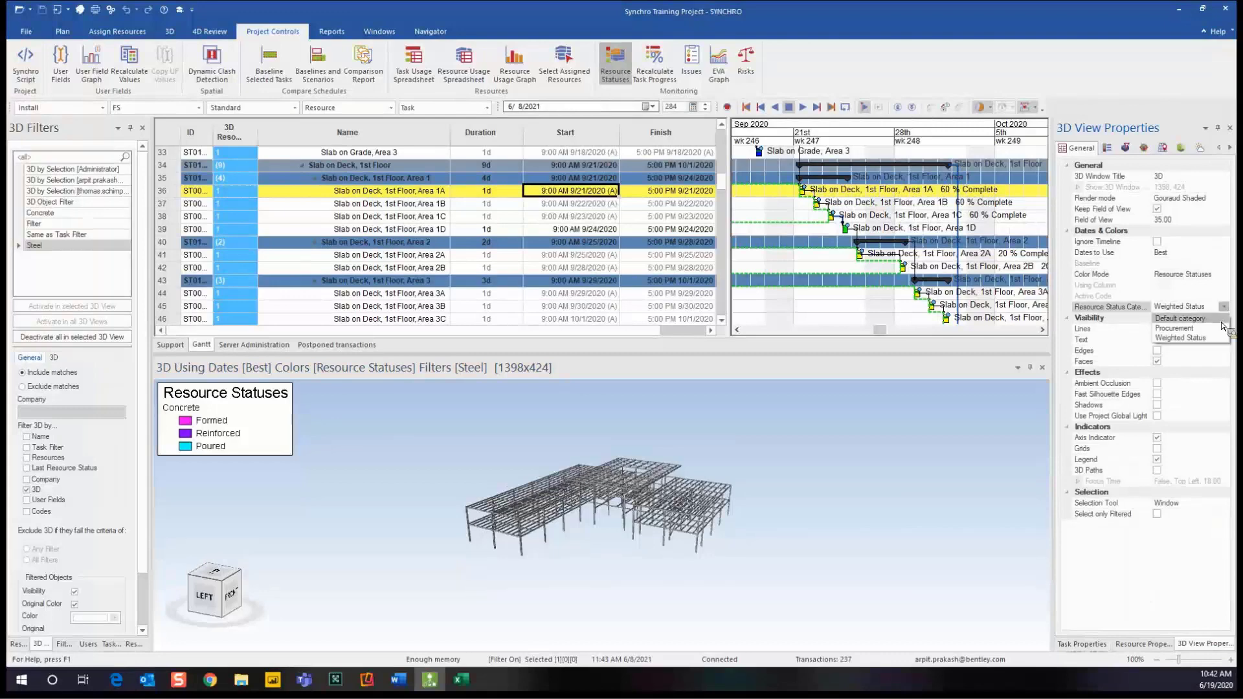
pyautogui.click(1215, 330)
pyautogui.moveTo(638, 562); pyautogui.dragTo(611, 562)
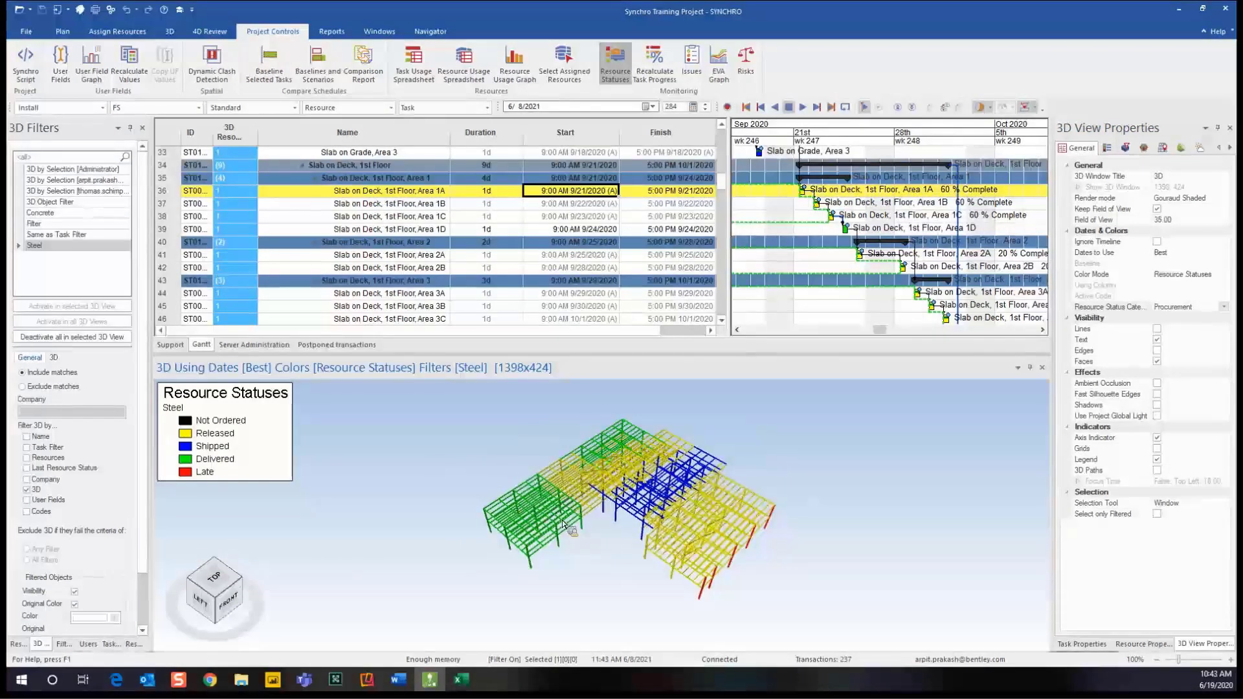
pyautogui.scroll(3, 557, 521)
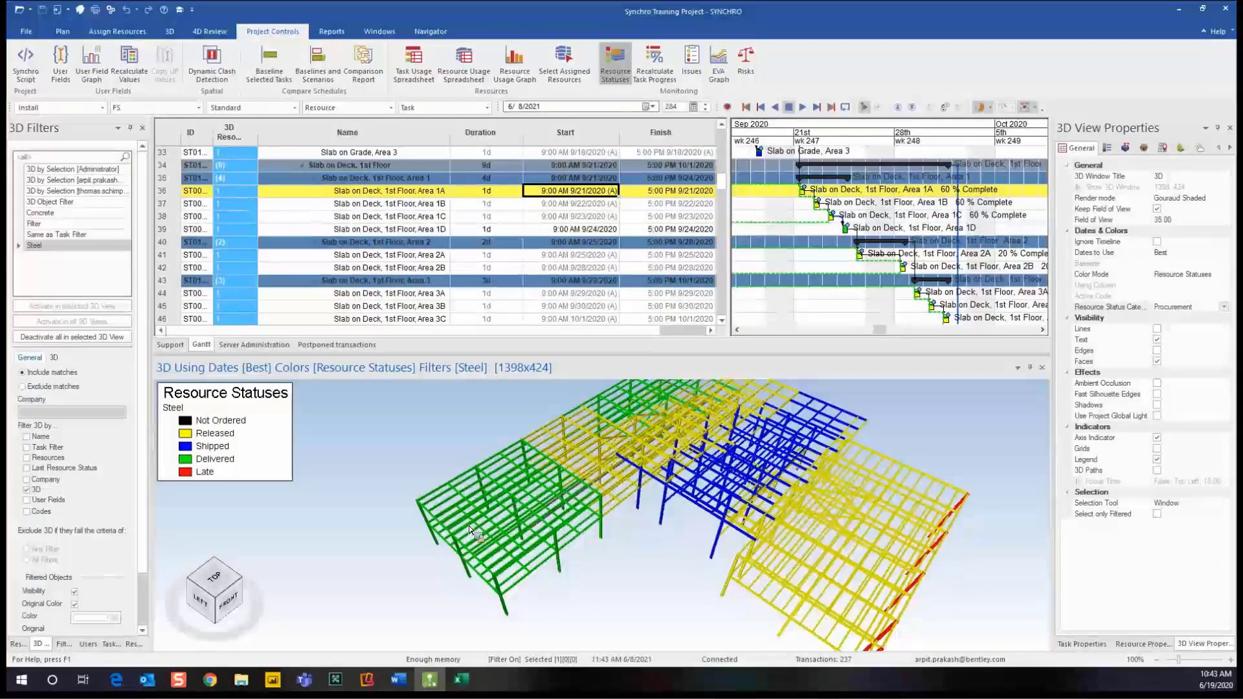
pyautogui.moveTo(649, 508); pyautogui.dragTo(953, 501, button='middle')
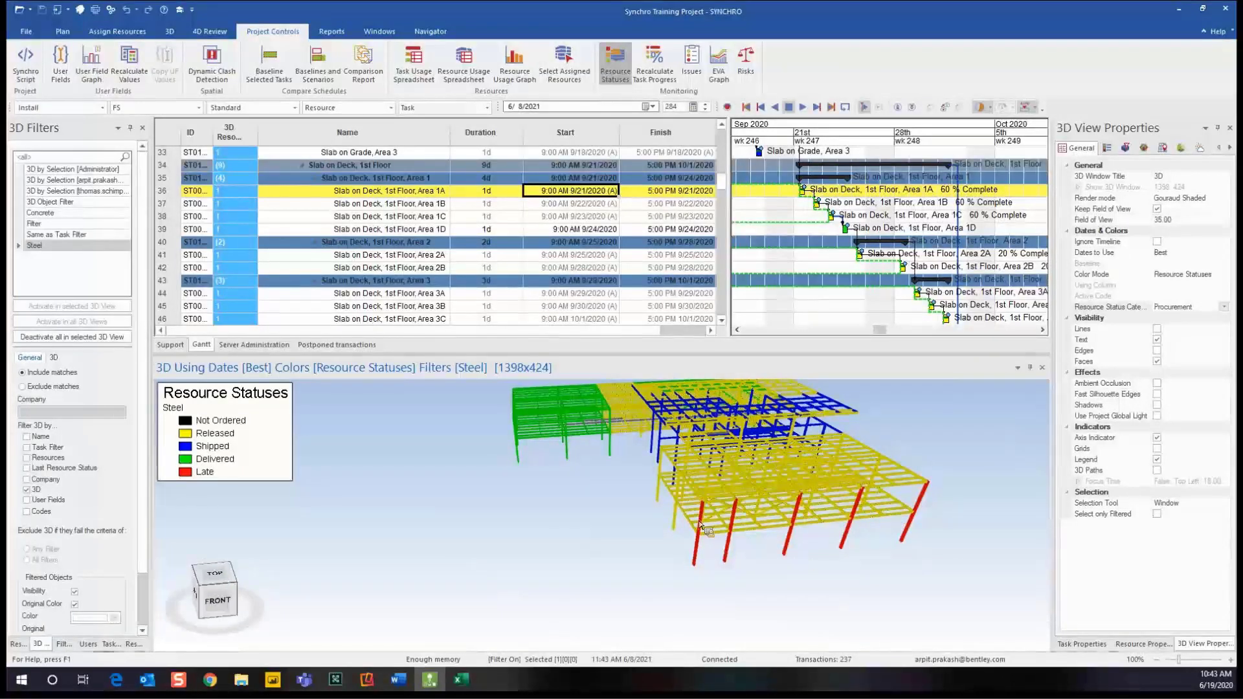
pyautogui.keyDown('shift'); pyautogui.moveTo(703, 526); pyautogui.dragTo(763, 554, button='middle'); pyautogui.keyUp('shift')
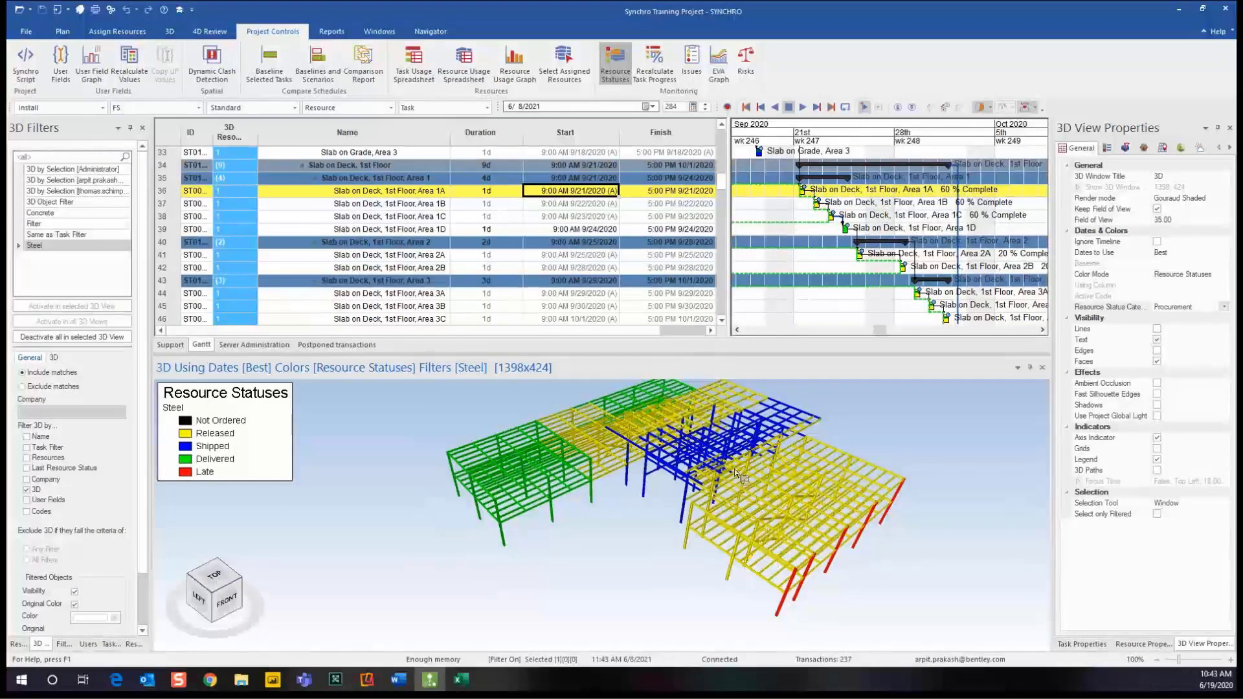
pyautogui.scroll(-3, 735, 471)
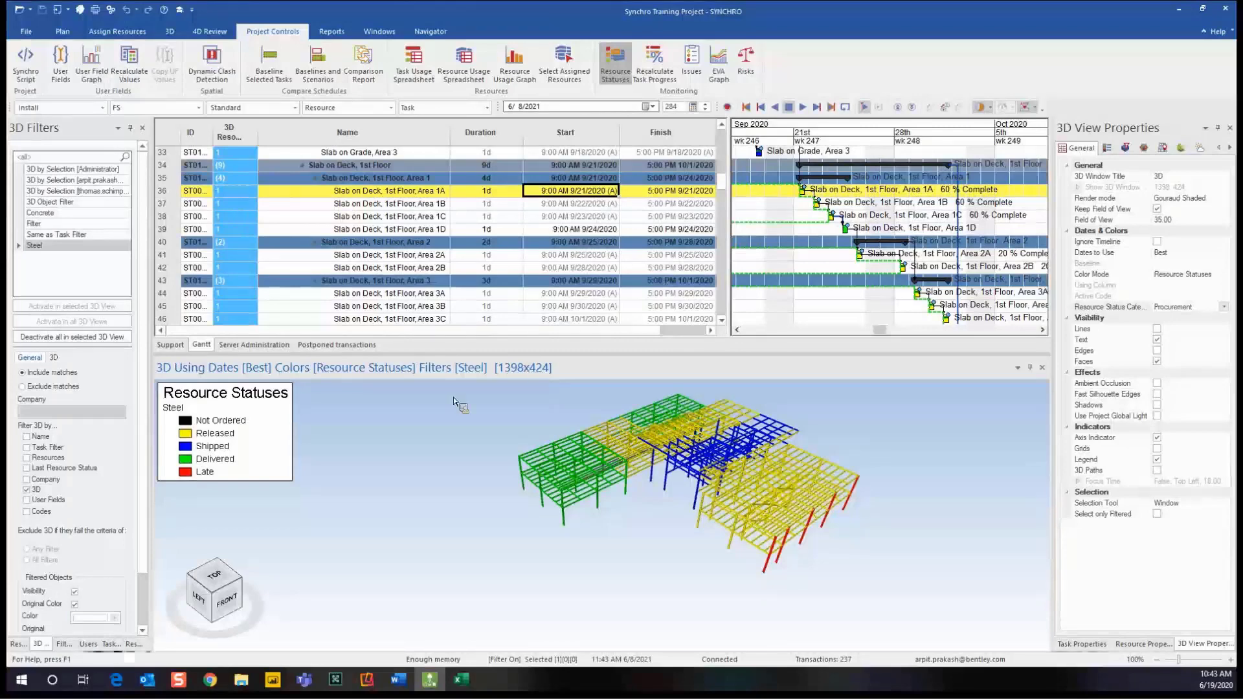
# - Turn off the Steel filter in the 3D view and inspect the procurement colours on the whole building
pyautogui.rightClick(453, 461)
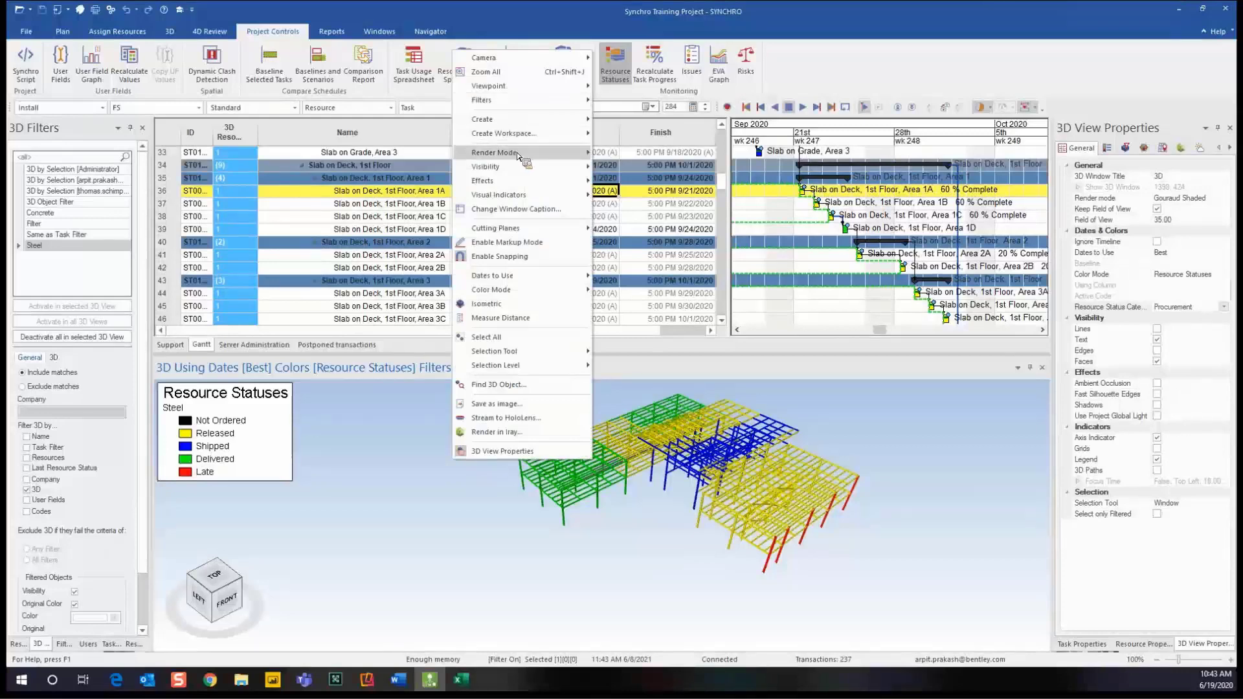
pyautogui.moveTo(519, 153)
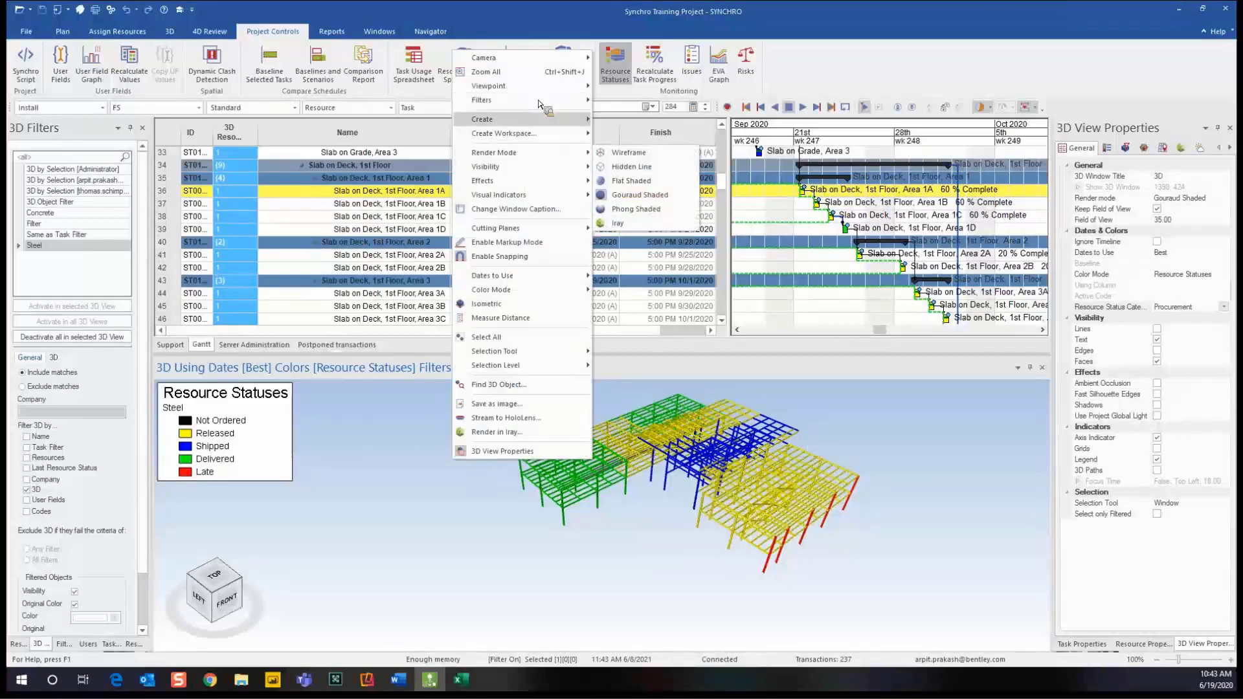
pyautogui.click(677, 164)
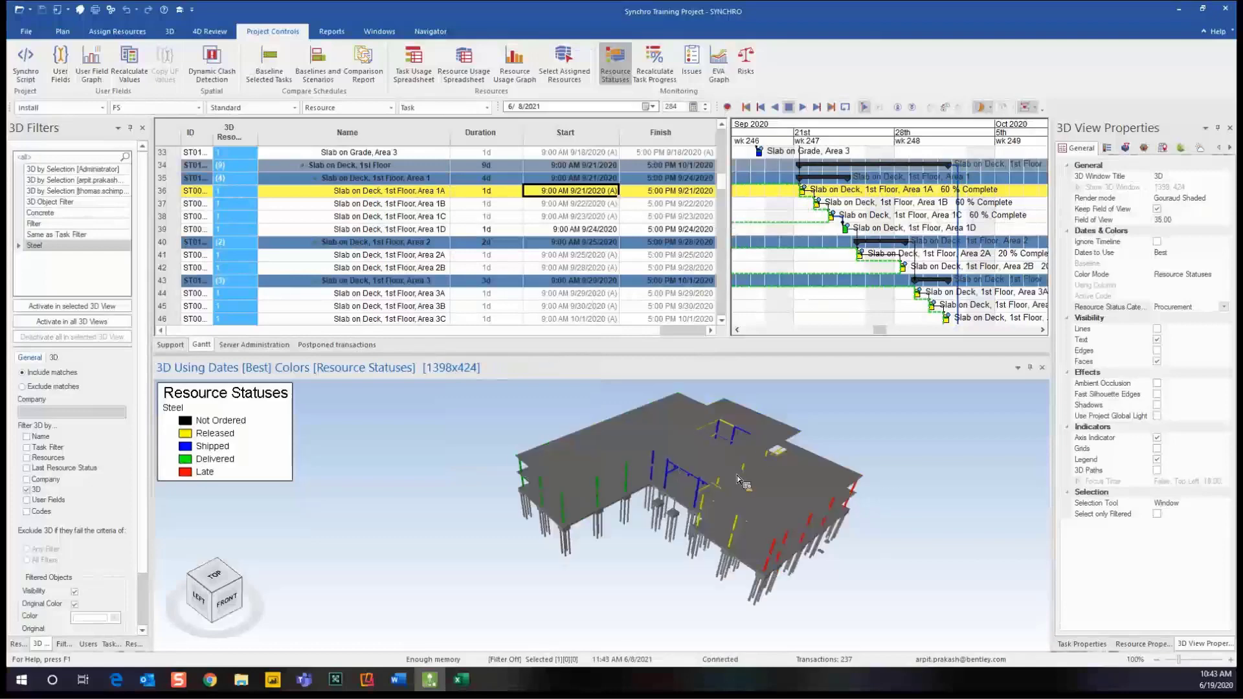
pyautogui.moveTo(717, 460)
pyautogui.mouseDown(button='middle')
pyautogui.moveTo(264, 417)
pyautogui.moveTo(699, 492)
pyautogui.moveTo(722, 476)
pyautogui.moveTo(698, 472)
pyautogui.mouseUp(button='middle')
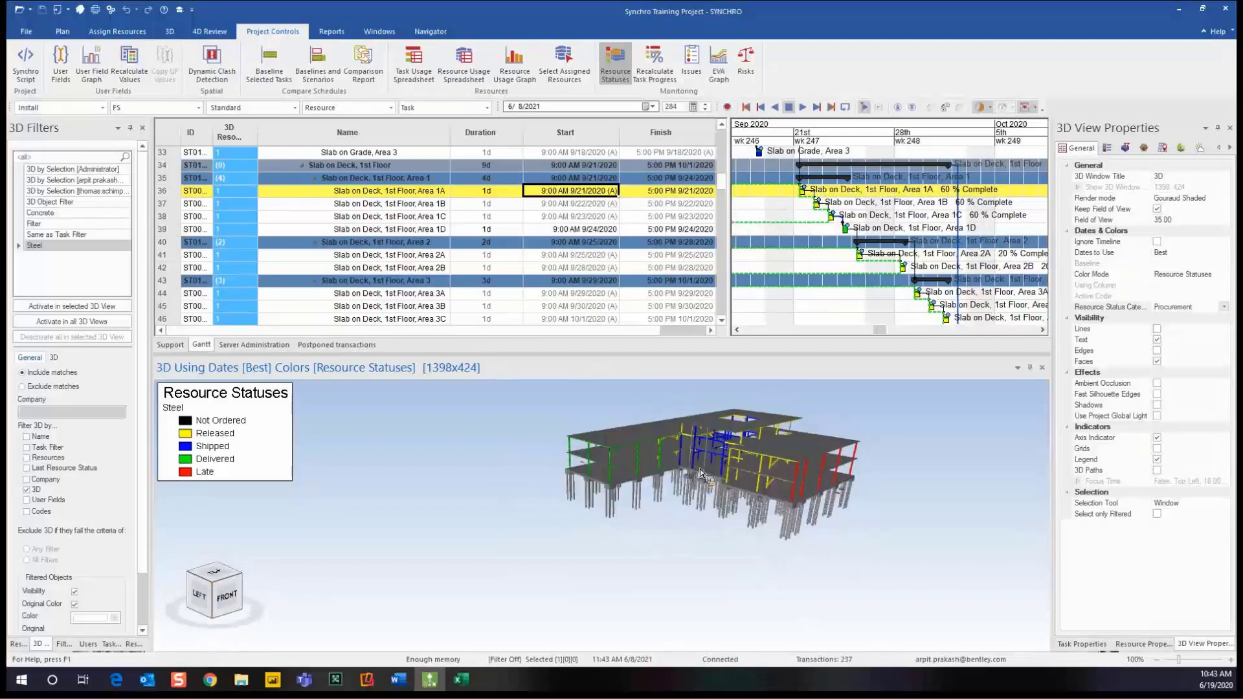
pyautogui.scroll(2, 699, 469)
pyautogui.scroll(2, 660, 467)
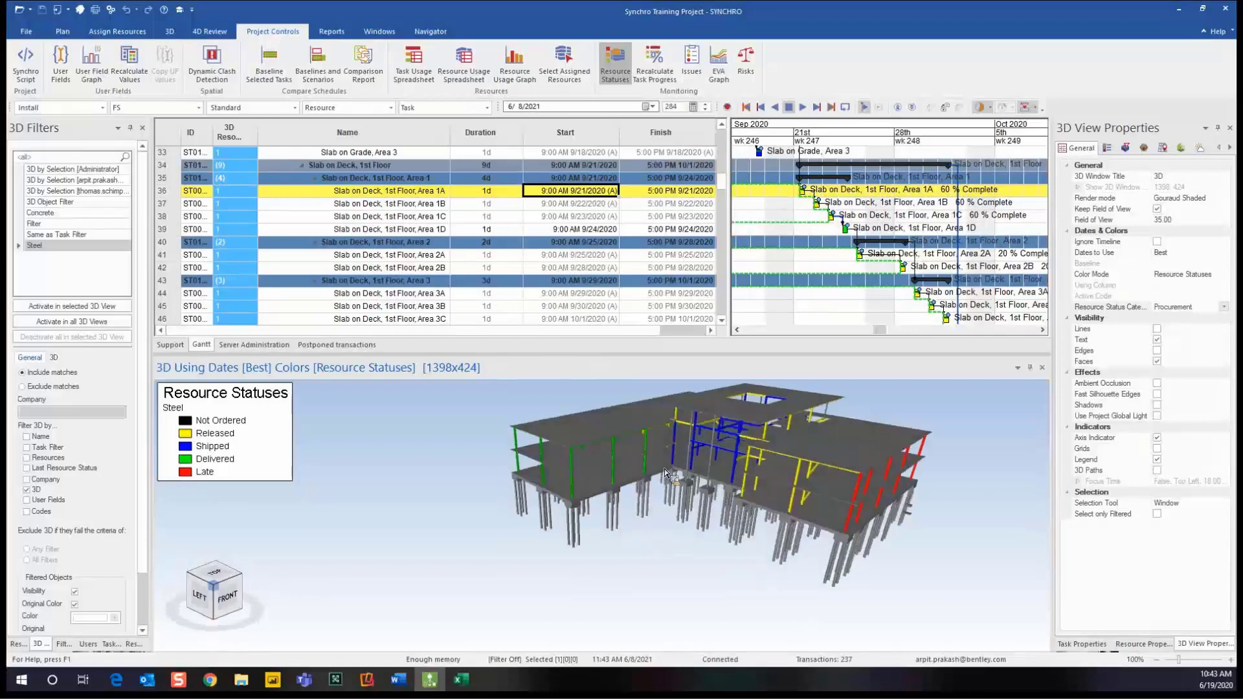
pyautogui.moveTo(675, 478); pyautogui.dragTo(677, 480, button='middle')
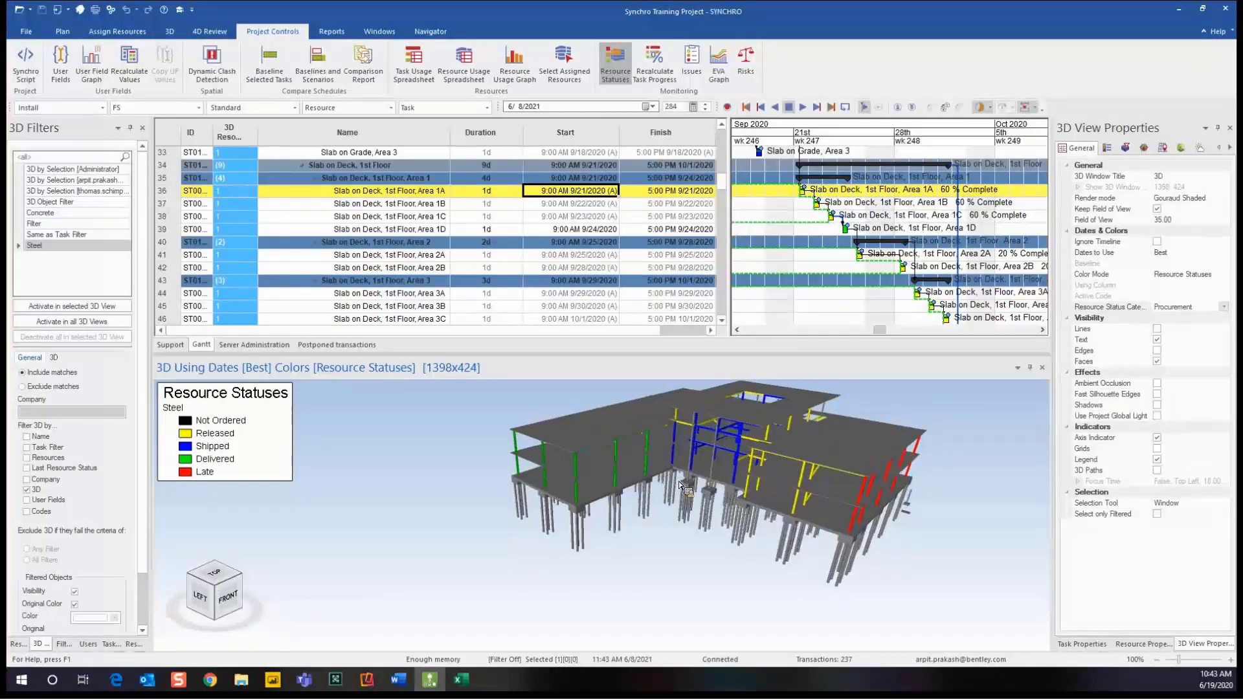
# - Set the 3D view's resource status category to Weighted Status and review the concrete colours alongside the slab tasks in the Gantt chart
pyautogui.click(1226, 309)
pyautogui.click(1207, 338)
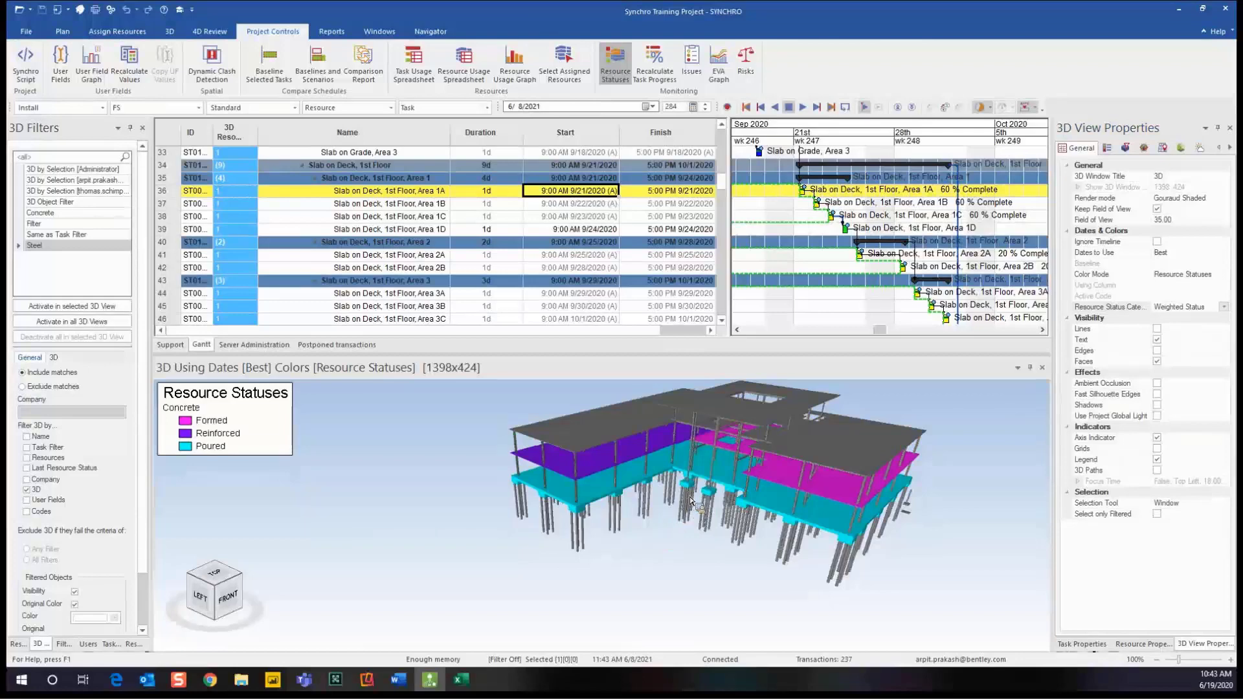
pyautogui.scroll(4, 689, 496)
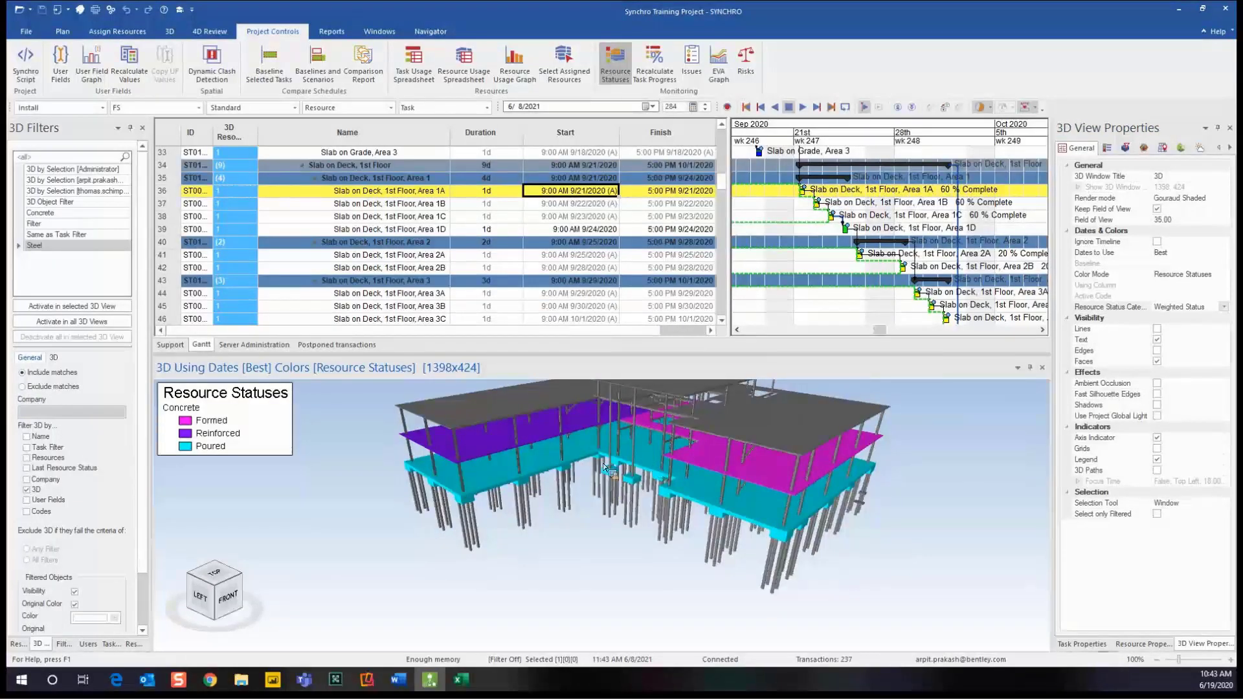
pyautogui.scroll(-3, 574, 463)
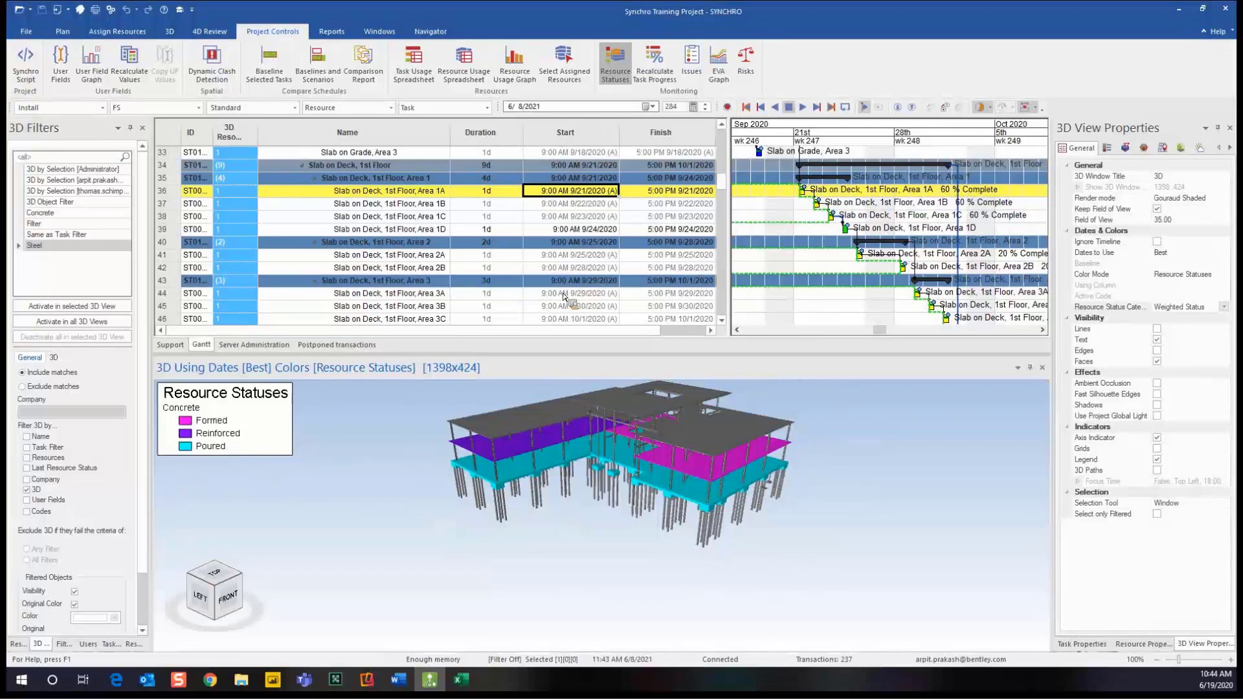
pyautogui.hscroll(3, 977, 230)
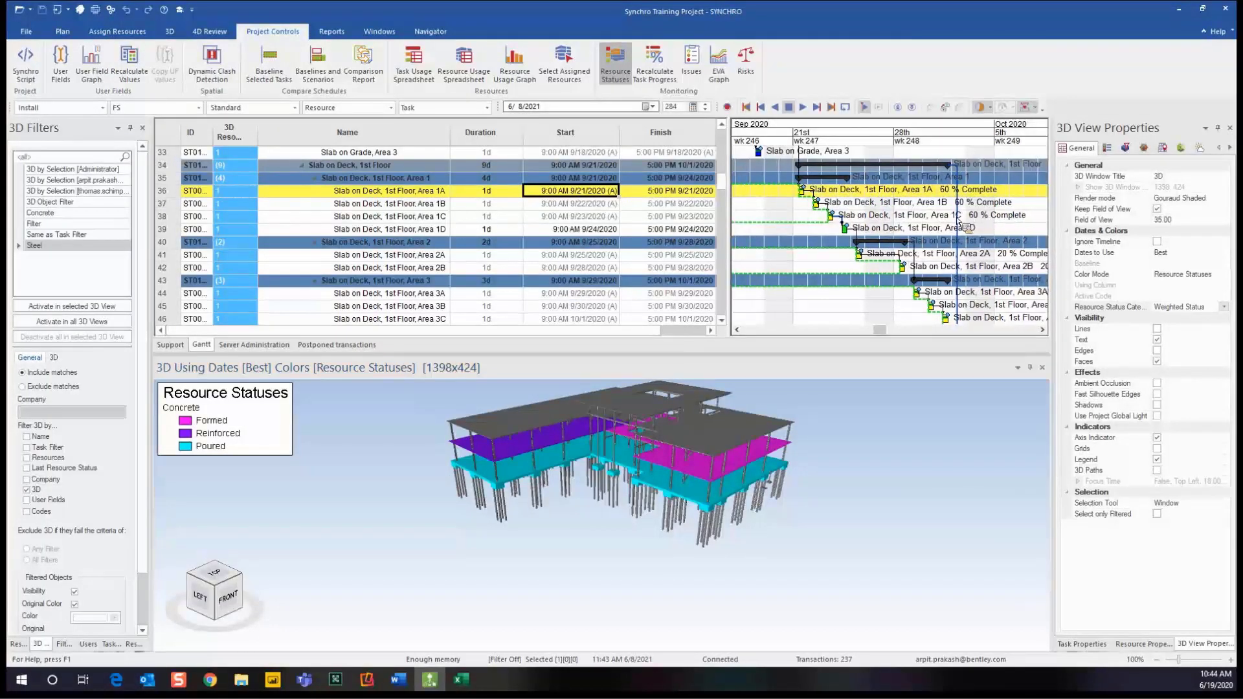
# - Set the 3D view's resource status category to Default category and examine the system status colours alongside the resource statuses list
pyautogui.scroll(1, 940, 240)
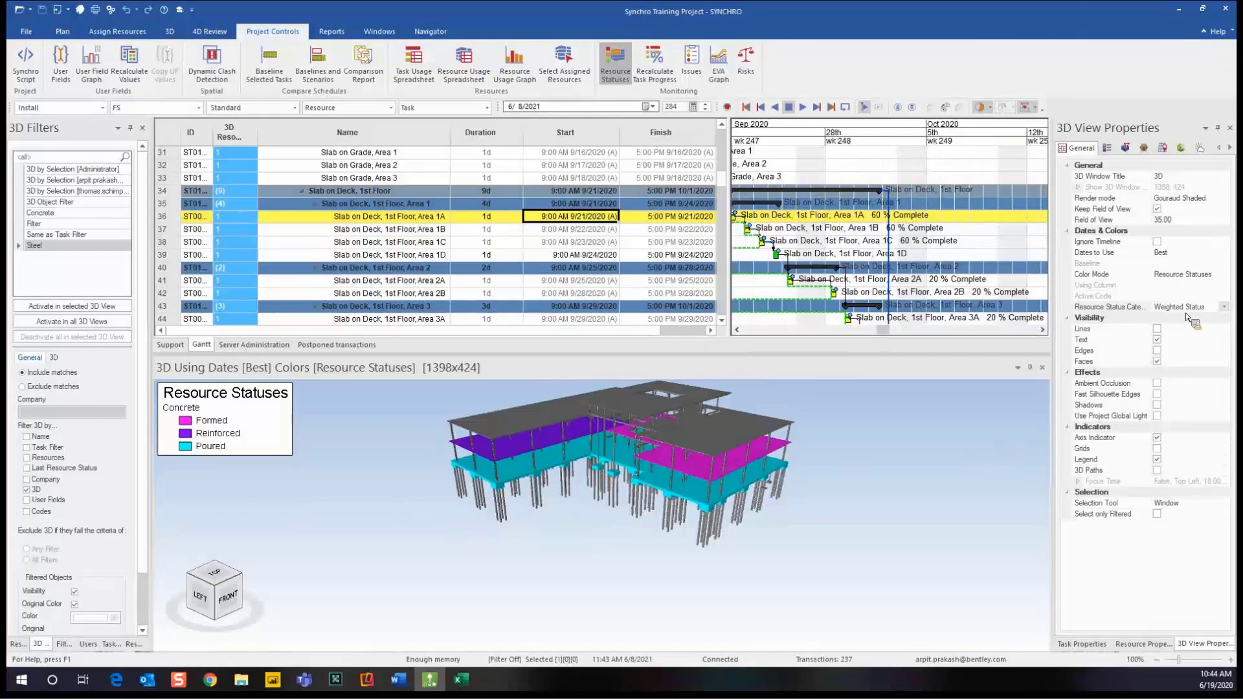
pyautogui.click(1230, 308)
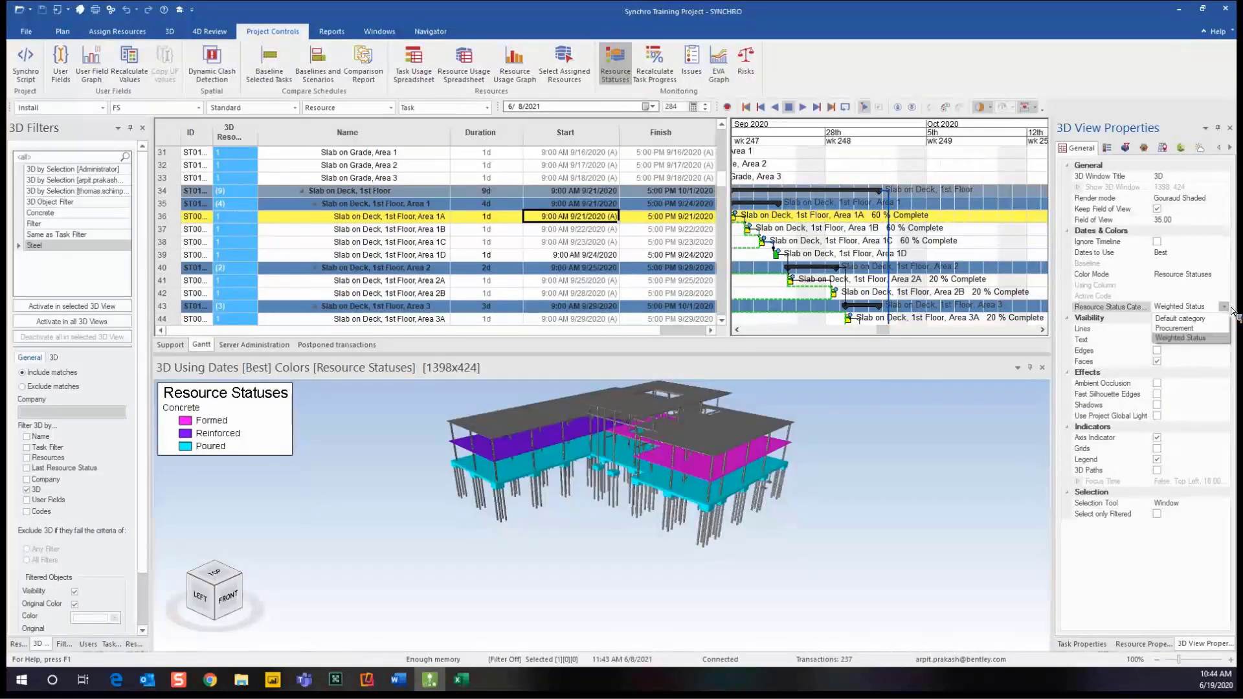
pyautogui.click(1198, 318)
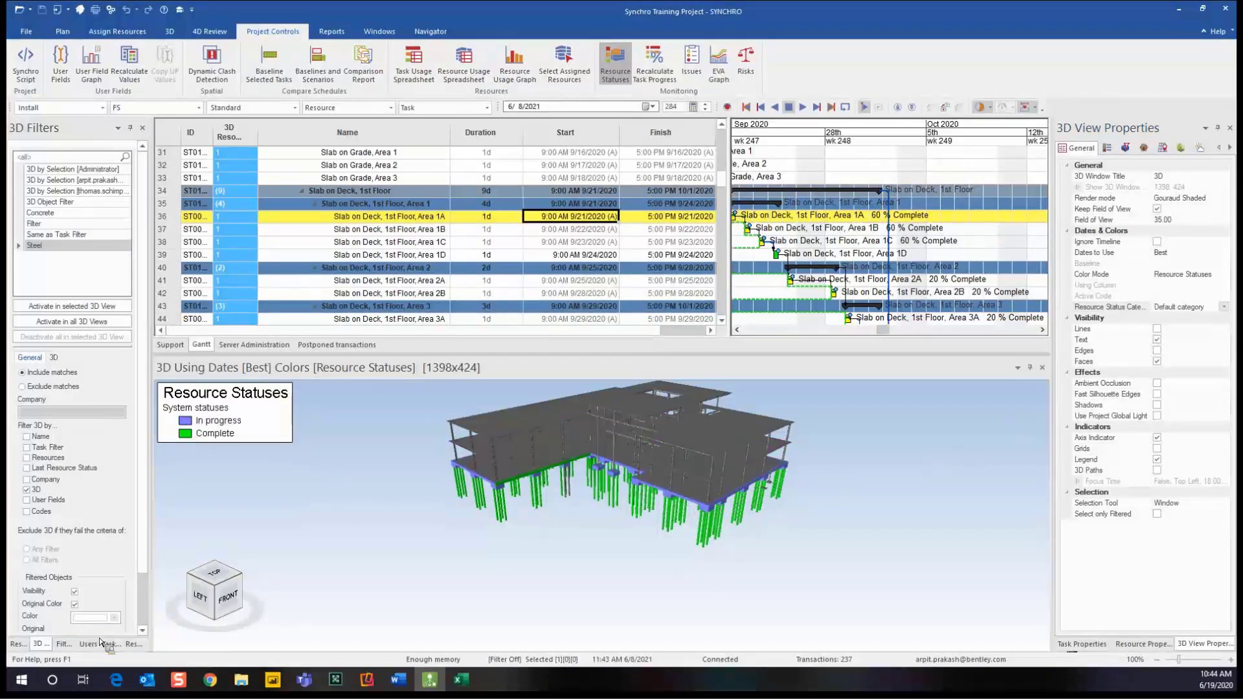
pyautogui.click(133, 644)
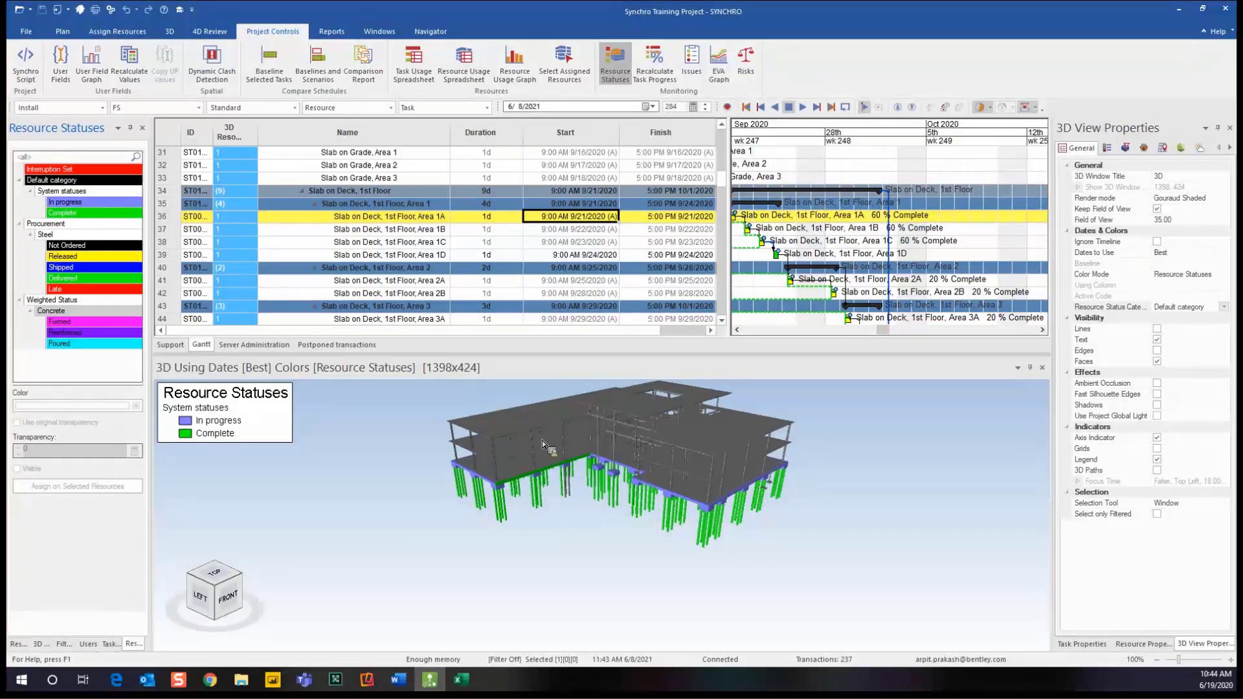
pyautogui.scroll(2, 570, 465)
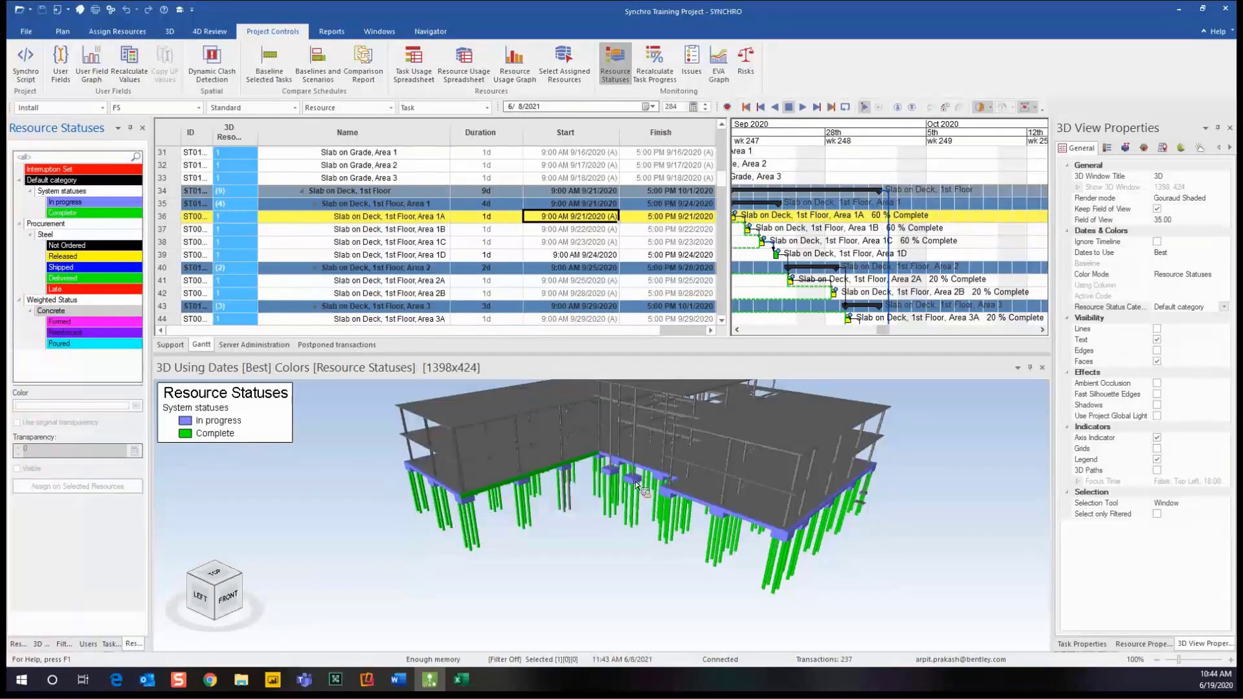
pyautogui.moveTo(640, 478); pyautogui.dragTo(613, 484, button='middle')
pyautogui.scroll(-5, 615, 492)
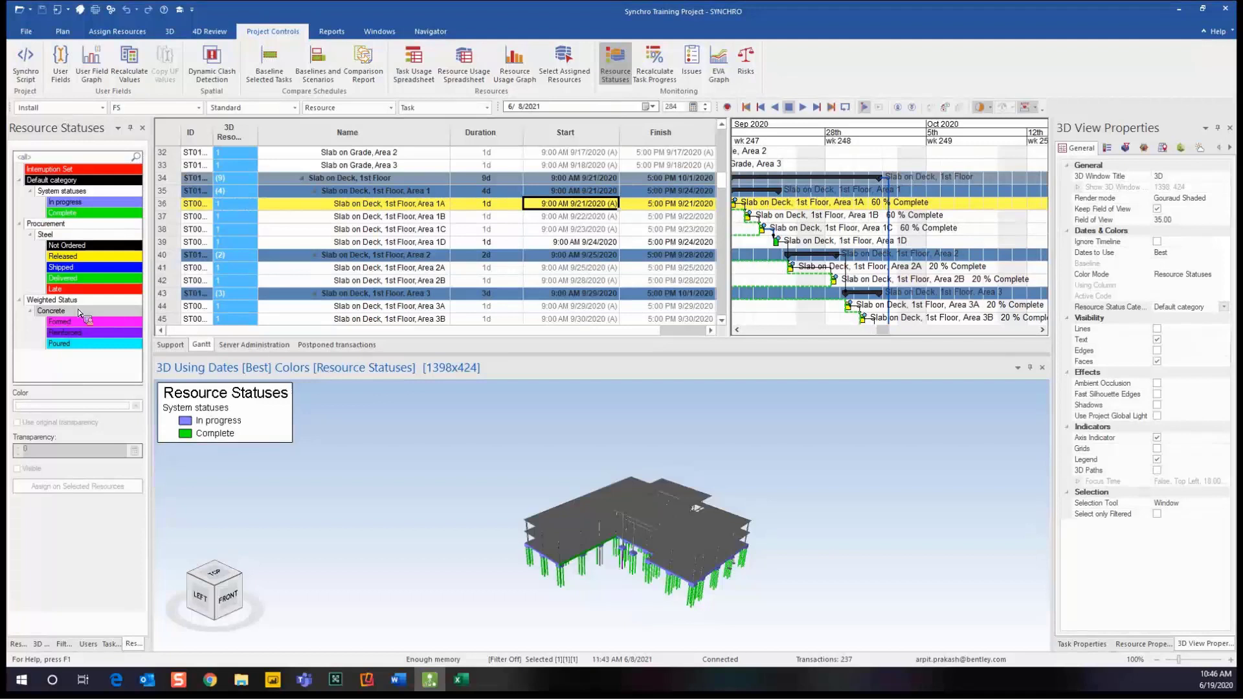
pyautogui.moveTo(81, 314); pyautogui.dragTo(550, 484)
pyautogui.click(1218, 31)
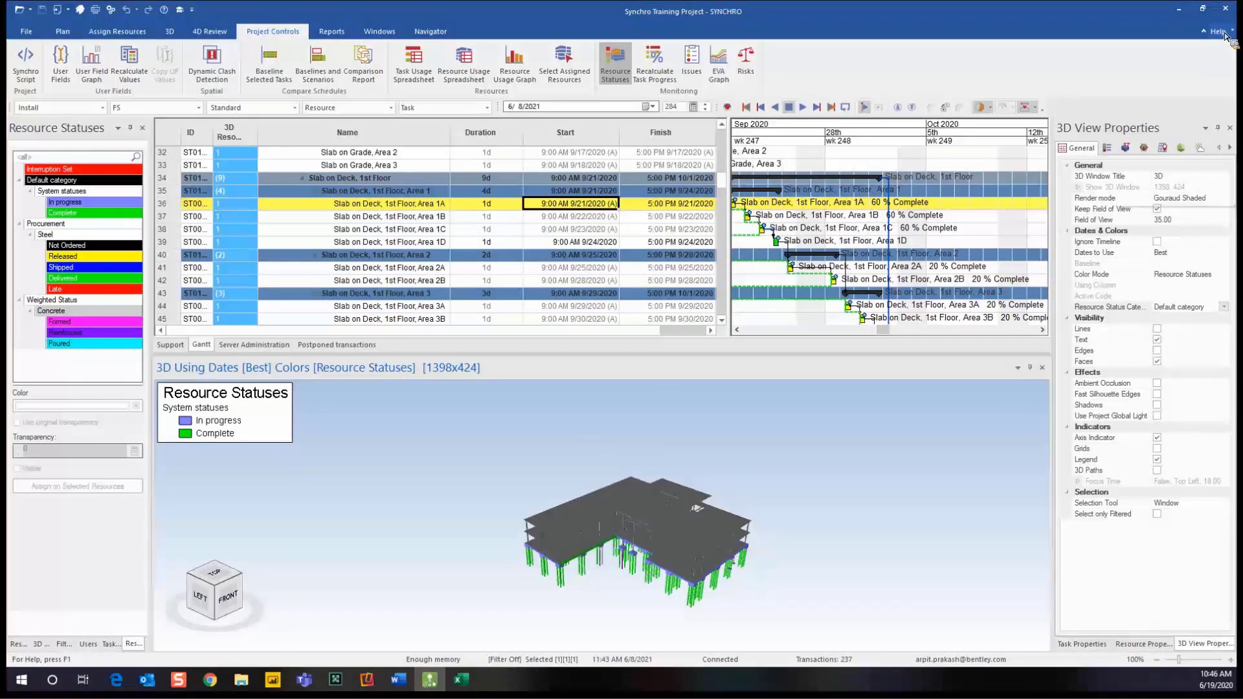
pyautogui.press('Escape')
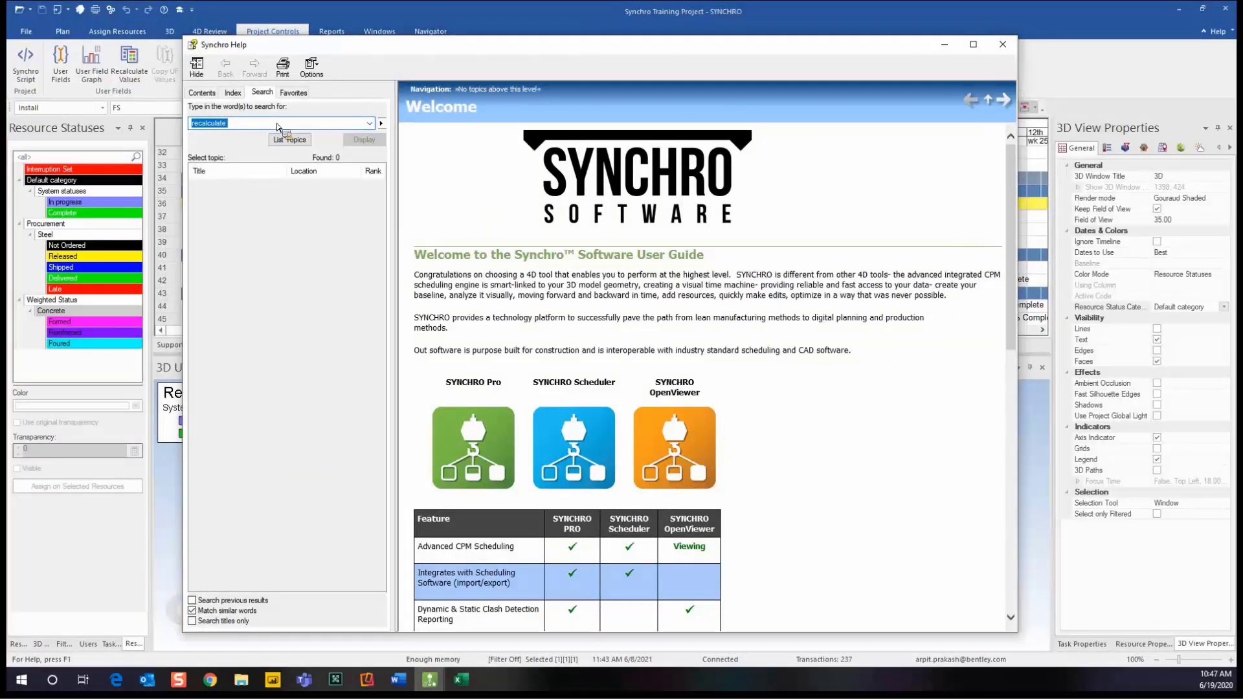
pyautogui.click(1003, 44)
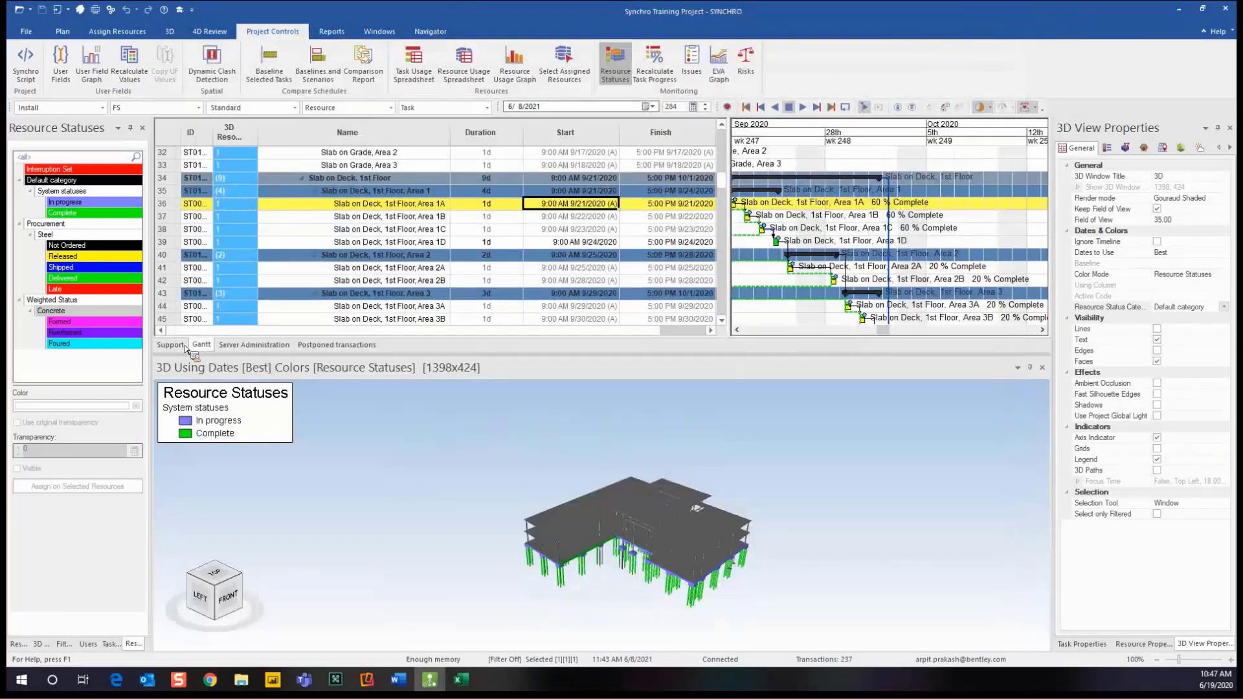
# - Open the SYNCHRO Academy website in the browser, view its start page full screen, and return to the SYNCHRO project
pyautogui.click(1233, 32)
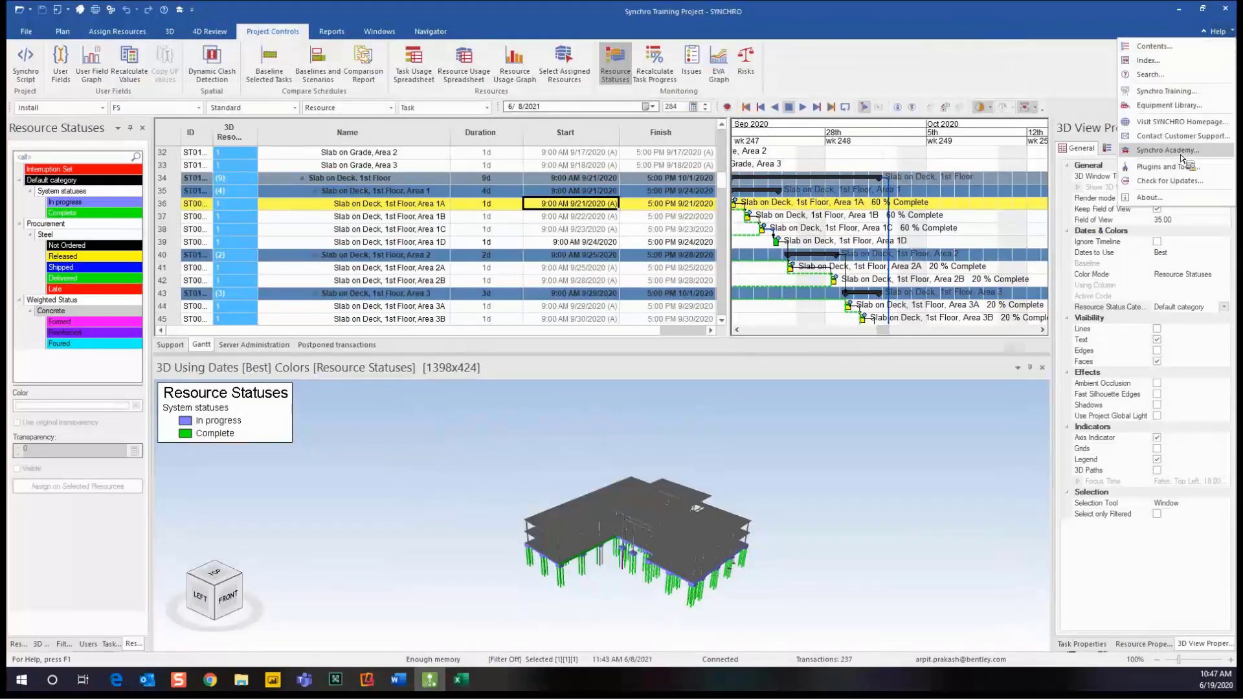
pyautogui.click(1180, 153)
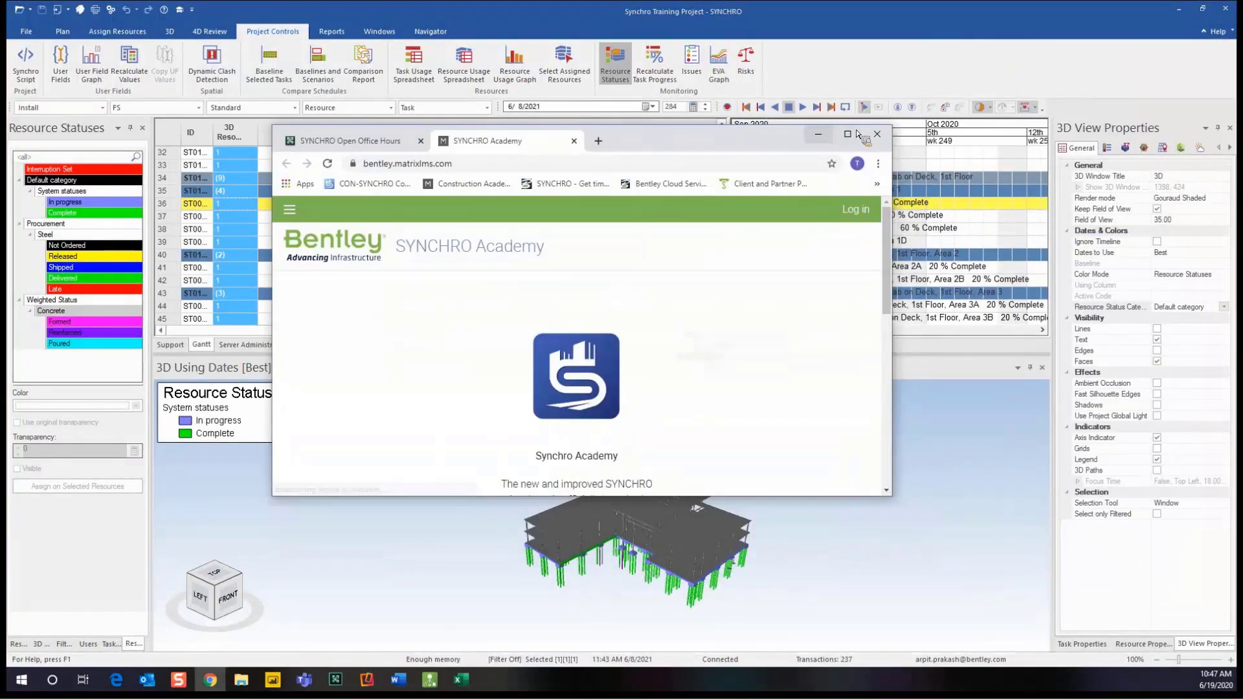
pyautogui.click(848, 134)
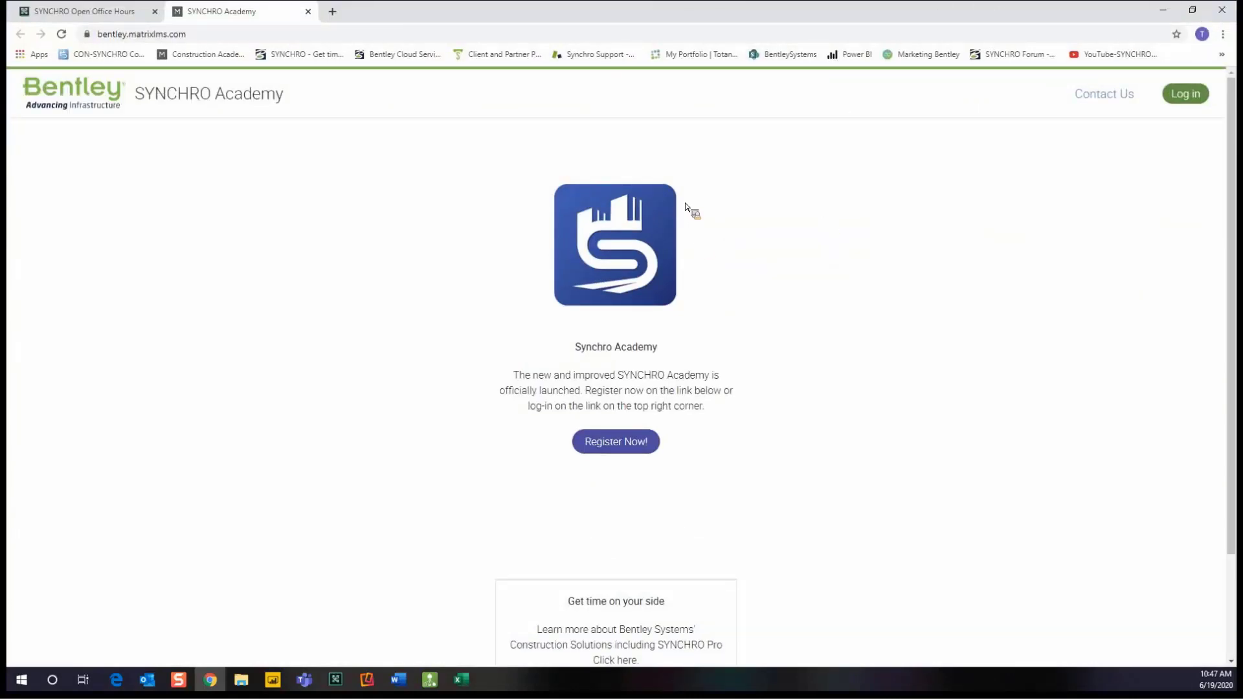
pyautogui.doubleClick(800, 11)
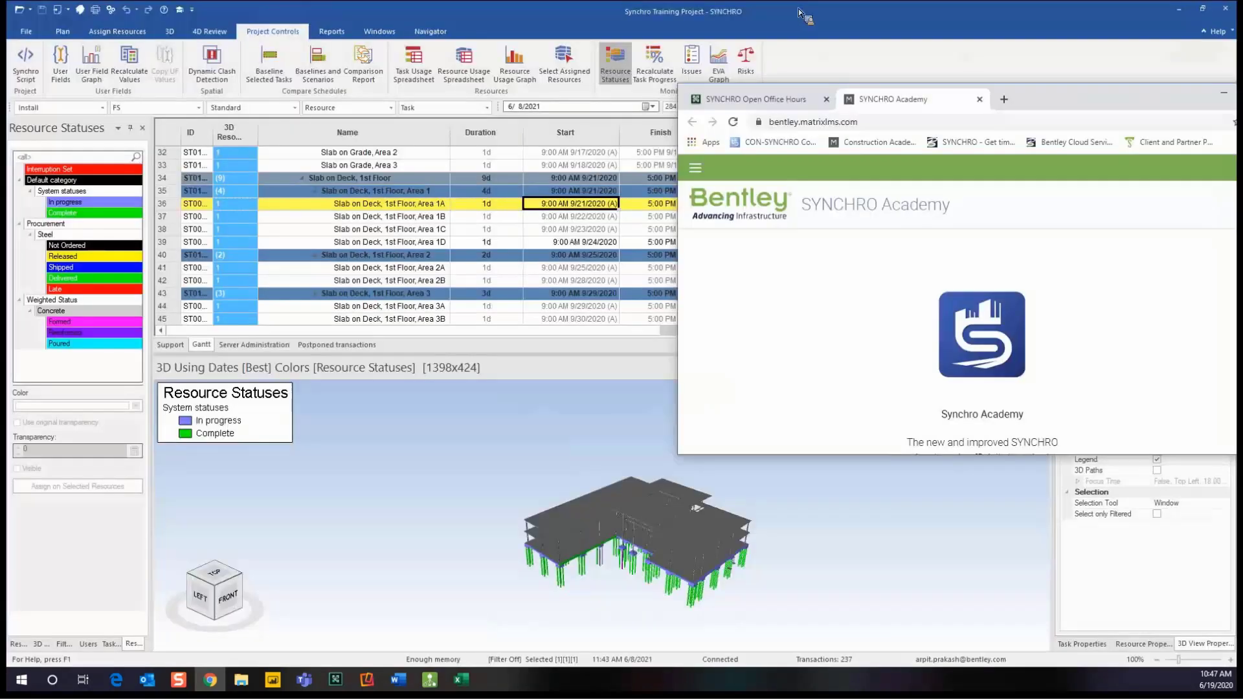
pyautogui.click(803, 14)
# - Search the SYNCHRO Help for "recalculate" and open the Recalculate Task Progress topic
pyautogui.moveTo(612, 461); pyautogui.dragTo(621, 402, button='middle')
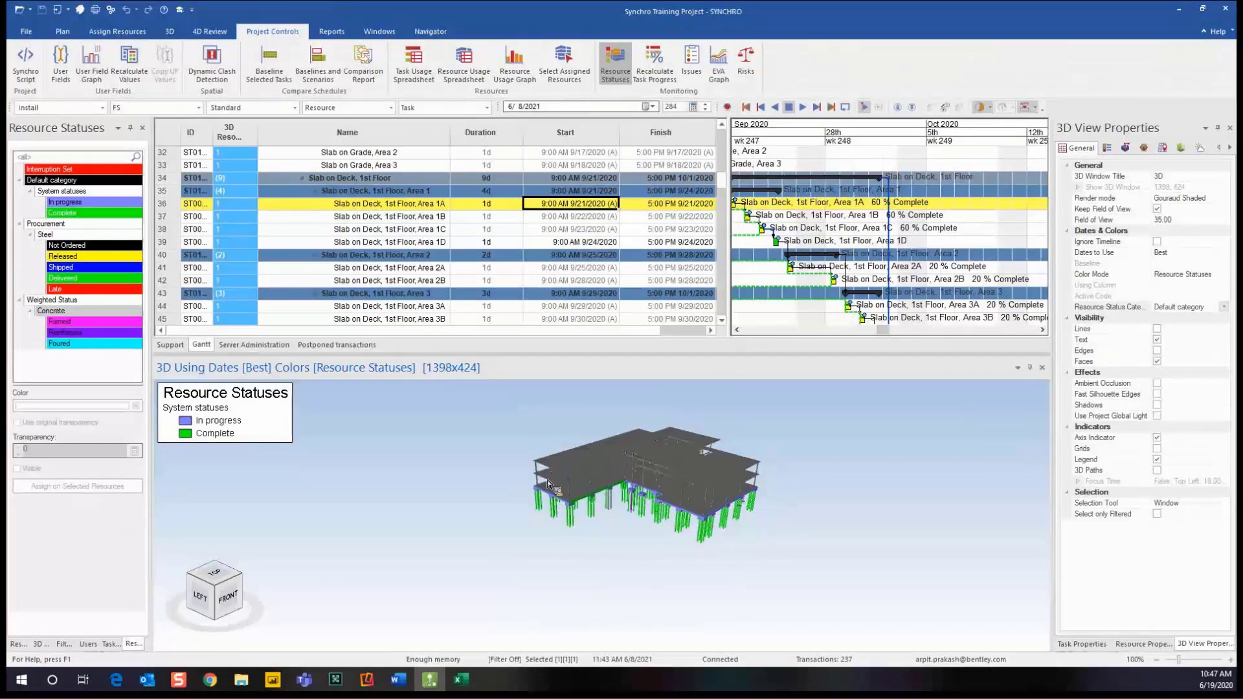
pyautogui.moveTo(505, 499)
pyautogui.keyDown('shift'); pyautogui.mouseDown(button='middle')
pyautogui.moveTo(527, 465)
pyautogui.moveTo(517, 490)
pyautogui.mouseUp(button='middle'); pyautogui.keyUp('shift')
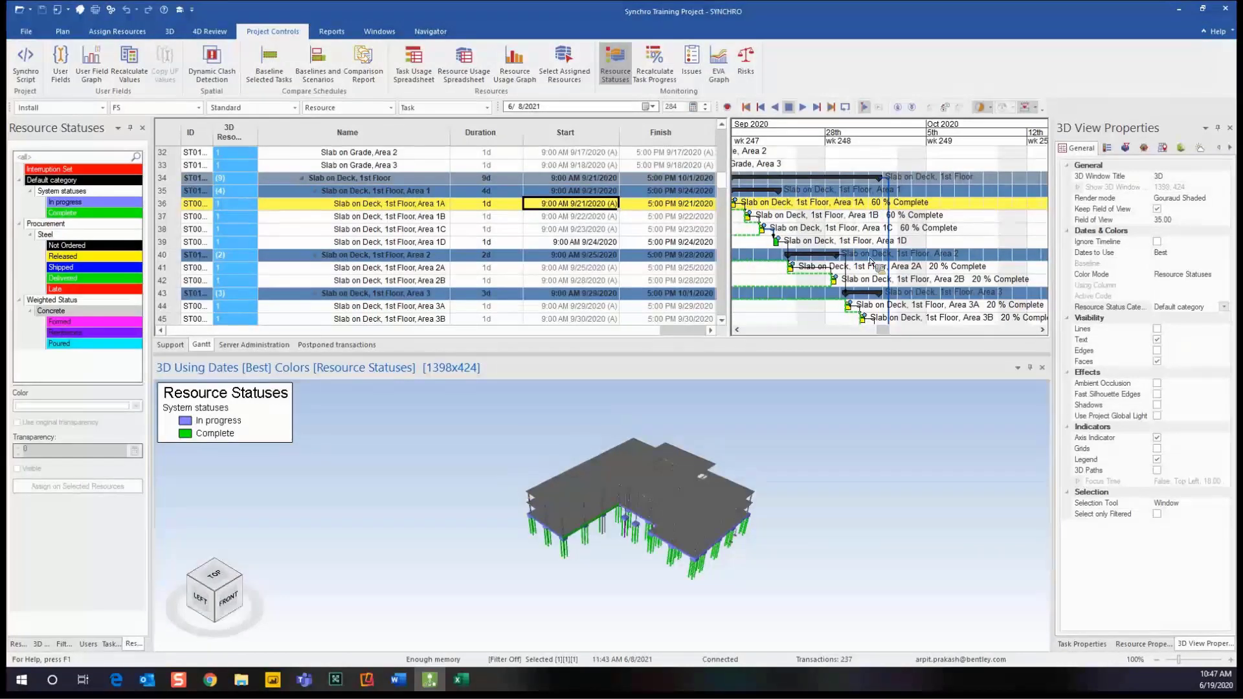
pyautogui.click(1232, 32)
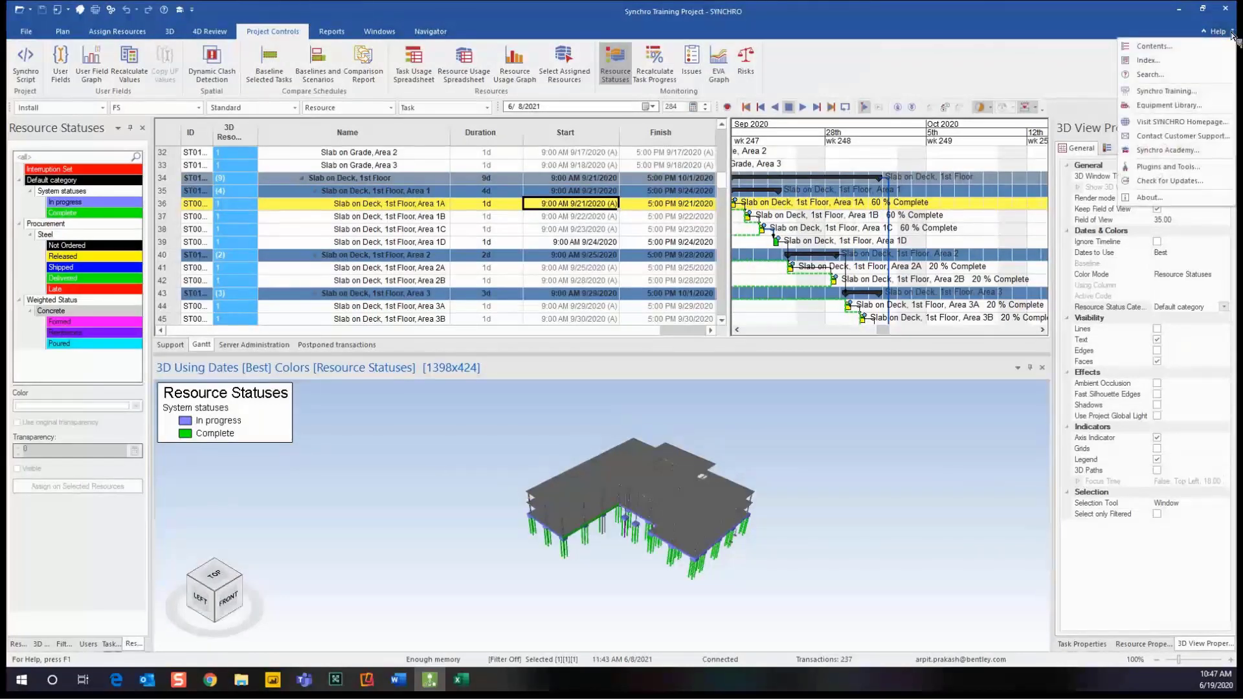
pyautogui.click(1175, 78)
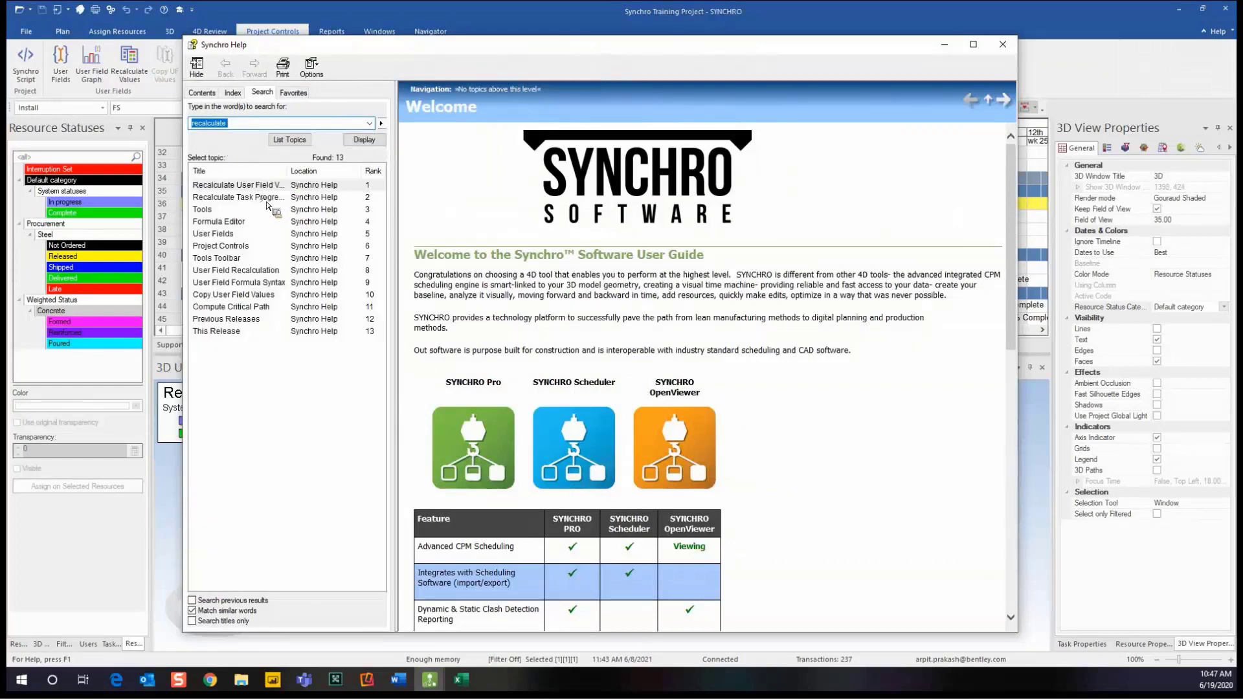
pyautogui.doubleClick(267, 199)
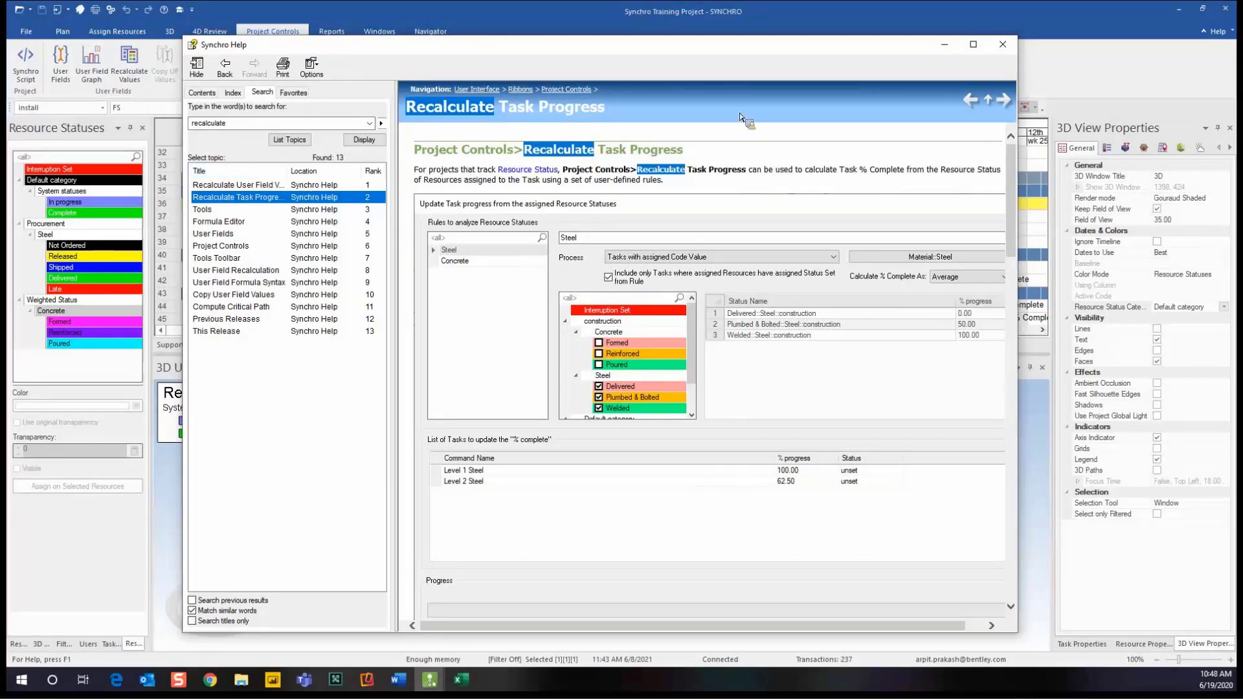
# - Read through the Recalculate Task Progress help topic, including its rule options and Calculate % Complete methods, and close the help window
pyautogui.scroll(-3, 809, 330)
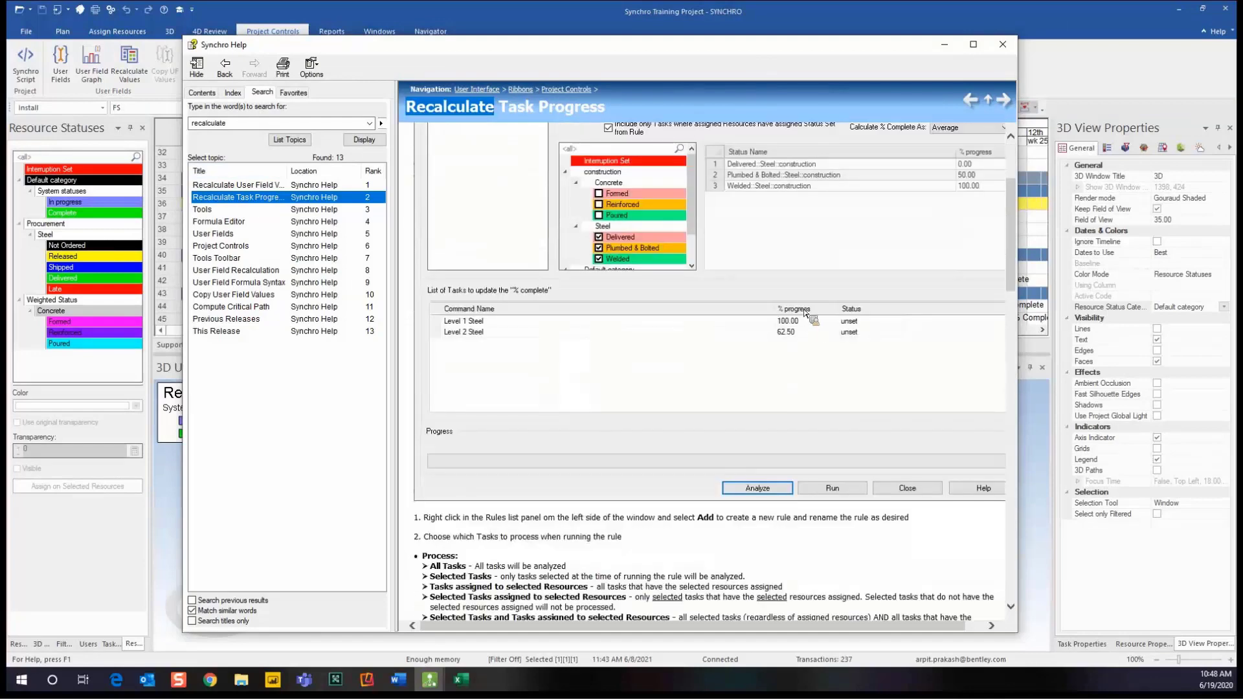
pyautogui.scroll(3, 719, 265)
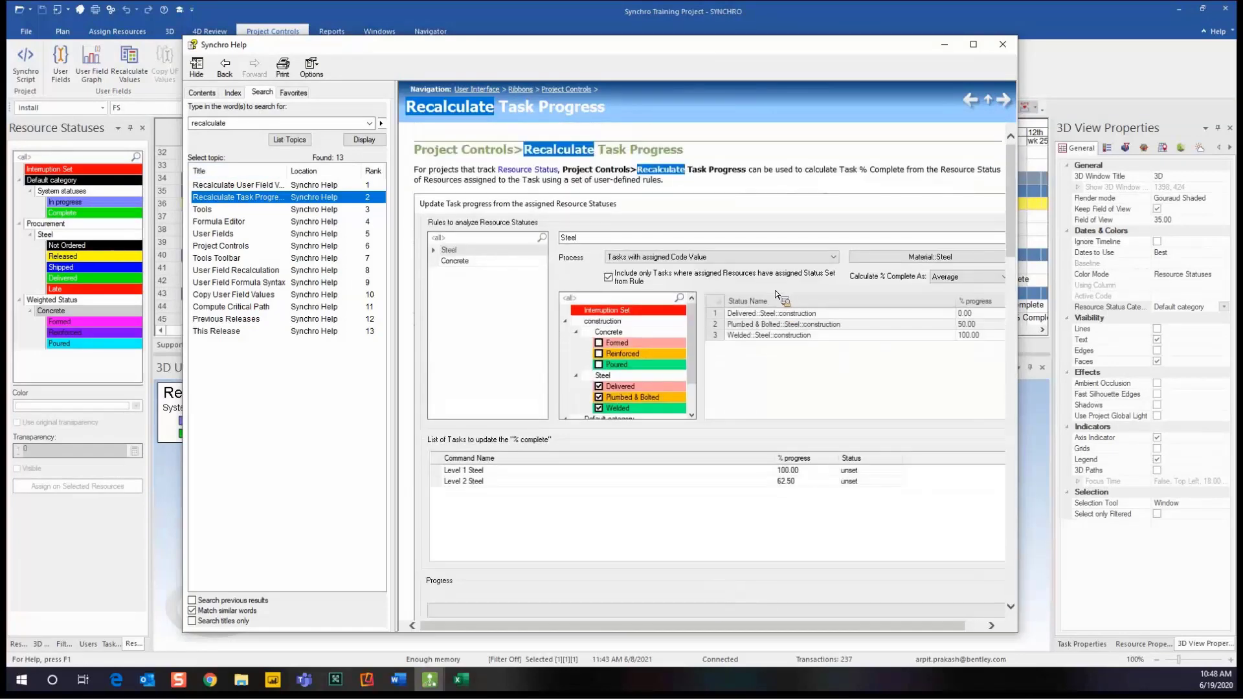
pyautogui.scroll(-1, 767, 278)
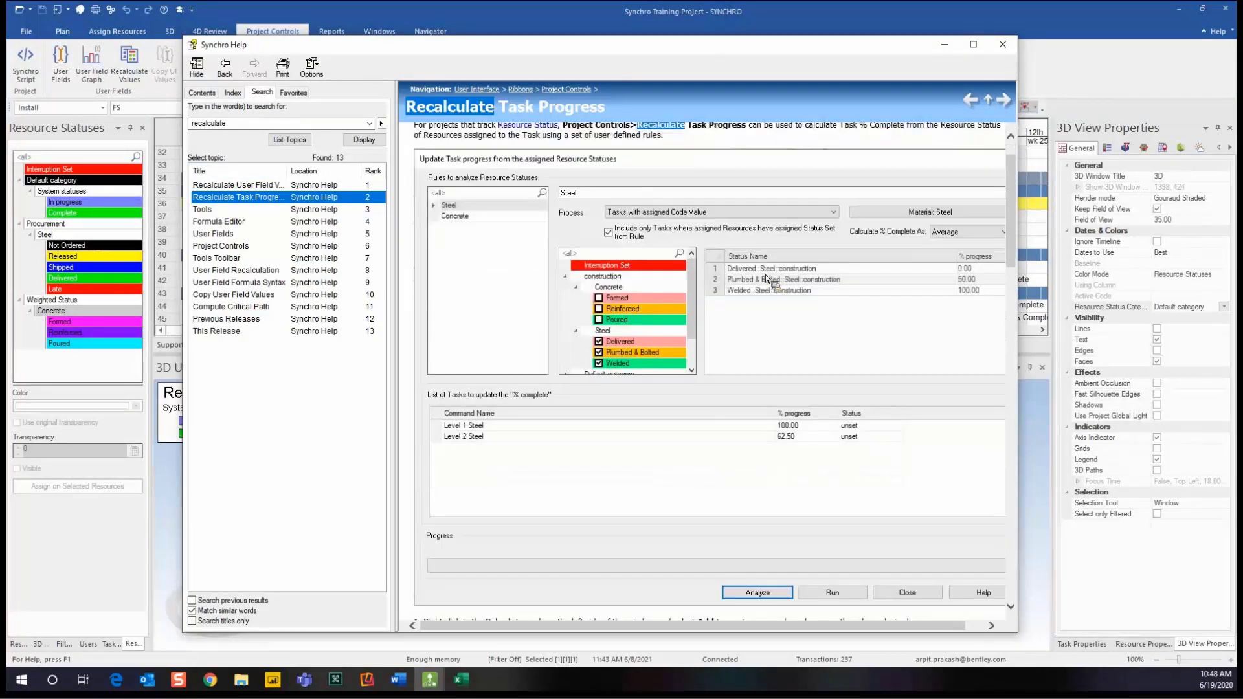
pyautogui.scroll(-4, 766, 278)
pyautogui.scroll(-6, 762, 292)
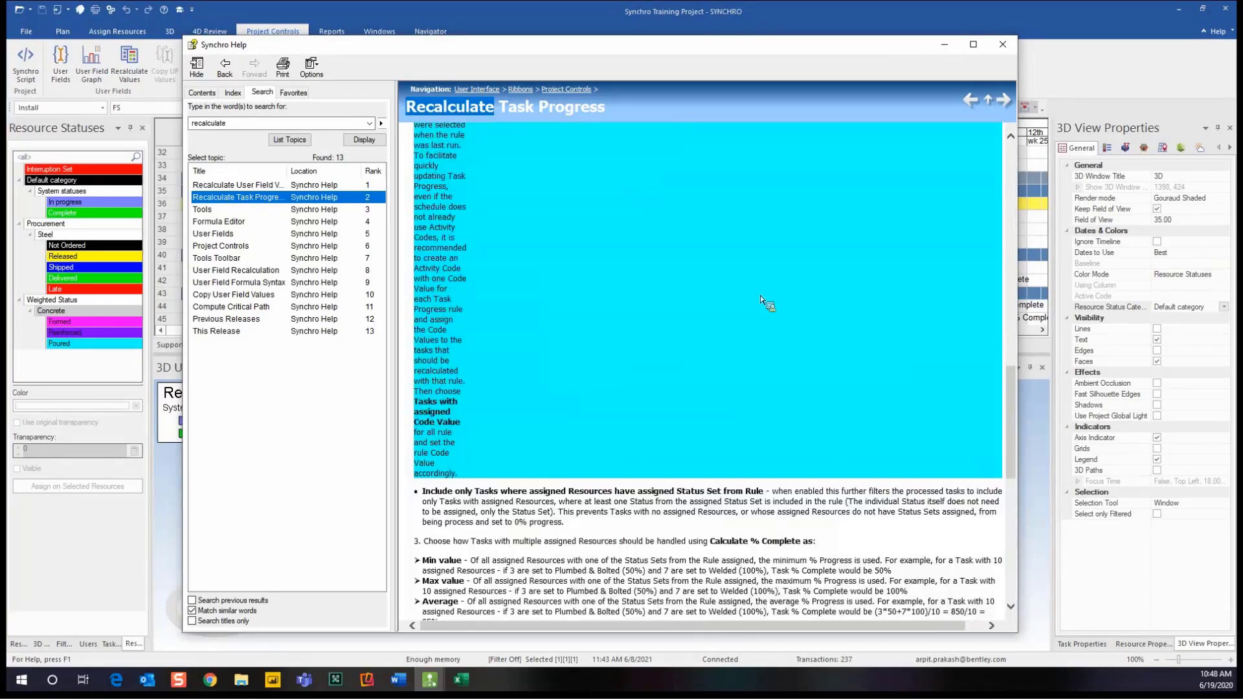
pyautogui.scroll(-6, 760, 298)
pyautogui.scroll(-6, 755, 305)
pyautogui.scroll(10, 752, 327)
pyautogui.scroll(15, 842, 194)
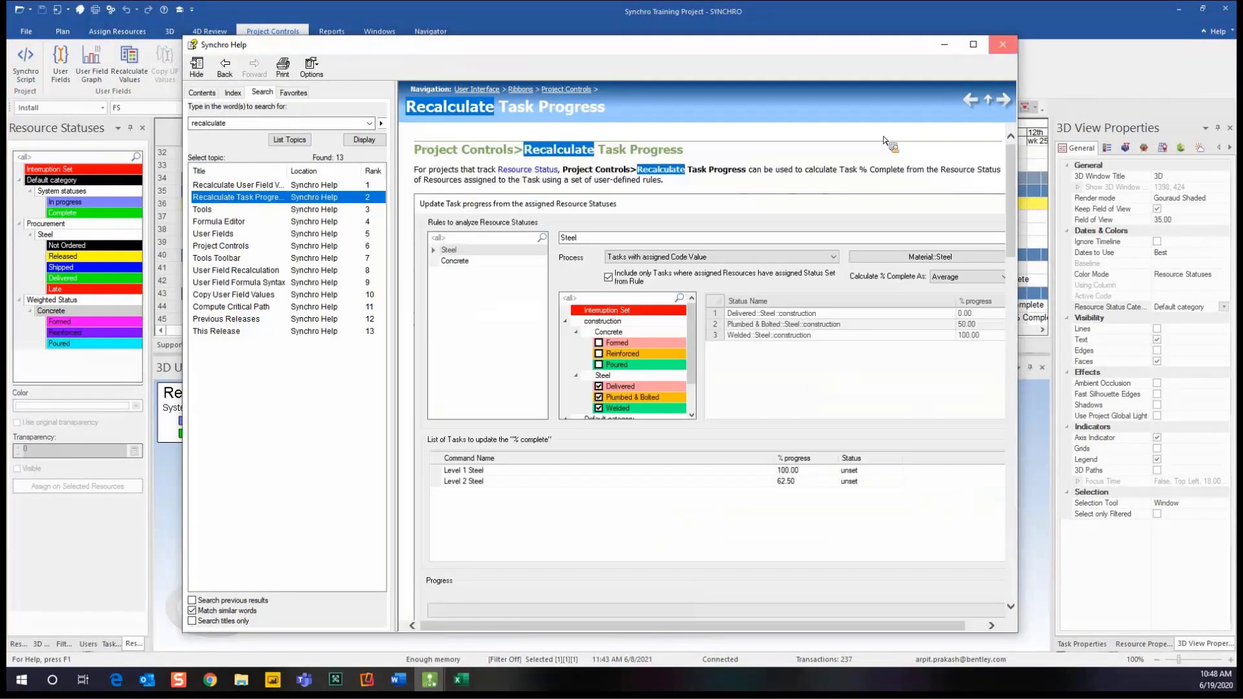
pyautogui.click(1003, 45)
# - Show the Support page in place of the Gantt chart and review the online resources and help options
pyautogui.click(1232, 32)
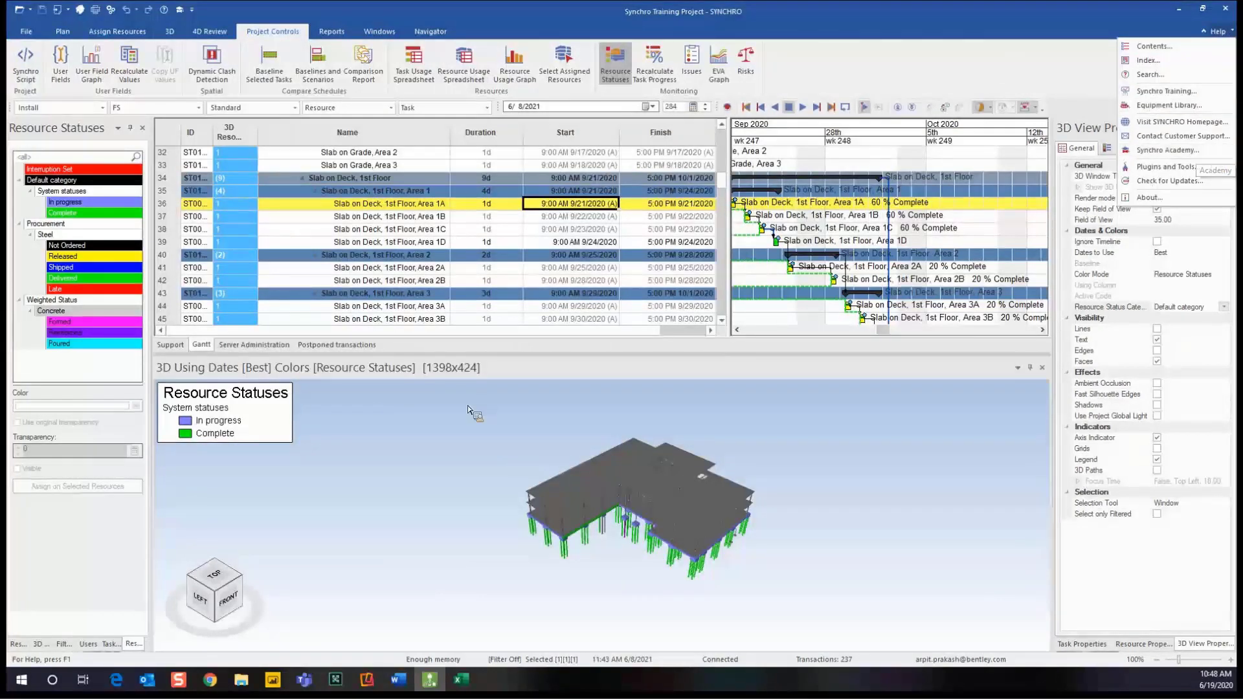
pyautogui.click(177, 373)
pyautogui.click(169, 345)
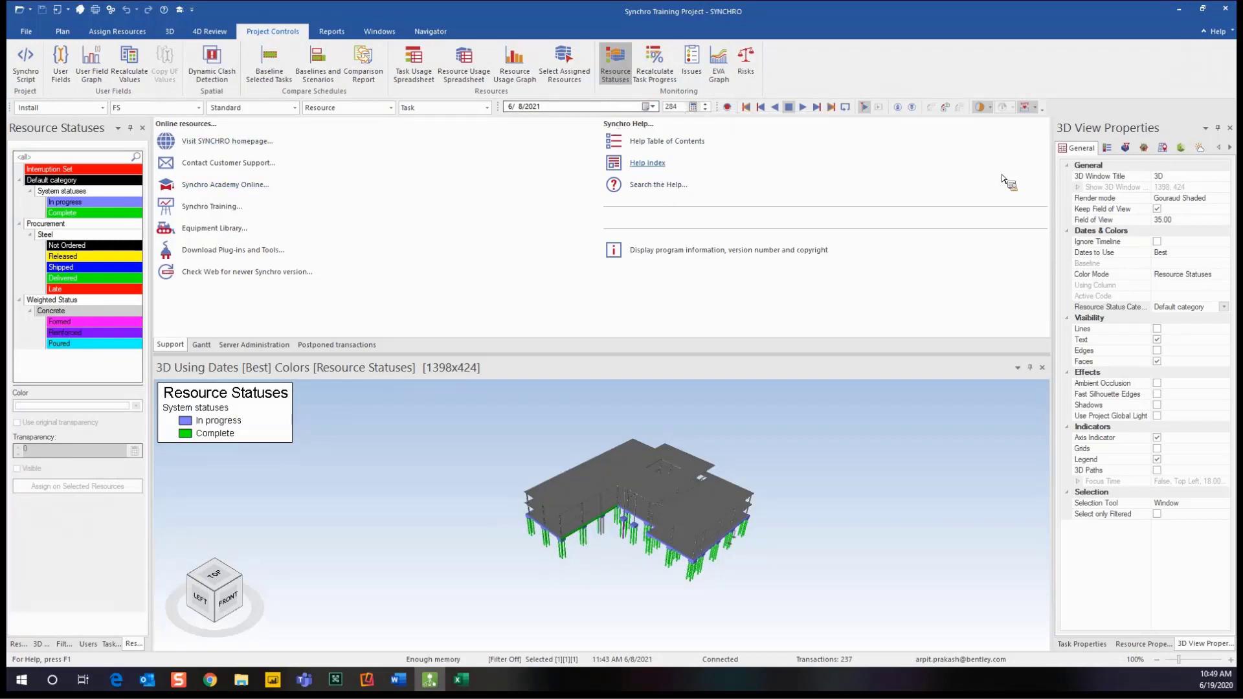
pyautogui.click(1235, 31)
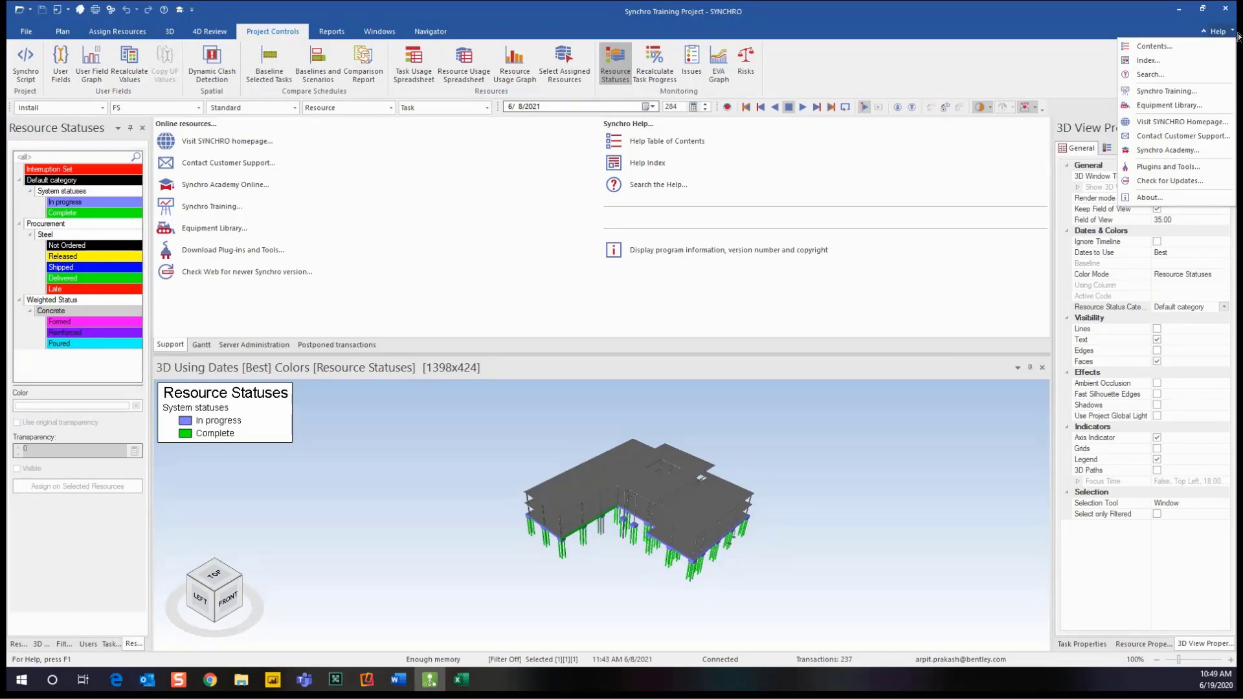
pyautogui.click(1239, 37)
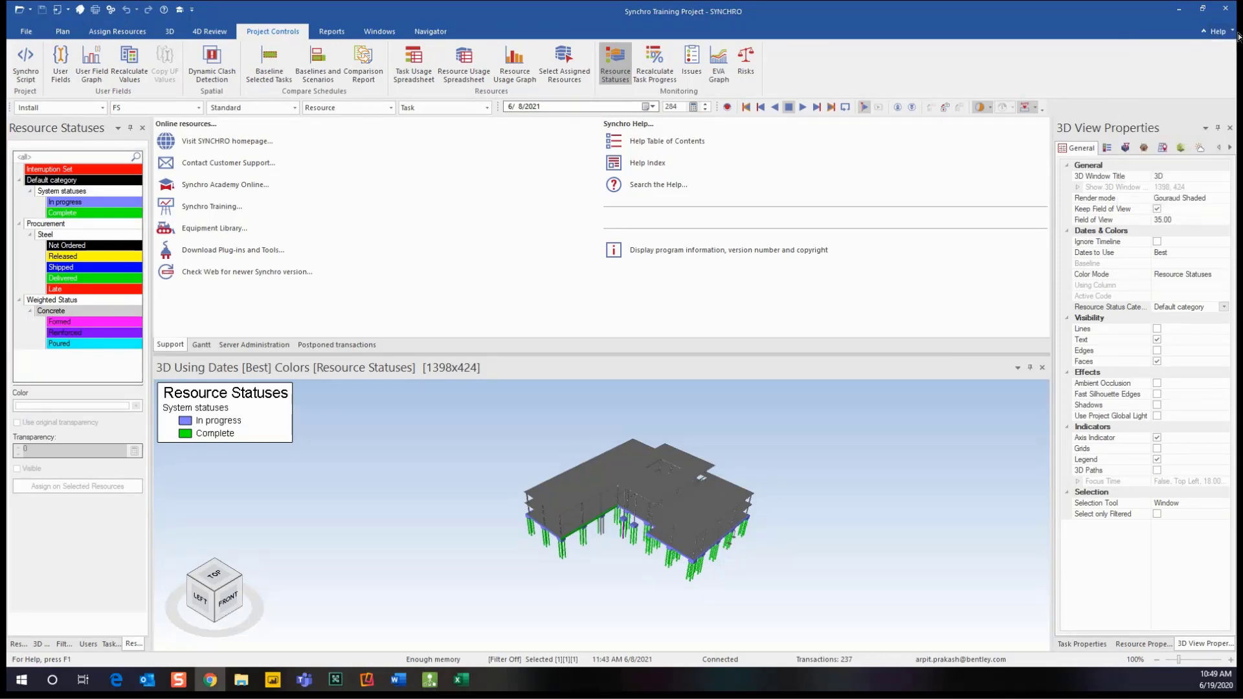